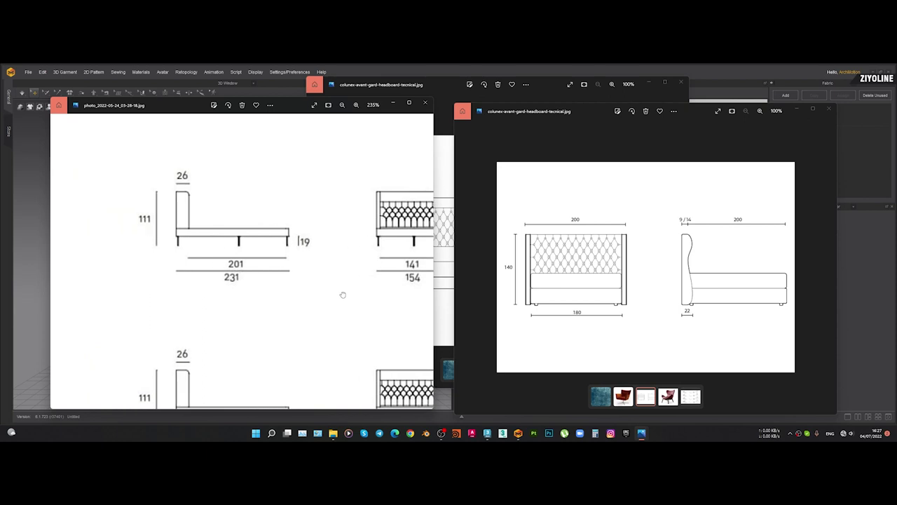
Examine the bed dimensions in both reference drawings, including the headboard's front and side views and the perspective views of the bed frame
scroll(303, 293, down, 4)
scroll(604, 274, up, 5)
drag(604, 275, 677, 257)
scroll(519, 229, up, 6)
scroll(517, 222, down, 4)
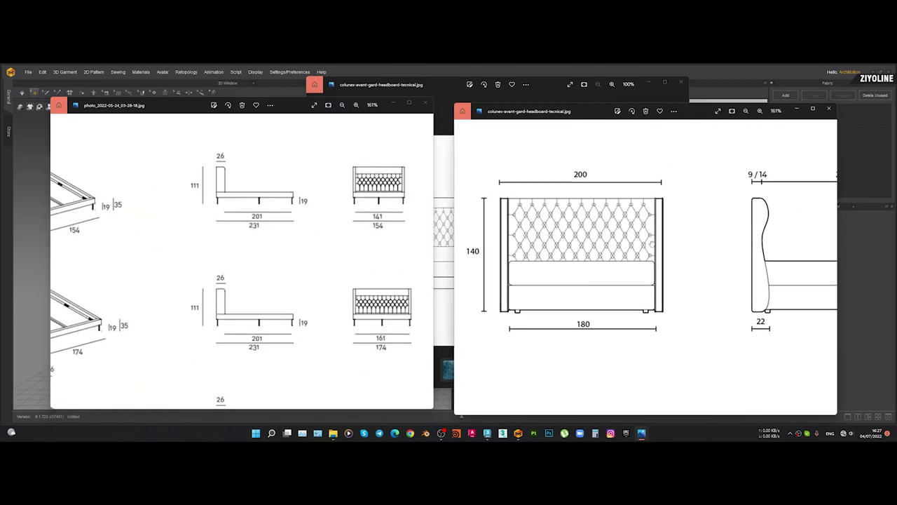
drag(103, 242, 263, 241)
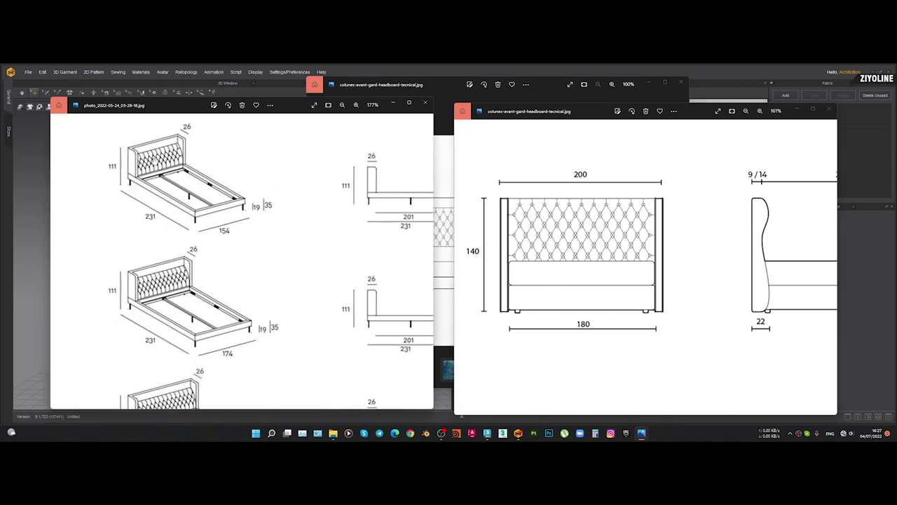
scroll(154, 162, up, 5)
drag(695, 231, 684, 234)
scroll(684, 233, down, 5)
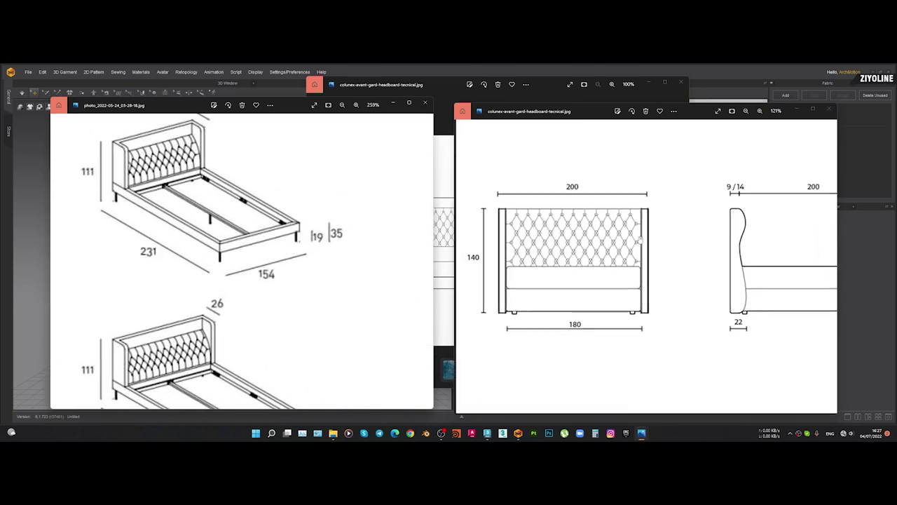
scroll(687, 297, up, 5)
scroll(626, 302, down, 4)
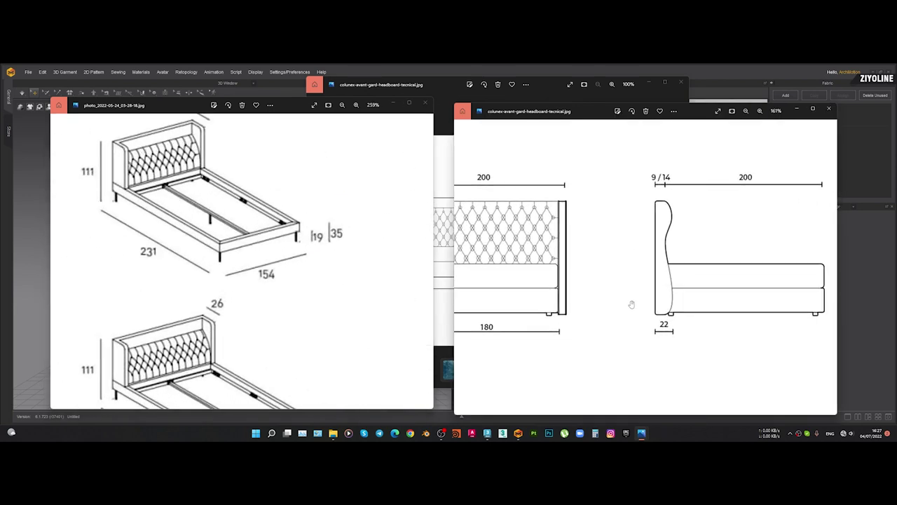
scroll(626, 300, up, 4)
scroll(626, 300, down, 4)
Clear the reference drawing windows off the screen
click(797, 110)
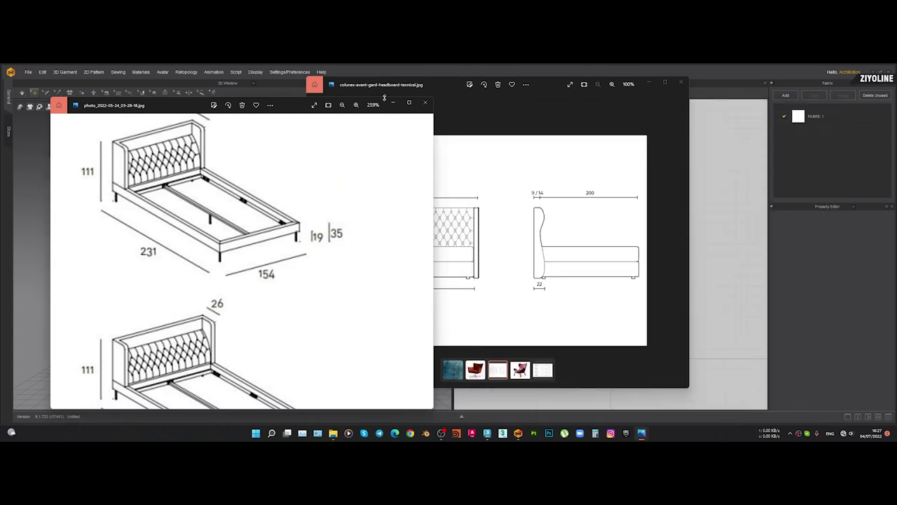
click(679, 83)
click(425, 103)
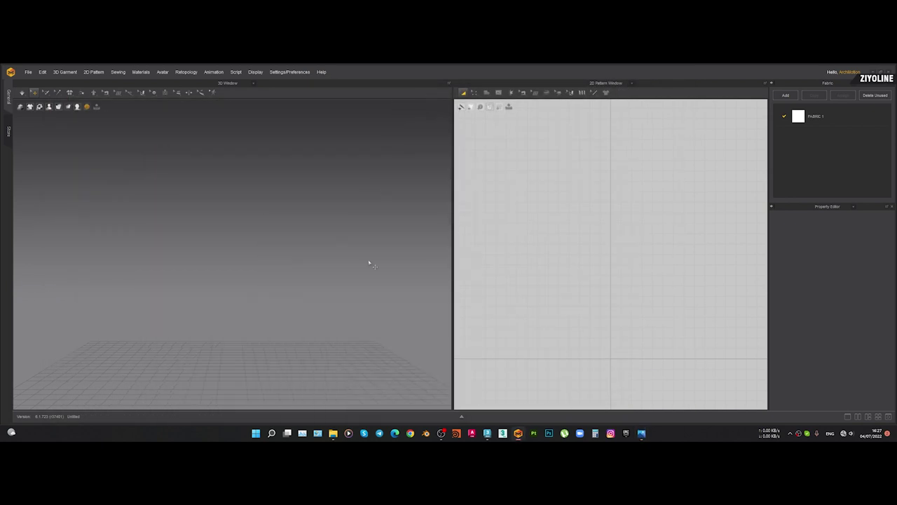
Switch to 3ds Max and set the viewport shading around the bed model to Clay with edged faces
click(488, 438)
scroll(358, 323, down, 3)
alt+middle_drag(358, 322, 348, 244)
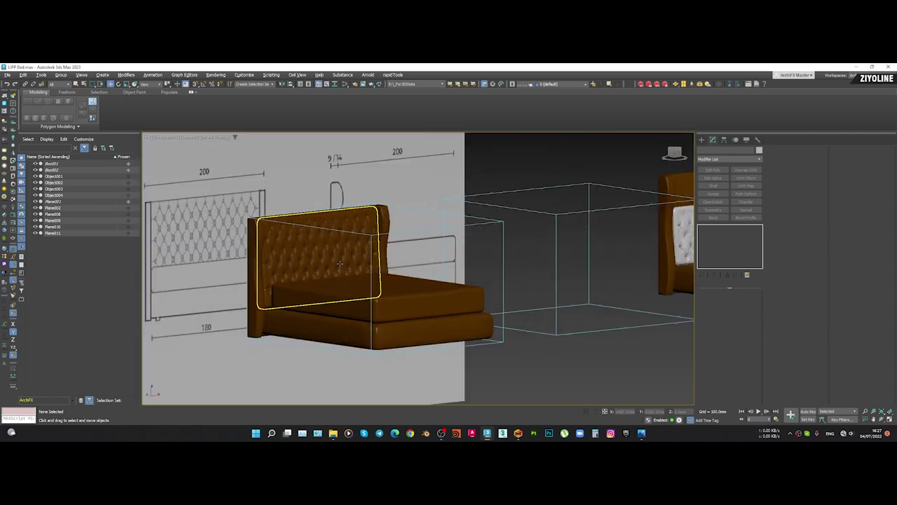
scroll(343, 245, up, 2)
click(282, 263)
middle_drag(281, 266, 392, 297)
key(F4)
key(F4)
click(212, 138)
click(219, 185)
key(F4)
middle_drag(429, 378, 440, 336)
Isolate the bed frame, tufted headboard panel and mattress, and turn off the edged-face display
click(449, 325)
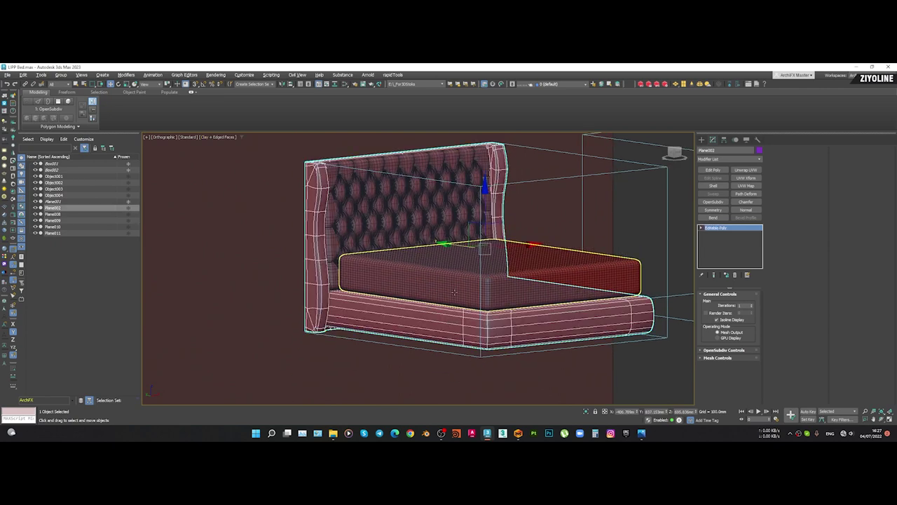
click(437, 293)
key(super)
click(316, 230)
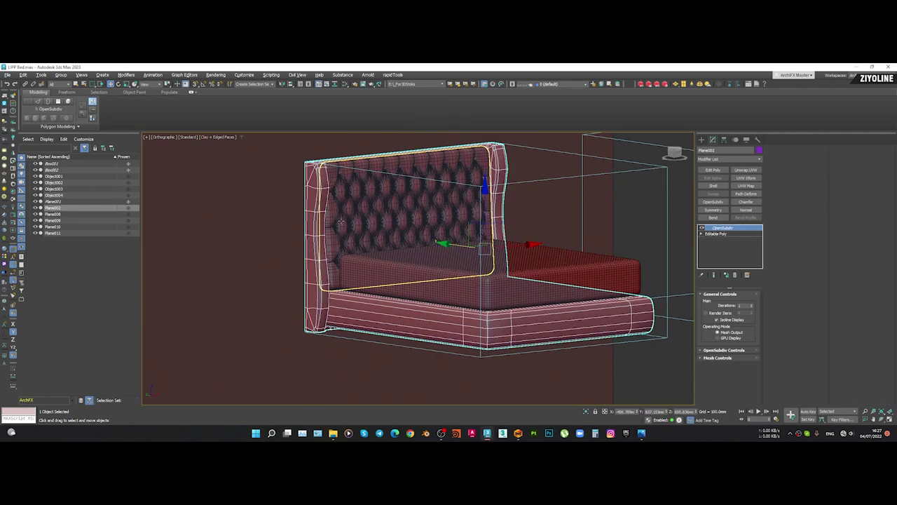
ctrl+click(373, 231)
ctrl+click(412, 296)
key(alt+q)
alt+middle_drag(449, 284, 484, 281)
click(520, 251)
middle_drag(537, 254, 556, 255)
key(F4)
scroll(356, 319, up, 5)
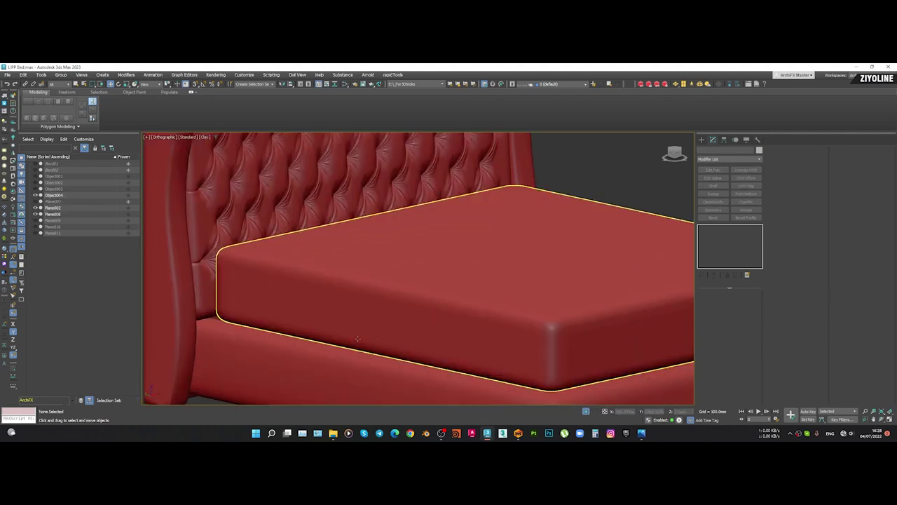
Apply an FFD 2x2x2 modifier to the mattress in the left view and enter its control-point level
click(433, 314)
scroll(434, 315, down, 5)
alt+middle_drag(435, 314, 471, 329)
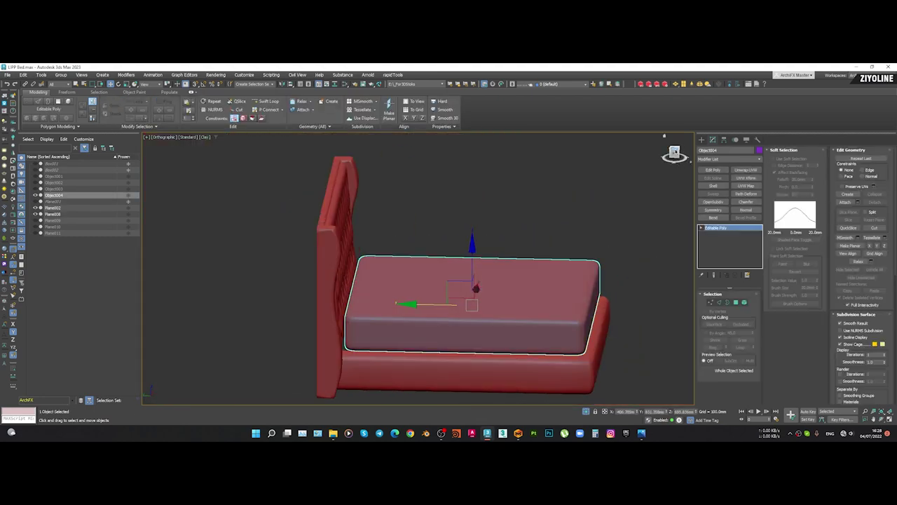
click(675, 154)
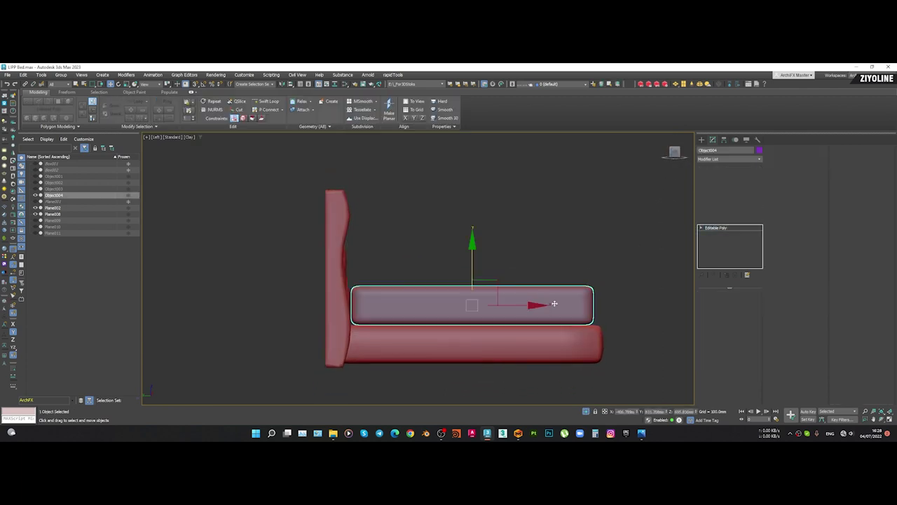
click(719, 160)
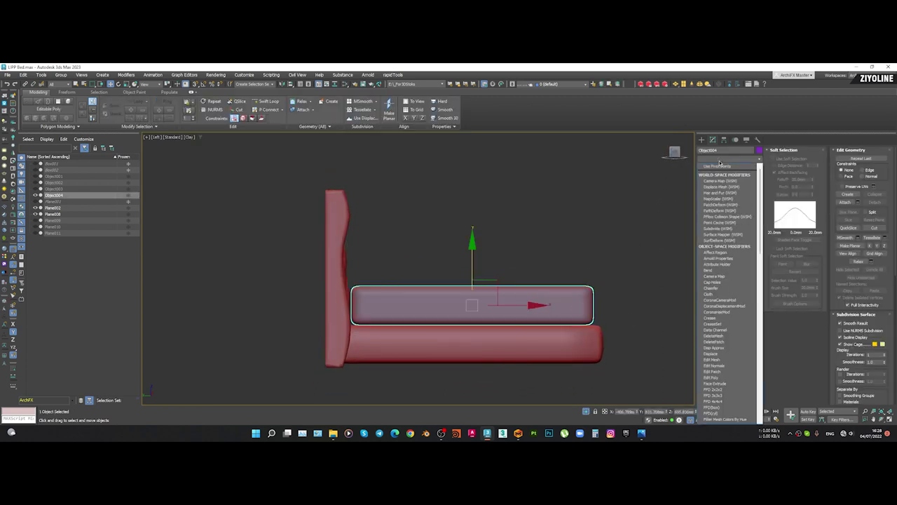
key(f)
key(f)
key(Return)
key(1)
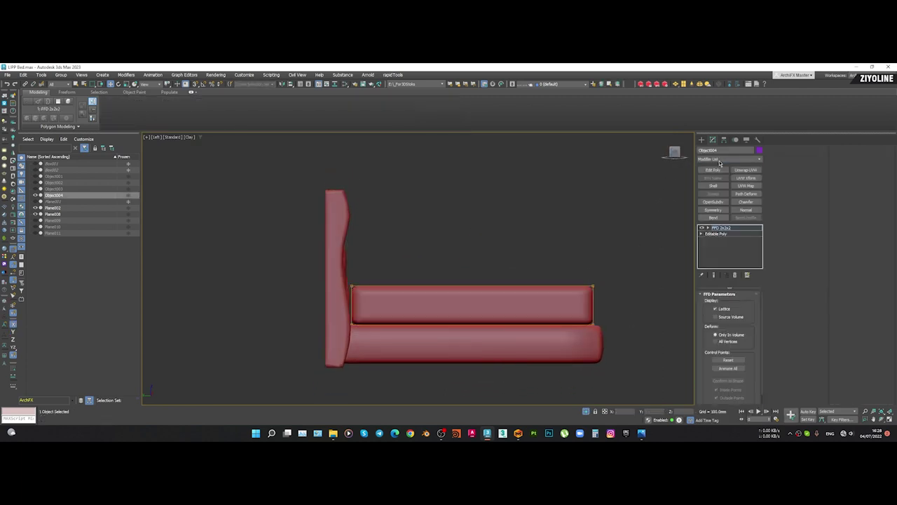
Stretch the mattress's foot end slightly outward by moving its end control points, and collapse the whole modifier stack
drag(576, 266, 623, 337)
middle_drag(623, 336, 507, 331)
scroll(497, 309, up, 4)
scroll(496, 310, up, 2)
drag(460, 281, 481, 283)
right_click(708, 234)
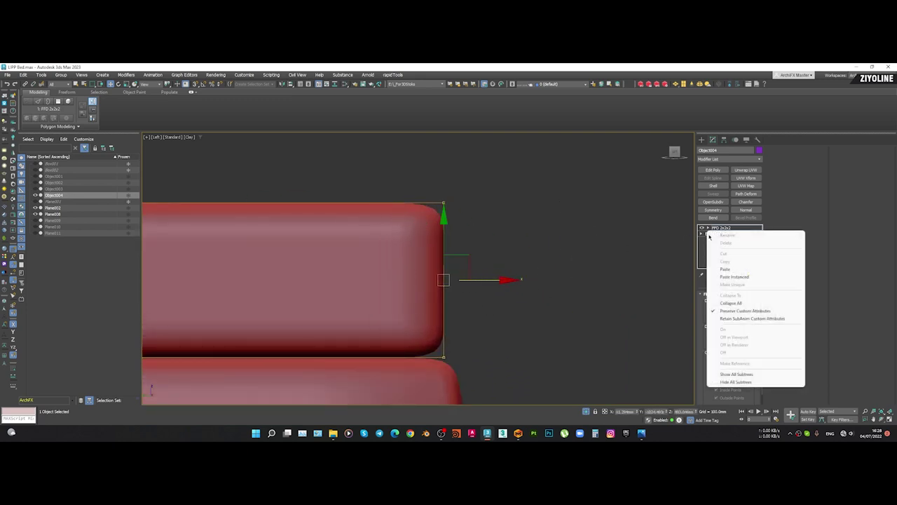
click(726, 302)
scroll(549, 308, down, 4)
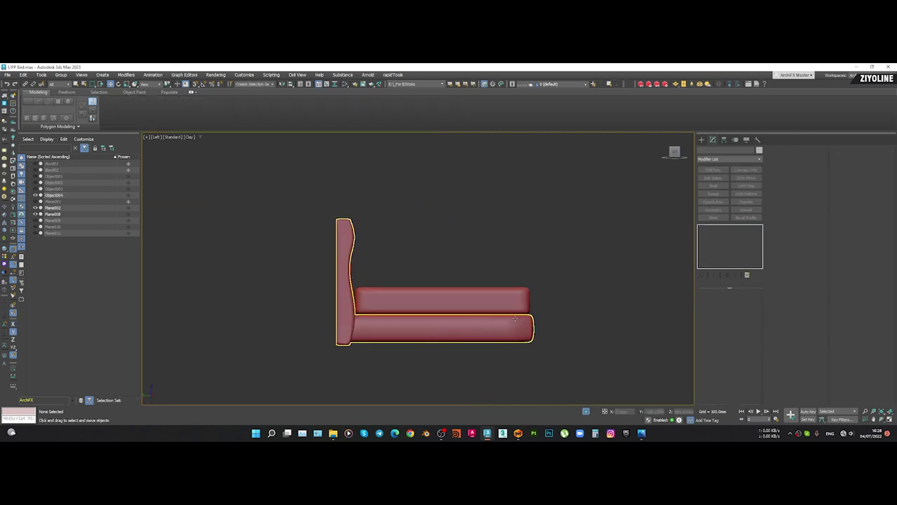
alt+middle_drag(539, 310, 480, 334)
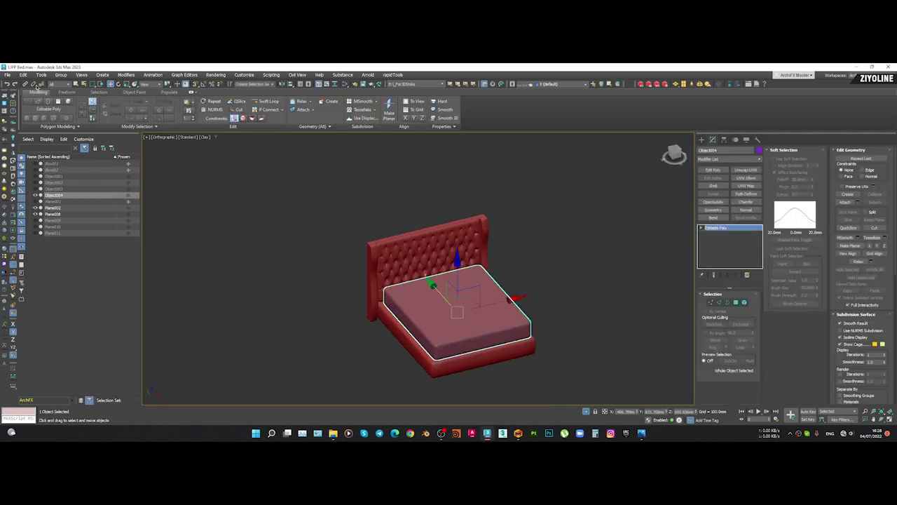
Export only the selected mattress as int.obj, overwriting the existing file in the export folder
click(5, 75)
mouse_move(49, 186)
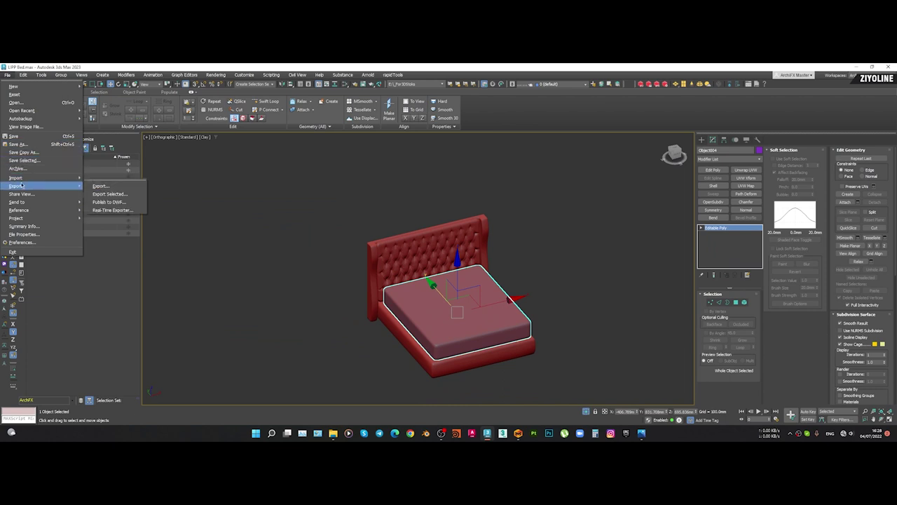
click(97, 193)
double_click(58, 133)
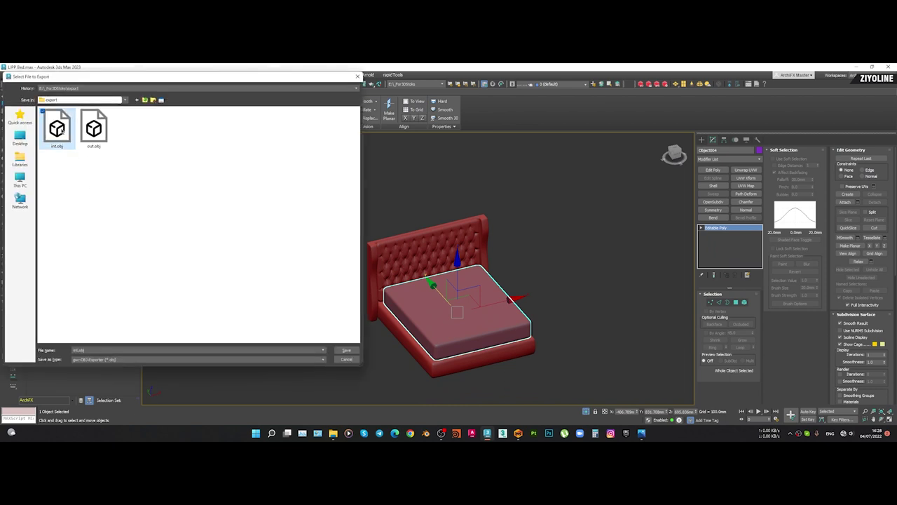
click(470, 255)
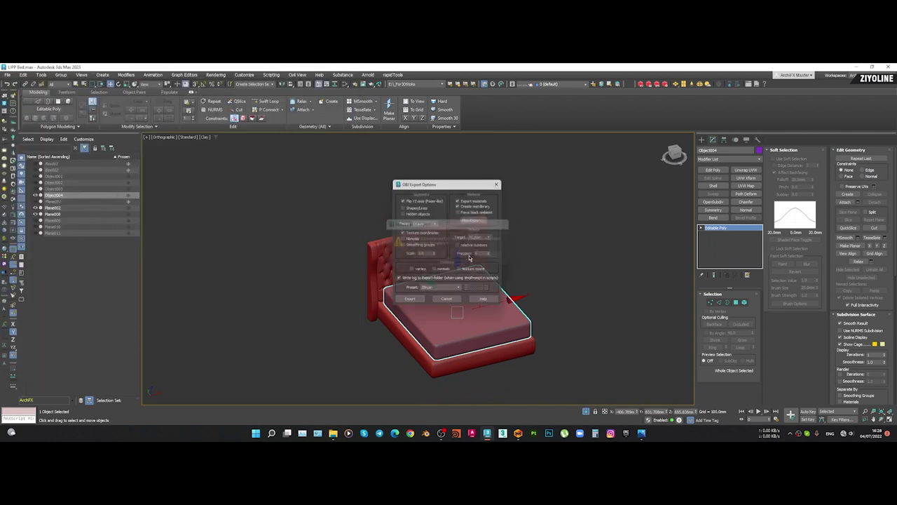
click(415, 303)
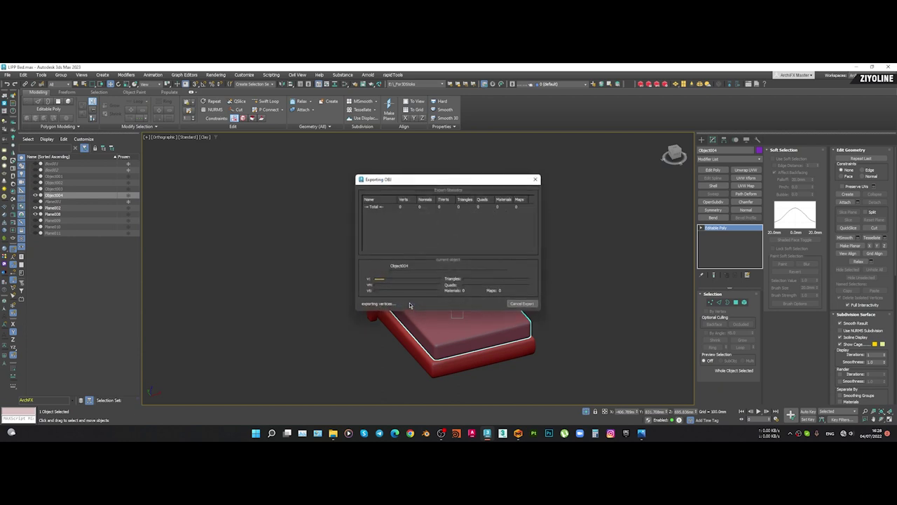
click(523, 304)
click(613, 311)
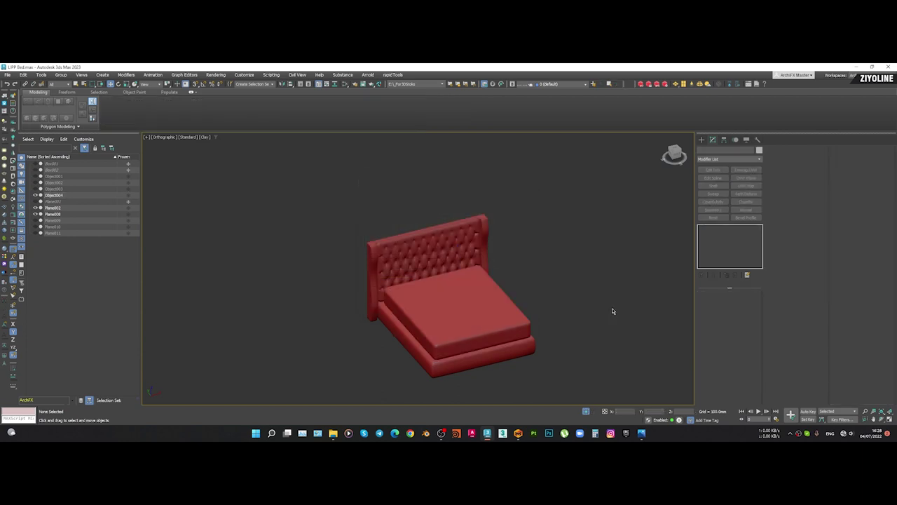
Switch to Marvelous Designer and import the exported mattress OBJ from the _For3DStoks export folder as an avatar with default settings
click(518, 434)
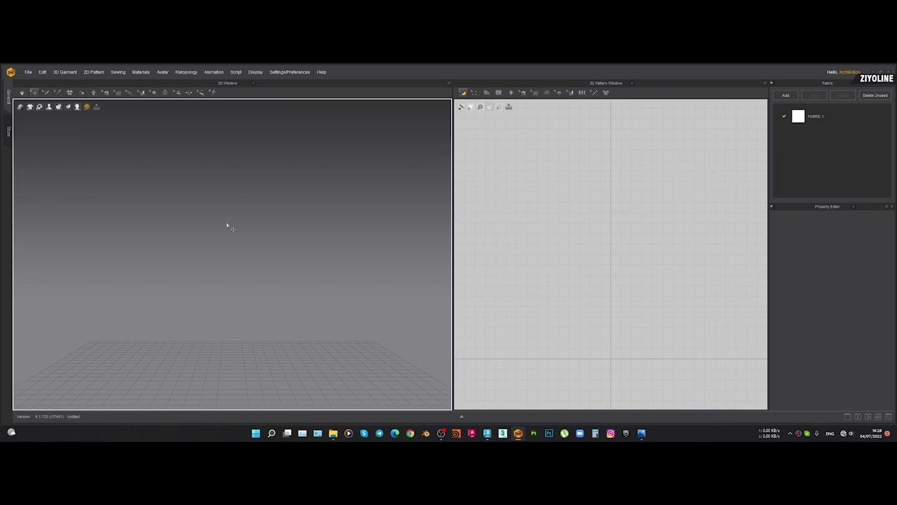
click(29, 72)
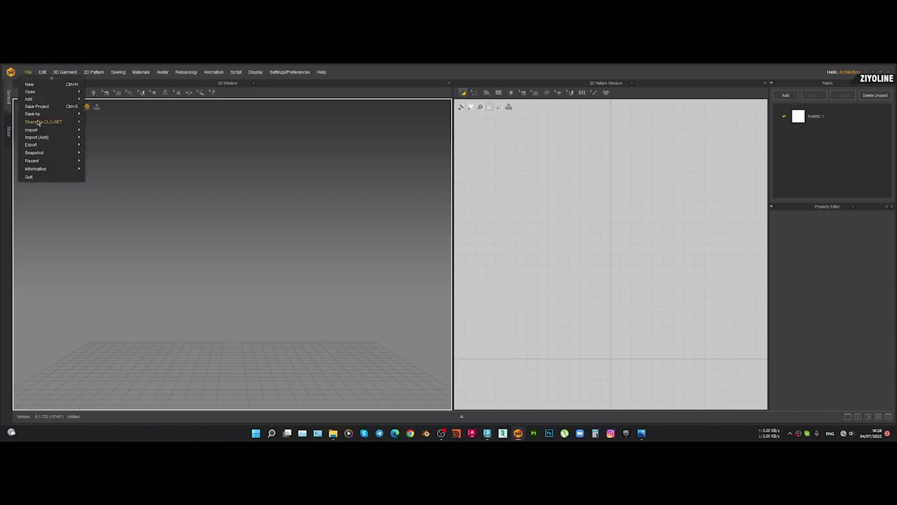
mouse_move(40, 133)
click(101, 137)
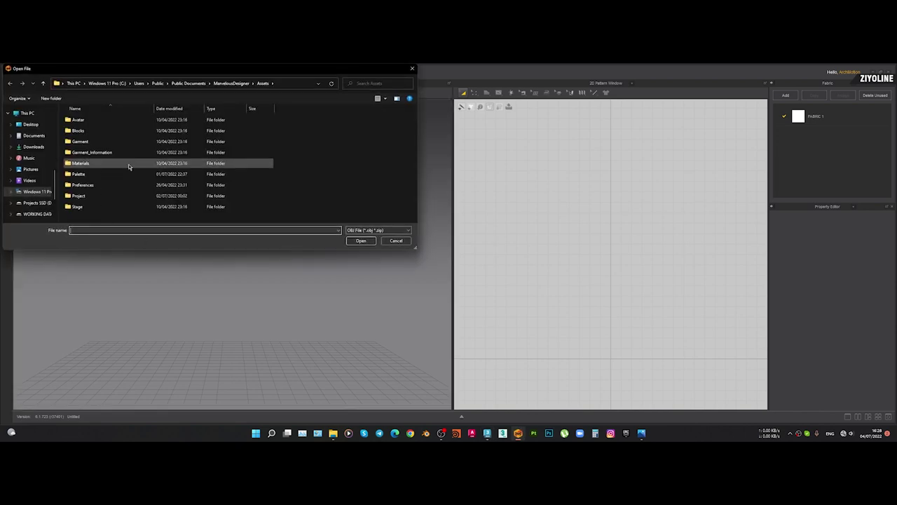
scroll(38, 148, up, 5)
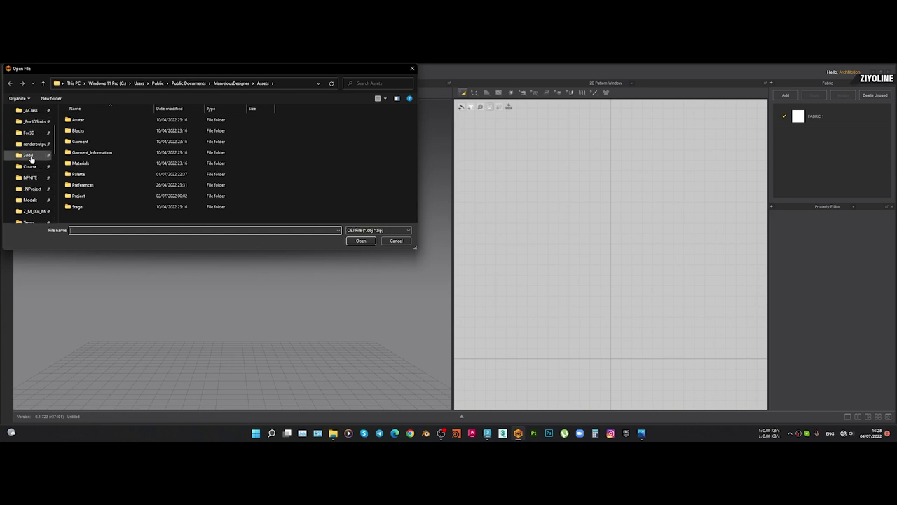
click(34, 122)
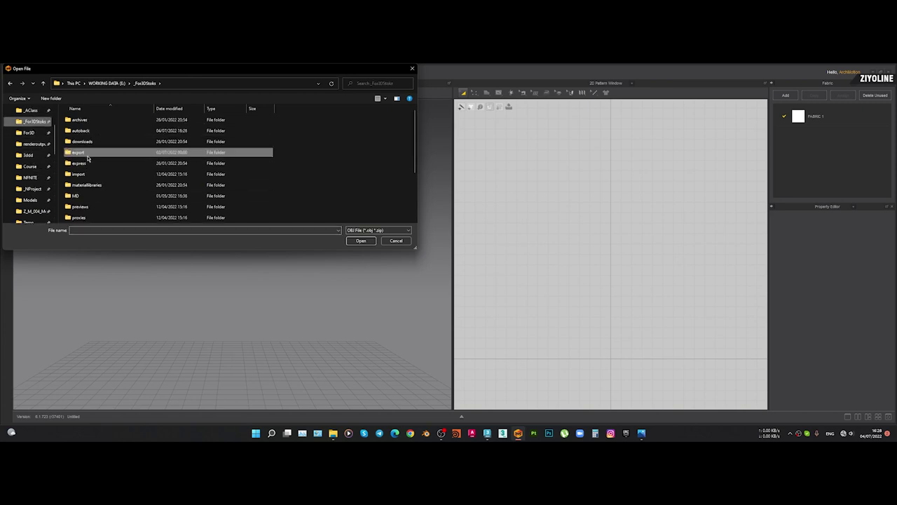
double_click(86, 155)
double_click(89, 134)
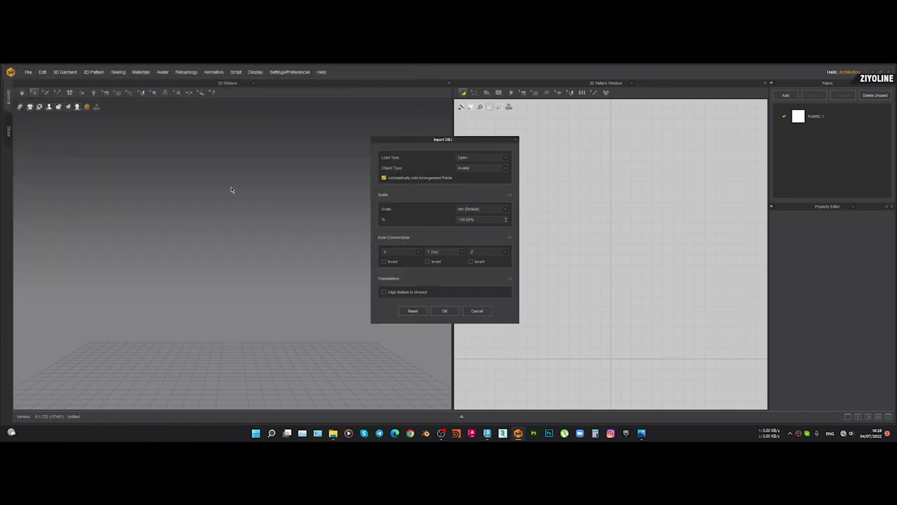
click(444, 310)
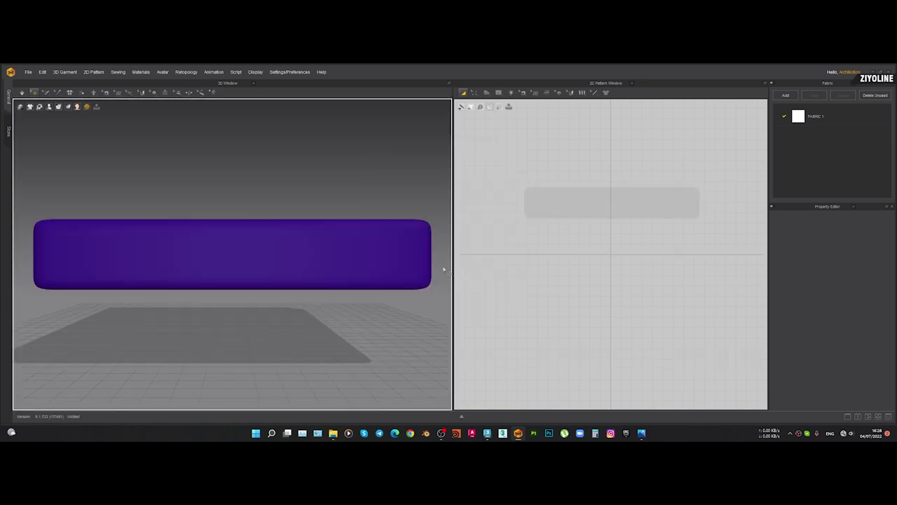
Draw a rectangular fabric pattern, slightly taller than wide, over the mattress silhouette in the 2D pattern window
scroll(234, 259, down, 4)
right_drag(234, 260, 232, 316)
scroll(228, 259, down, 1)
right_drag(229, 259, 224, 298)
scroll(604, 165, down, 4)
middle_drag(603, 165, 597, 209)
drag(569, 170, 660, 282)
Rotate the fabric pattern in 3D so that it lies horizontally above the mattress
right_drag(247, 274, 295, 230)
click(245, 215)
right_drag(243, 208, 261, 197)
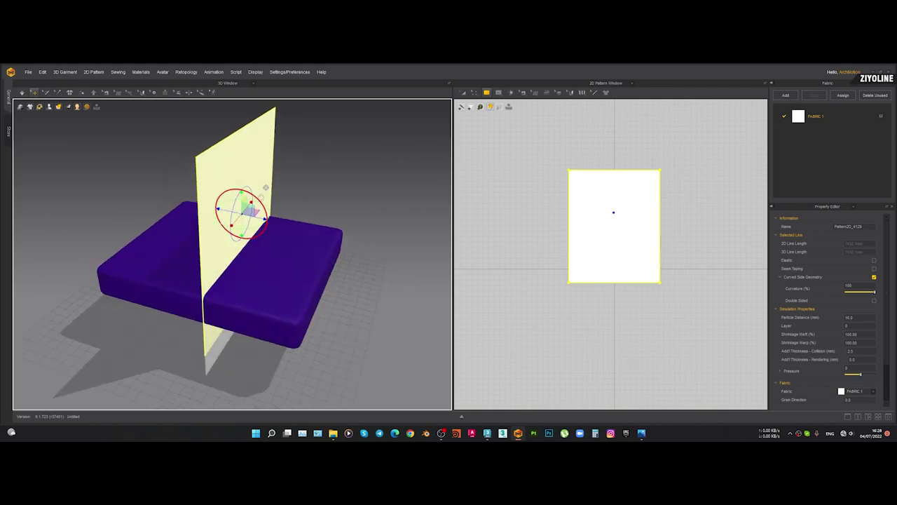
click(241, 210)
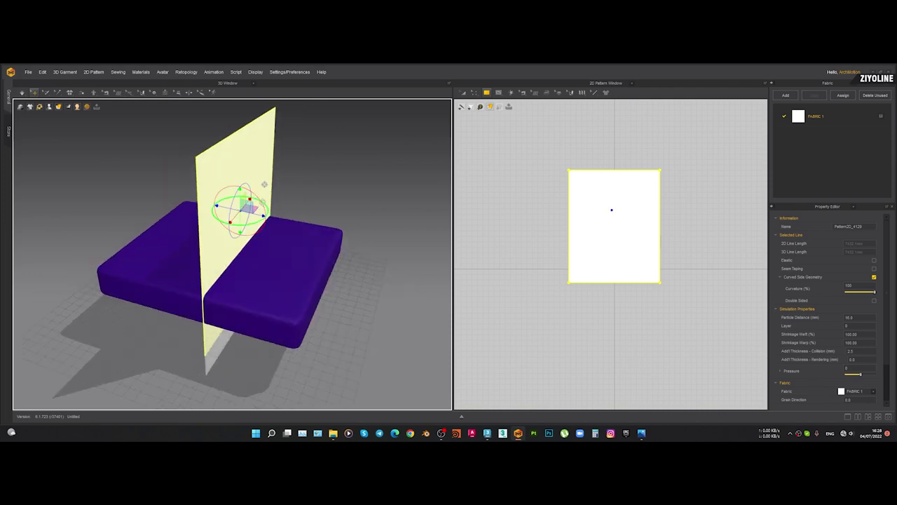
drag(255, 192, 207, 173)
click(219, 197)
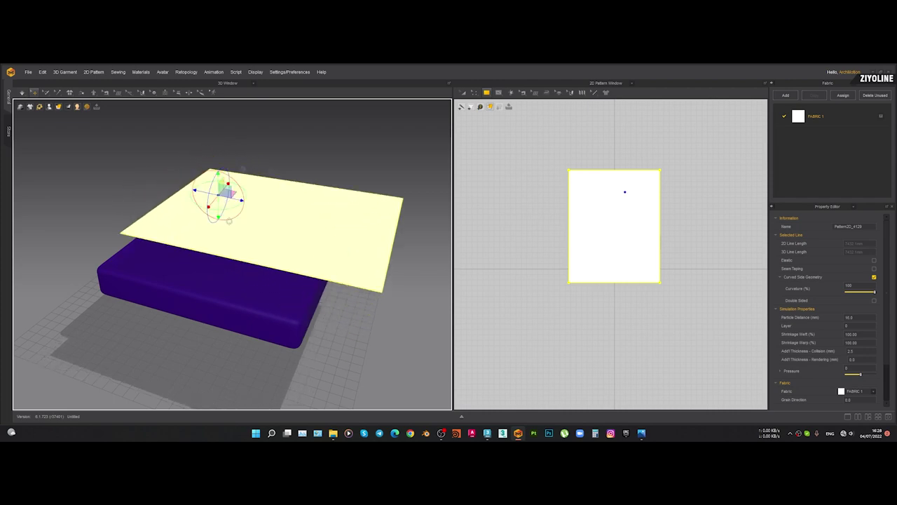
Lower the flat pattern to the mattress's top surface and slide it sideways until it spans the whole mattress
right_drag(236, 186, 241, 174)
drag(219, 176, 222, 223)
right_drag(220, 242, 238, 278)
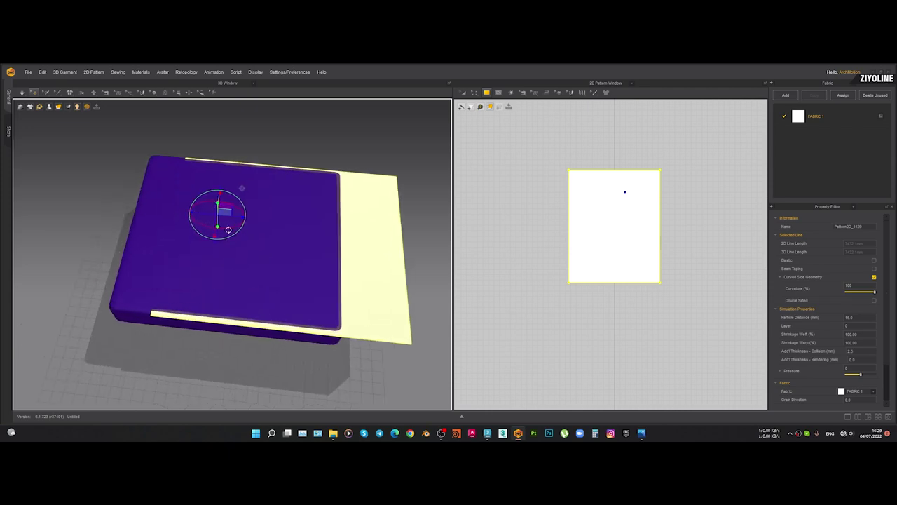
scroll(230, 228, up, 2)
drag(236, 205, 183, 199)
right_drag(247, 259, 177, 175)
drag(176, 173, 175, 172)
right_drag(188, 184, 299, 281)
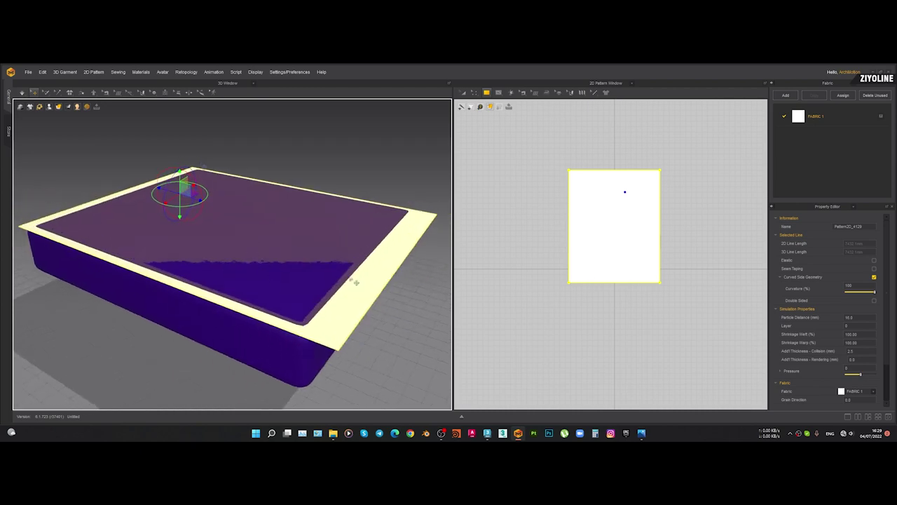
Shorten the fabric pattern by moving its bottom edge up until the excess matches the narrow border around the mattress
click(598, 326)
scroll(602, 286, up, 3)
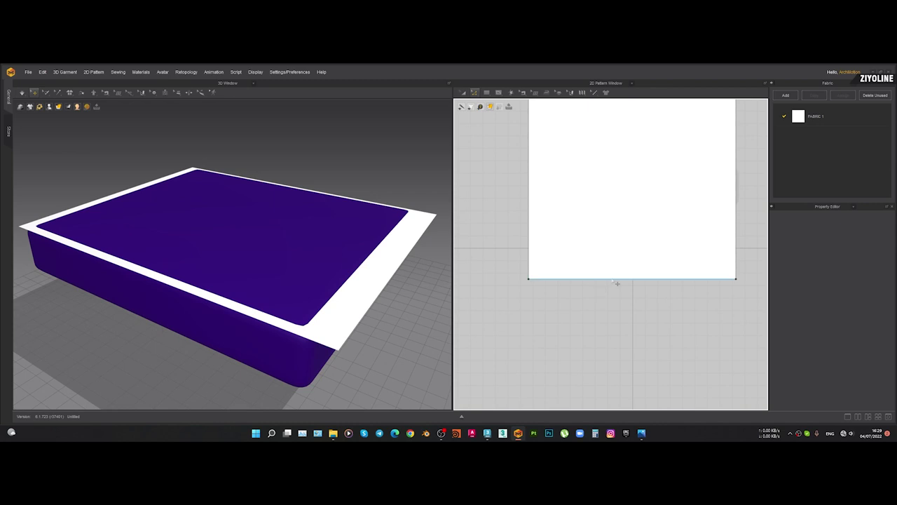
drag(614, 279, 614, 267)
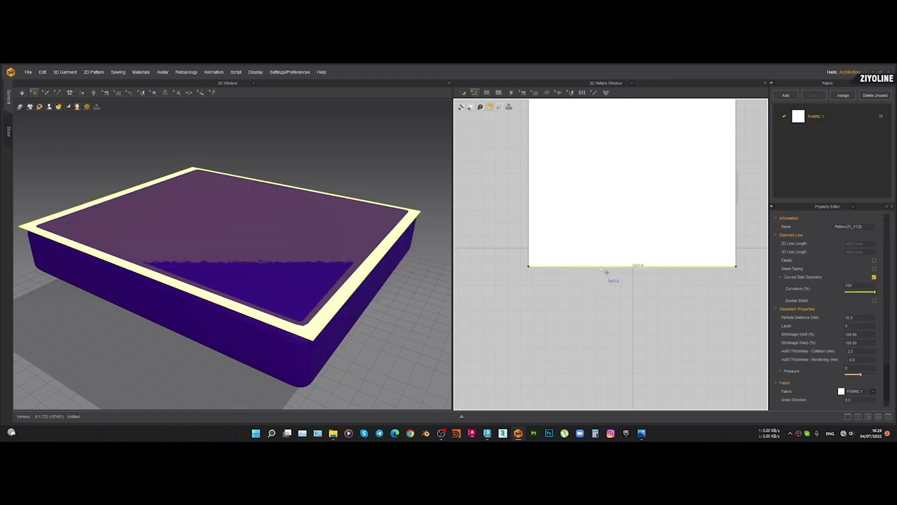
drag(601, 263, 600, 262)
right_drag(369, 292, 260, 307)
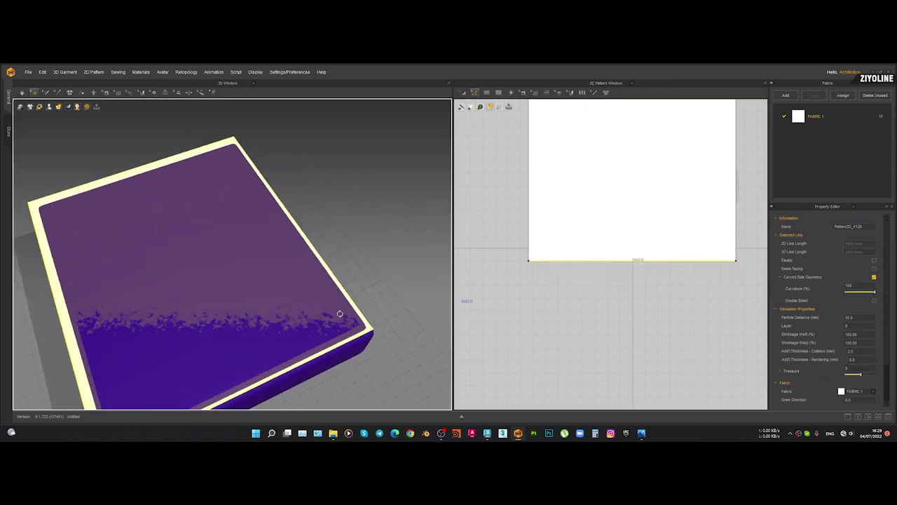
drag(589, 265, 589, 268)
Nudge the flat pattern slightly sideways in 3D so it sits centred over the mattress
scroll(301, 289, down, 2)
mouse_move(225, 290)
right_down()
mouse_move(307, 282)
mouse_move(204, 284)
mouse_move(222, 279)
right_up()
scroll(286, 252, up, 1)
click(215, 168)
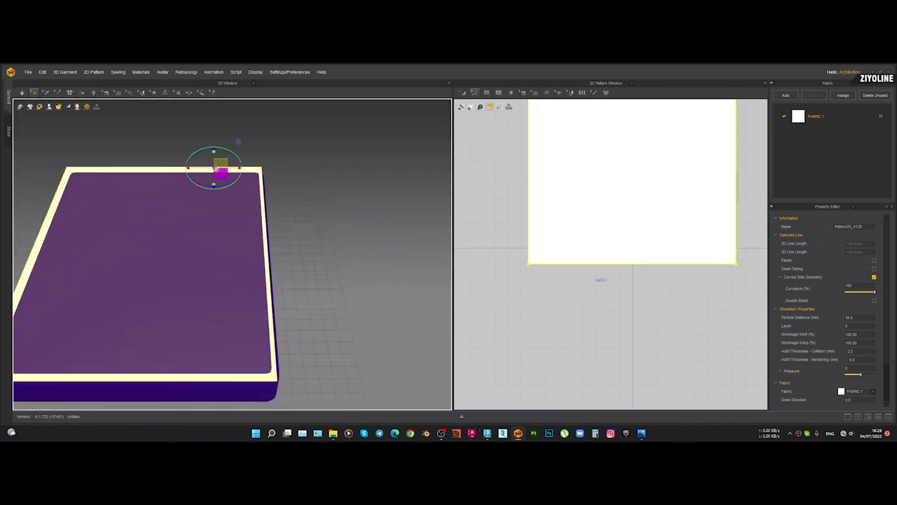
drag(235, 168, 236, 168)
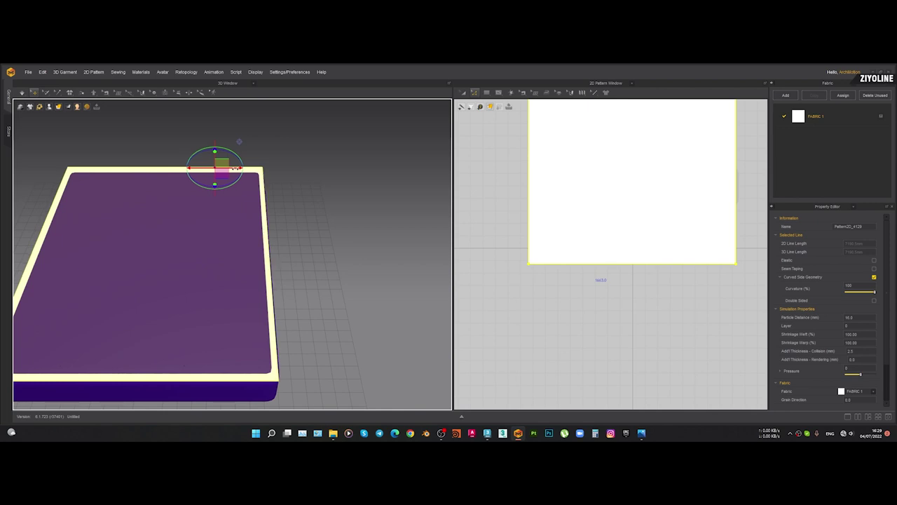
Offset all four edges of the pattern outline outward by 250 mm, with Extend direction and Unfilled Corner, to form side flaps
scroll(315, 253, down, 2)
right_drag(315, 254, 365, 267)
scroll(566, 289, down, 3)
click(598, 317)
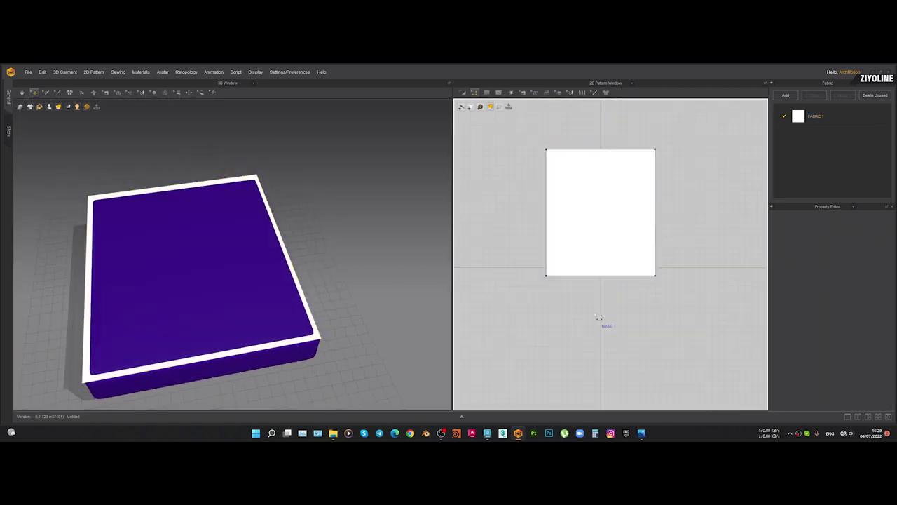
click(547, 225)
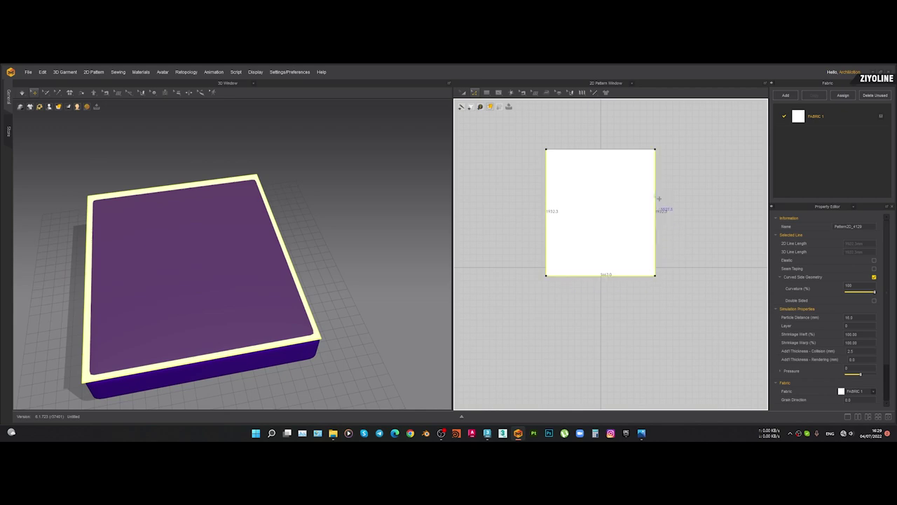
right_click(631, 151)
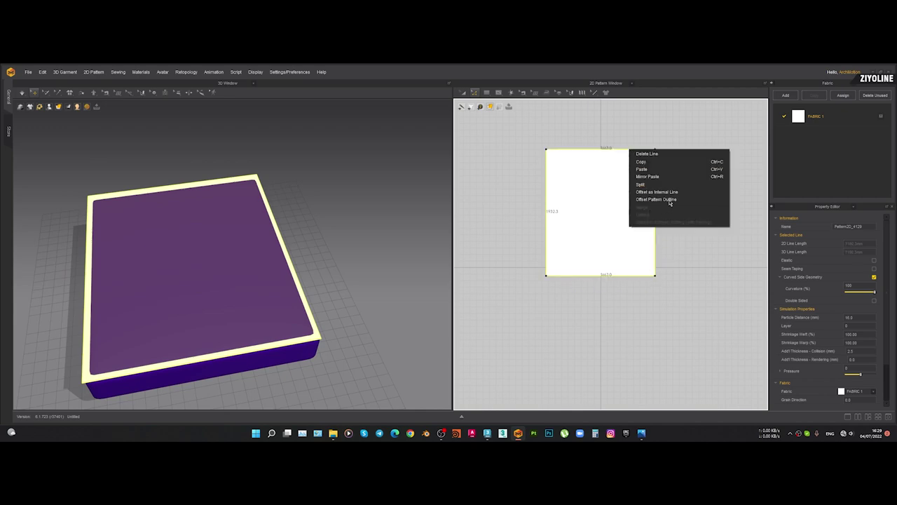
click(655, 199)
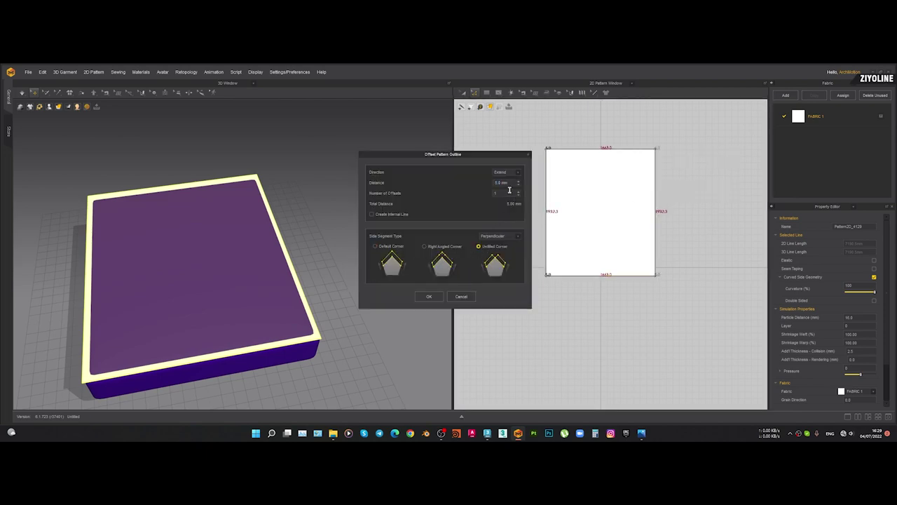
text(250)
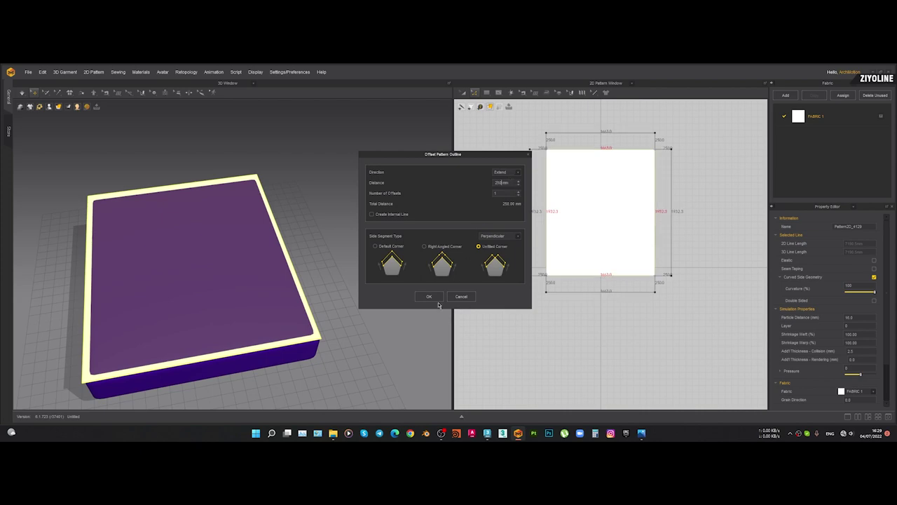
click(429, 297)
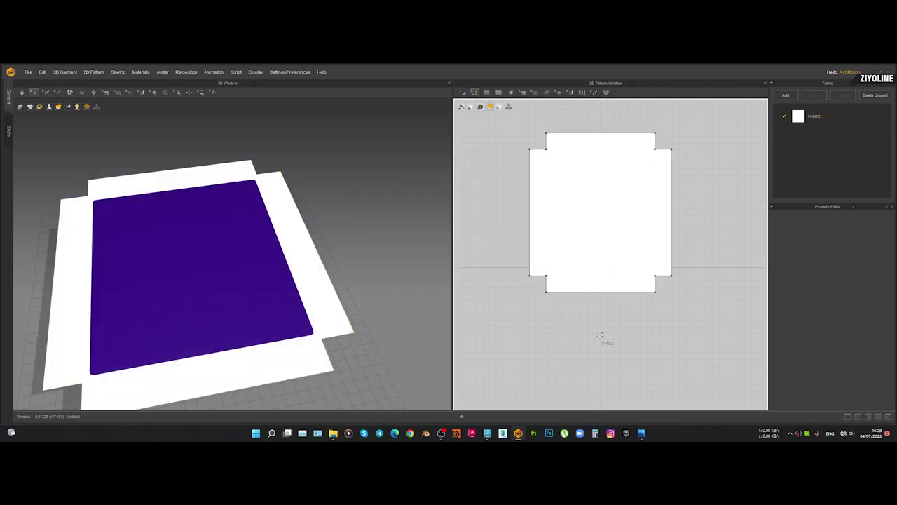
Raise the extended pattern slightly above the mattress's top surface
scroll(271, 311, down, 2)
mouse_move(271, 311)
right_down()
mouse_move(315, 309)
mouse_move(274, 296)
right_up()
click(265, 288)
drag(269, 276, 268, 266)
Simulate the fabric draping over the mattress, inspect the corner, and undo the simulation to restore the flat pattern
key(space)
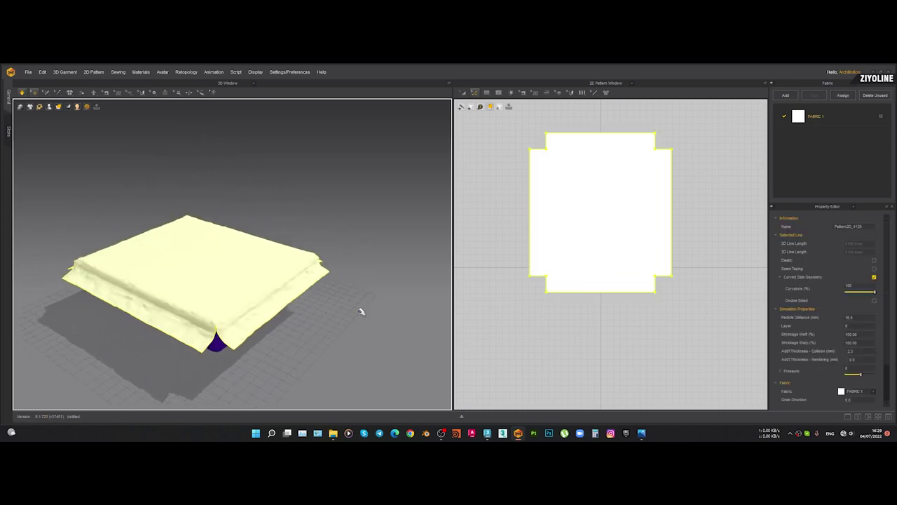
scroll(218, 349, up, 1)
scroll(218, 349, up, 1)
middle_drag(218, 349, 298, 328)
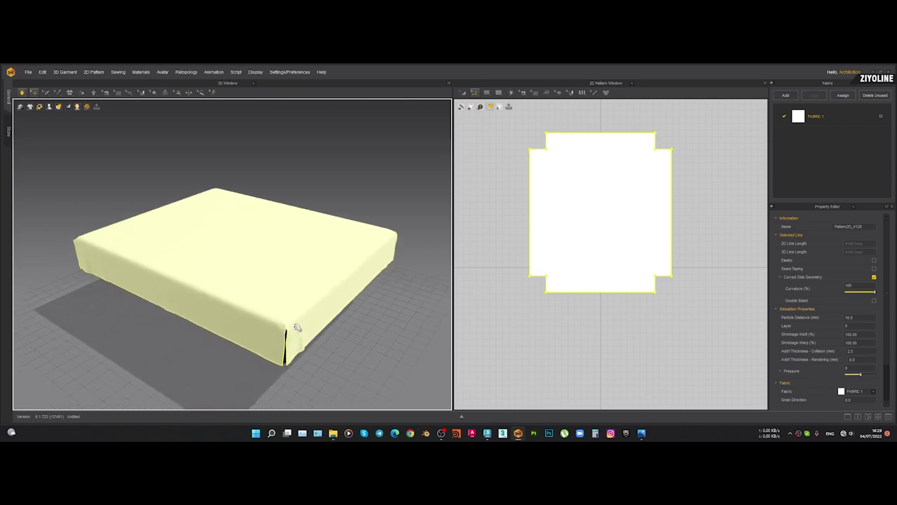
click(353, 350)
key(ctrl+z)
key(ctrl+z)
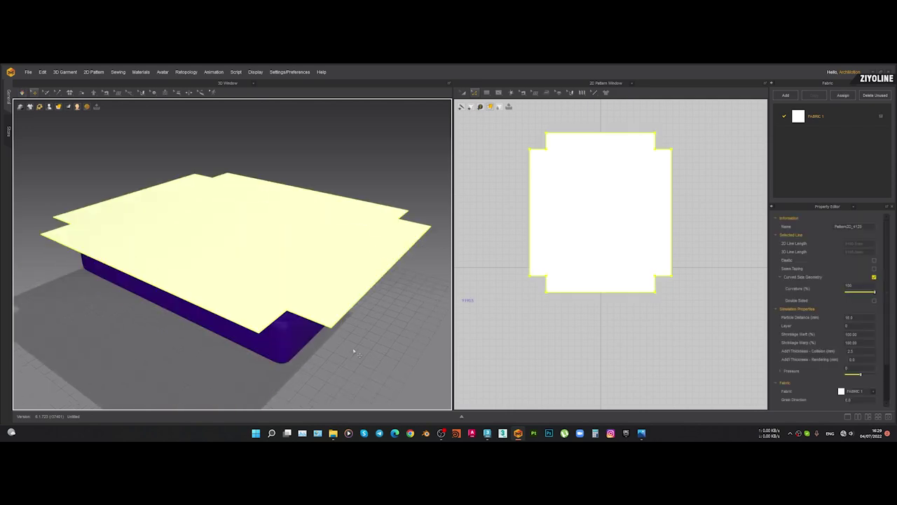
Lengthen the pattern's bottom flap by moving its lower edge downward in the 2D pattern window
click(282, 286)
click(347, 349)
right_drag(367, 369, 374, 293)
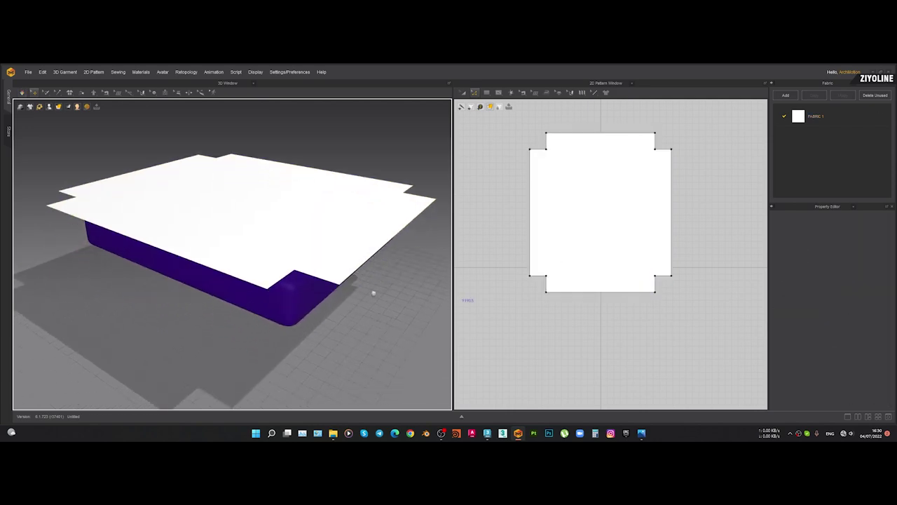
scroll(542, 275, up, 3)
scroll(543, 291, down, 2)
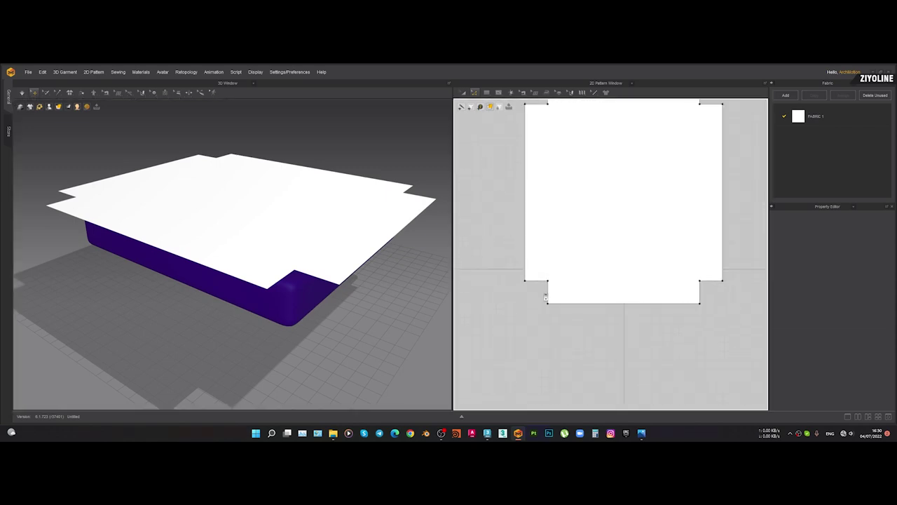
click(579, 302)
scroll(582, 312, up, 3)
drag(592, 295, 593, 306)
scroll(336, 342, down, 2)
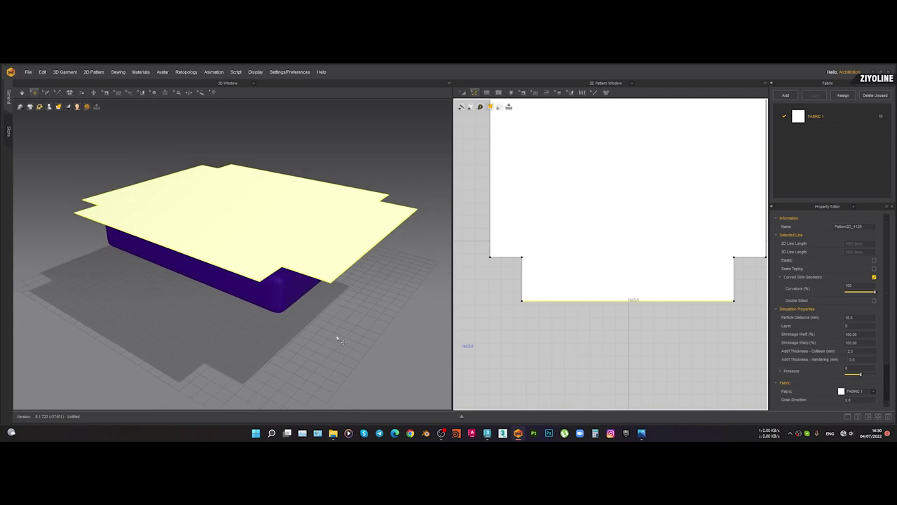
Test the lengthened bottom flap with a simulation viewed from a low angle, and undo the drape
right_drag(337, 339, 333, 309)
key(space)
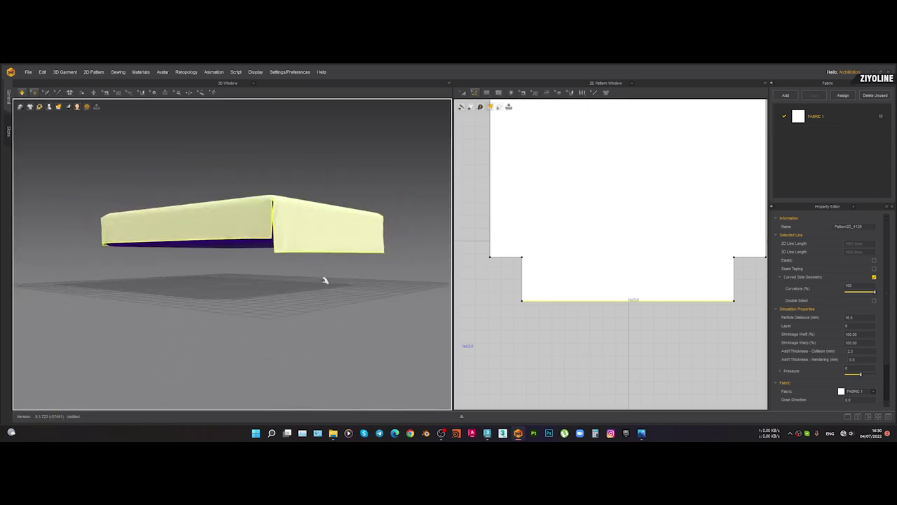
key(ctrl+z)
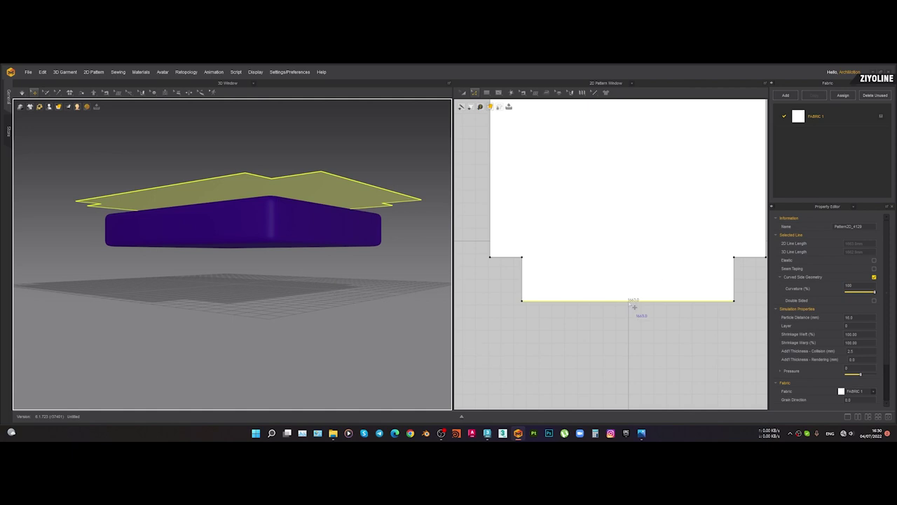
Extend the bottom flap further until it is about 390 mm deep
drag(634, 306, 635, 312)
click(543, 346)
middle_drag(499, 271, 543, 314)
scroll(539, 284, up, 3)
scroll(538, 285, down, 2)
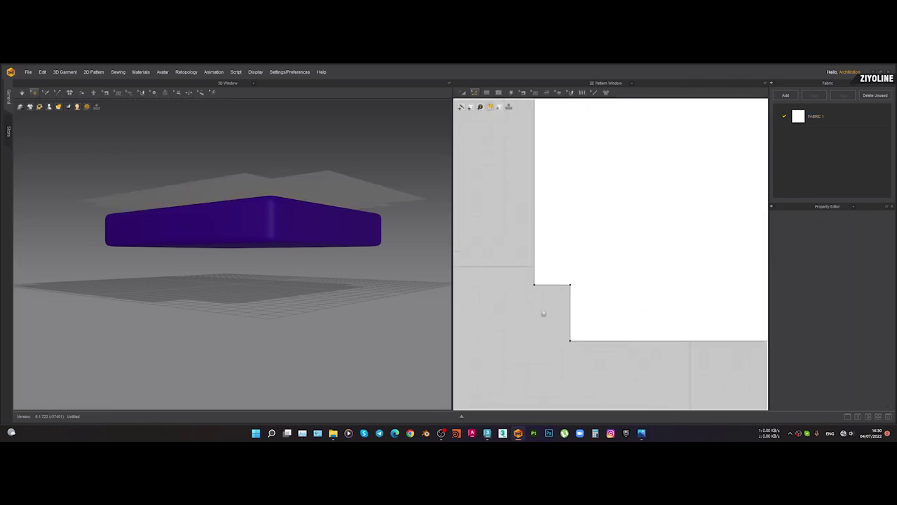
scroll(565, 306, down, 3)
scroll(549, 300, up, 4)
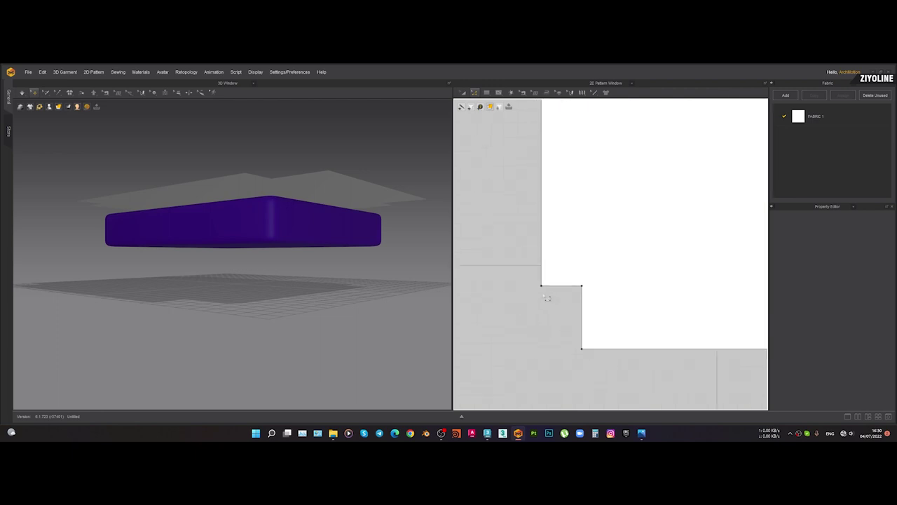
Move the pattern's left side edge outward by exactly 100 mm
right_drag(335, 235, 301, 293)
drag(541, 223, 526, 223)
key(Return)
text(120)
key(BackSpace)
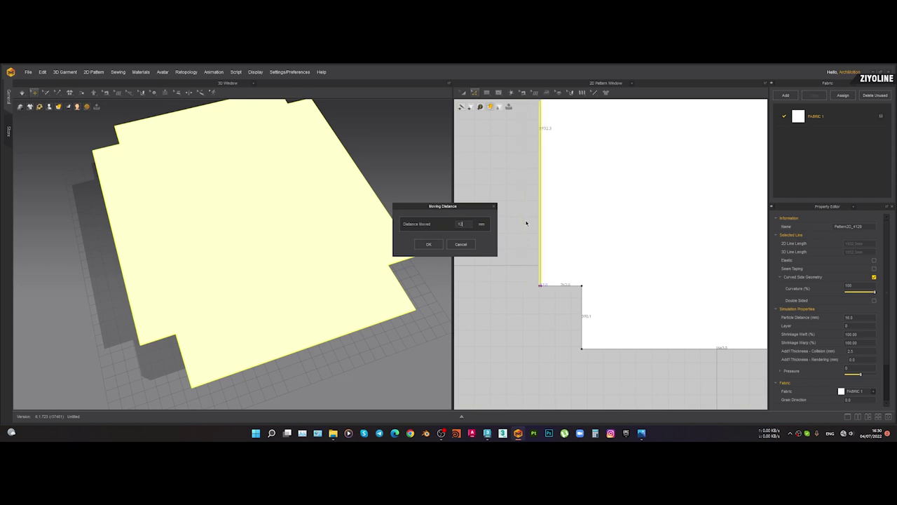
text(00)
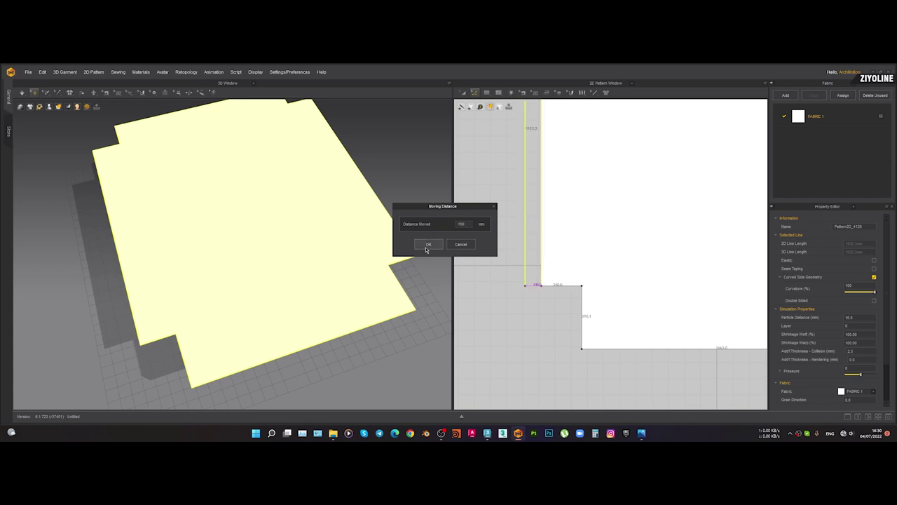
click(426, 249)
Move the pattern's right side edge outward by 100 mm to match the opposite flap
scroll(520, 280, down, 4)
middle_drag(695, 256, 619, 273)
drag(646, 230, 665, 229)
right_click(665, 229)
text(100)
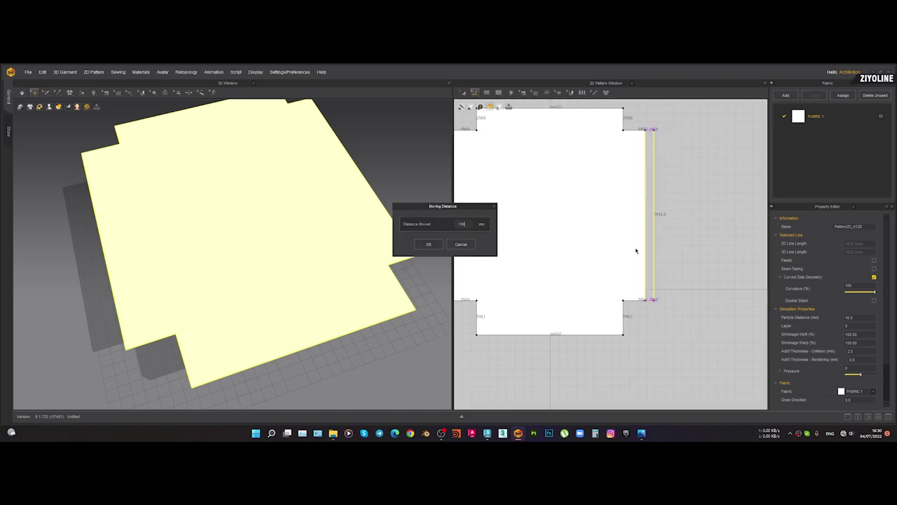
click(428, 244)
Simulate the cover with the widened side flaps and undo the simulation
click(421, 289)
key(space)
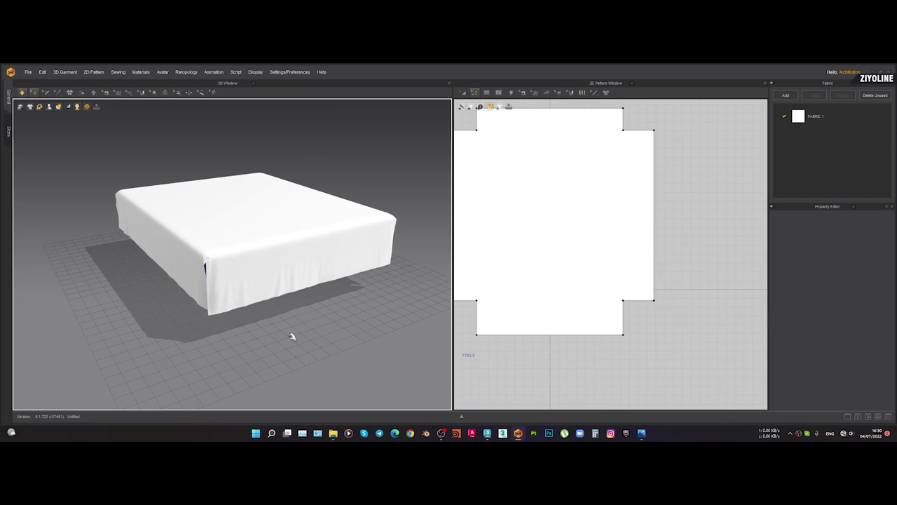
key(ctrl+z)
Add a point on the lower edge of each side flap, close to the inner notch corner
scroll(605, 272, down, 4)
middle_drag(607, 299, 632, 303)
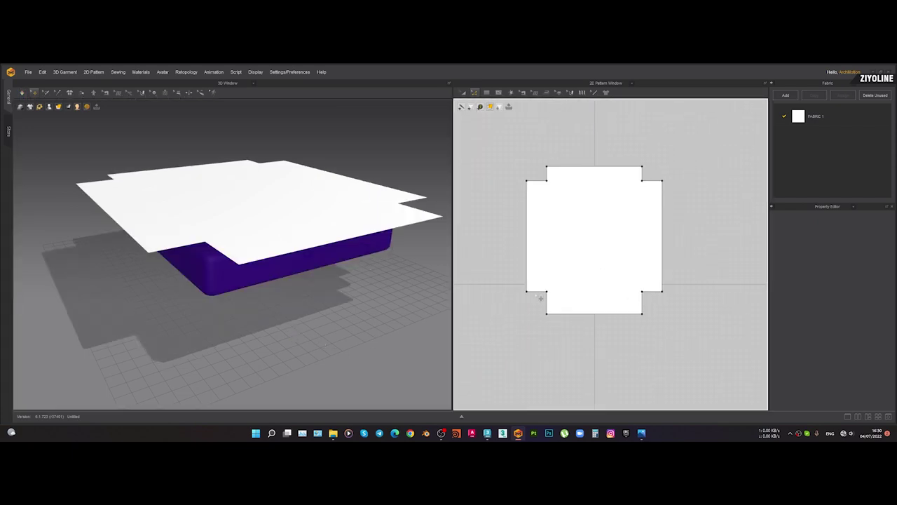
scroll(539, 298, up, 3)
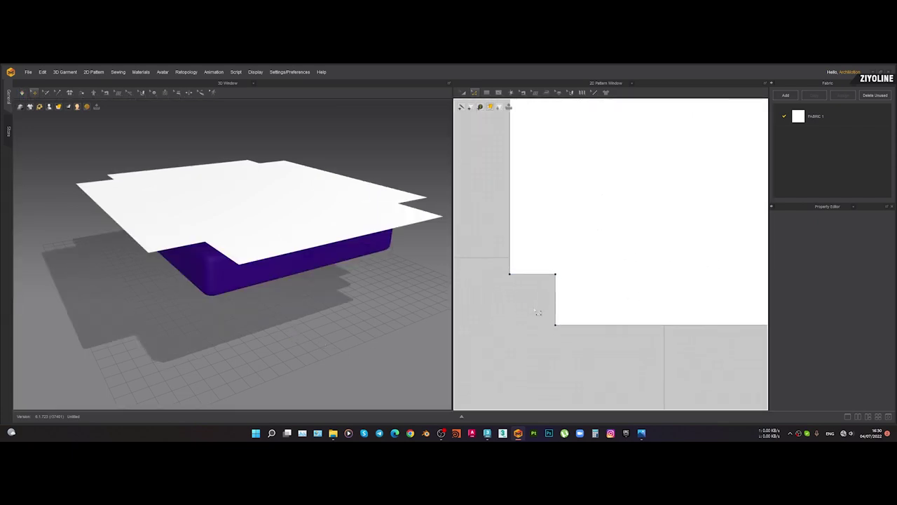
scroll(539, 298, up, 1)
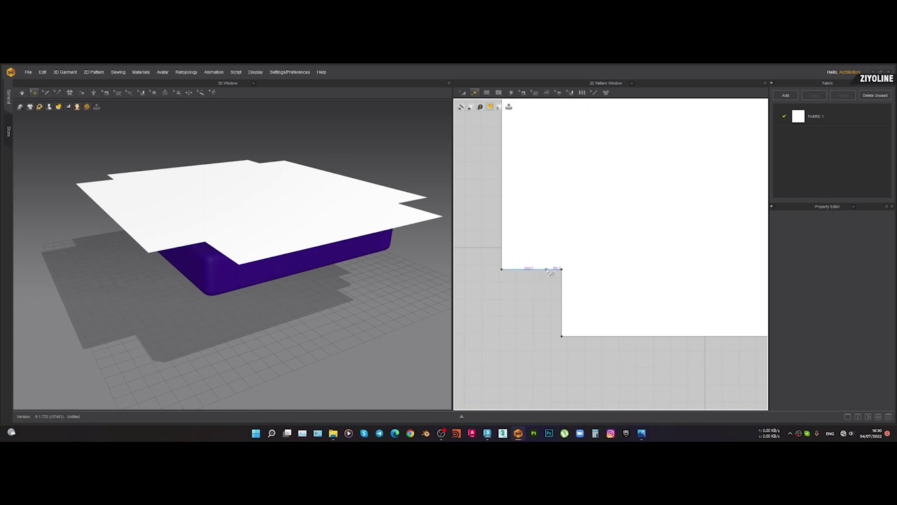
click(644, 326)
scroll(630, 326, down, 5)
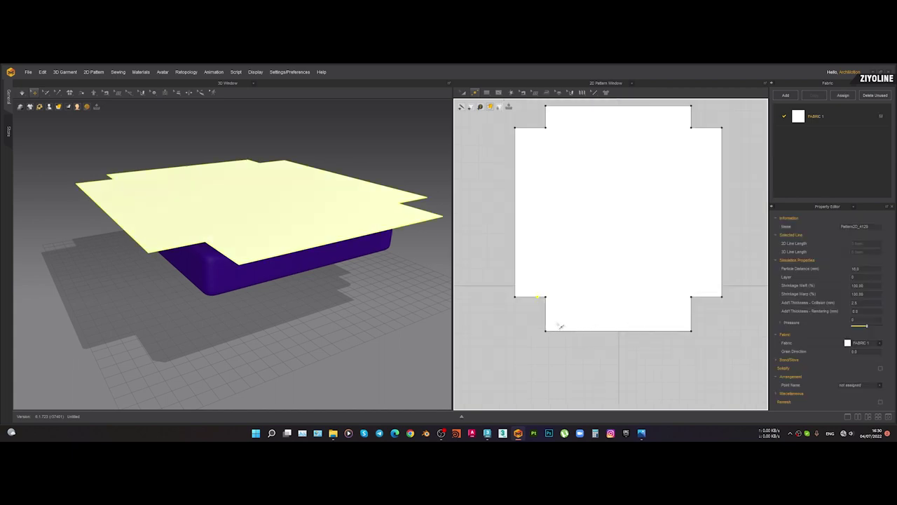
scroll(685, 319, up, 5)
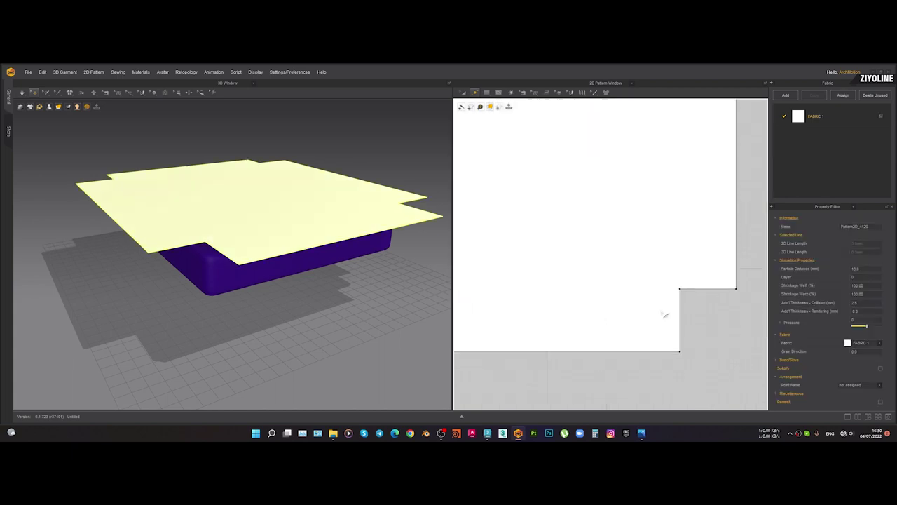
click(704, 325)
scroll(705, 323, down, 3)
Select the outer lower-edge segments of both side flaps and move them slightly downward, leaving short slants beside the notches
click(497, 302)
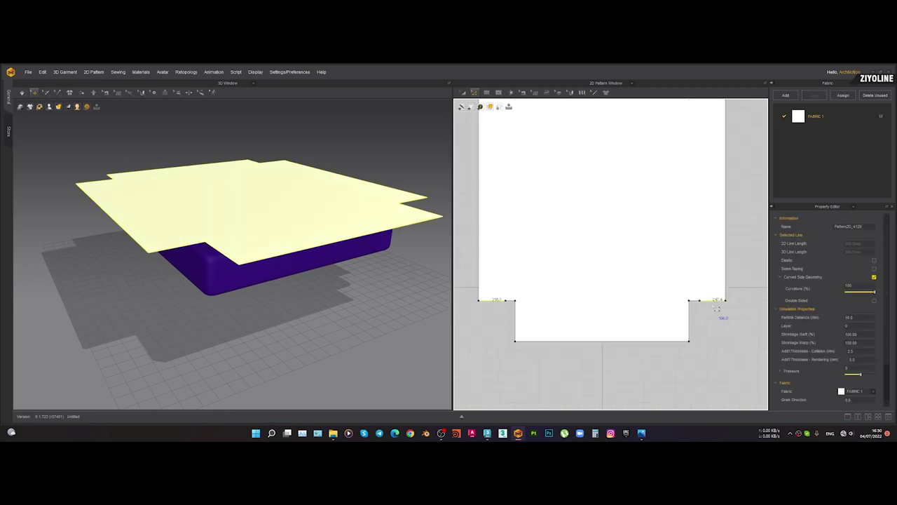
drag(719, 303, 710, 324)
mouse_move(239, 298)
right_down()
mouse_move(236, 324)
mouse_move(208, 353)
mouse_move(256, 302)
right_up()
click(306, 330)
Select the whole fabric pattern and duplicate it in the same place
scroll(542, 273, down, 5)
middle_drag(545, 274, 596, 270)
key(a)
click(602, 248)
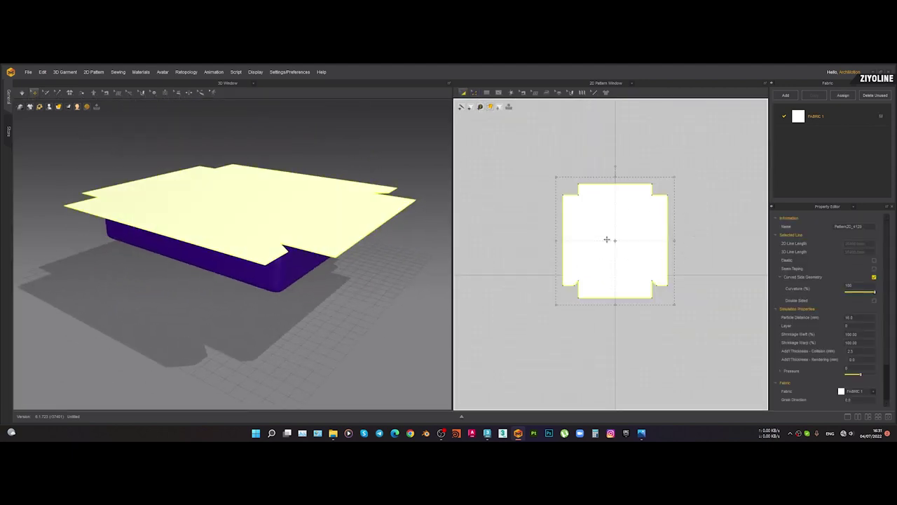
mouse_move(615, 241)
mouse_down()
mouse_move(609, 273)
mouse_move(641, 223)
mouse_move(615, 241)
mouse_up()
Raise one of the two overlapping fabric layers slightly above the other in 3D
right_drag(316, 265, 282, 244)
click(313, 326)
scroll(314, 329, up, 3)
click(285, 257)
click(280, 242)
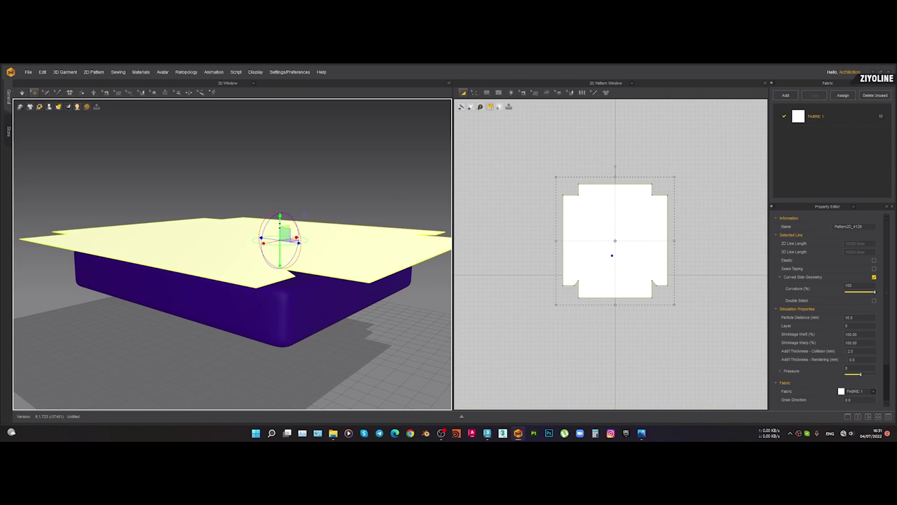
drag(279, 221, 279, 212)
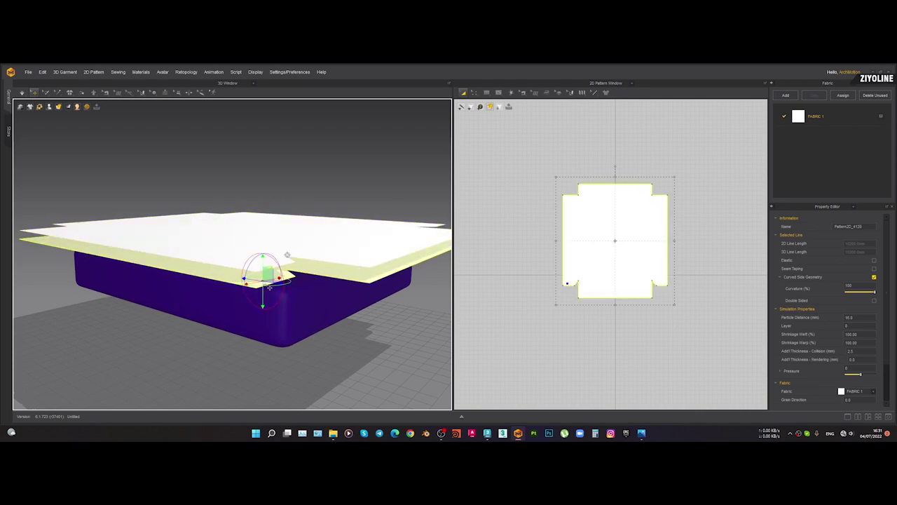
Flip the lower fabric layer so that its reverse side faces upward
right_click(264, 284)
click(299, 167)
scroll(296, 215, up, 1)
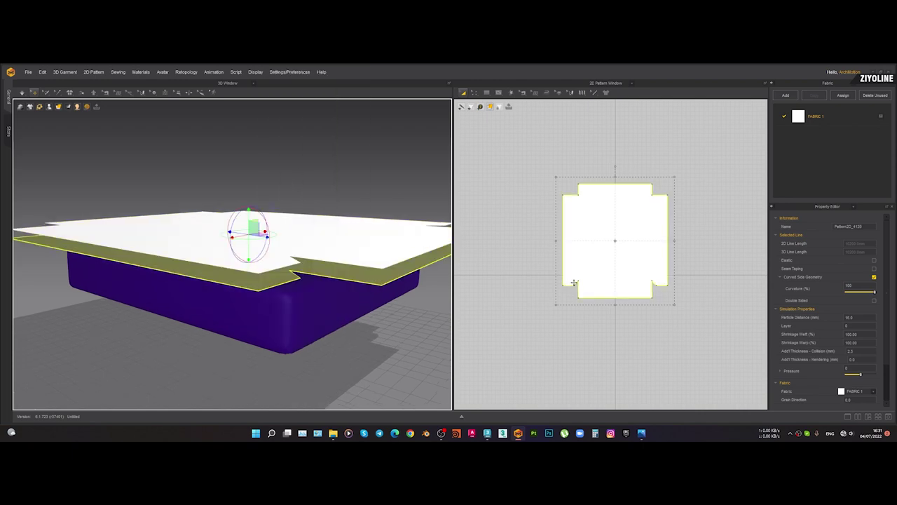
Move the duplicated pattern beside the original in 2D, leaving a narrow gap between them
scroll(588, 290, down, 4)
drag(614, 260, 677, 262)
click(671, 321)
scroll(675, 323, up, 5)
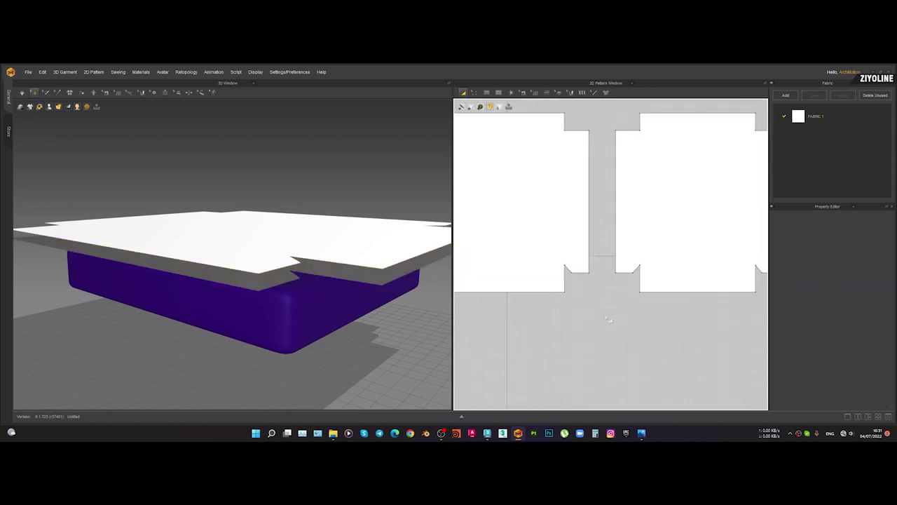
Sew the two patterns together along their facing lower-corner notch segments and adjoining long side edges, pairing mirrored segments
click(646, 287)
scroll(597, 283, up, 2)
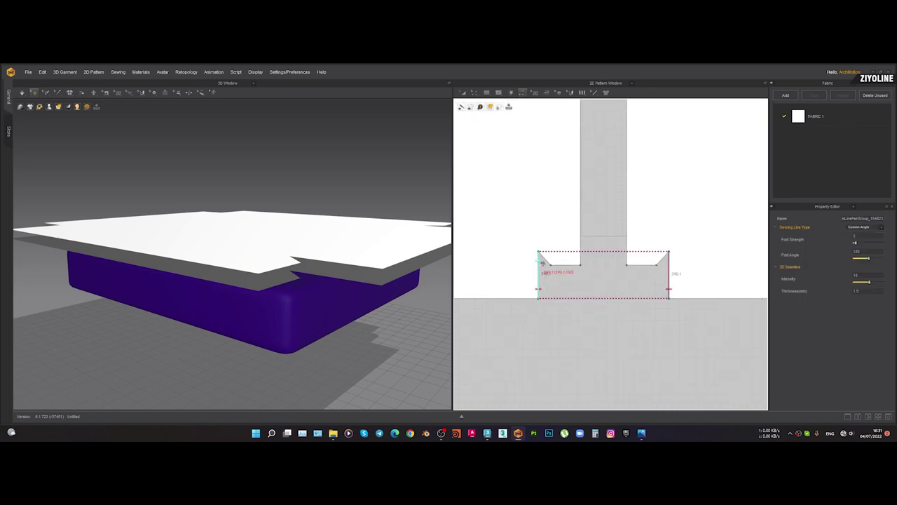
click(546, 259)
click(665, 258)
click(653, 267)
click(561, 270)
click(584, 264)
click(631, 253)
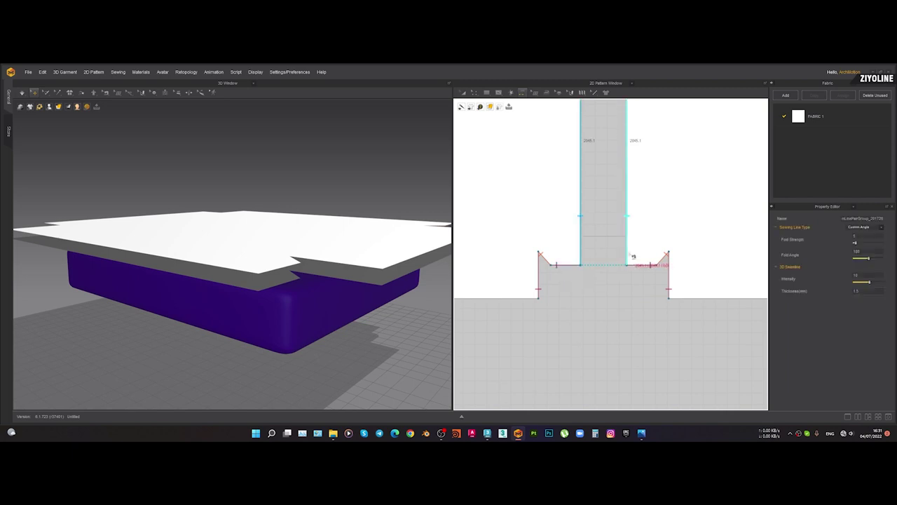
Sew the matching segments of the facing upper-corner notches and the top edges of both patterns together
scroll(630, 252, down, 3)
scroll(651, 205, up, 5)
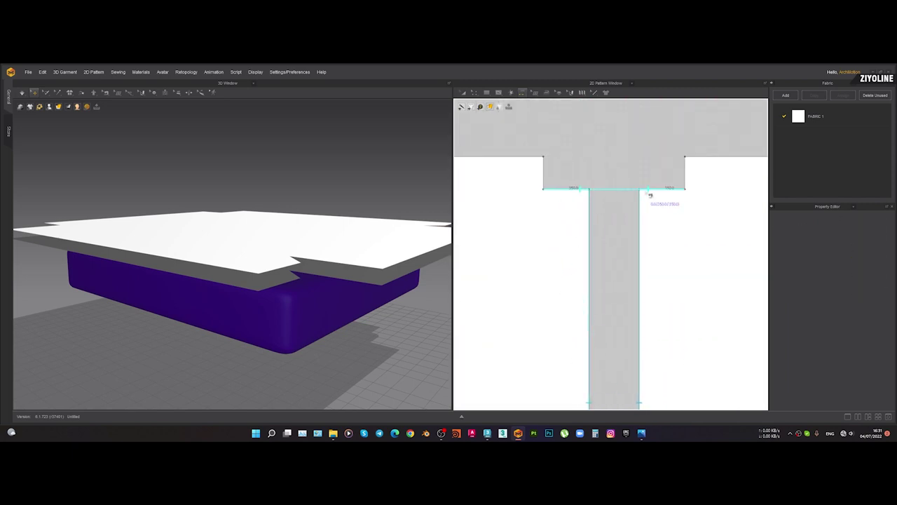
click(646, 191)
click(544, 183)
click(685, 183)
click(537, 160)
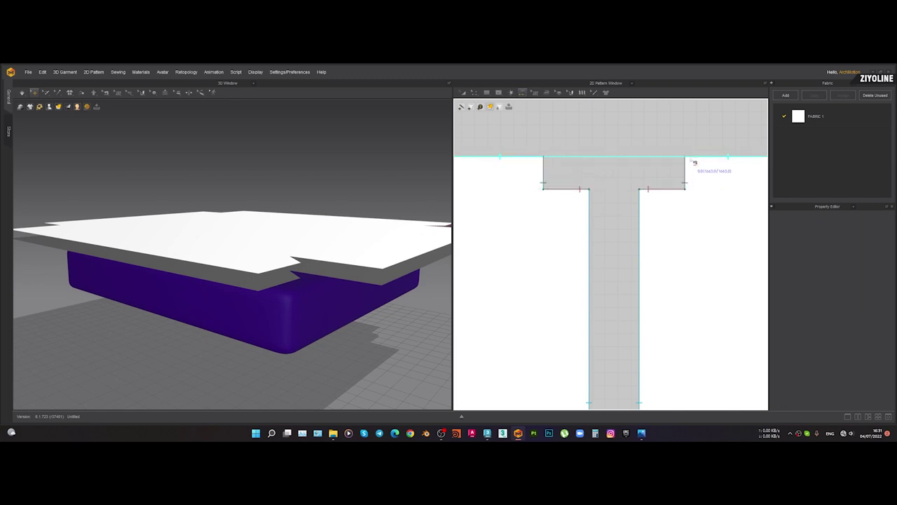
click(692, 159)
Sew the outer upper-corner notch segments and the outer long side edges of the two patterns together
scroll(681, 165, down, 5)
scroll(713, 175, up, 3)
click(699, 159)
middle_drag(585, 169, 651, 173)
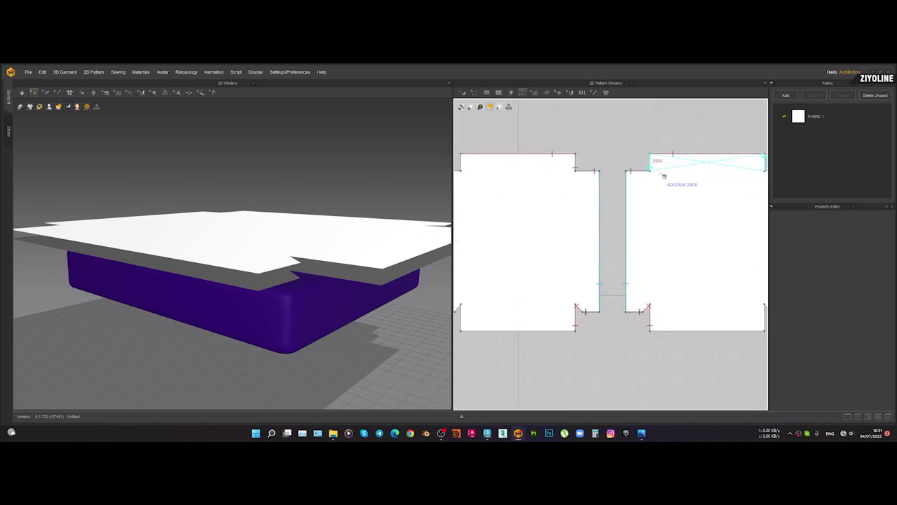
click(462, 164)
scroll(520, 168, down, 5)
click(485, 181)
click(634, 190)
scroll(491, 173, up, 5)
click(494, 170)
middle_drag(688, 233, 633, 230)
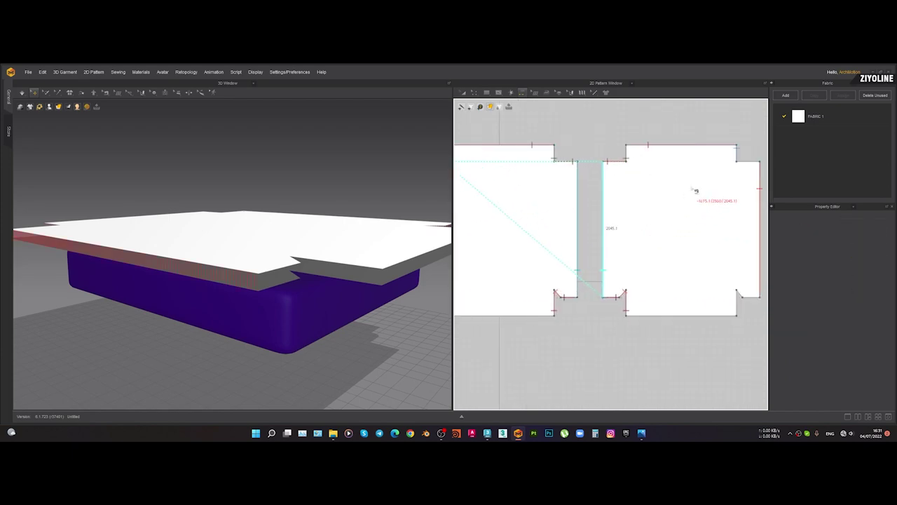
click(747, 164)
Sew the short lower edges of the outer side flaps on the two patterns together
scroll(729, 180, down, 5)
scroll(609, 243, up, 5)
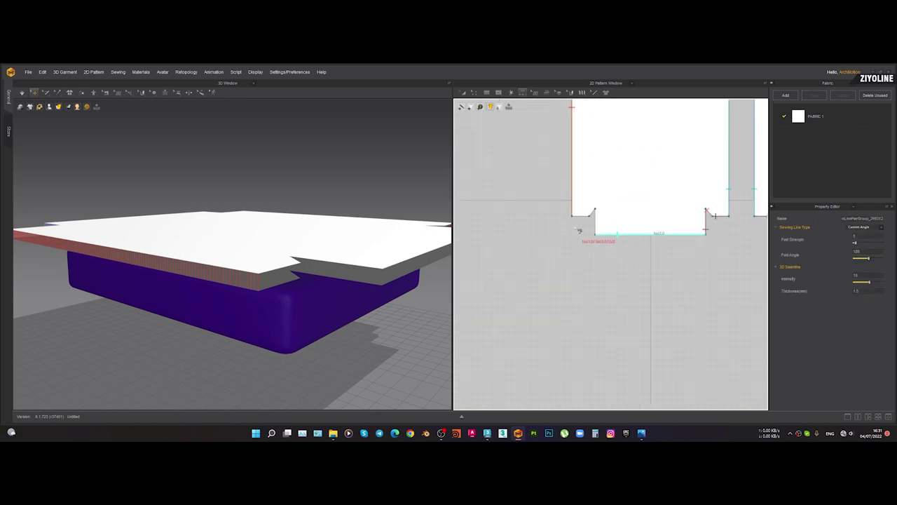
click(576, 219)
scroll(675, 245, down, 2)
middle_drag(752, 249, 572, 248)
click(697, 224)
Sew the slanted and vertical segments of the outer lower-corner notches on the two patterns together
scroll(681, 224, up, 5)
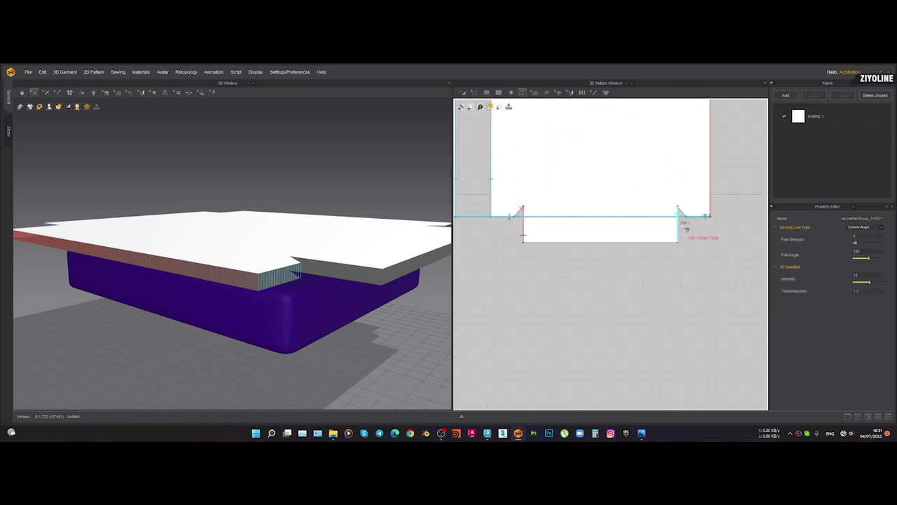
click(683, 202)
scroll(684, 201, down, 4)
middle_drag(495, 223, 725, 234)
scroll(515, 207, up, 5)
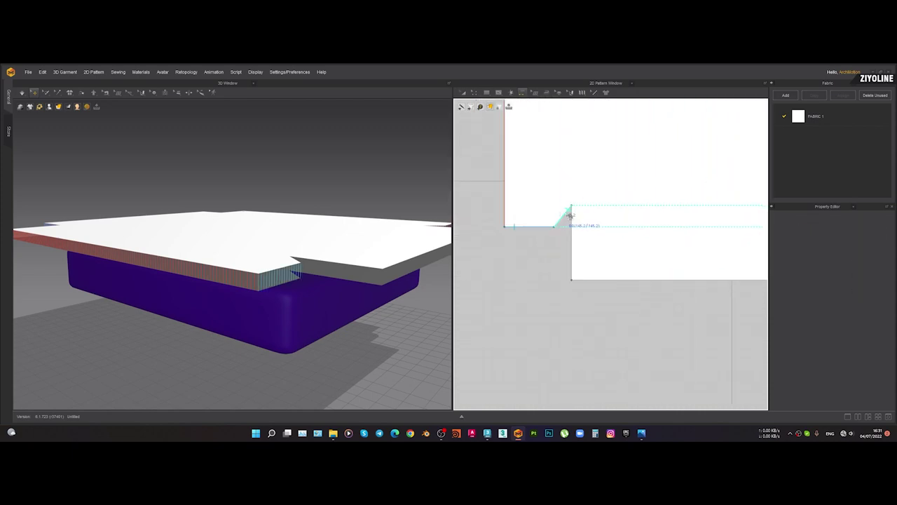
click(568, 221)
click(575, 221)
scroll(537, 234, down, 5)
middle_drag(610, 239, 510, 237)
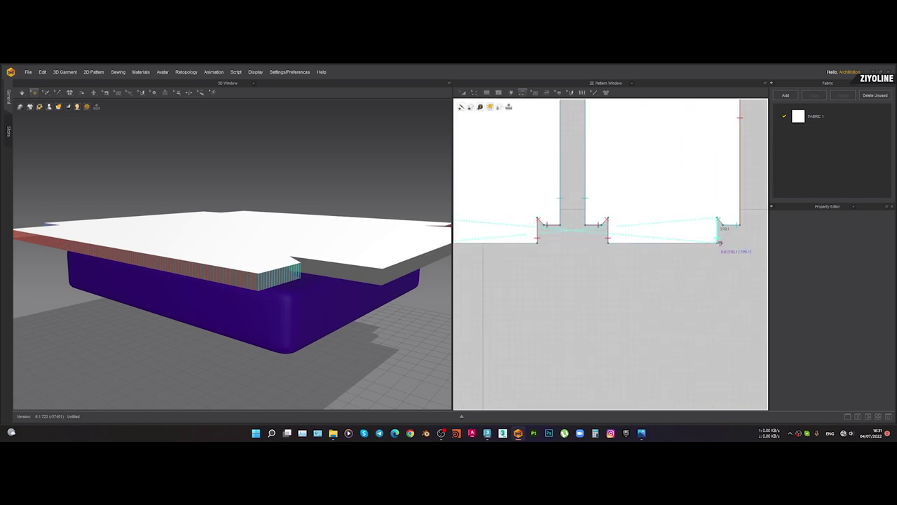
click(721, 234)
scroll(722, 234, down, 2)
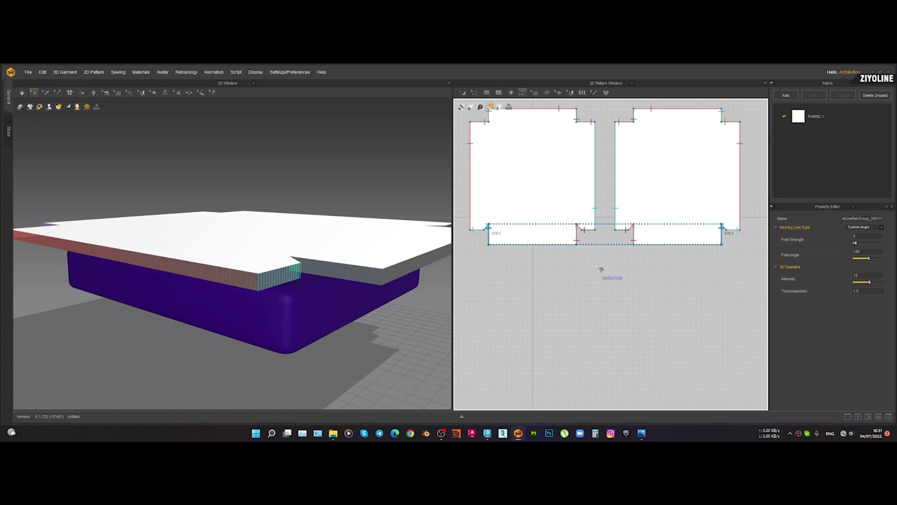
Sew the front flap's lower edges of both fabric layers together with Segment Sewing in 3D
key(a)
right_drag(343, 300, 268, 248)
scroll(268, 248, up, 1)
middle_drag(268, 248, 272, 276)
click(252, 262)
click(136, 168)
click(106, 93)
click(121, 117)
click(218, 268)
click(220, 269)
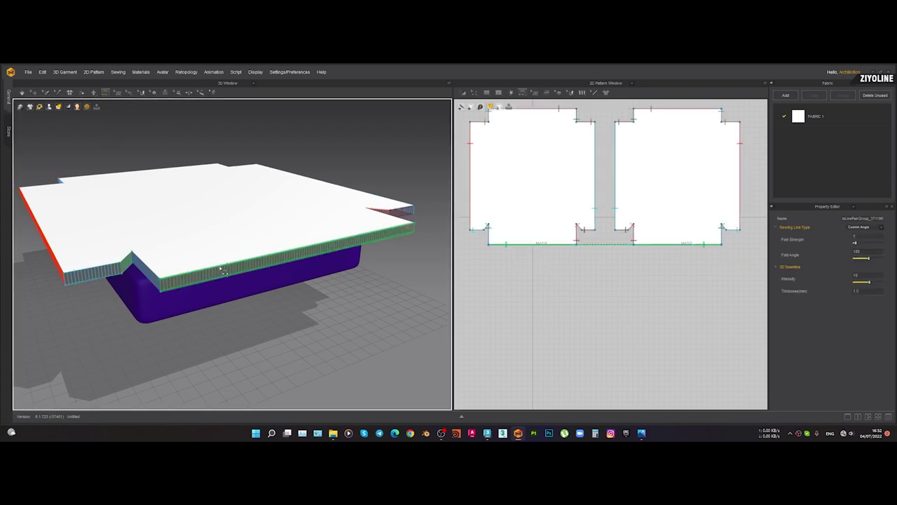
Place five pins along the outer edge of each side flap on the upper fabric layer, viewed from above
key(q)
right_drag(306, 300, 238, 188)
right_drag(184, 218, 271, 270)
scroll(244, 266, down, 2)
scroll(531, 226, down, 5)
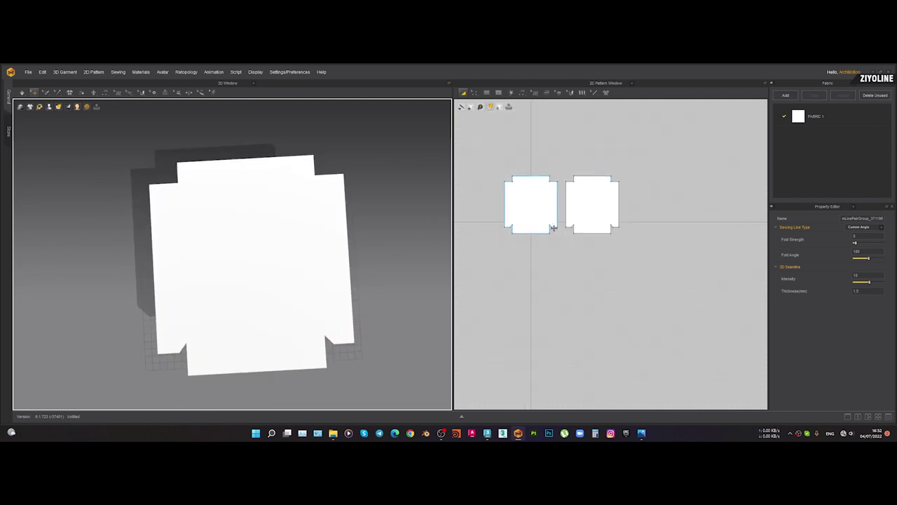
middle_drag(549, 228, 570, 234)
click(571, 233)
right_drag(280, 300, 254, 273)
scroll(254, 274, up, 4)
scroll(255, 274, down, 1)
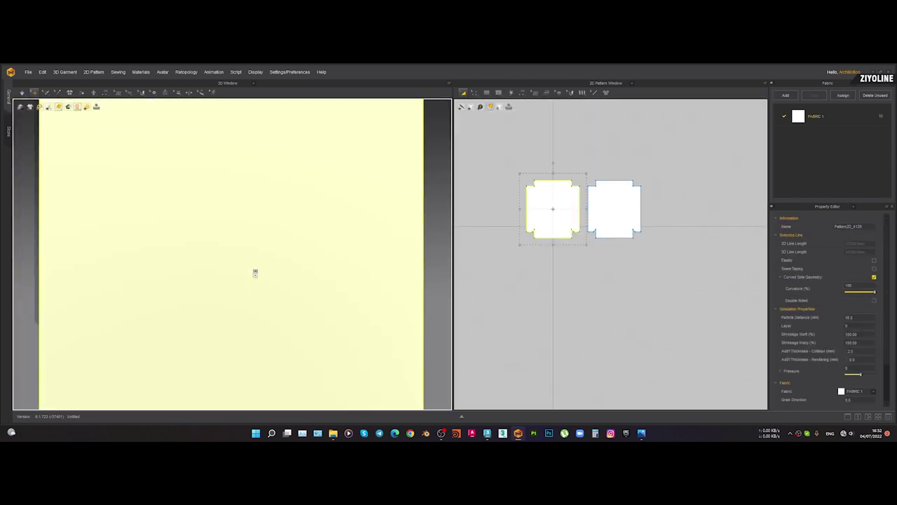
scroll(231, 272, down, 3)
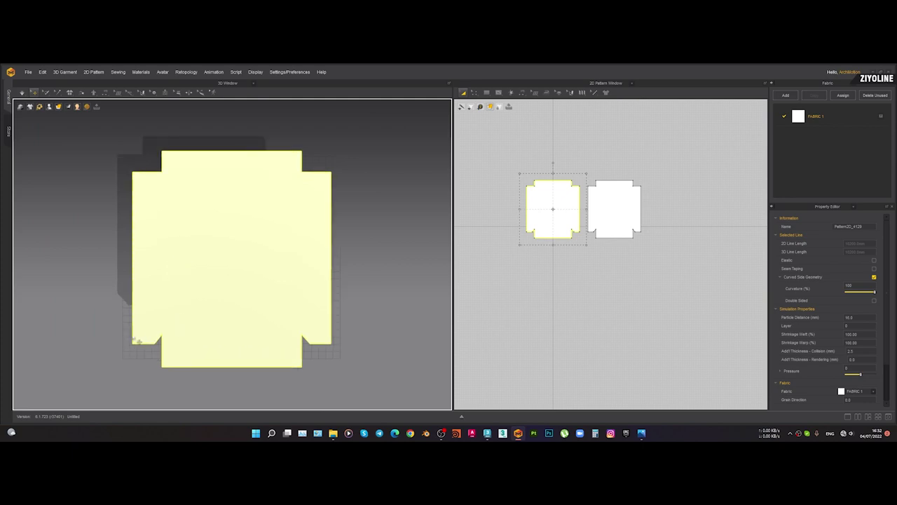
click(136, 336)
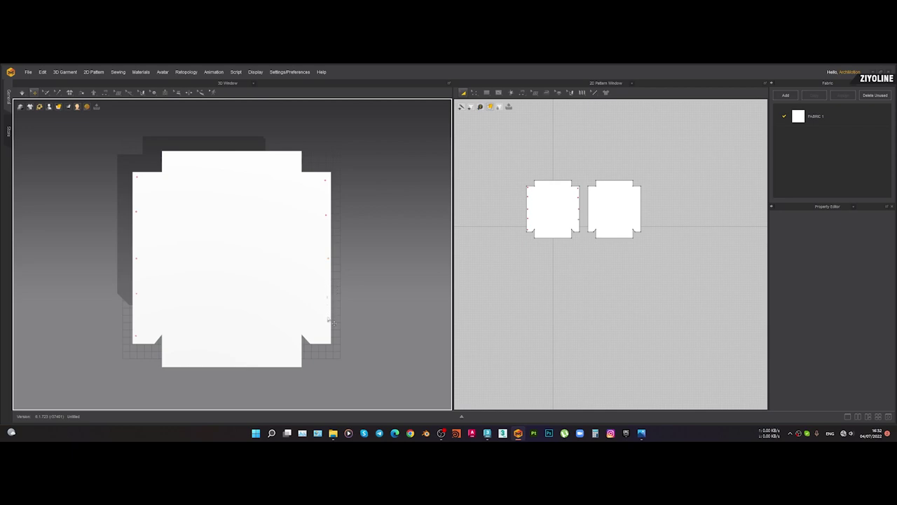
middle_drag(320, 375, 328, 347)
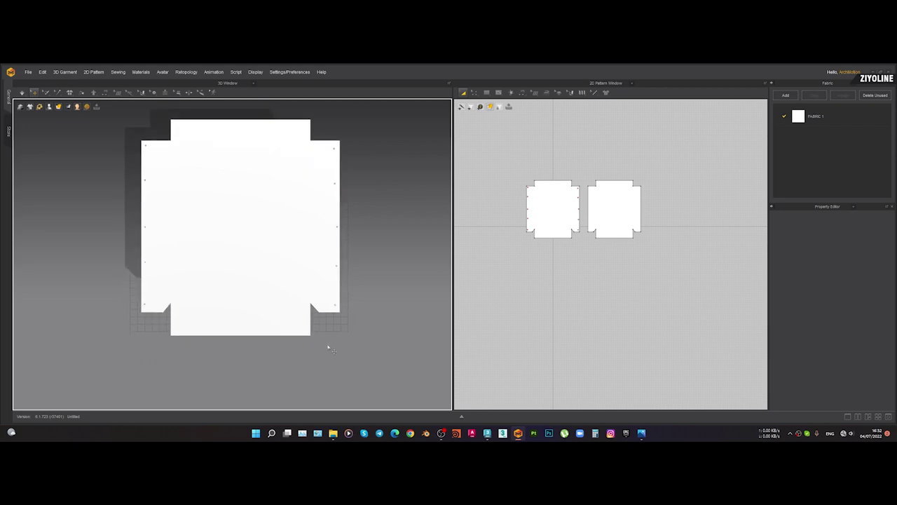
Lower the upper fabric layer until it sits close above the lower layer over the mattress
right_drag(311, 367, 351, 290)
scroll(238, 358, up, 3)
middle_drag(238, 358, 256, 274)
right_drag(256, 274, 266, 259)
drag(500, 145, 649, 301)
click(262, 203)
right_drag(259, 236, 259, 206)
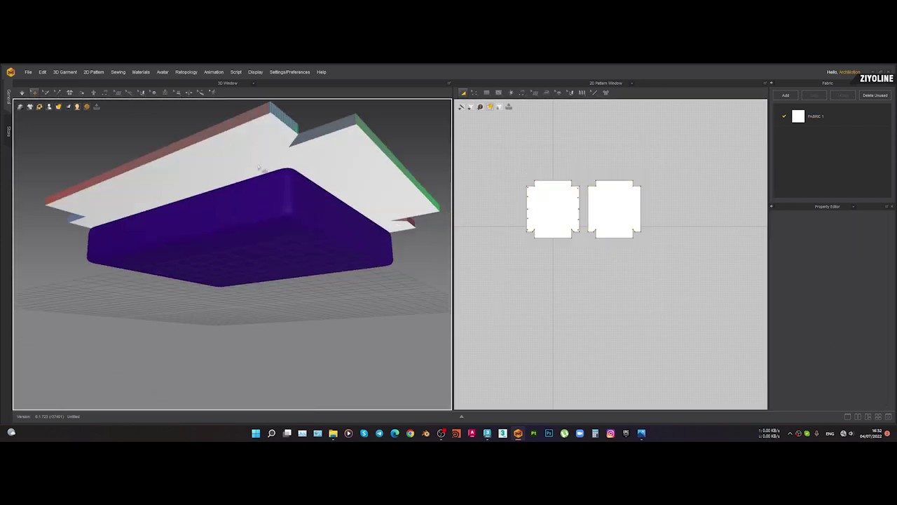
click(261, 169)
right_drag(261, 168, 260, 176)
scroll(259, 176, up, 2)
middle_drag(259, 176, 261, 215)
scroll(261, 210, up, 1)
mouse_move(264, 191)
right_down()
mouse_move(268, 202)
mouse_move(270, 180)
mouse_move(269, 196)
right_up()
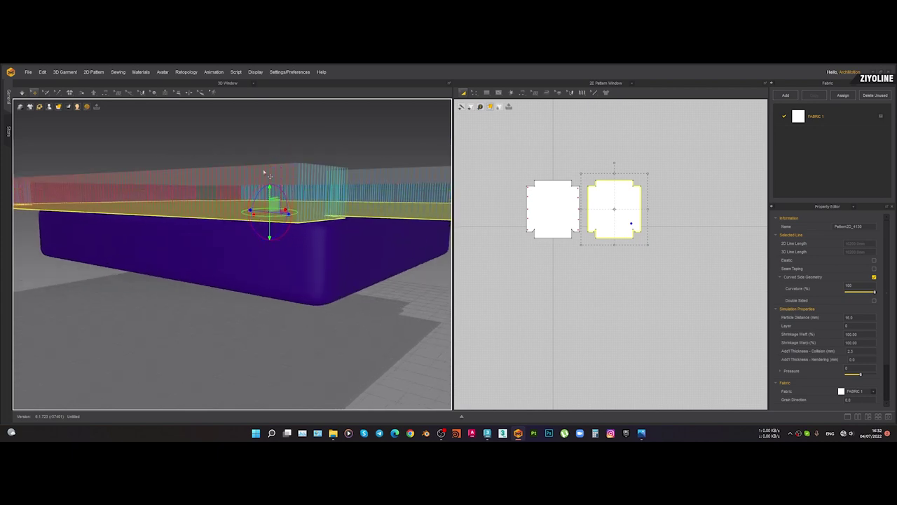
click(265, 173)
drag(263, 145, 263, 187)
Try draping the side-pinned cover over the mattress with the simulation, and undo the drape
right_drag(309, 140, 290, 248)
scroll(340, 156, down, 2)
click(360, 177)
key(space)
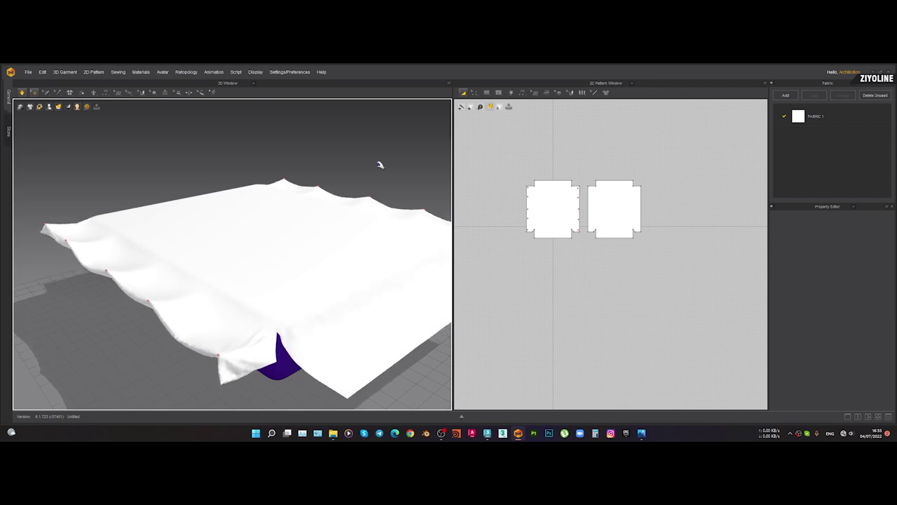
right_drag(395, 161, 338, 150)
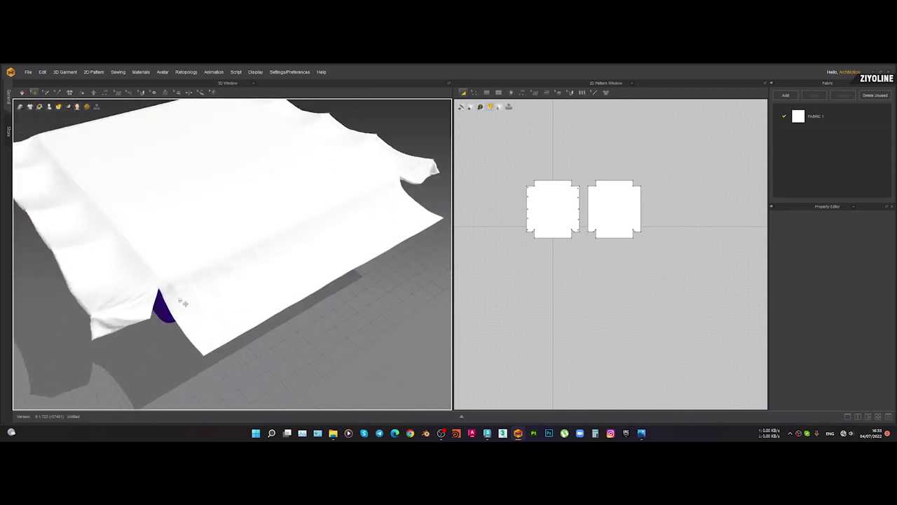
key(ctrl+z)
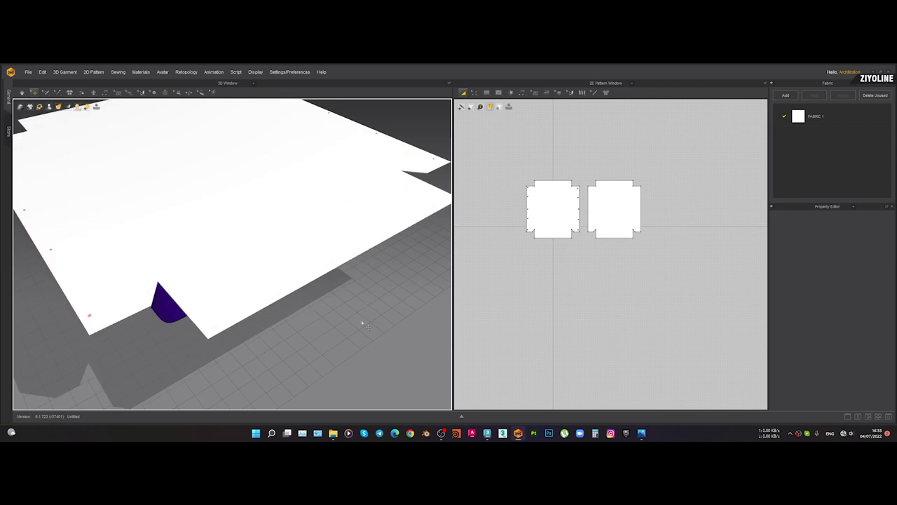
Delete all pins from the fabric cover
right_drag(172, 319, 101, 319)
click(124, 309)
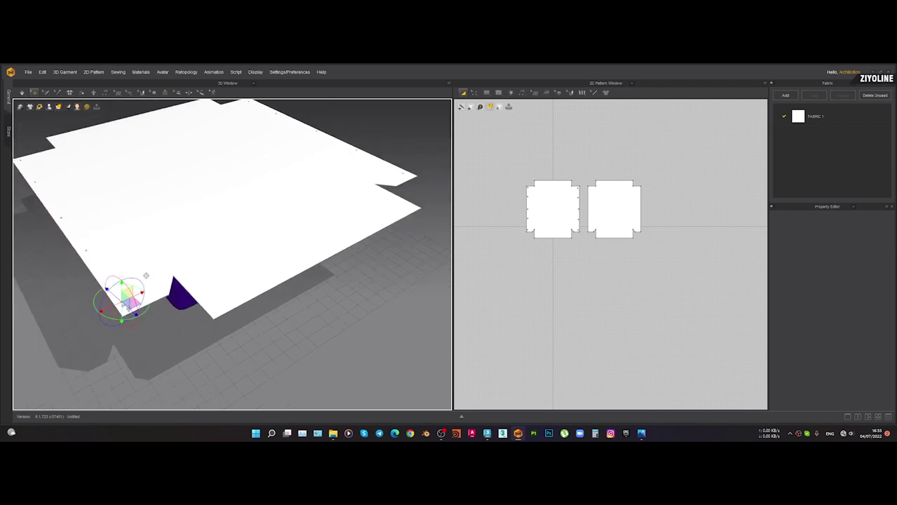
click(122, 305)
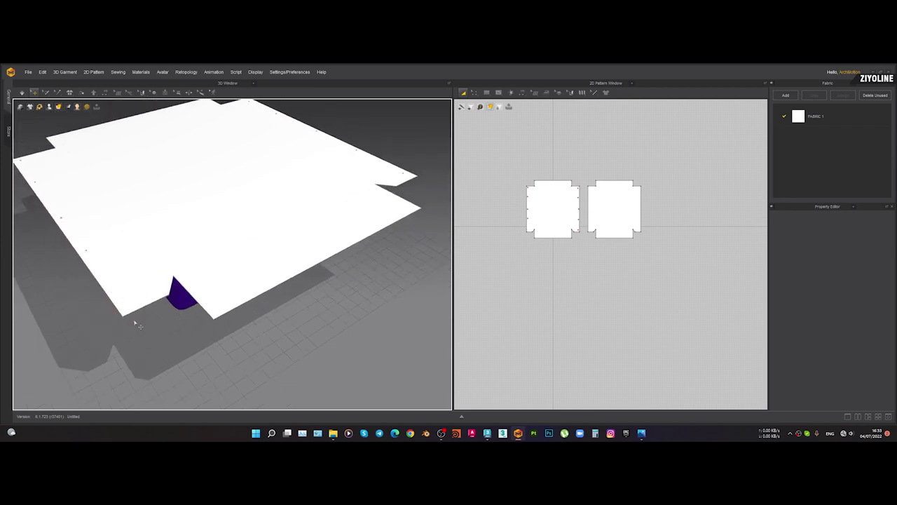
scroll(67, 261, up, 5)
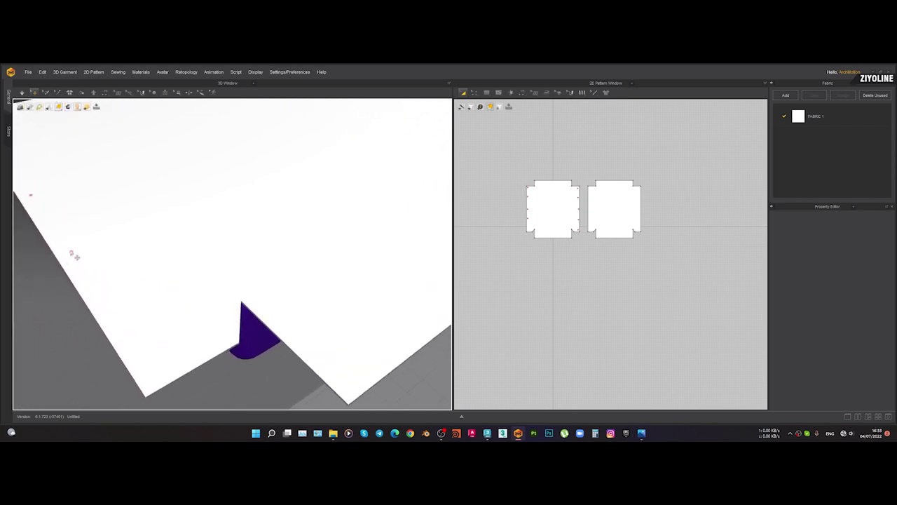
right_click(72, 253)
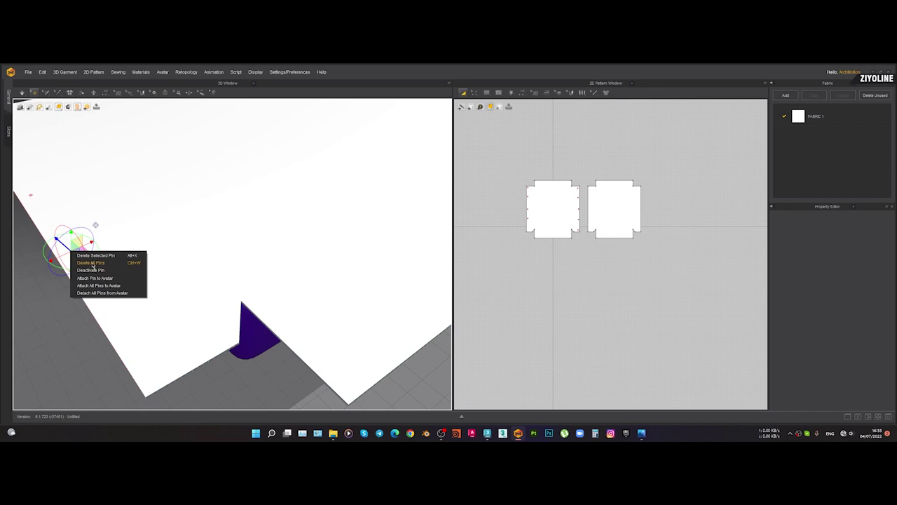
click(93, 265)
Place five evenly spaced pins along the lower edge of the upper layer's front flap
scroll(174, 282, down, 5)
right_drag(269, 291, 235, 314)
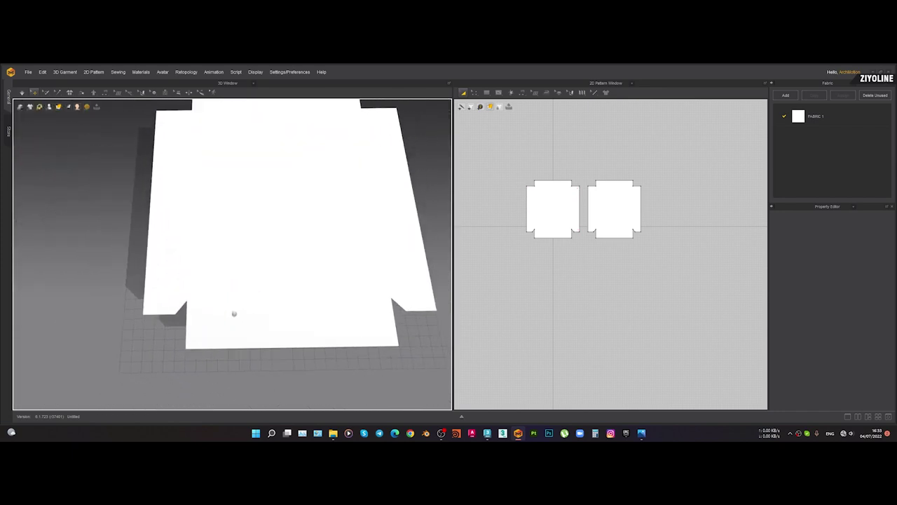
middle_drag(234, 314, 227, 310)
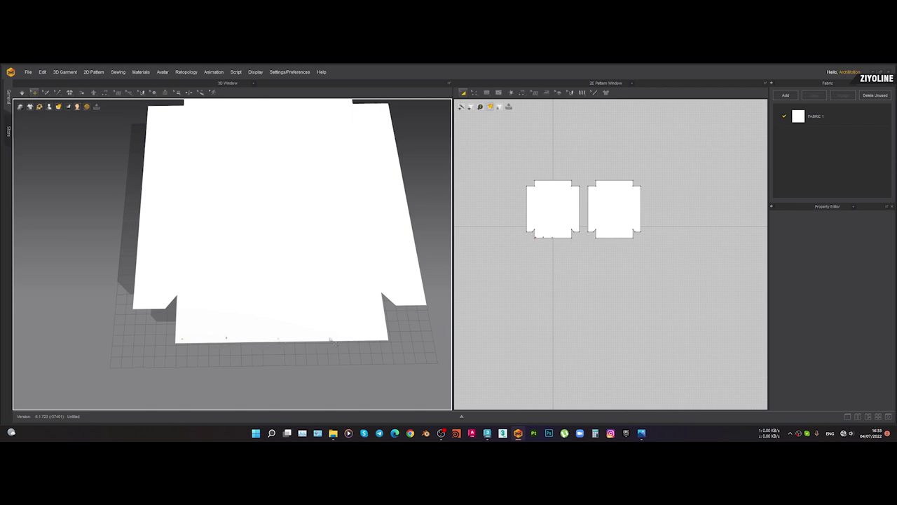
right_drag(319, 375, 384, 347)
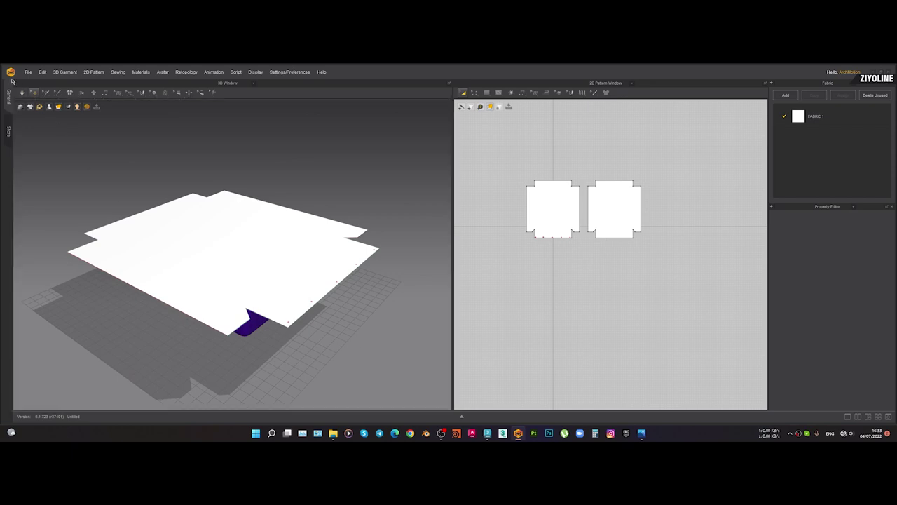
Switch the simulation to the Fast (GPU) preset and simulate the cover draping over the mattress
click(25, 97)
click(33, 108)
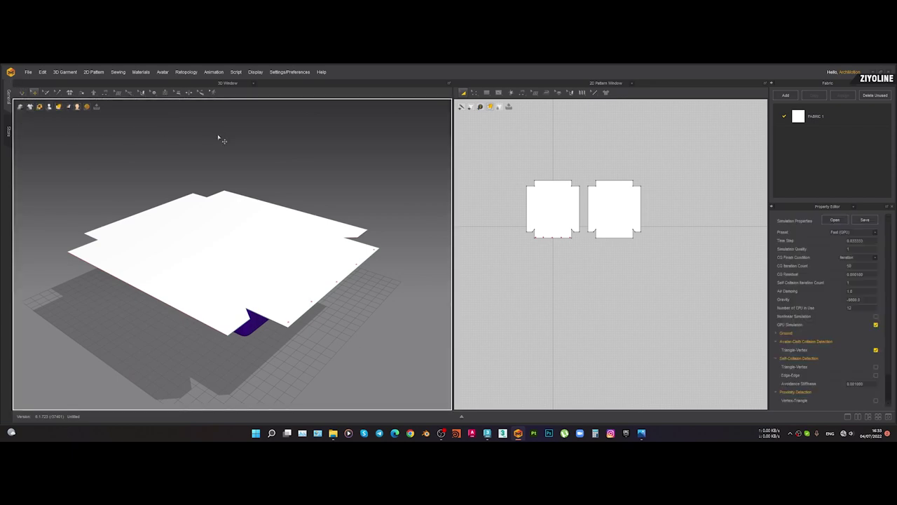
key(space)
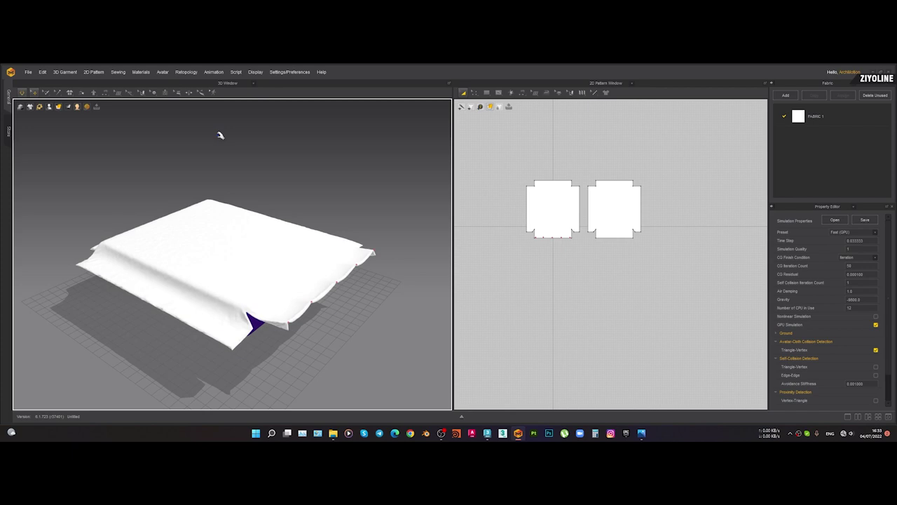
Pin the front edge of the left side flap beside the mattress's front-left corner
right_drag(327, 361, 282, 310)
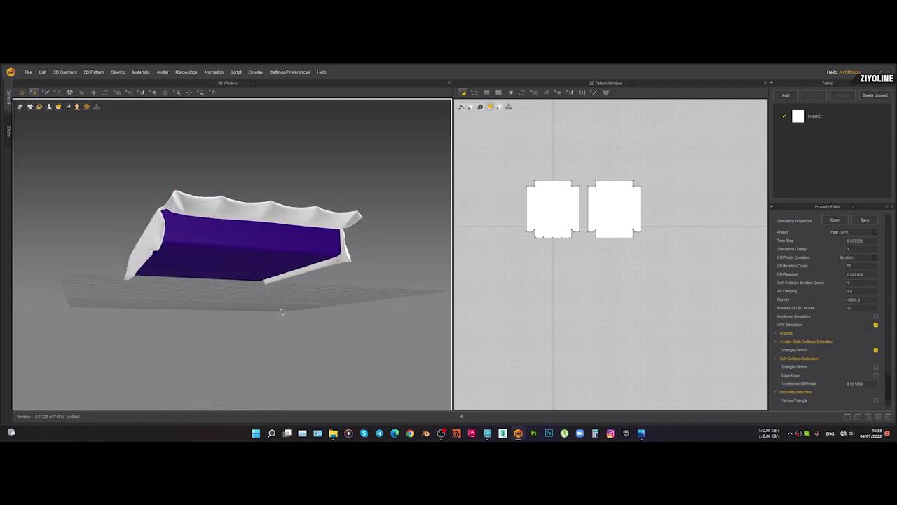
scroll(341, 246, up, 3)
scroll(341, 246, up, 2)
right_drag(217, 253, 187, 284)
scroll(175, 264, up, 4)
middle_drag(88, 258, 170, 262)
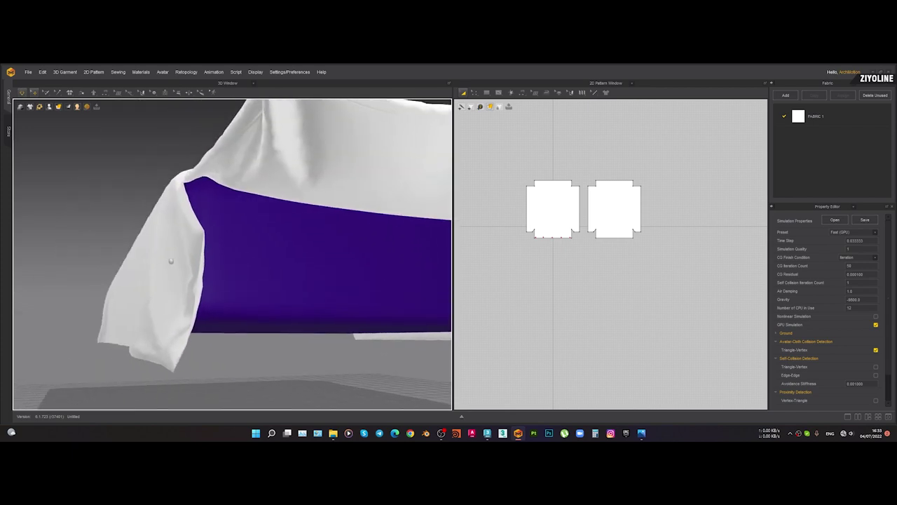
right_drag(170, 262, 49, 262)
middle_drag(49, 262, 168, 246)
scroll(200, 234, up, 2)
right_drag(201, 234, 128, 236)
scroll(161, 234, up, 3)
drag(164, 201, 167, 206)
click(168, 205)
Move the left side flap's pinned edge inward across the mattress front and raise it beneath the front flap, close against the mattress
right_drag(172, 206, 199, 219)
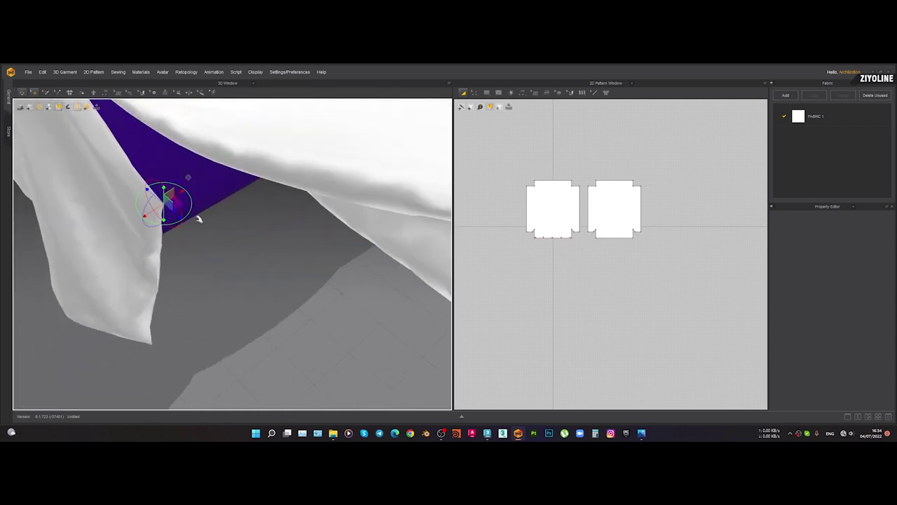
drag(175, 195, 236, 163)
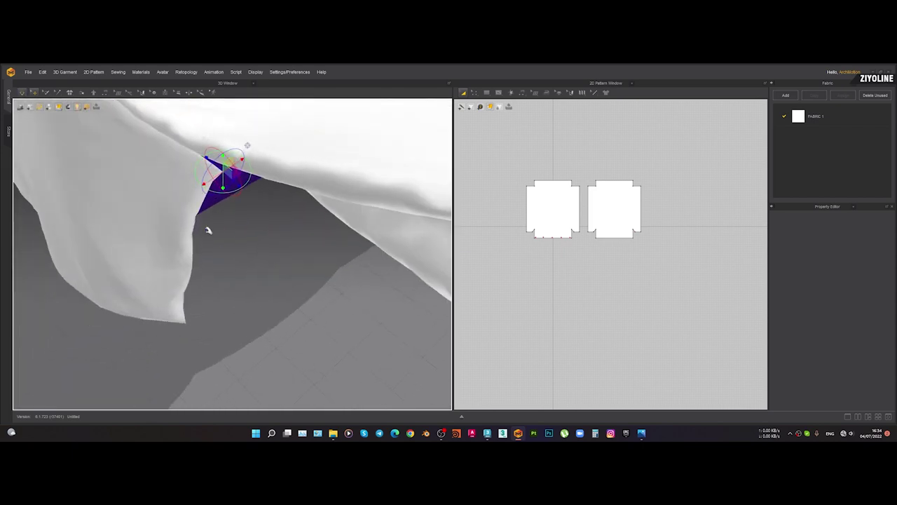
right_drag(207, 229, 207, 201)
drag(225, 138, 233, 99)
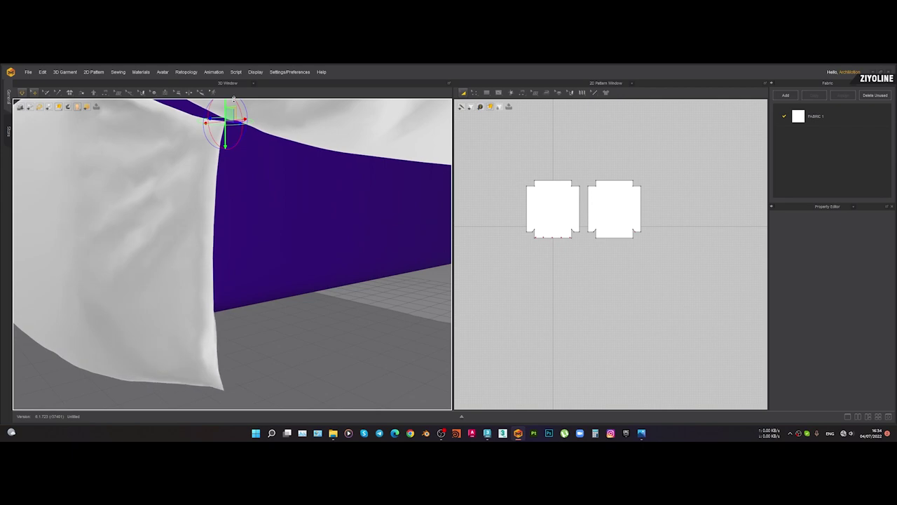
right_drag(201, 187, 250, 123)
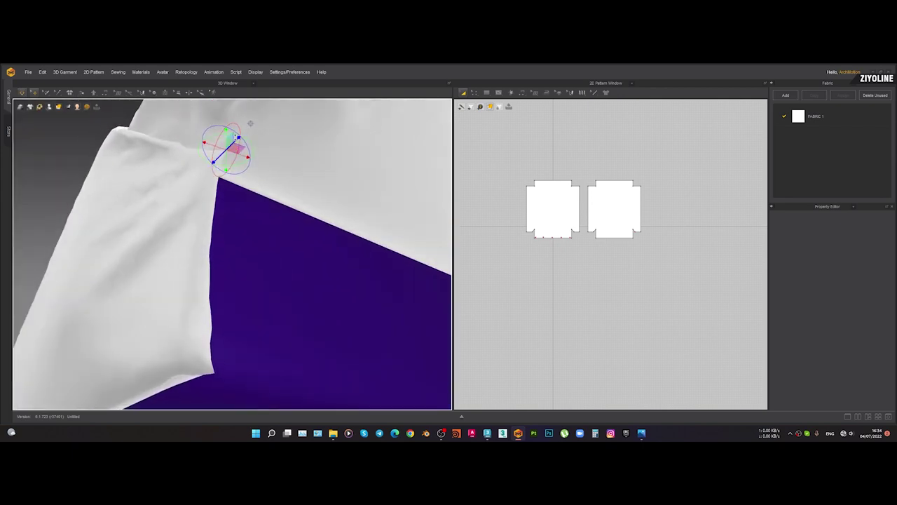
right_drag(225, 164, 253, 144)
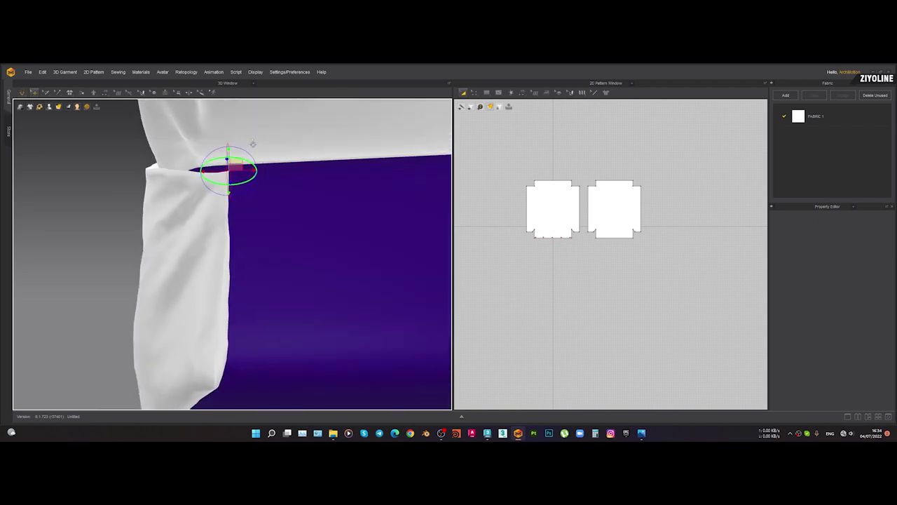
right_drag(261, 190, 190, 220)
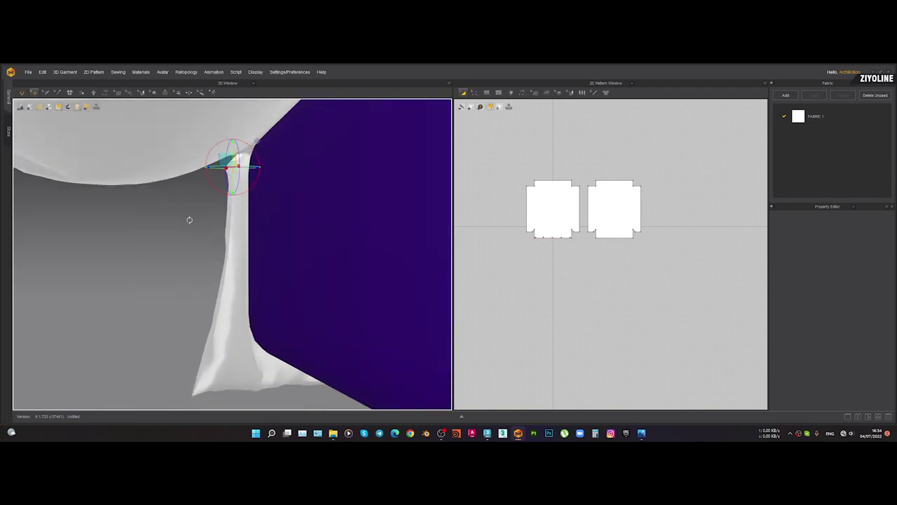
right_drag(243, 174, 248, 147)
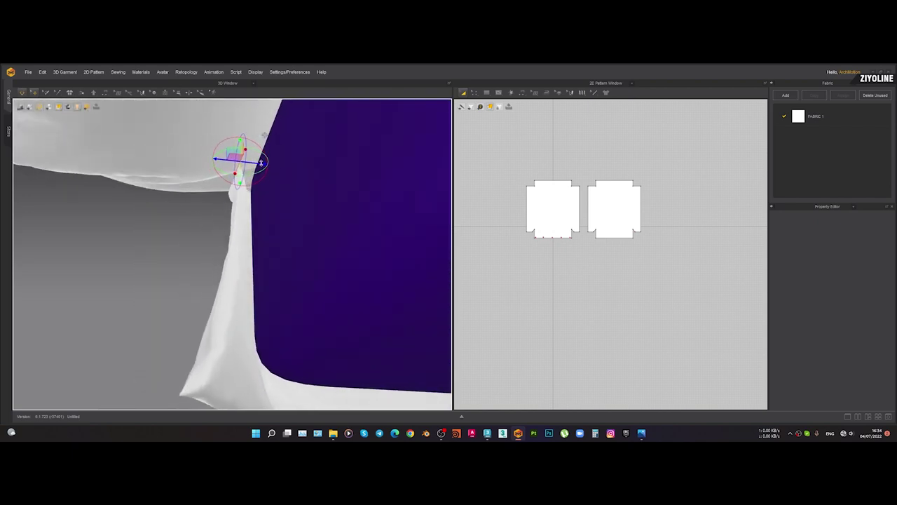
Pin the front edge of the right side flap beside the mattress's front-right corner
scroll(275, 159, down, 1)
right_drag(275, 159, 308, 280)
scroll(249, 257, down, 5)
scroll(282, 296, down, 2)
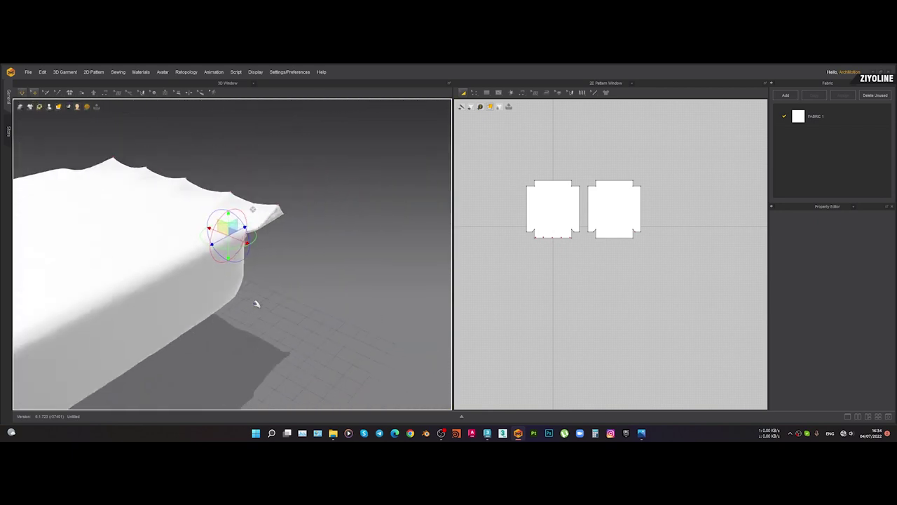
scroll(160, 325, down, 2)
right_drag(158, 326, 242, 254)
scroll(293, 244, down, 2)
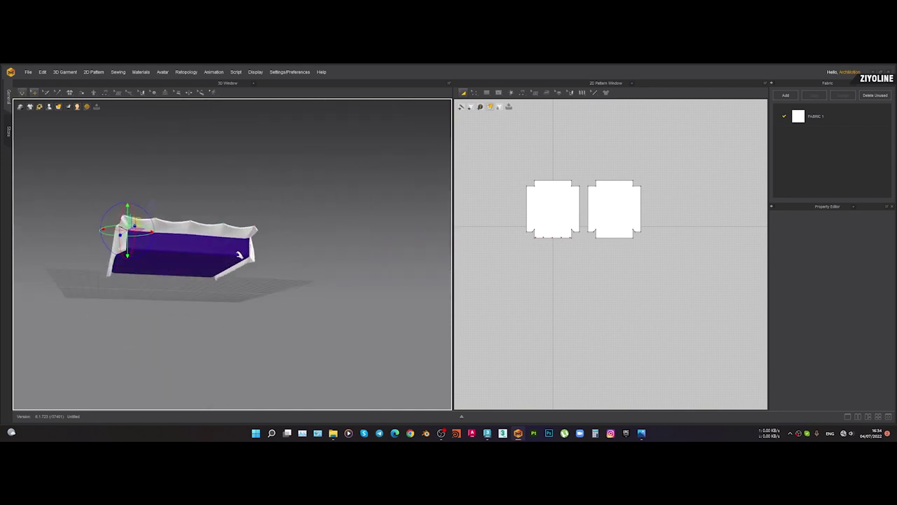
scroll(295, 231, up, 4)
click(295, 231)
mouse_move(295, 231)
right_down()
mouse_move(334, 236)
mouse_move(325, 217)
mouse_move(302, 215)
mouse_move(318, 203)
mouse_move(295, 216)
right_up()
click(346, 220)
scroll(302, 208, up, 3)
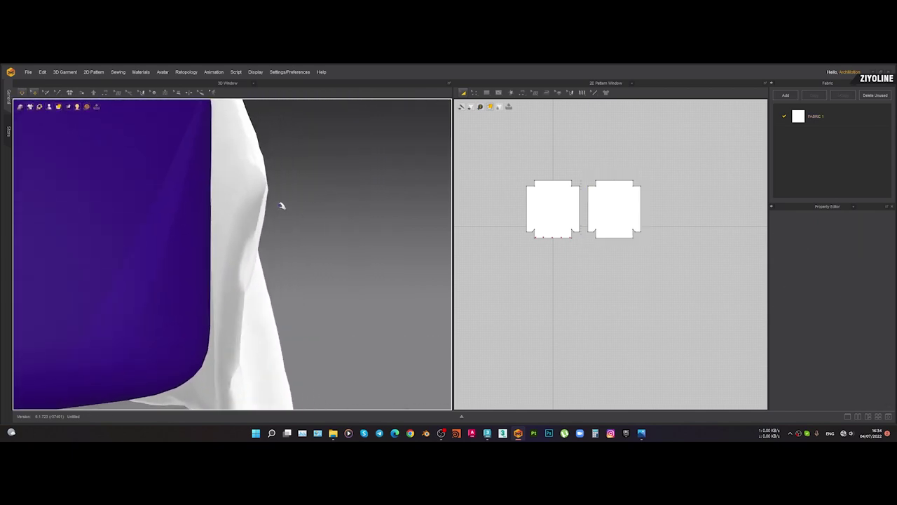
click(261, 185)
click(260, 185)
right_drag(256, 185, 231, 248)
key(space)
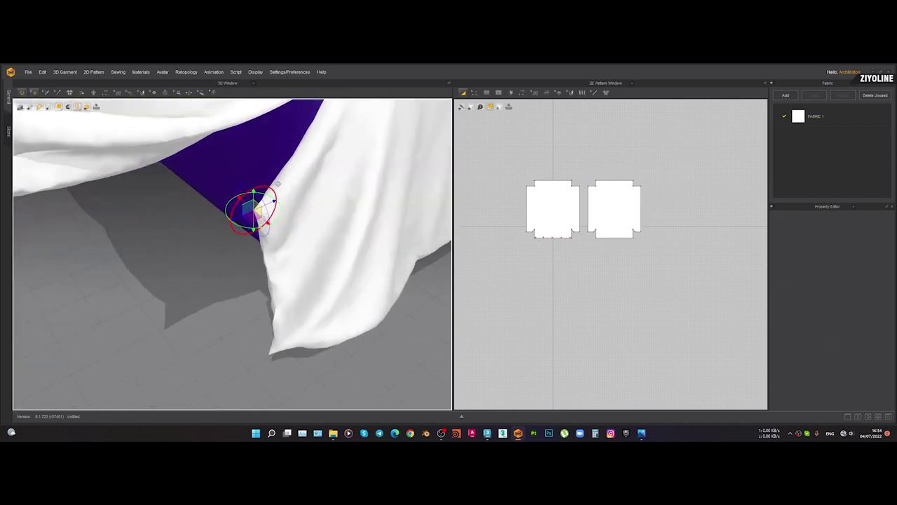
Wrap the right side flap's pinned edge around the corner onto the mattress front and raise it beneath the front flap
drag(265, 219, 188, 156)
right_drag(222, 173, 244, 151)
drag(148, 213, 150, 166)
right_drag(152, 211, 153, 206)
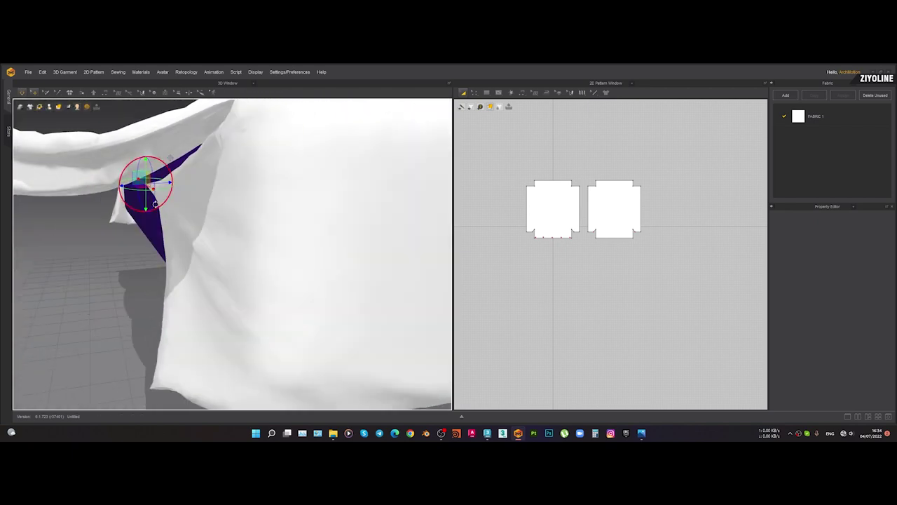
drag(168, 183, 217, 166)
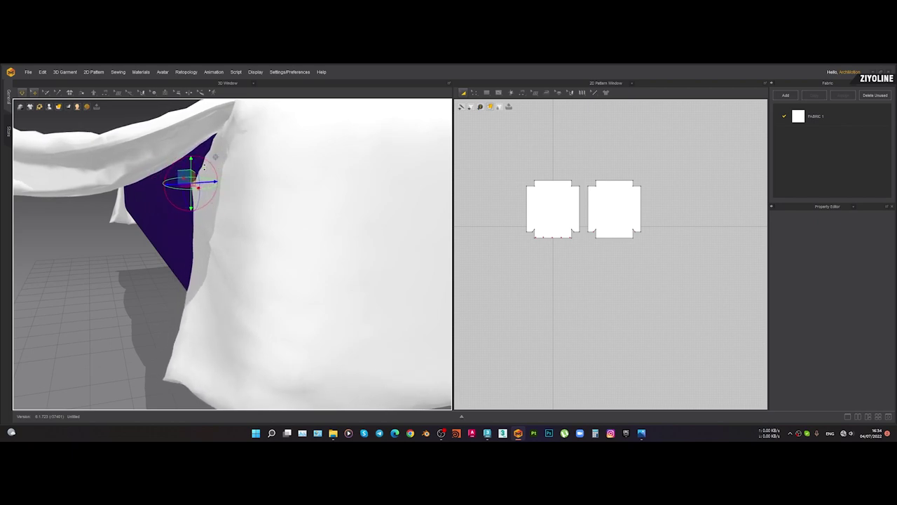
right_drag(203, 182, 160, 226)
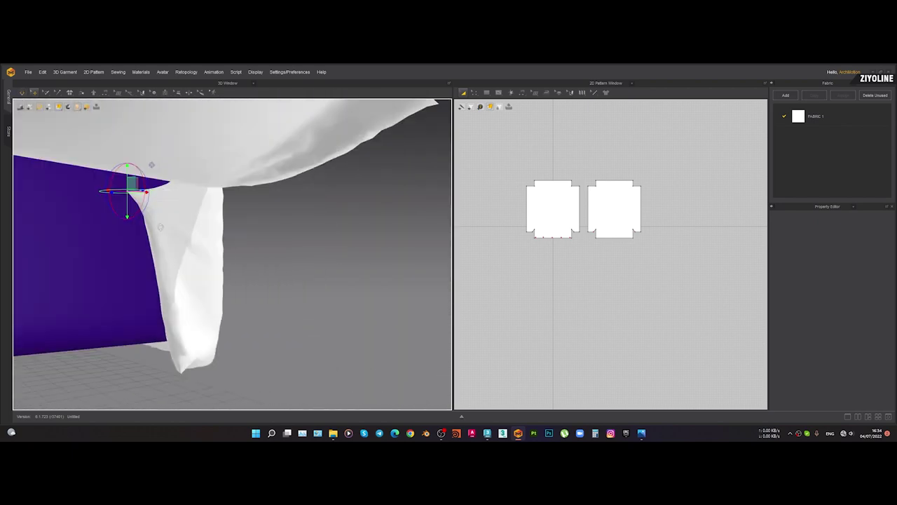
drag(151, 165, 152, 148)
right_drag(164, 263, 313, 286)
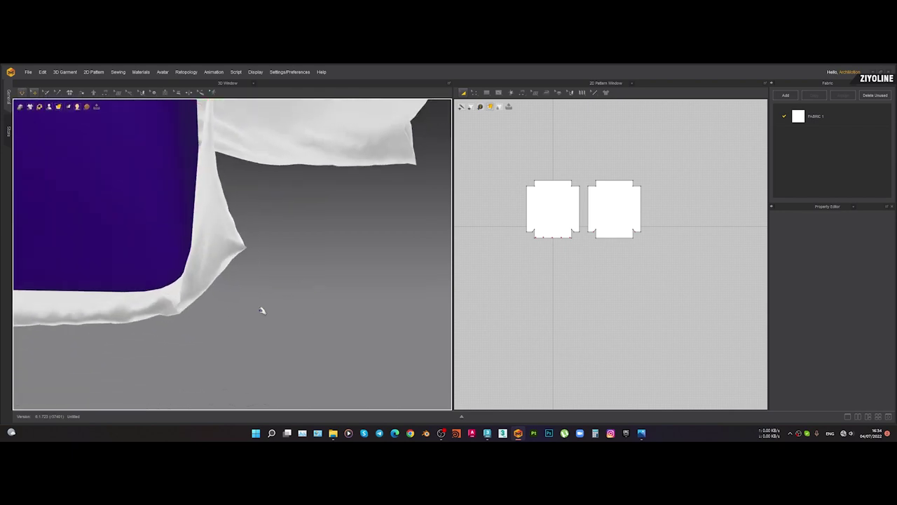
Pin the lower part of the right side flap's edge and fold it inward against the mattress front
right_drag(260, 310, 274, 306)
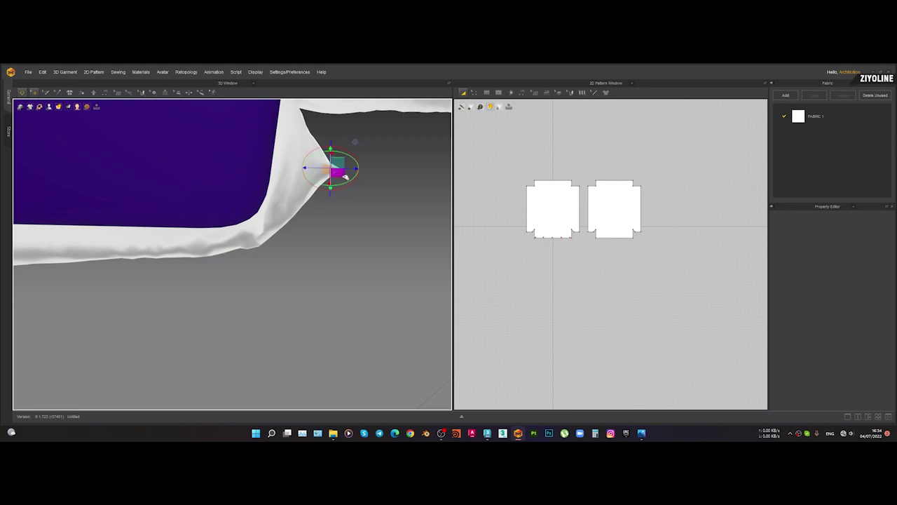
right_drag(373, 173, 363, 192)
drag(343, 167, 278, 169)
right_drag(271, 160, 311, 199)
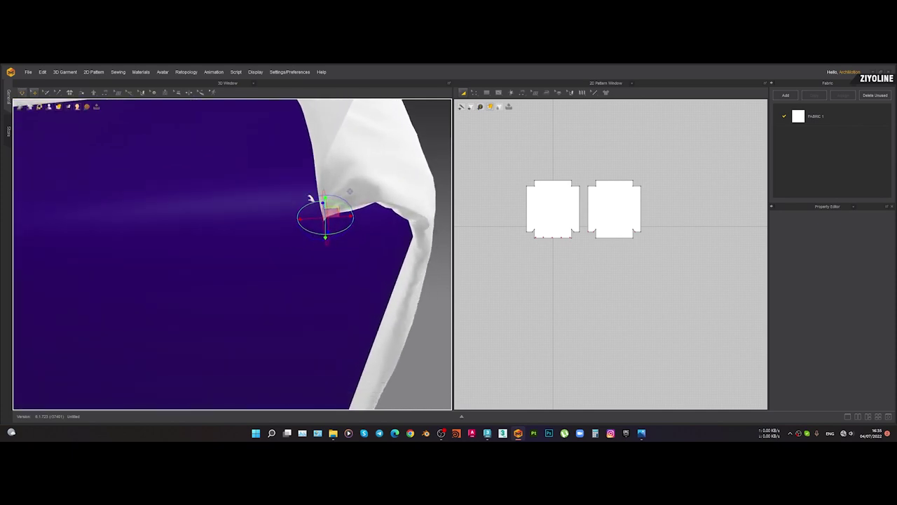
drag(345, 218, 312, 218)
right_drag(312, 216, 300, 178)
Pin the protruding lower part of the left side flap's edge at the mattress's front-left corner
scroll(305, 194, down, 3)
scroll(299, 175, down, 4)
right_drag(103, 260, 249, 264)
scroll(269, 190, up, 7)
scroll(237, 303, down, 3)
click(266, 201)
right_drag(266, 202, 226, 238)
click(226, 238)
right_drag(244, 204, 202, 243)
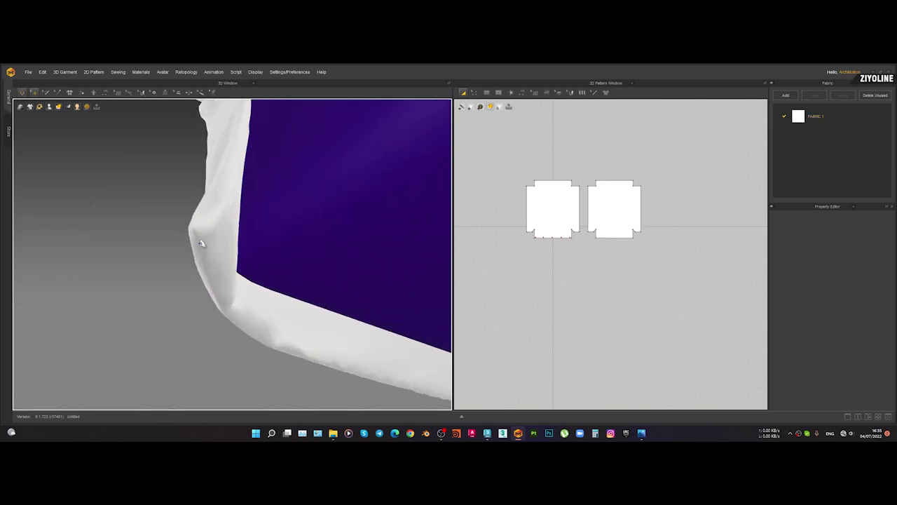
click(196, 227)
click(194, 227)
right_drag(208, 240, 228, 243)
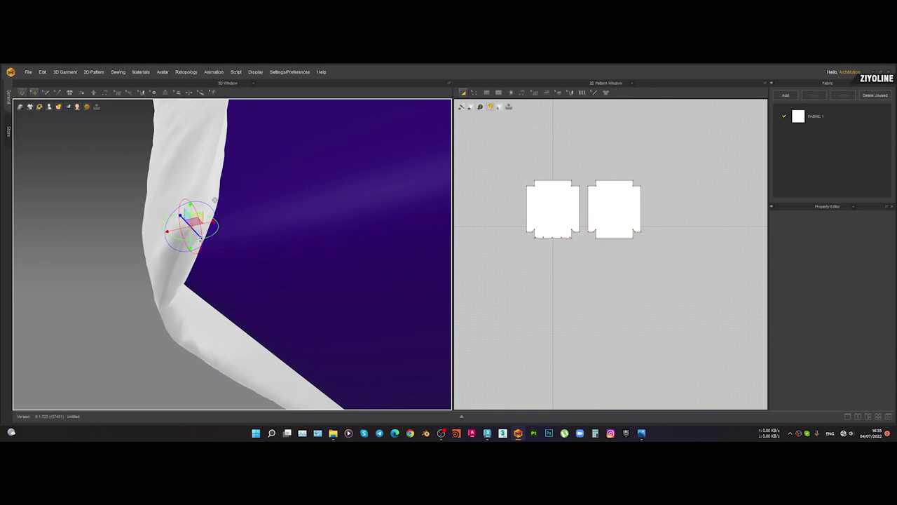
Move the left side flap's lower pin inward and upward to fold the fabric around the corner onto the mattress front
drag(196, 223, 249, 267)
right_drag(249, 267, 227, 323)
drag(223, 325, 326, 314)
right_drag(326, 315, 262, 393)
drag(253, 314, 254, 270)
right_drag(255, 271, 259, 309)
drag(260, 308, 339, 298)
right_drag(339, 298, 290, 278)
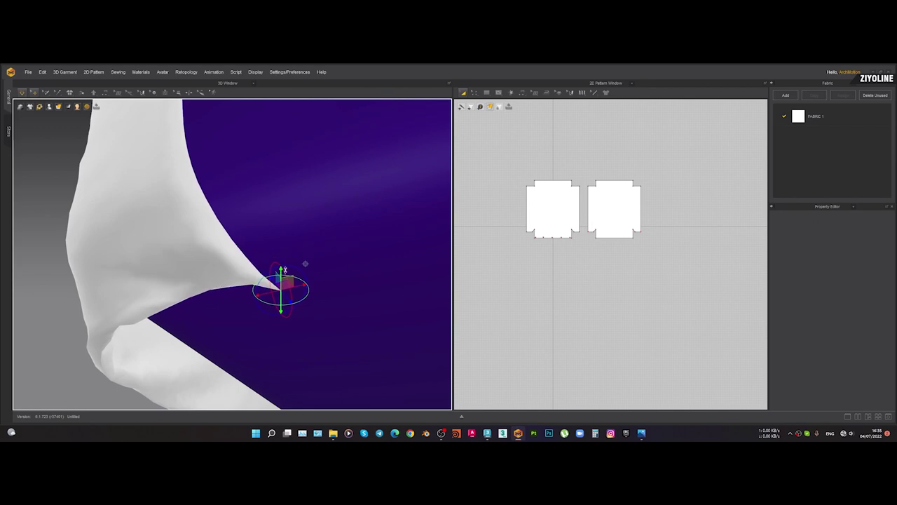
right_drag(259, 330, 335, 301)
Try dropping the front flap over the folded side corners, and undo the last change
scroll(306, 281, down, 4)
scroll(278, 302, down, 3)
click(336, 301)
scroll(370, 203, up, 3)
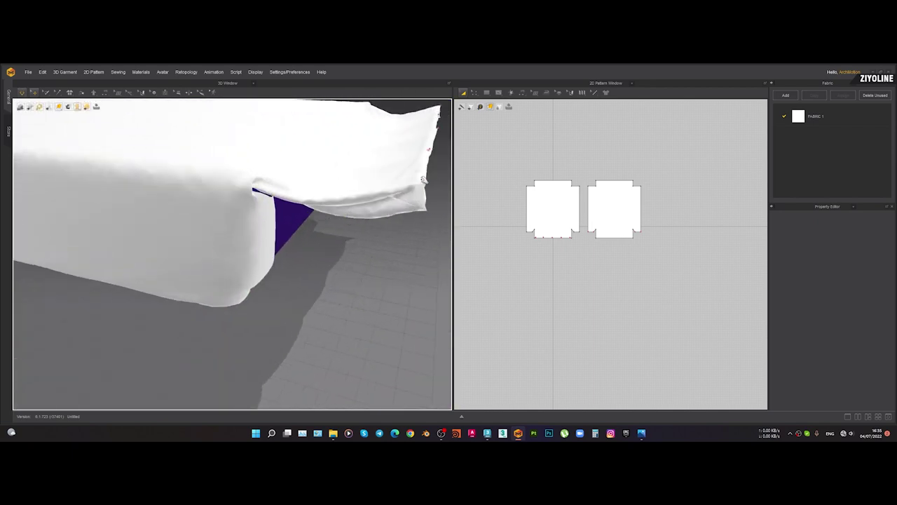
middle_drag(421, 192, 322, 274)
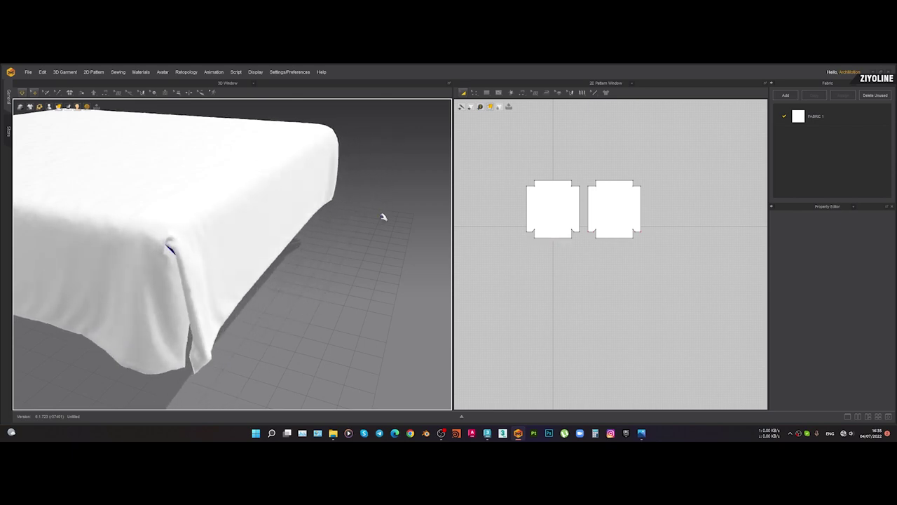
drag(209, 372, 224, 405)
click(347, 309)
key(ctrl+z)
Try pulling the front flap's pinned lower edge sideways along the mattress, and undo the move
right_drag(347, 309, 295, 300)
scroll(208, 319, up, 3)
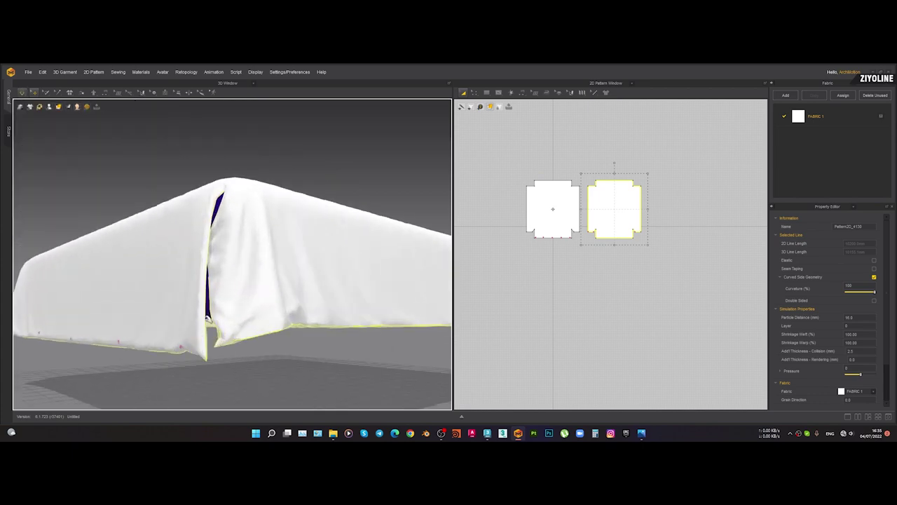
click(180, 347)
right_drag(184, 348, 82, 308)
click(189, 343)
click(180, 346)
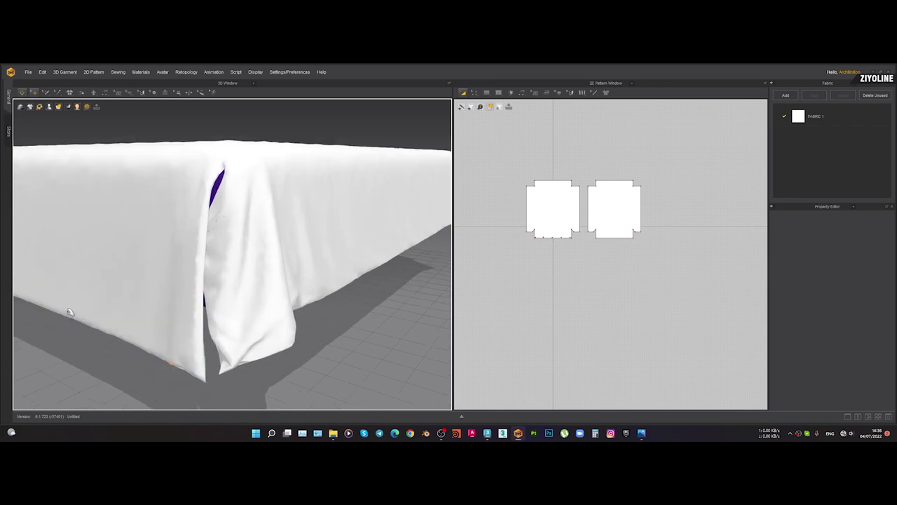
drag(81, 311, 63, 312)
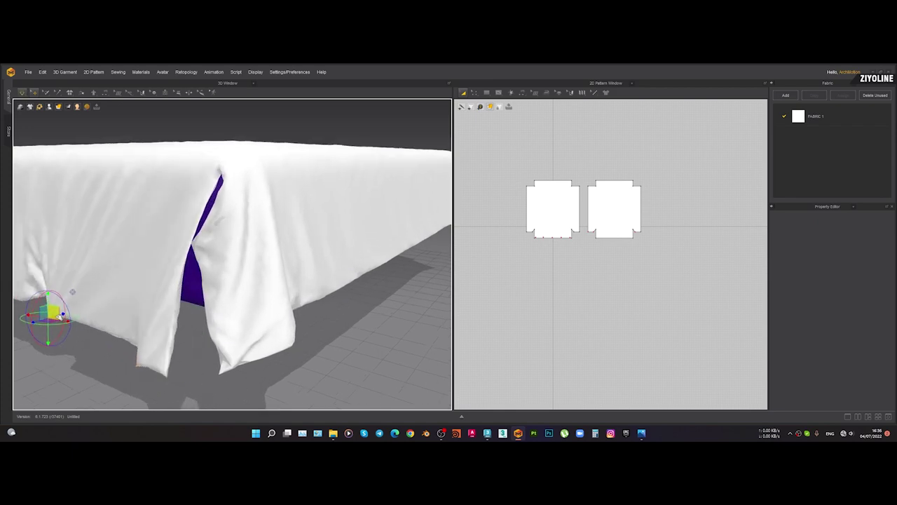
right_drag(65, 312, 76, 309)
key(ctrl+z)
Select the pins along the front flap's lower edge and lift the flap above the mattress top
right_drag(130, 323, 259, 274)
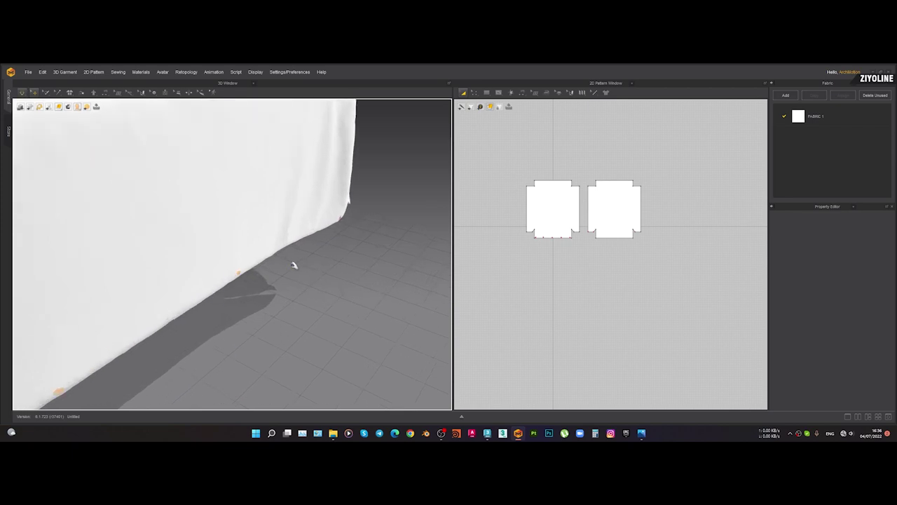
middle_drag(294, 266, 246, 309)
scroll(299, 255, up, 1)
scroll(300, 271, down, 3)
right_drag(300, 272, 318, 281)
click(293, 295)
scroll(294, 296, down, 2)
middle_drag(318, 280, 300, 319)
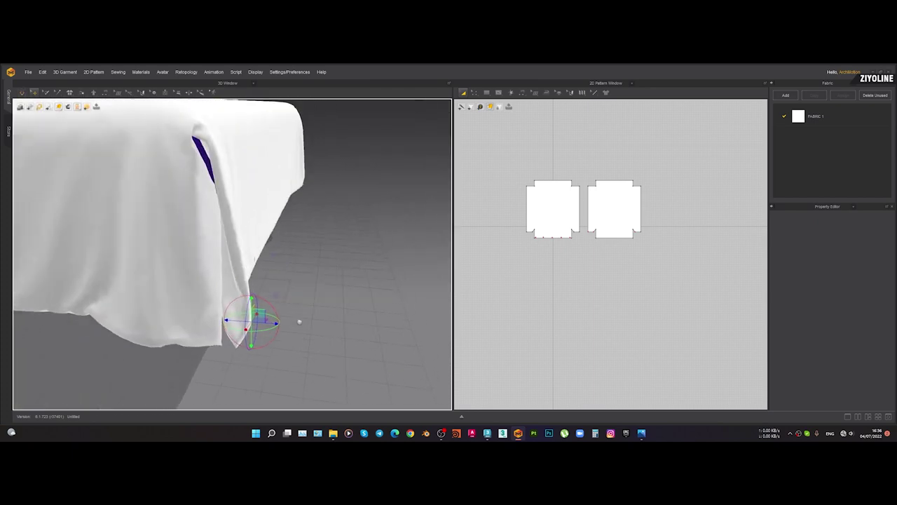
scroll(297, 302, down, 2)
right_drag(297, 300, 269, 272)
drag(260, 290, 383, 95)
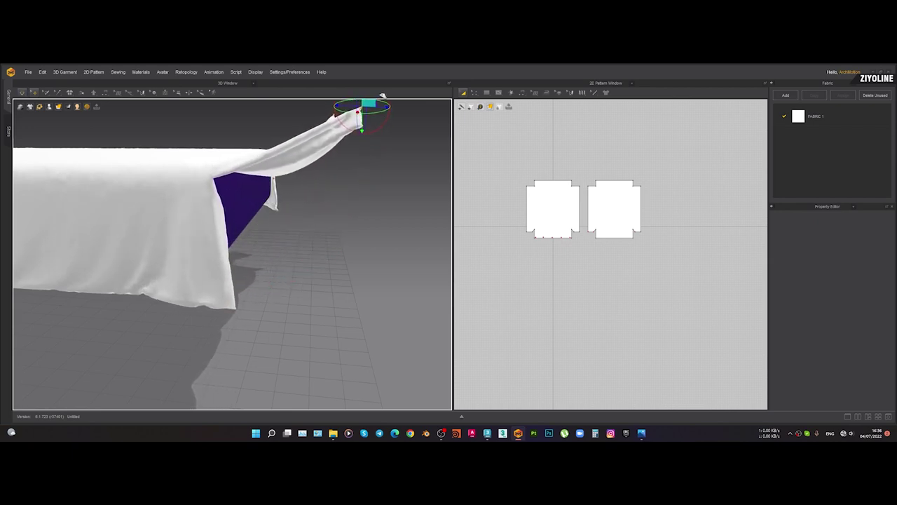
Grab the loose front edge of the left side flap and raise it toward the mattress's top edge
right_drag(314, 245, 253, 236)
middle_drag(253, 237, 213, 278)
scroll(170, 250, up, 3)
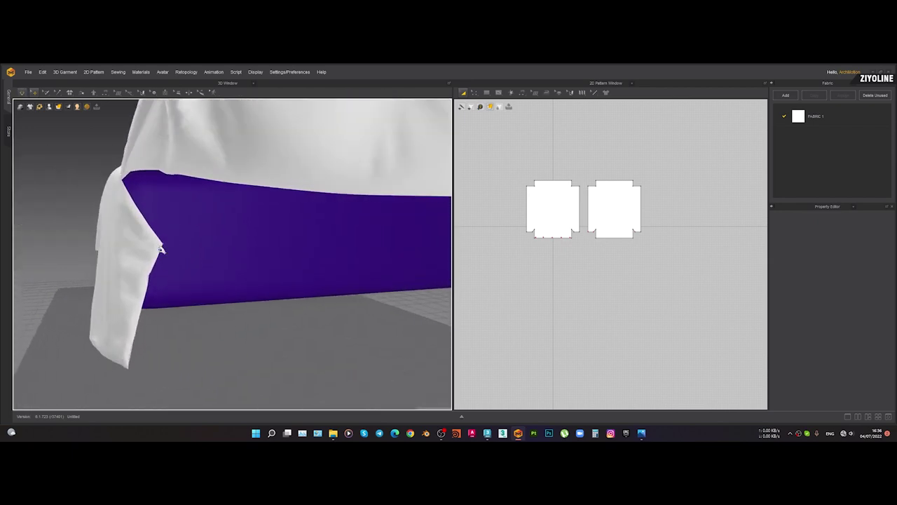
click(163, 244)
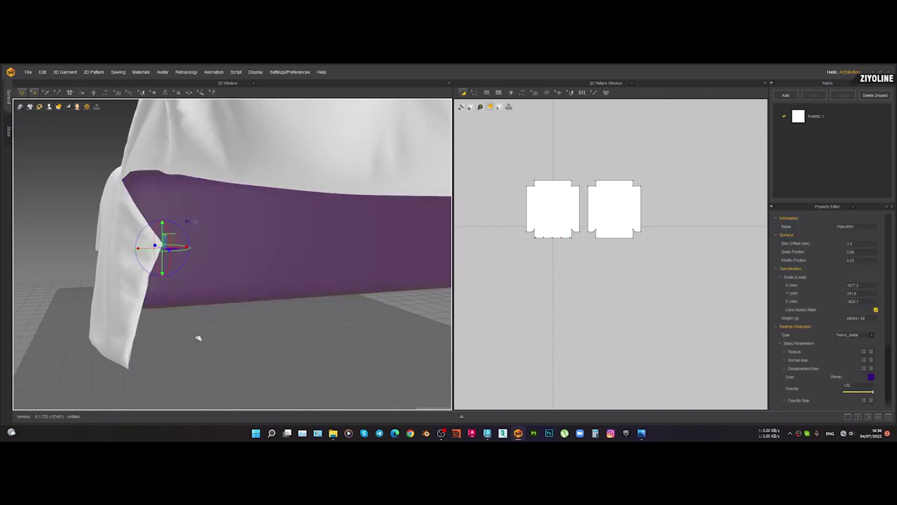
click(197, 337)
right_drag(198, 337, 183, 288)
scroll(116, 224, up, 4)
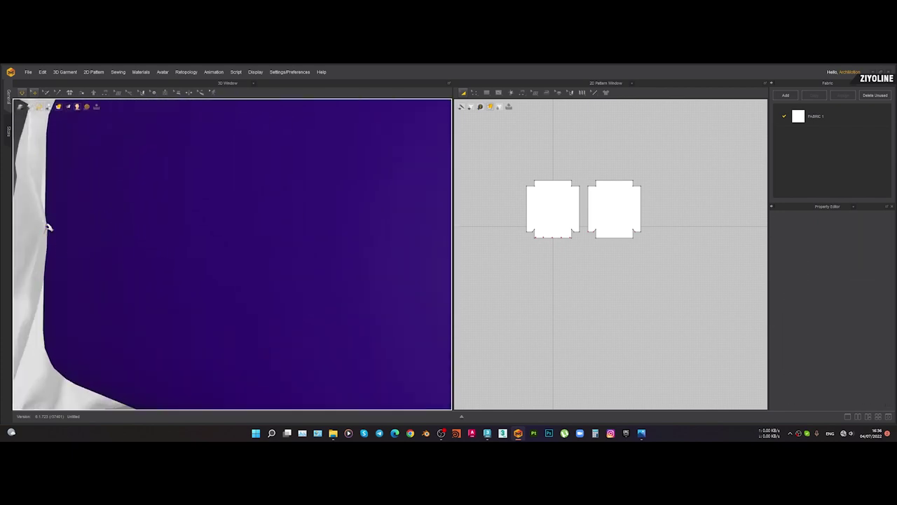
mouse_move(49, 251)
right_down()
mouse_move(96, 290)
mouse_move(44, 258)
right_up()
middle_drag(55, 216, 186, 243)
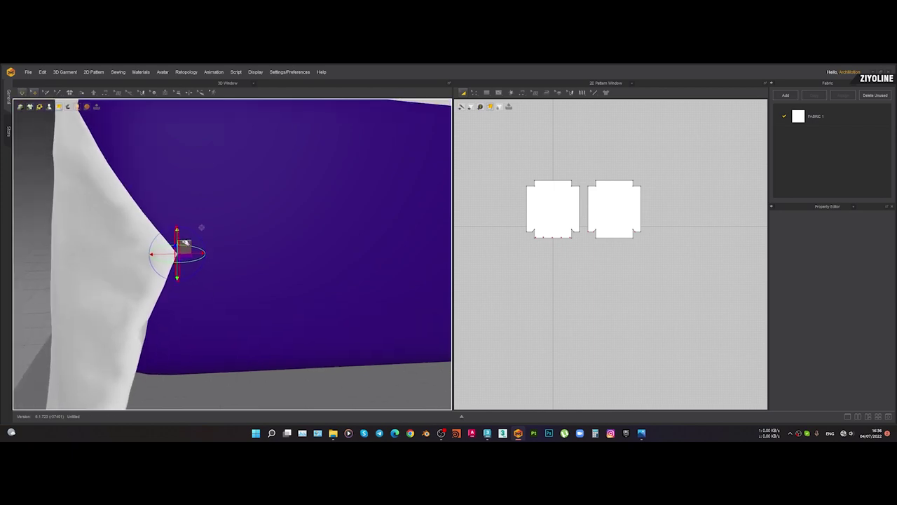
drag(190, 236, 222, 105)
right_drag(224, 114, 142, 187)
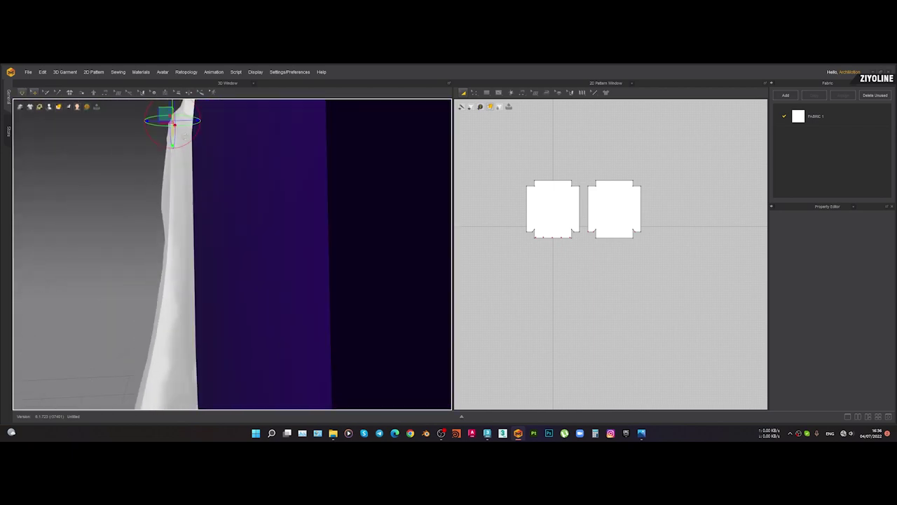
Pull the left side flap's pinned upper corner and loose fabric inward around the mattress's front corner
right_drag(205, 118, 200, 151)
drag(194, 116, 244, 90)
scroll(202, 269, down, 3)
right_drag(202, 270, 192, 213)
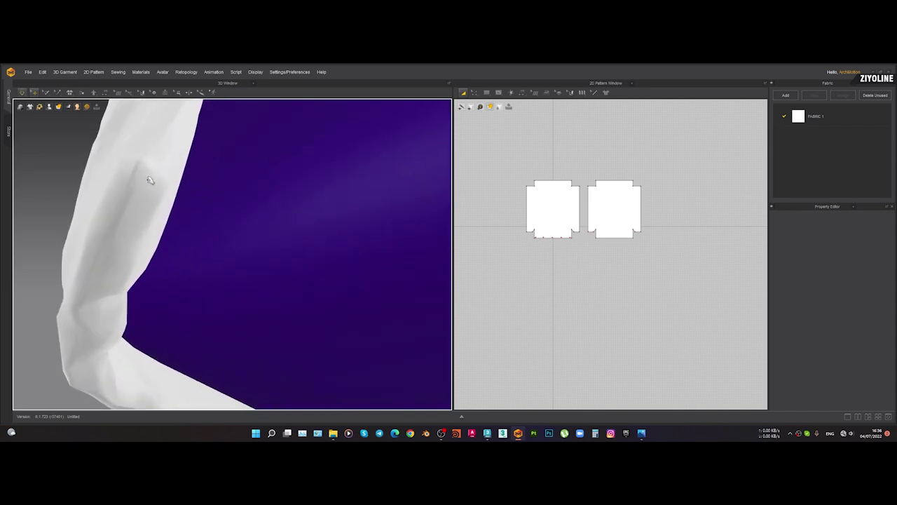
drag(152, 168, 284, 176)
Grab the loose front edge of the right side flap and raise it toward the mattress's top edge
right_drag(263, 226, 341, 272)
scroll(239, 237, up, 2)
scroll(327, 304, up, 3)
scroll(333, 263, up, 2)
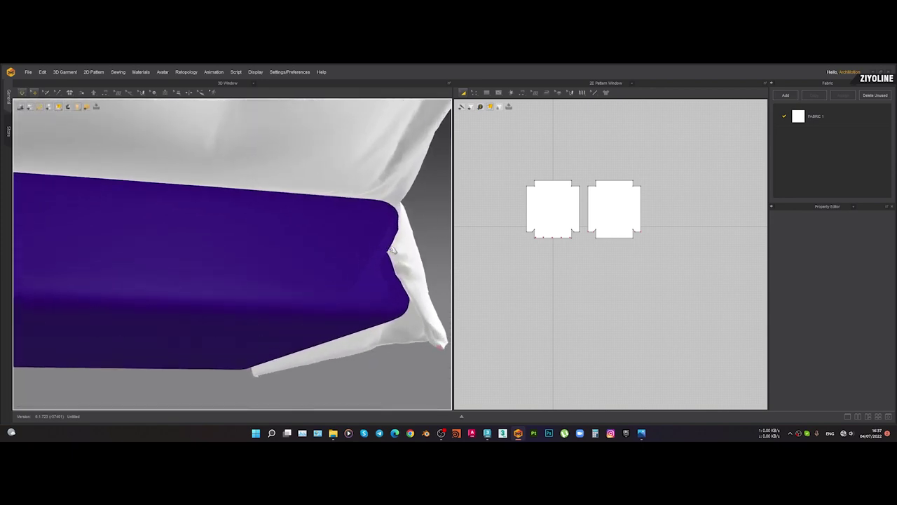
scroll(391, 254, up, 3)
scroll(392, 254, down, 2)
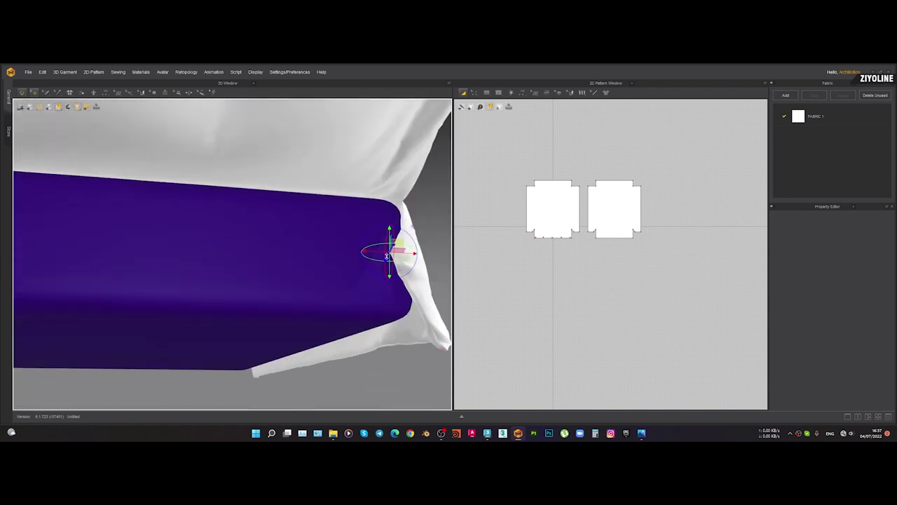
middle_drag(390, 253, 336, 282)
drag(338, 280, 308, 225)
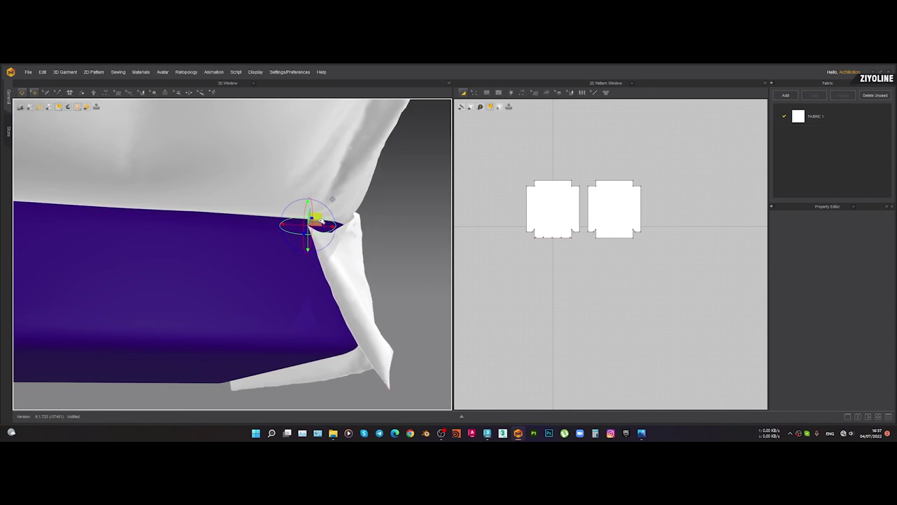
Wrap the right side flap across the mattress front and pull its lower corner down past the bottom edge
right_drag(322, 243, 247, 255)
scroll(246, 255, up, 1)
right_drag(324, 236, 384, 309)
drag(402, 294, 245, 278)
right_drag(247, 276, 262, 246)
key(space)
middle_drag(262, 246, 259, 186)
drag(233, 207, 242, 250)
right_drag(242, 250, 220, 274)
scroll(281, 176, up, 1)
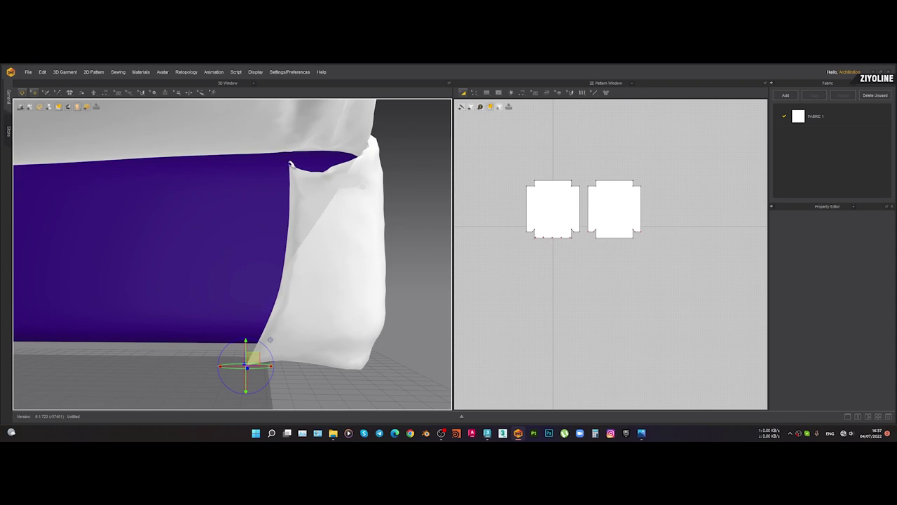
Select the pin at the right side flap's upper corner and tuck that corner inward beneath the front flap
click(290, 164)
right_drag(315, 168, 316, 187)
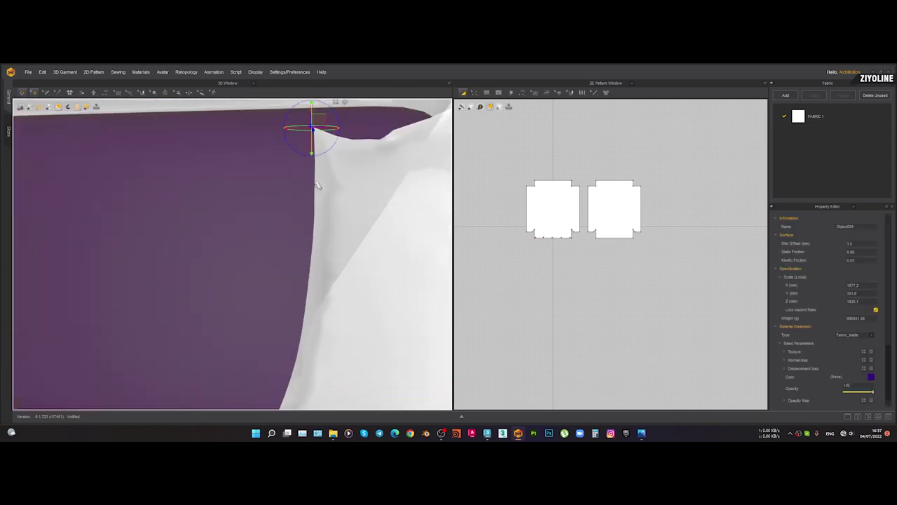
click(330, 182)
scroll(317, 143, up, 1)
click(328, 106)
middle_drag(328, 106, 287, 187)
right_drag(288, 186, 344, 231)
scroll(319, 208, up, 2)
click(333, 205)
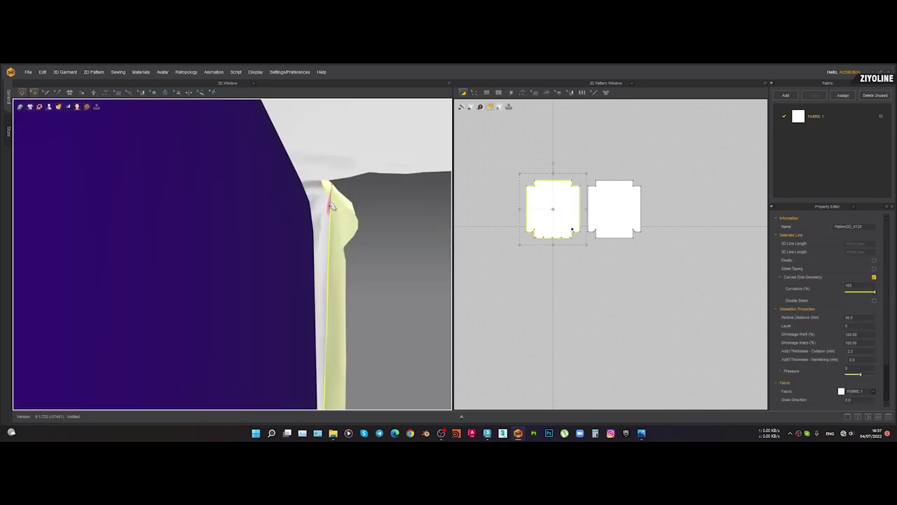
click(330, 203)
right_drag(330, 203, 330, 234)
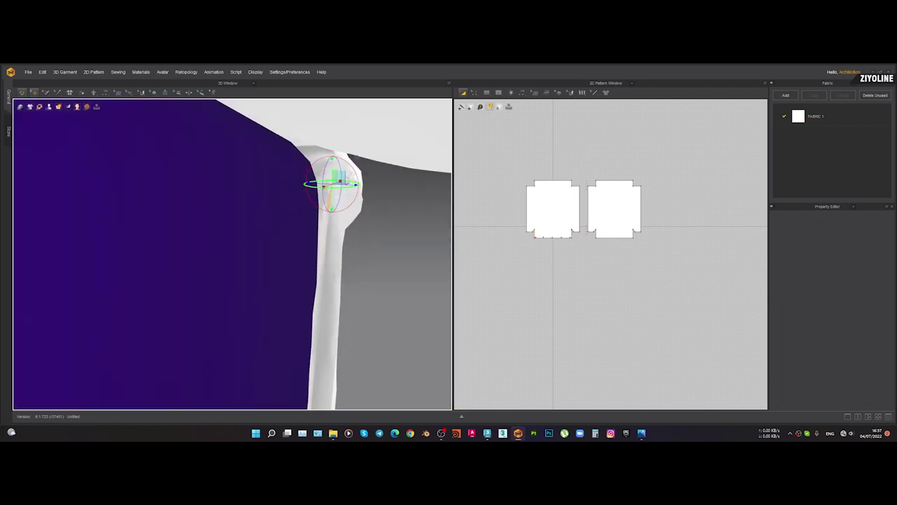
drag(348, 186, 305, 135)
right_drag(307, 140, 260, 183)
drag(316, 146, 222, 126)
Delete the selected pin holding up the corner of the front flap
scroll(272, 228, down, 5)
scroll(298, 245, down, 4)
right_drag(318, 259, 263, 308)
click(211, 323)
scroll(196, 312, up, 5)
right_drag(152, 278, 381, 254)
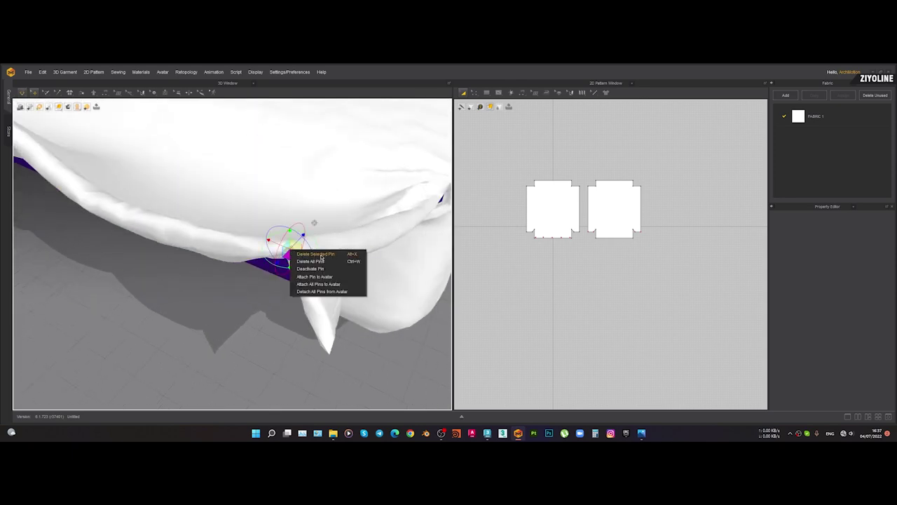
click(315, 254)
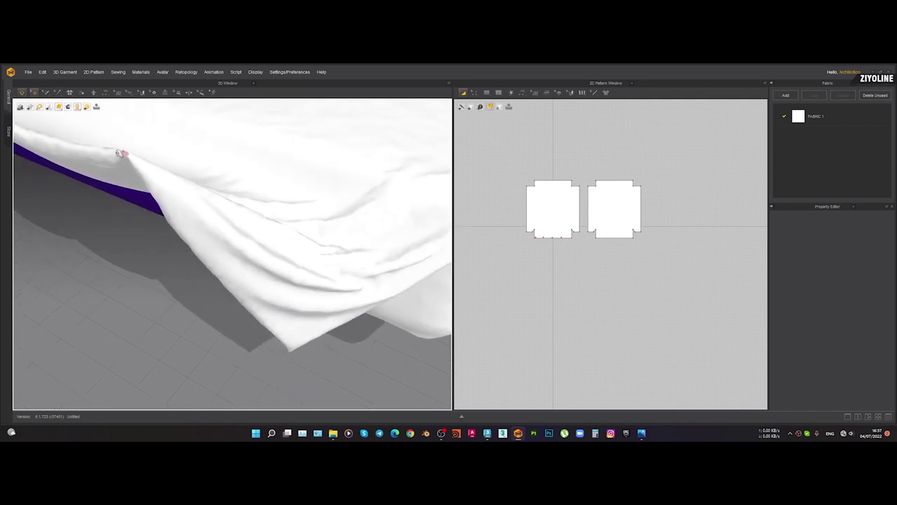
Delete the remaining pins along the front flap's lower edge to release it over the folded side flaps
drag(127, 153, 250, 196)
key(w)
right_drag(250, 196, 350, 235)
click(203, 161)
click(218, 157)
key(Delete)
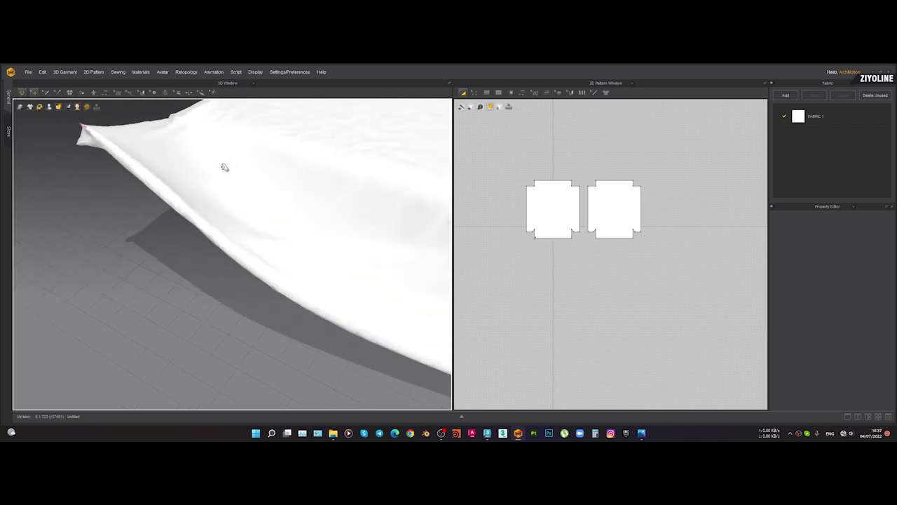
click(82, 127)
key(Delete)
Select the pins along the front flap's lower edge and move them inward and up against the mattress's underside
right_drag(140, 278, 169, 282)
middle_drag(168, 282, 331, 285)
right_drag(332, 284, 302, 185)
right_drag(273, 214, 263, 297)
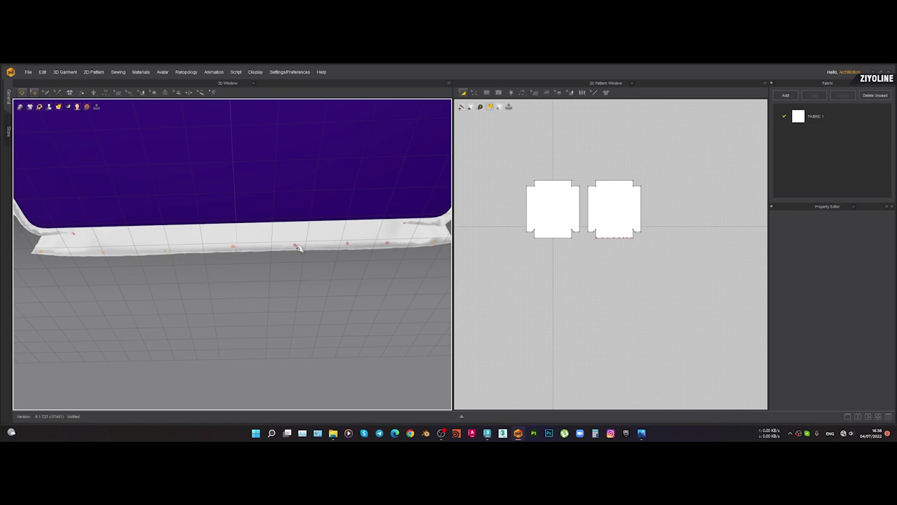
click(387, 243)
right_drag(399, 272, 301, 290)
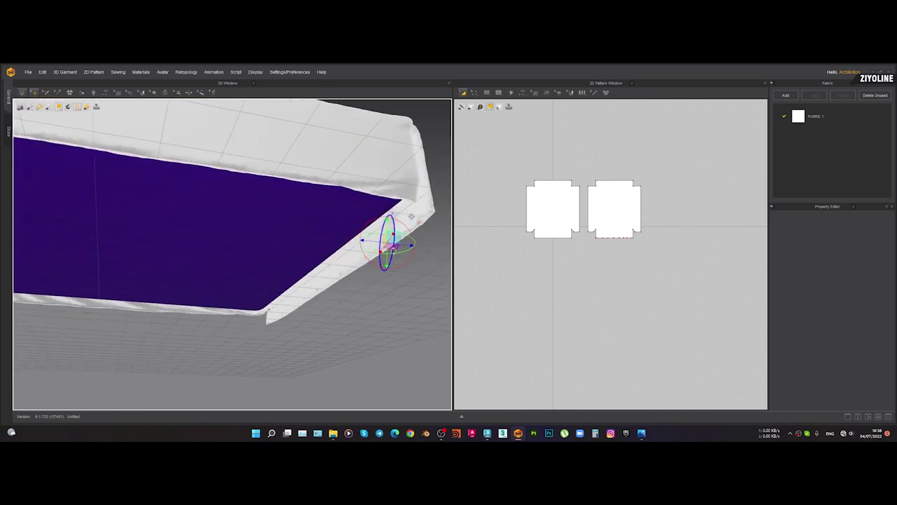
drag(407, 245, 382, 237)
key(space)
right_drag(383, 237, 405, 235)
scroll(407, 232, up, 2)
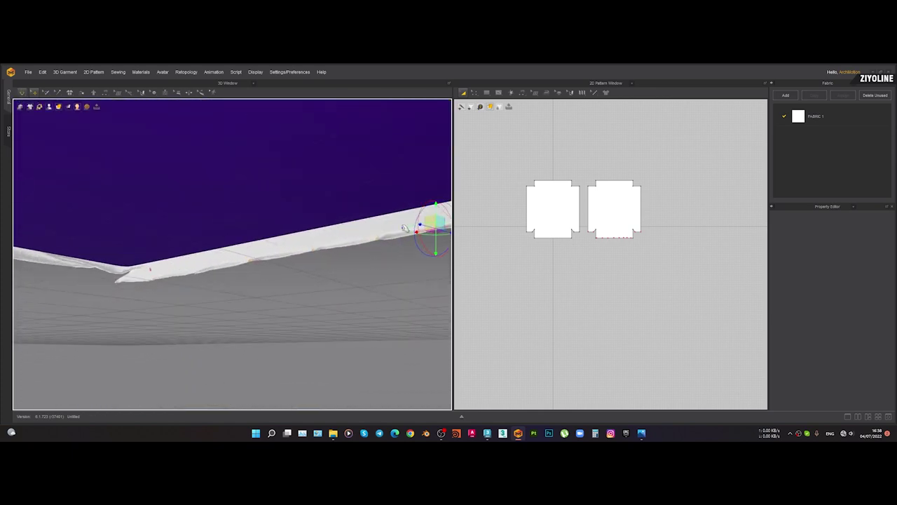
middle_drag(406, 233, 256, 282)
key(space)
drag(295, 258, 294, 230)
key(space)
Pull the loose fabric into place near the end of the tucked front flap
right_drag(297, 233, 380, 308)
right_drag(274, 262, 265, 224)
scroll(200, 219, up, 3)
drag(184, 211, 225, 246)
scroll(206, 250, up, 2)
right_drag(225, 248, 216, 321)
click(216, 321)
scroll(183, 182, up, 2)
right_drag(169, 140, 163, 108)
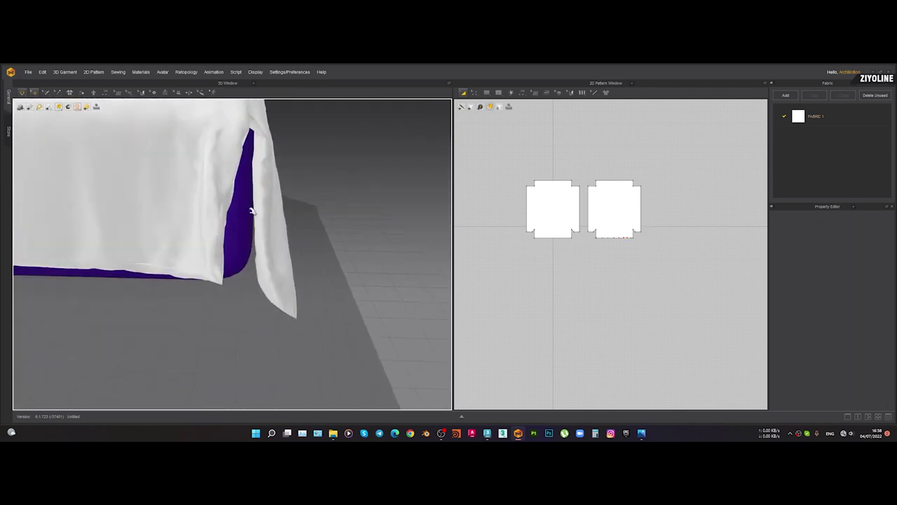
Sew together the two edges of the notch at one open back corner of the pattern with Segment Sewing
right_drag(248, 209, 214, 254)
scroll(523, 196, up, 5)
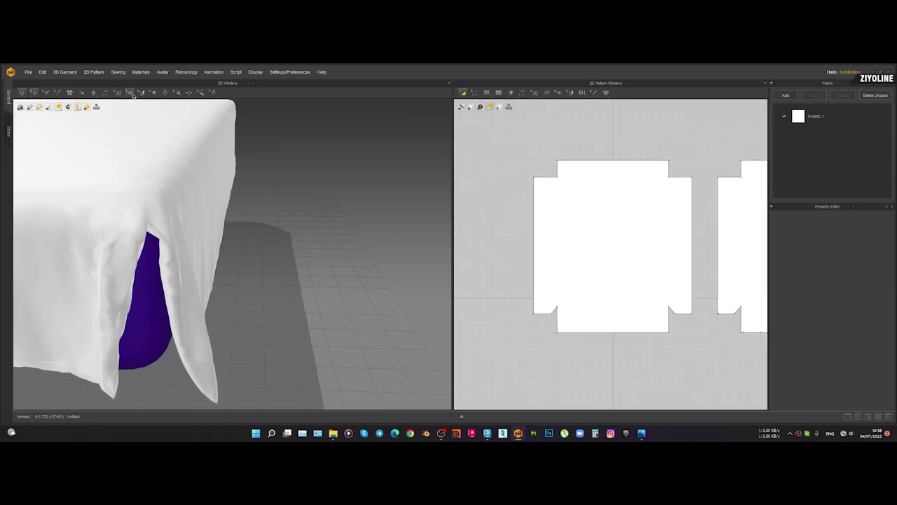
scroll(589, 130, down, 3)
middle_drag(609, 136, 603, 183)
key(n)
click(570, 205)
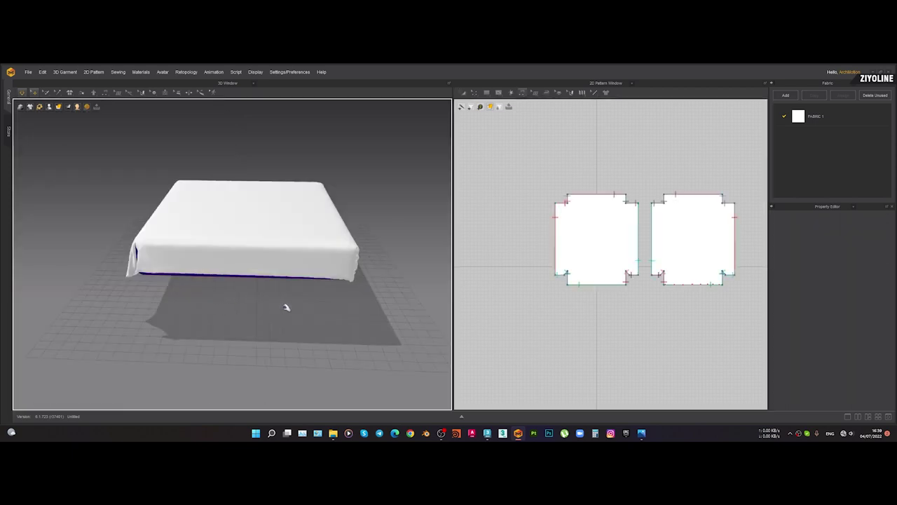
Sew the notch edges of the other open back corner together and simulate to close the seam
scroll(203, 281, down, 1)
right_drag(203, 282, 338, 264)
scroll(232, 275, up, 4)
drag(335, 261, 383, 261)
scroll(690, 212, up, 3)
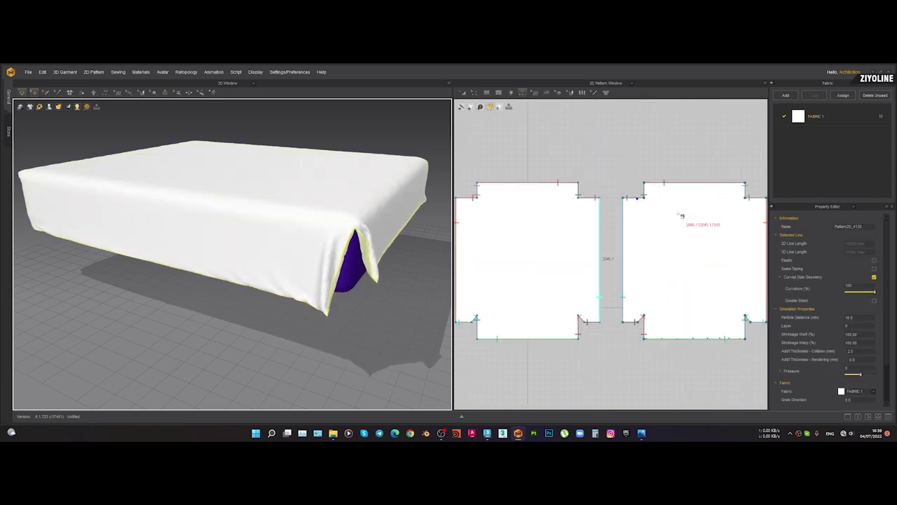
click(579, 194)
click(583, 199)
key(space)
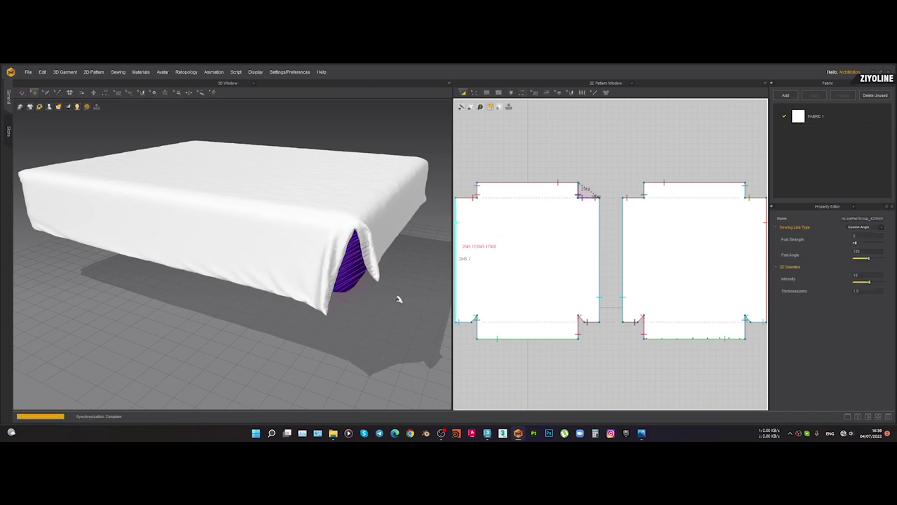
key(space)
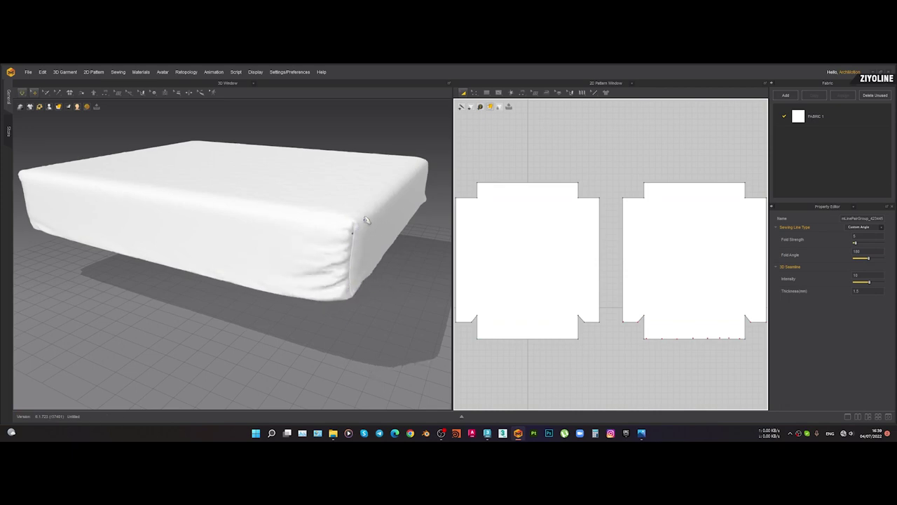
Pull the fabric at the top of the newly sewn back corner outward to smooth it
scroll(351, 228, up, 2)
drag(356, 226, 415, 242)
scroll(375, 297, down, 2)
Pull the cover's lower edges into place around the mattress's underside
right_drag(375, 300, 382, 273)
scroll(382, 274, down, 2)
middle_drag(382, 274, 302, 222)
drag(311, 237, 314, 265)
drag(369, 239, 373, 299)
drag(298, 242, 288, 307)
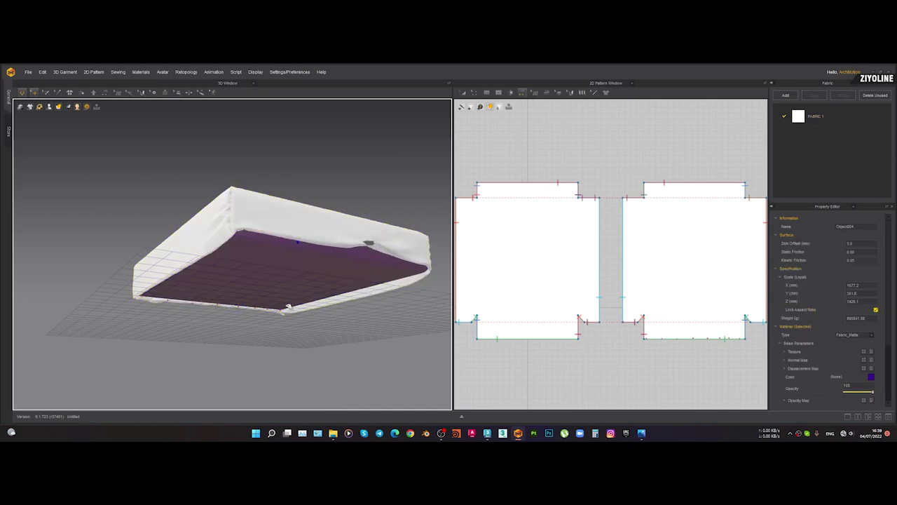
drag(357, 243, 405, 264)
right_drag(404, 265, 299, 284)
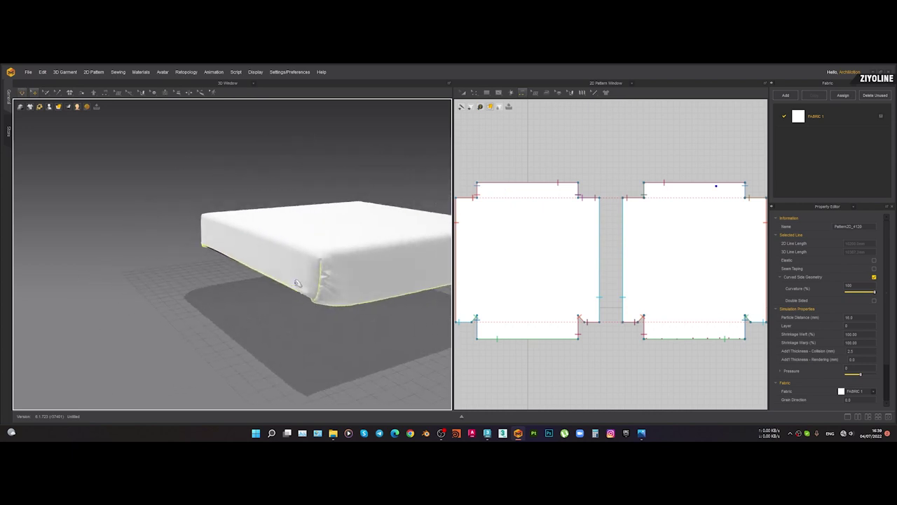
Tug the cover's top surface toward the back edge and select the whole fabric cover
scroll(360, 255, down, 2)
right_drag(360, 254, 278, 275)
click(356, 320)
click(234, 316)
click(187, 323)
drag(234, 271, 242, 240)
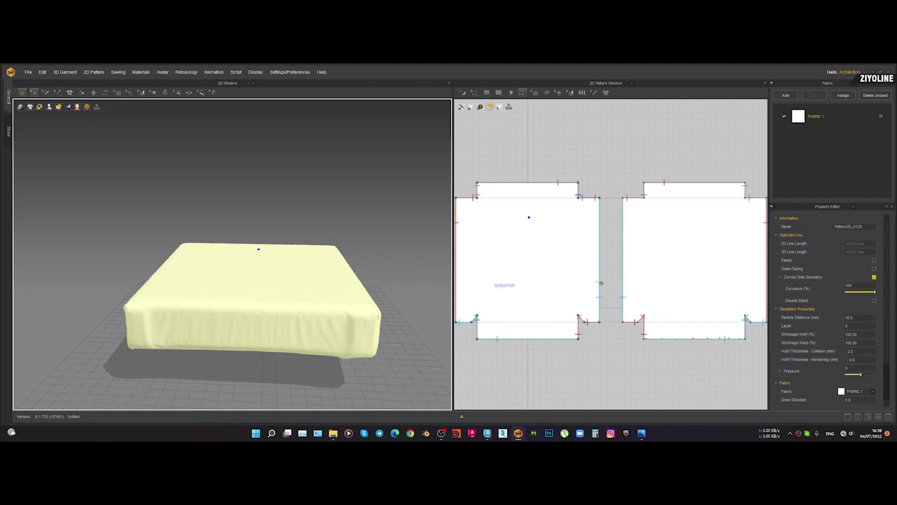
Adjust the selected cover's weft and warp shrinkage percentages while simulating
right_drag(356, 332, 294, 322)
middle_drag(325, 309, 265, 321)
key(space)
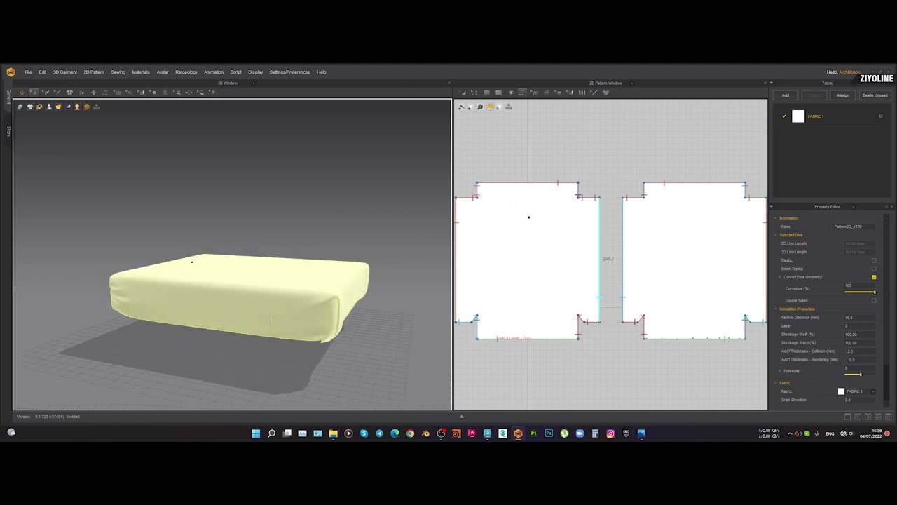
mouse_move(325, 337)
right_down()
mouse_move(341, 257)
mouse_move(331, 340)
right_up()
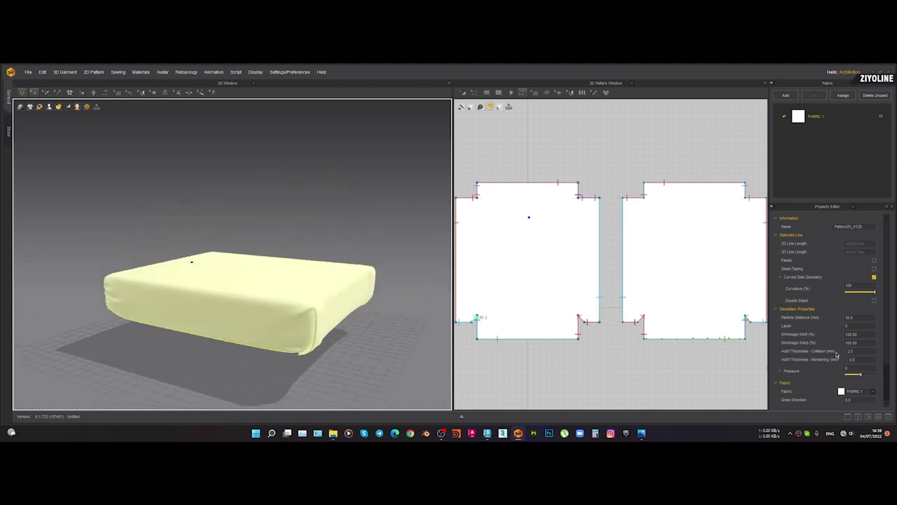
click(857, 333)
key(Return)
right_drag(364, 316, 328, 329)
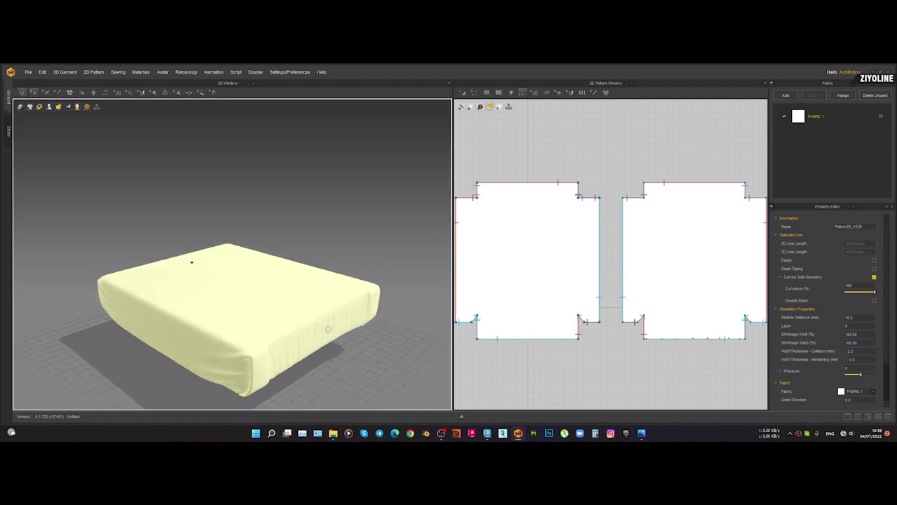
click(860, 342)
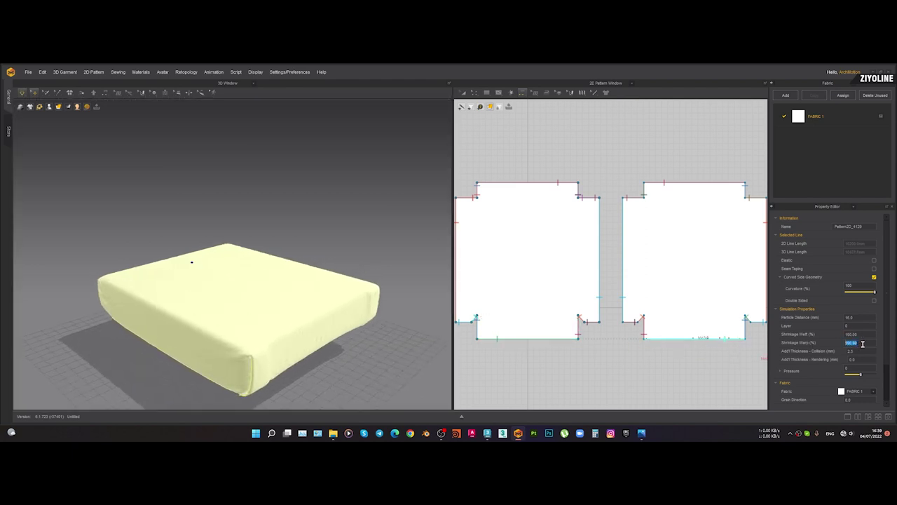
key(Return)
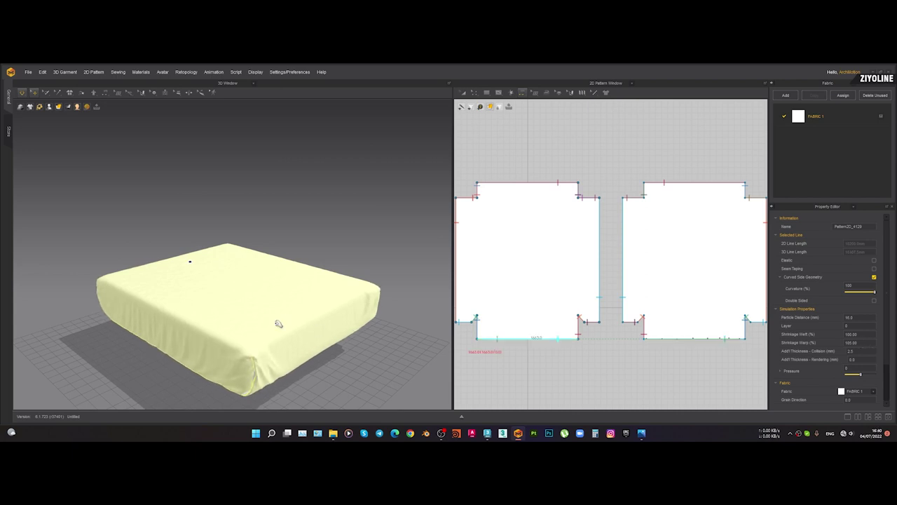
Pull the cover's top surface toward the back to rework its drape, and deselect the fabric
right_drag(278, 324, 232, 298)
drag(207, 267, 216, 220)
right_drag(201, 300, 180, 336)
click(300, 376)
right_drag(300, 377, 274, 351)
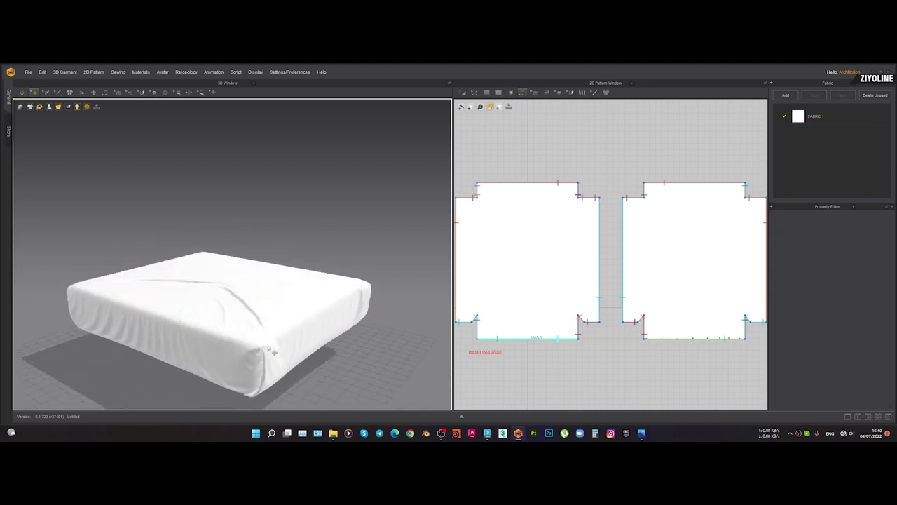
Simulate the cover again and pull the fabric at the top of the near corner into place
right_drag(222, 288, 140, 271)
scroll(211, 371, up, 3)
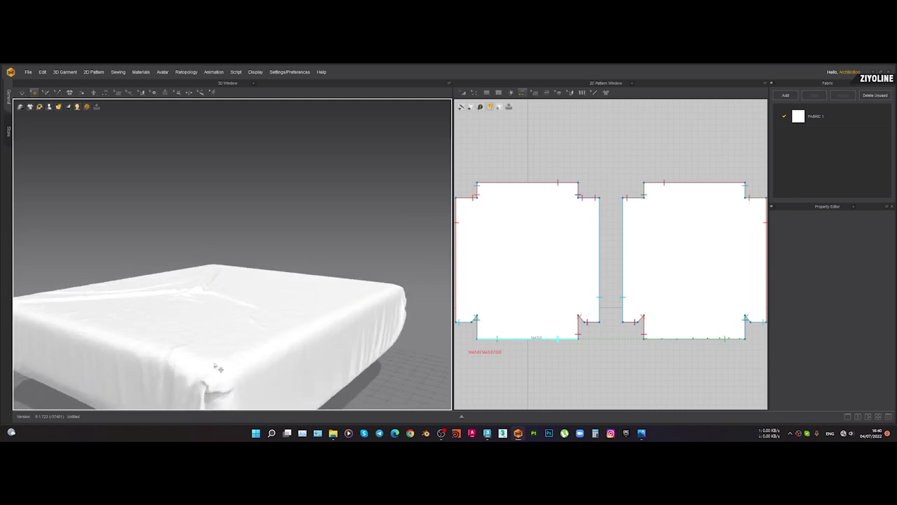
right_drag(219, 367, 237, 281)
key(space)
click(246, 258)
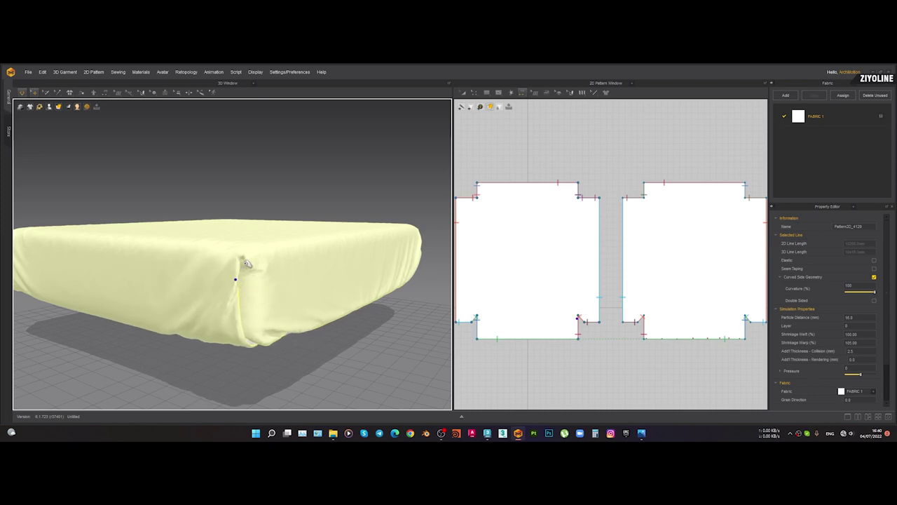
mouse_move(242, 241)
mouse_down()
mouse_move(242, 253)
mouse_move(248, 208)
mouse_move(248, 246)
mouse_up()
Examine the overall drape of the cover and its two pattern pieces
scroll(243, 211, down, 2)
right_drag(242, 209, 217, 264)
scroll(282, 247, down, 4)
click(353, 269)
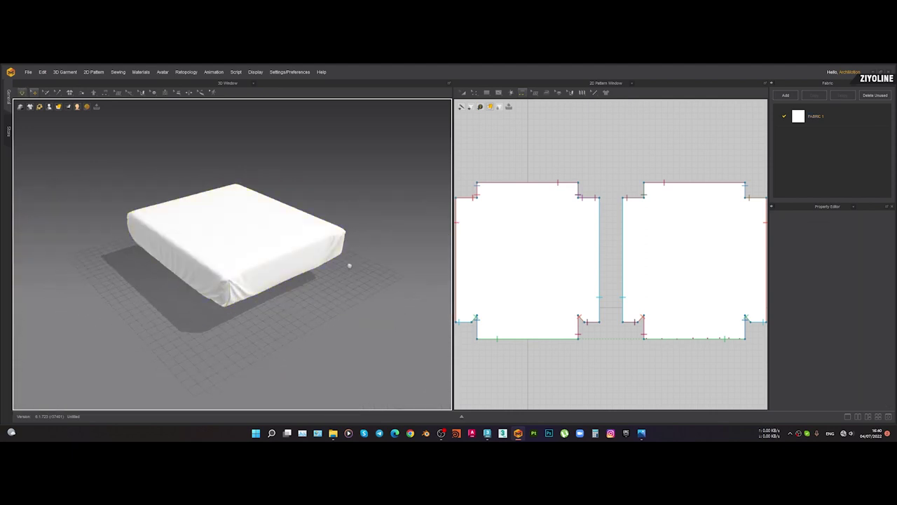
middle_drag(349, 263, 354, 280)
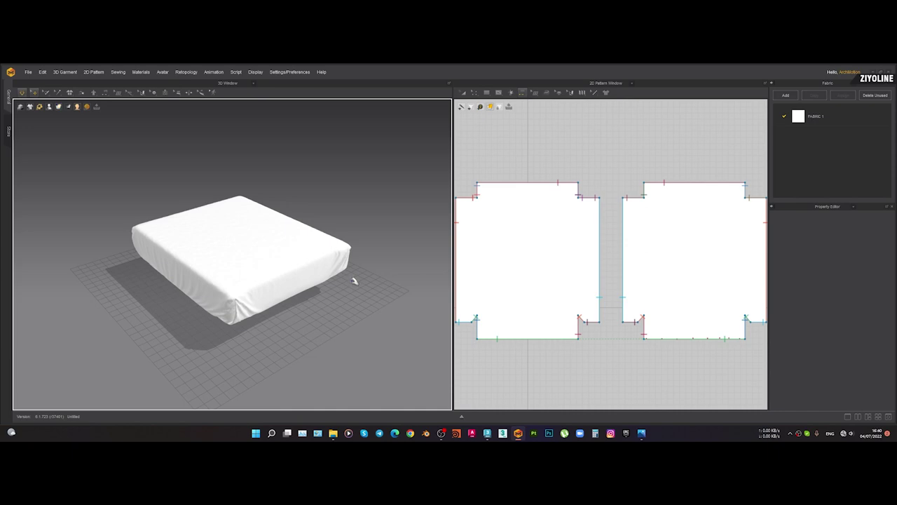
scroll(284, 287, up, 3)
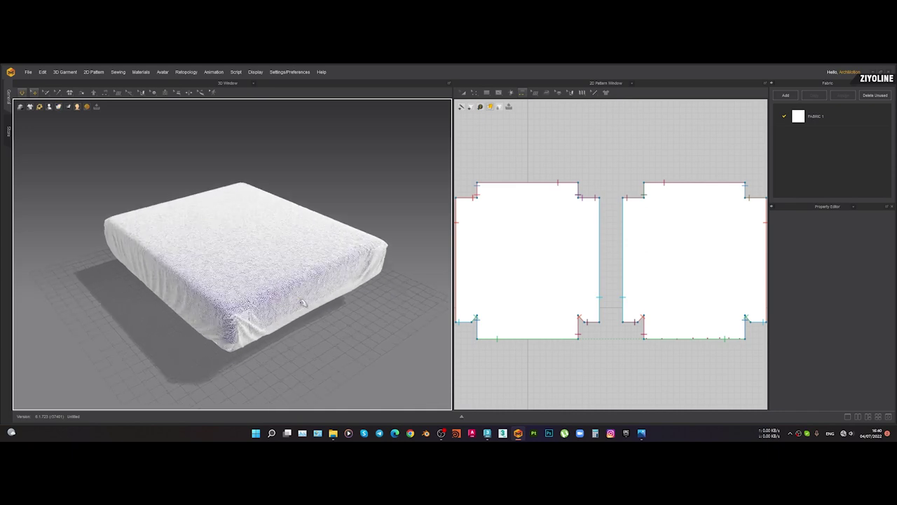
scroll(327, 324, down, 3)
scroll(554, 301, down, 5)
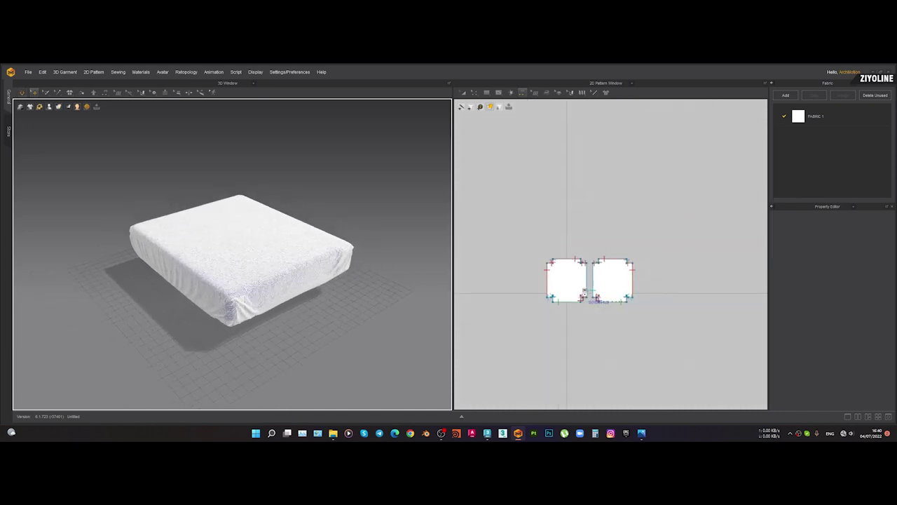
Save the cover project as Bed3
key(ctrl+a)
click(307, 308)
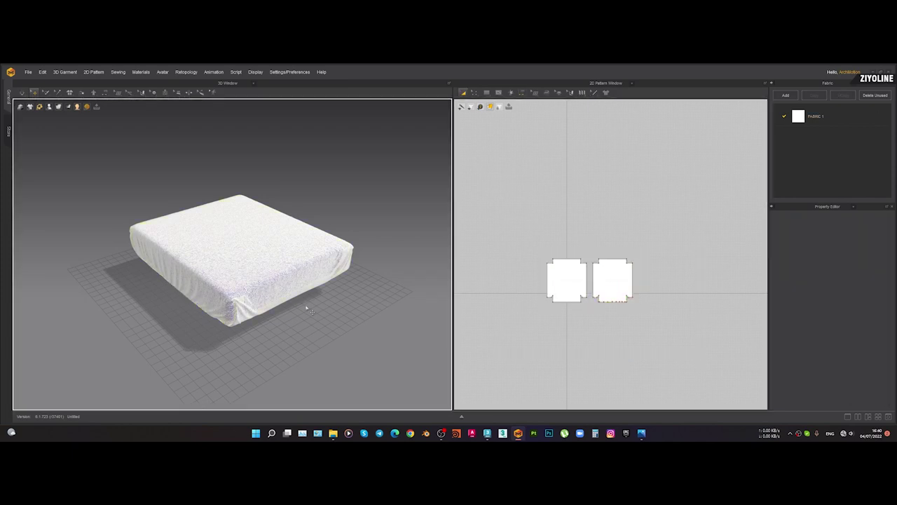
key(ctrl+s)
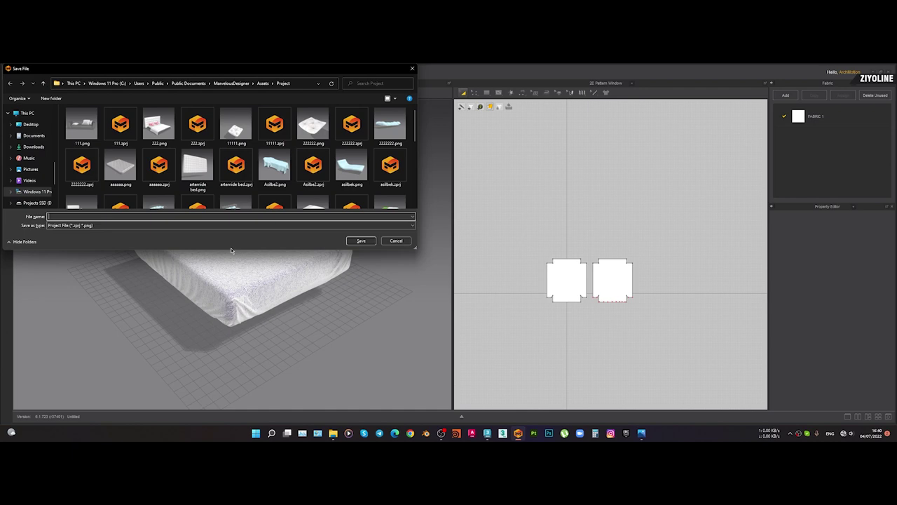
text(Bed34)
key(Return)
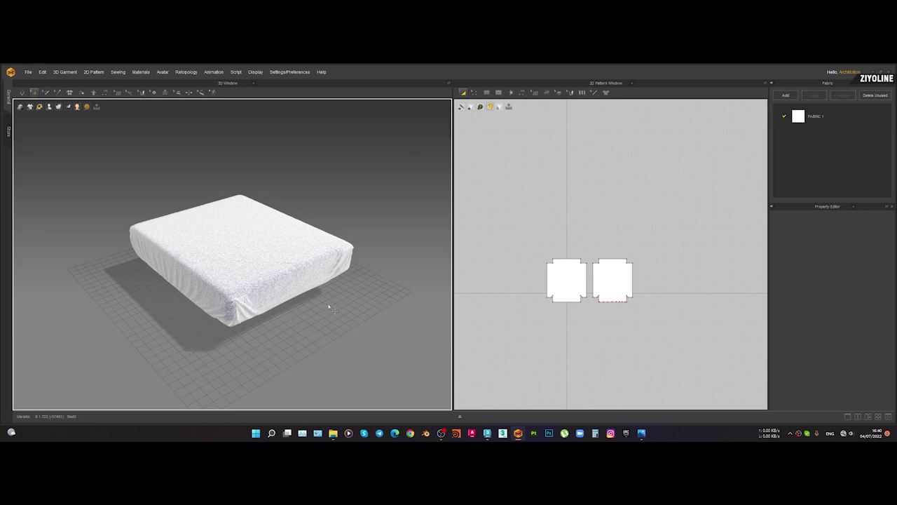
Select both cover pattern pieces and expand their miscellaneous properties to reach the mesh style options
drag(551, 234, 693, 335)
scroll(867, 384, down, 3)
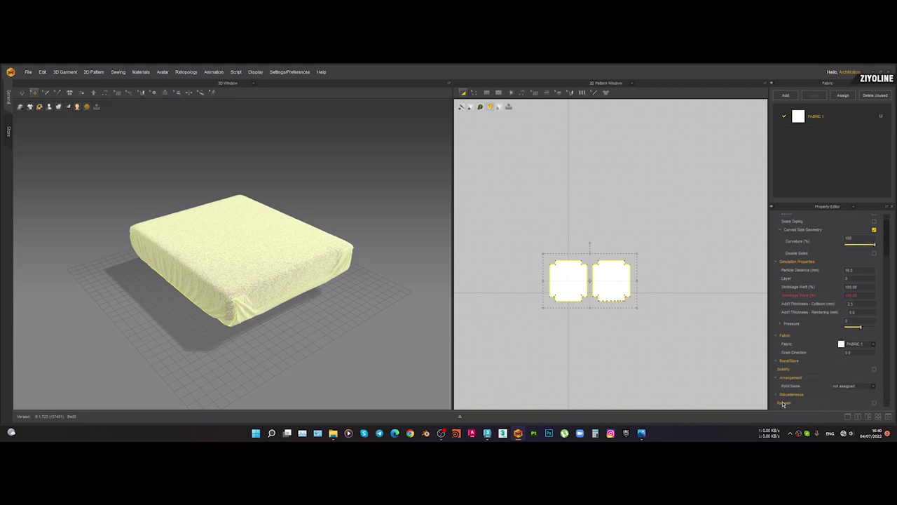
click(776, 394)
scroll(836, 398, down, 2)
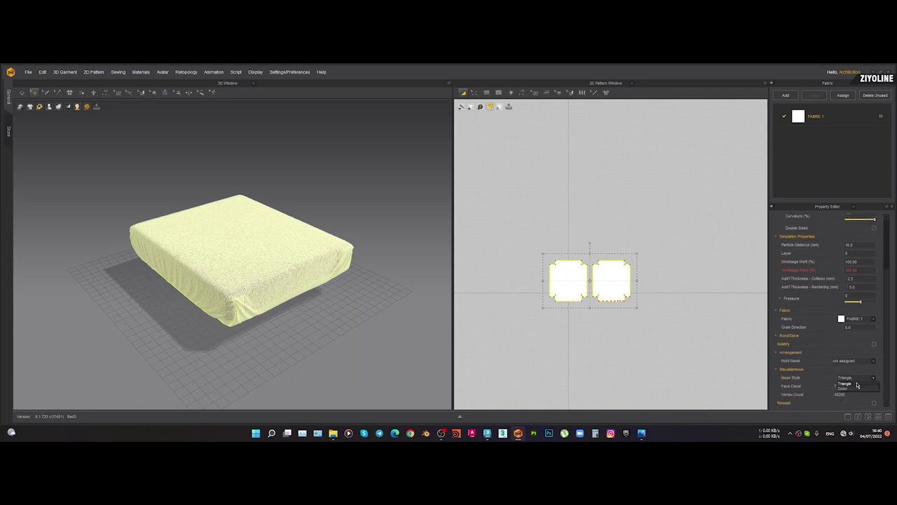
scroll(856, 379, up, 3)
scroll(858, 381, down, 3)
Select only the left pattern piece and try to set its mesh style to Quad
click(265, 339)
scroll(242, 308, up, 3)
click(244, 290)
scroll(258, 257, down, 1)
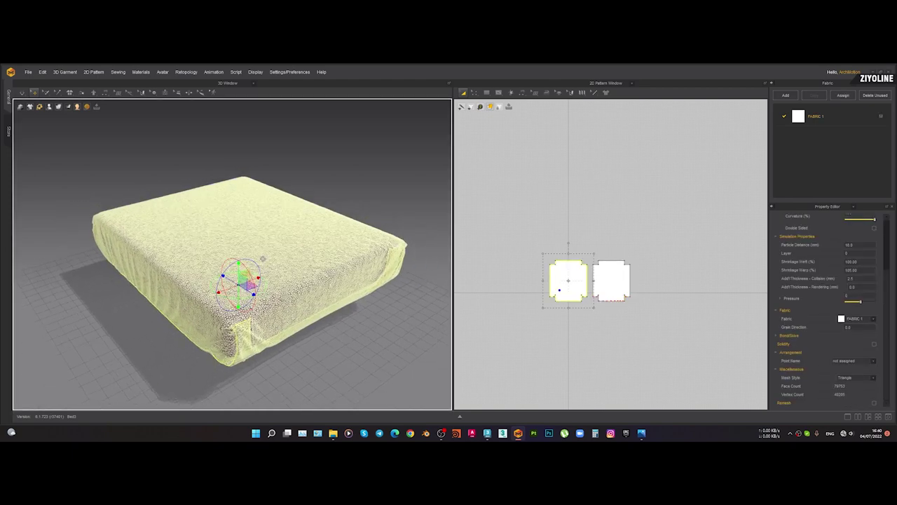
click(869, 378)
click(851, 389)
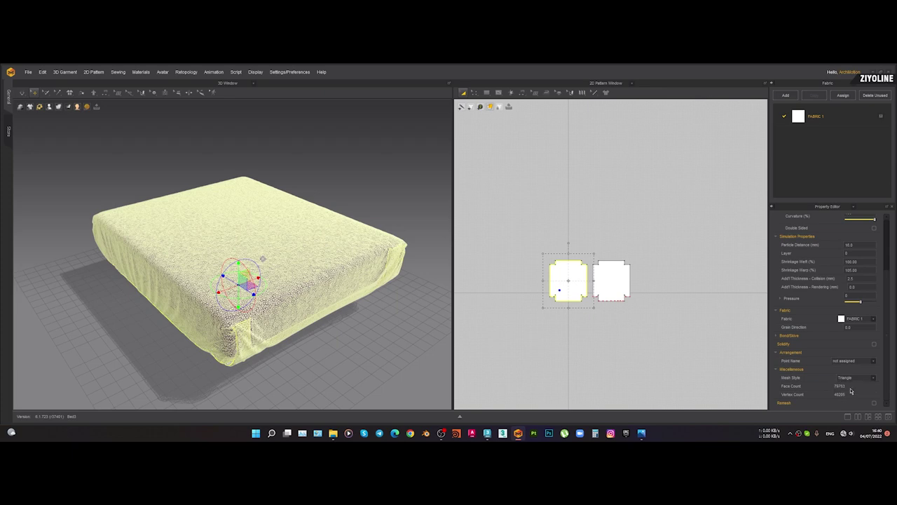
Reselect both pattern pieces, remesh them with the Quad mesh style, and clear the selection
click(638, 367)
drag(554, 253, 553, 253)
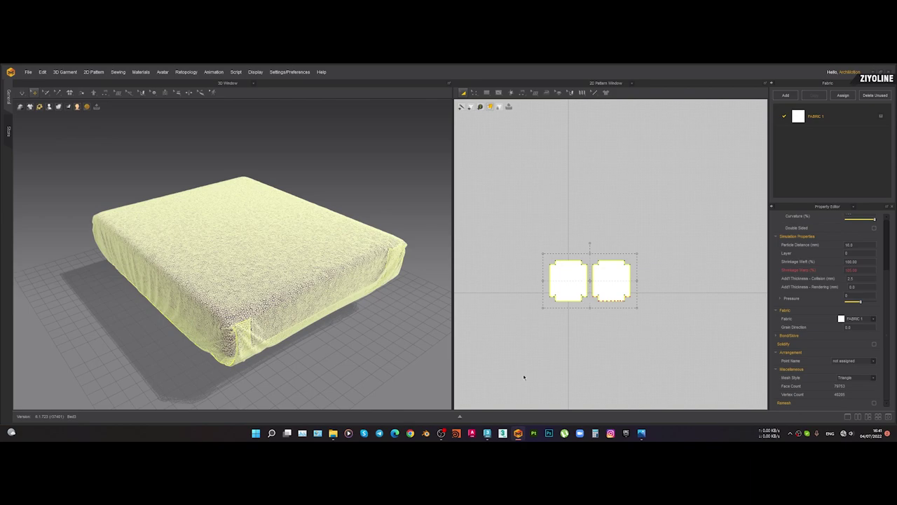
click(442, 433)
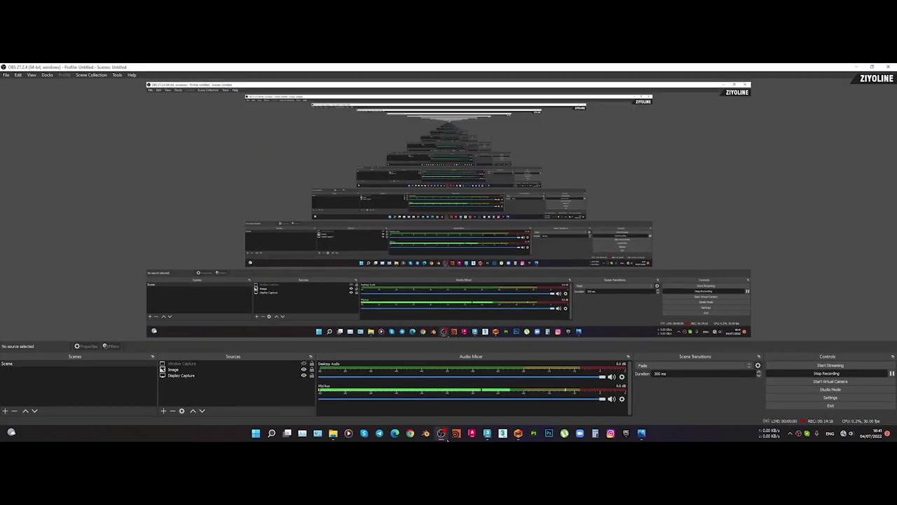
click(442, 433)
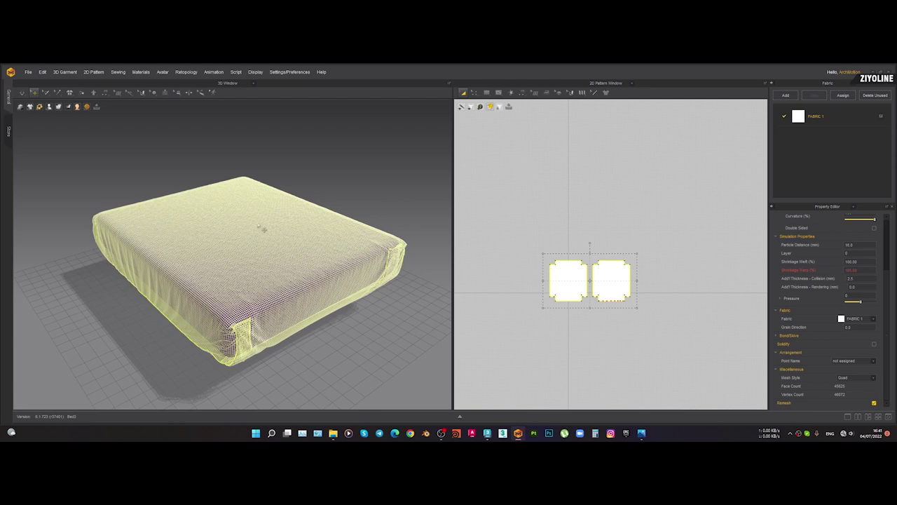
click(355, 361)
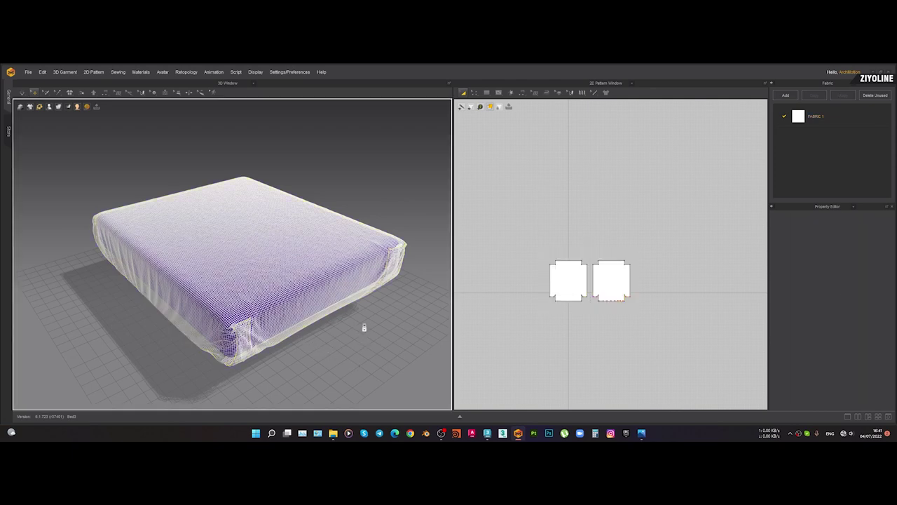
Select both pattern pieces and export the selection as an OBJ file, overwriting out.obj in the export folder
scroll(364, 328, down, 3)
drag(702, 348, 509, 207)
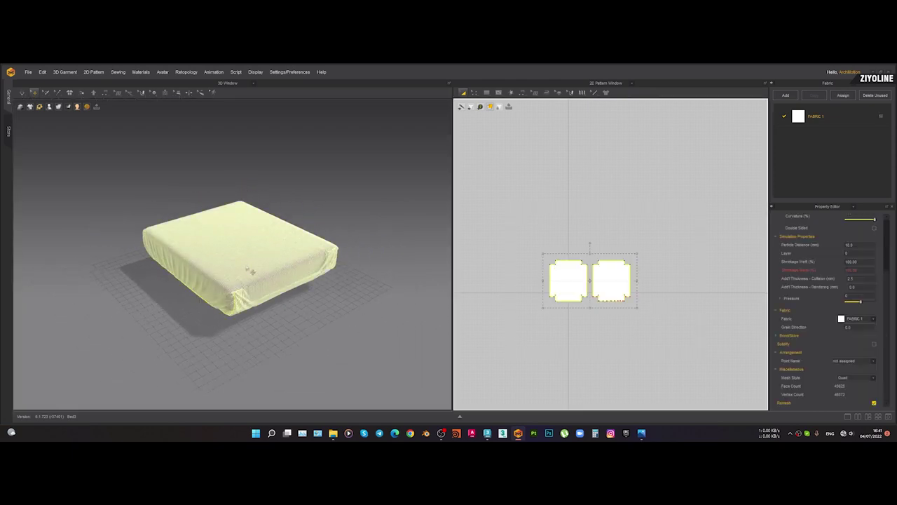
click(27, 71)
mouse_move(32, 144)
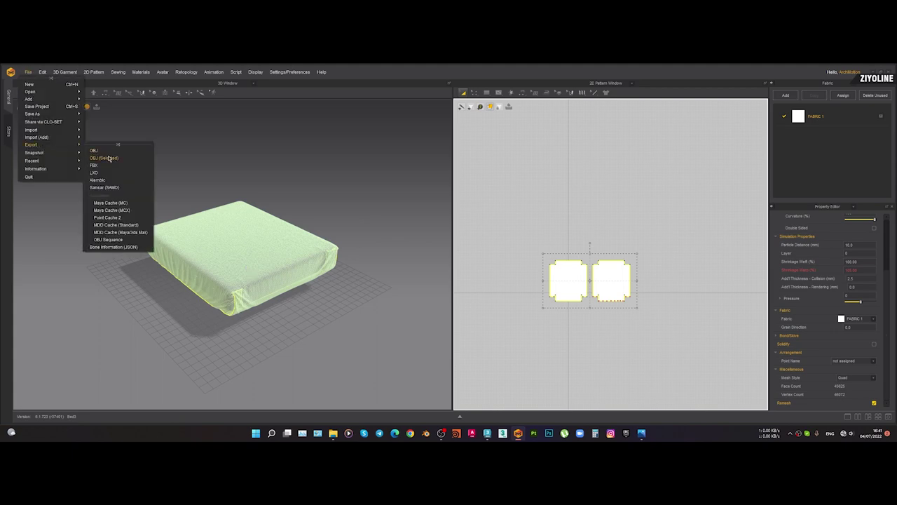
click(109, 159)
double_click(122, 132)
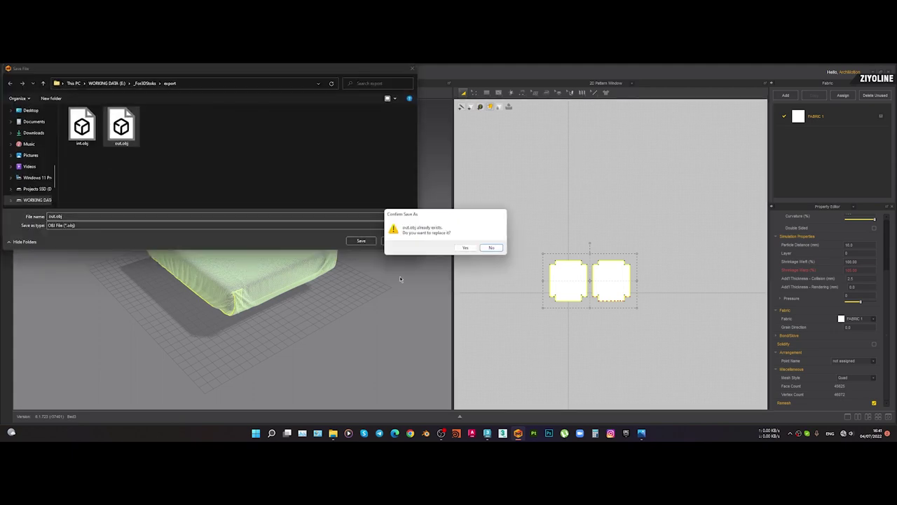
click(460, 247)
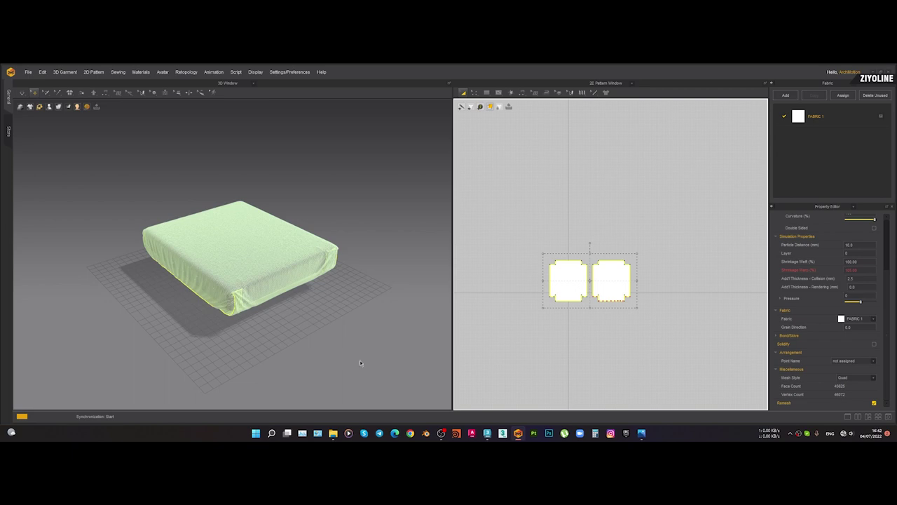
Switch to 3ds Max, select the bed frame, and exit isolation to show the whole bed scene
click(487, 433)
scroll(368, 329, up, 3)
middle_drag(436, 312, 453, 351)
scroll(367, 328, up, 3)
click(365, 358)
scroll(390, 344, down, 4)
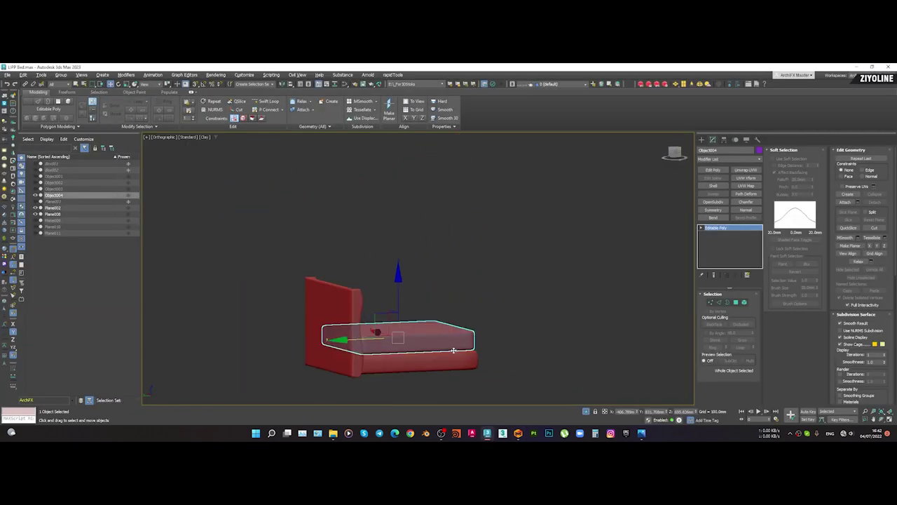
alt+middle_drag(383, 353, 414, 353)
scroll(352, 344, up, 5)
click(368, 361)
scroll(368, 361, down, 5)
click(586, 412)
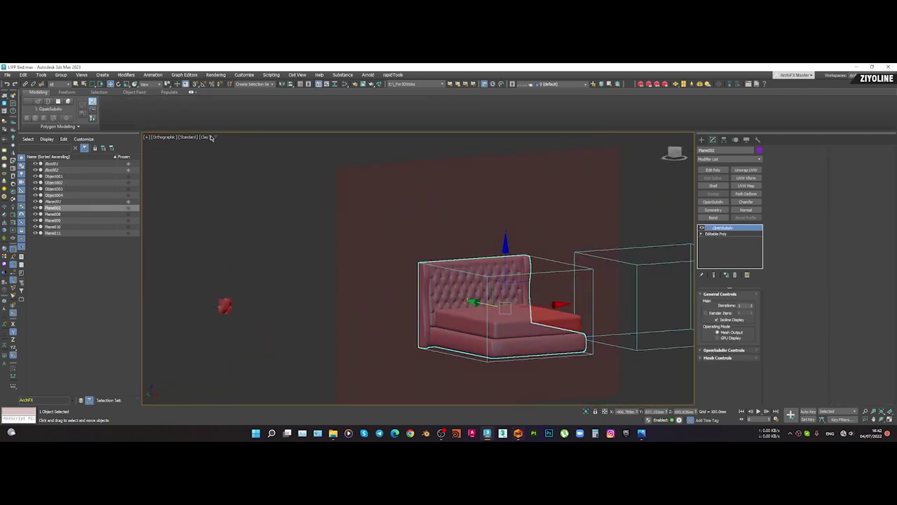
Set the viewport shading to Facets and select the tufted headboard panel
click(211, 138)
click(207, 137)
click(209, 150)
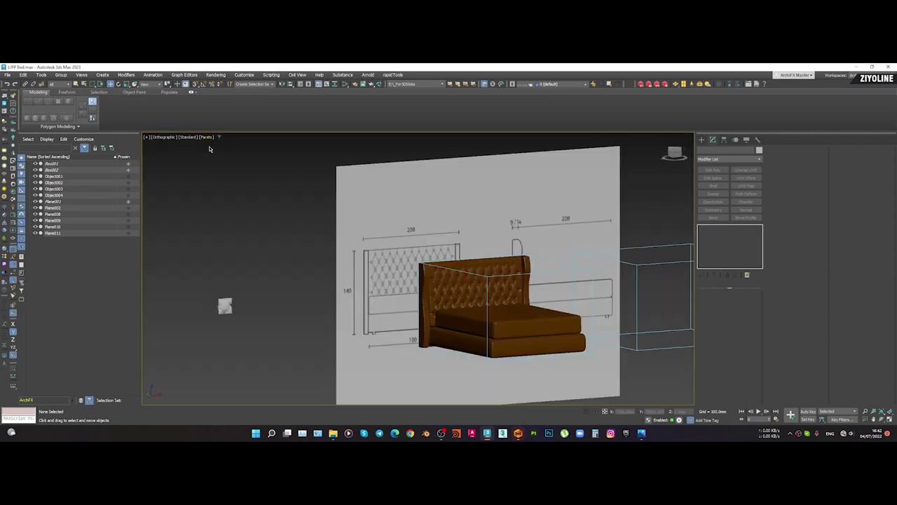
scroll(372, 328, up, 3)
scroll(347, 327, down, 4)
scroll(432, 329, up, 4)
click(452, 370)
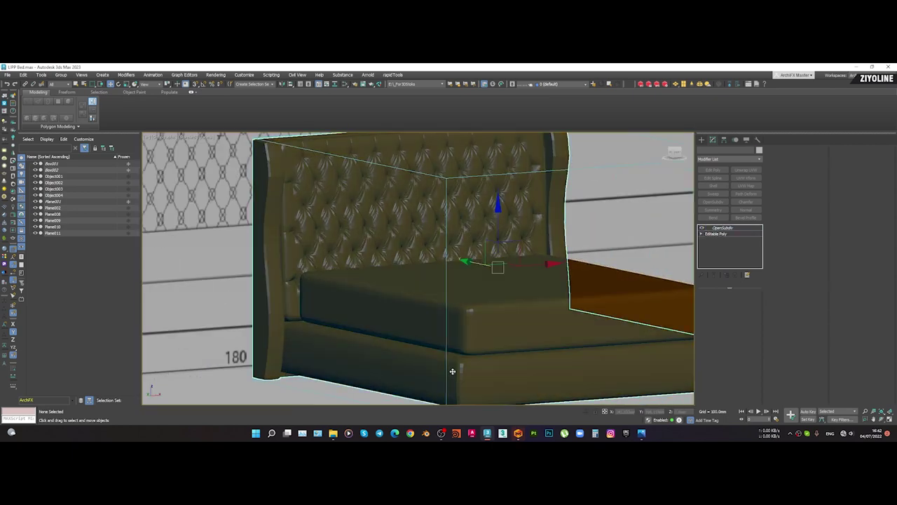
scroll(452, 371, down, 4)
scroll(419, 308, up, 5)
click(367, 261)
scroll(373, 261, up, 2)
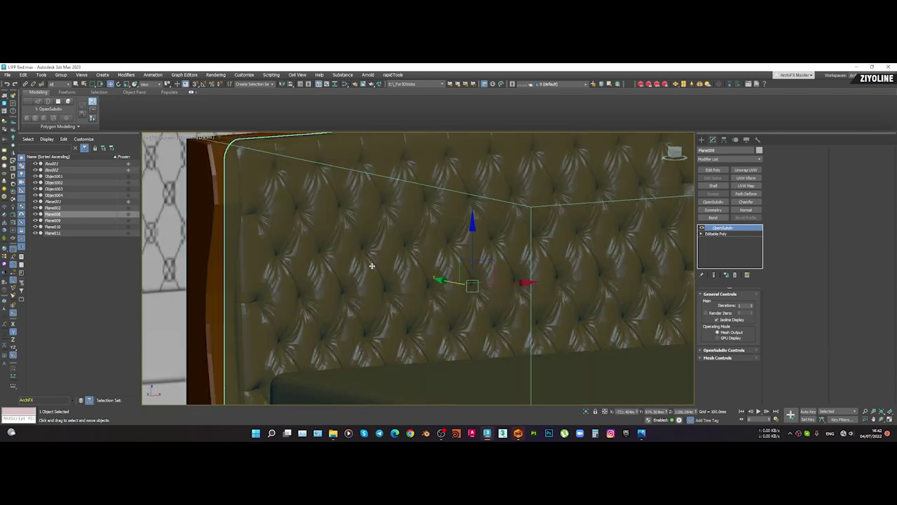
Set the headboard panel's OpenSubdiv iterations to 2 and check its tufting creases with edge display toggled
key(F4)
scroll(353, 238, up, 3)
key(F4)
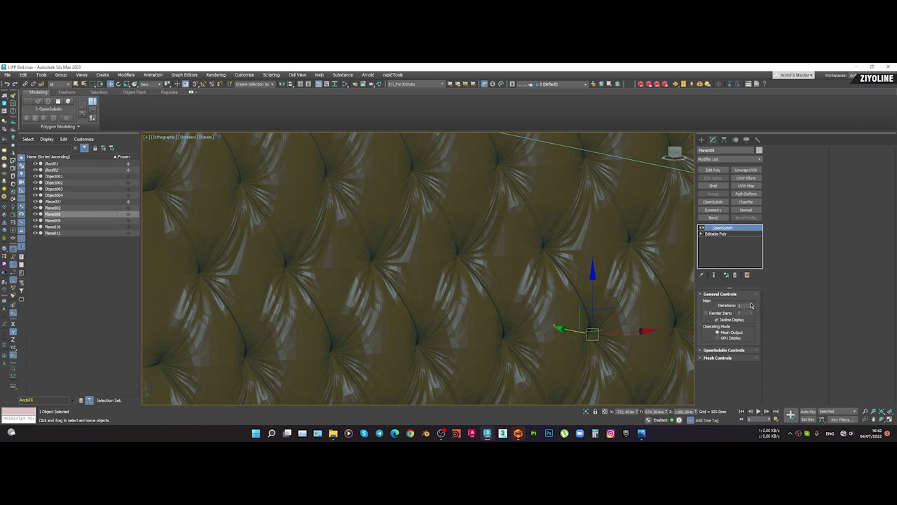
scroll(429, 291, down, 3)
scroll(451, 251, up, 3)
key(F4)
scroll(430, 252, up, 2)
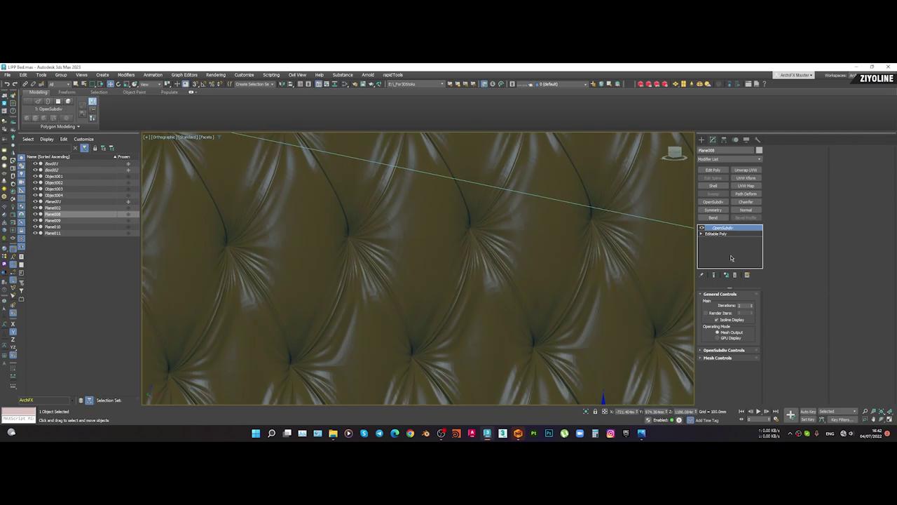
Delete the OpenSubdiv modifier from the headboard panel and add a Smooth modifier
right_click(733, 230)
click(740, 241)
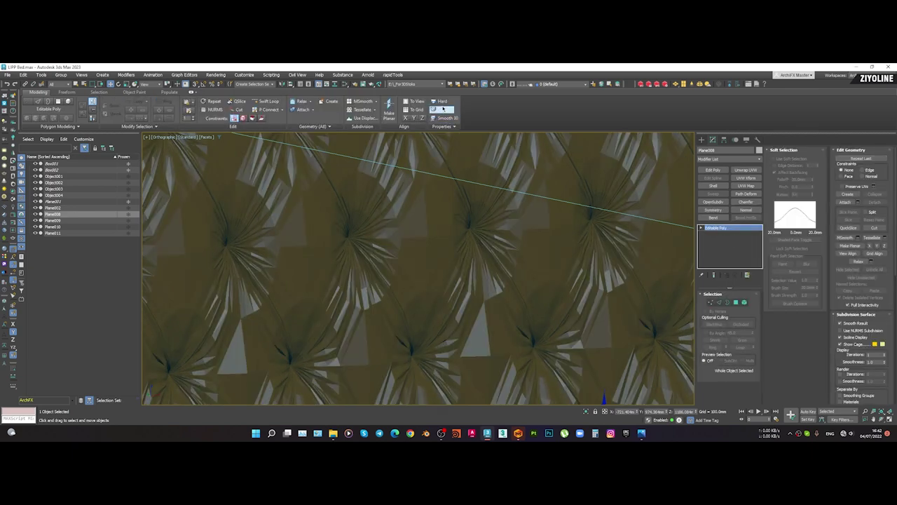
click(741, 160)
key(m)
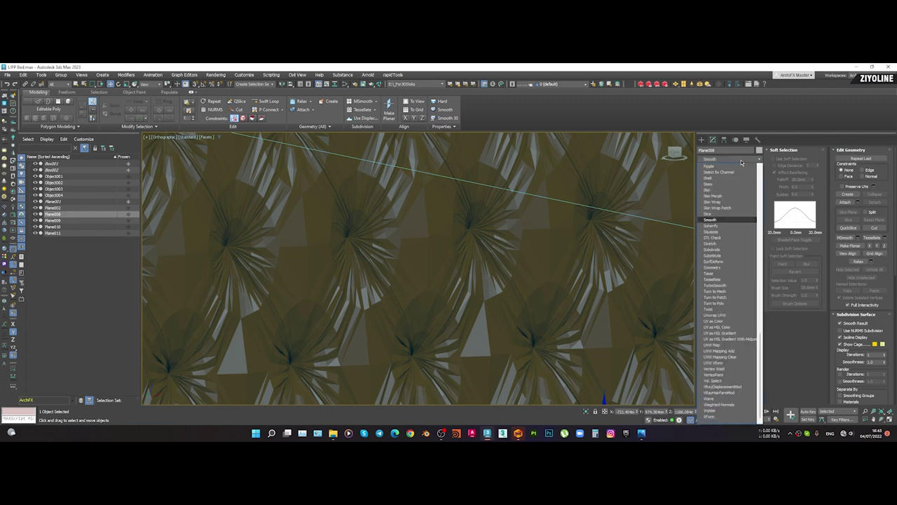
key(Return)
Isolate the headboard panel, assign it smoothing group 1, and collapse the Smooth modifier into the editable poly
scroll(351, 277, down, 9)
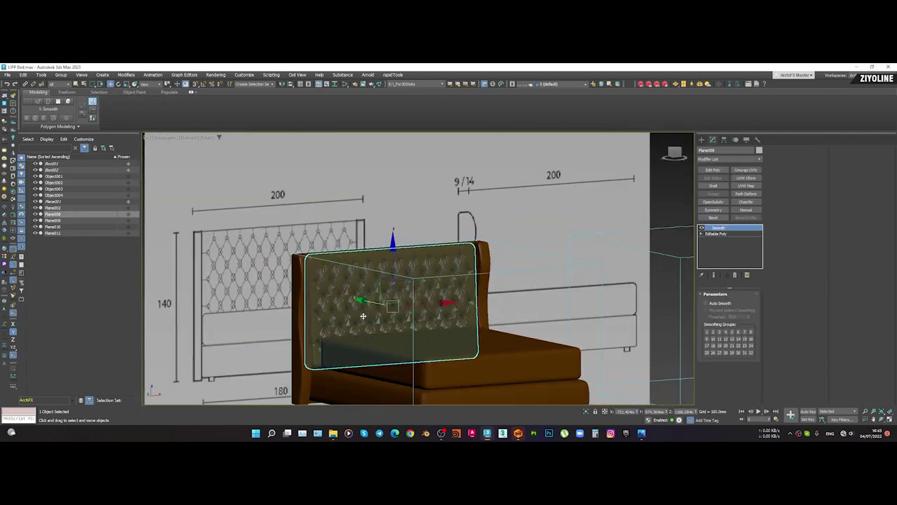
key(alt+q)
click(707, 332)
click(631, 315)
scroll(480, 212, up, 6)
click(537, 212)
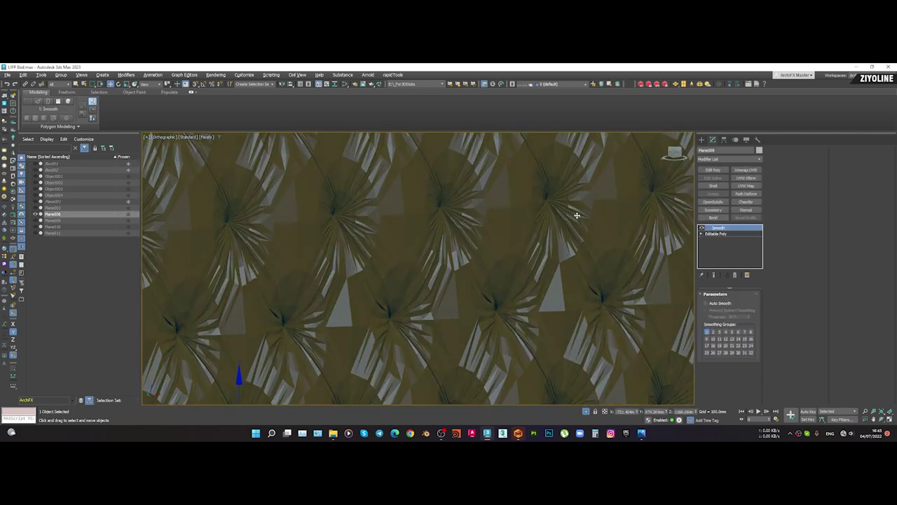
right_click(727, 228)
click(750, 290)
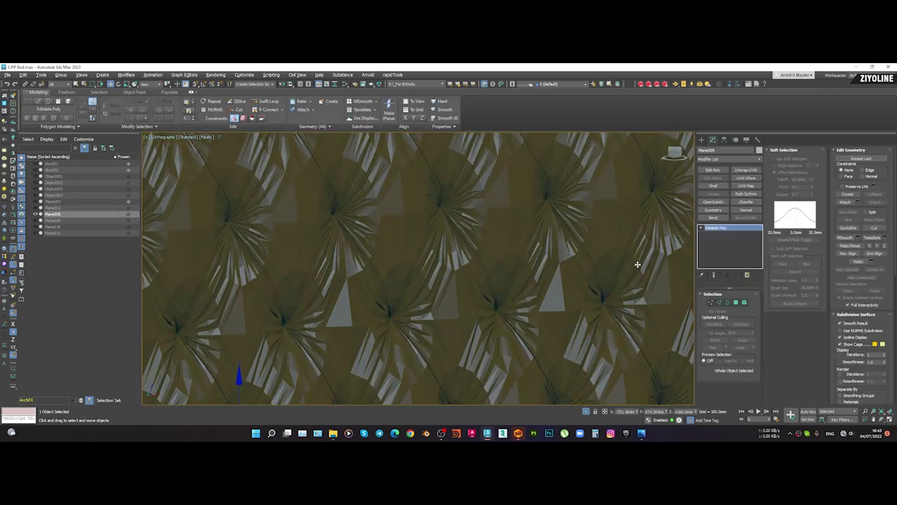
Flip the headboard panel's faces with a Normal modifier and collapse it into the editable poly
click(744, 210)
scroll(561, 256, down, 6)
right_click(725, 228)
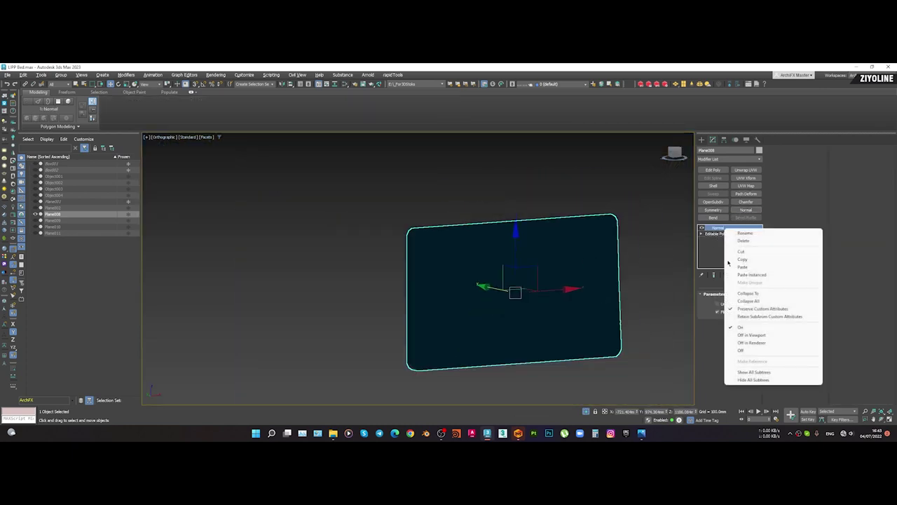
click(749, 292)
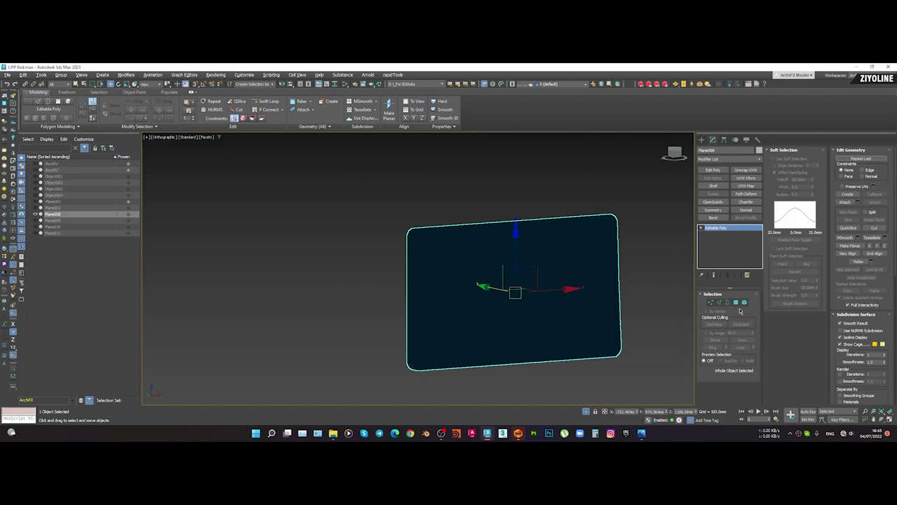
Select all the headboard panel's polygons, flip their normals back, and leave polygon editing
click(735, 302)
key(ctrl+a)
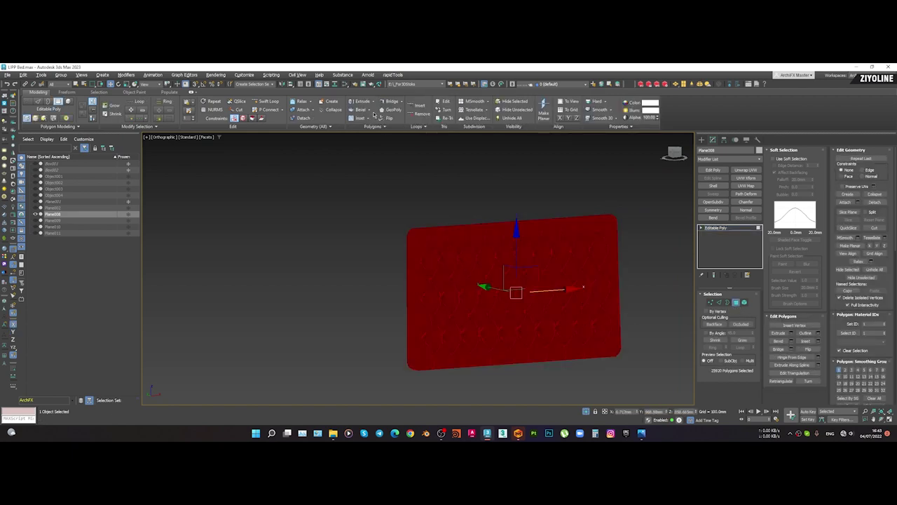
click(325, 231)
scroll(493, 261, up, 6)
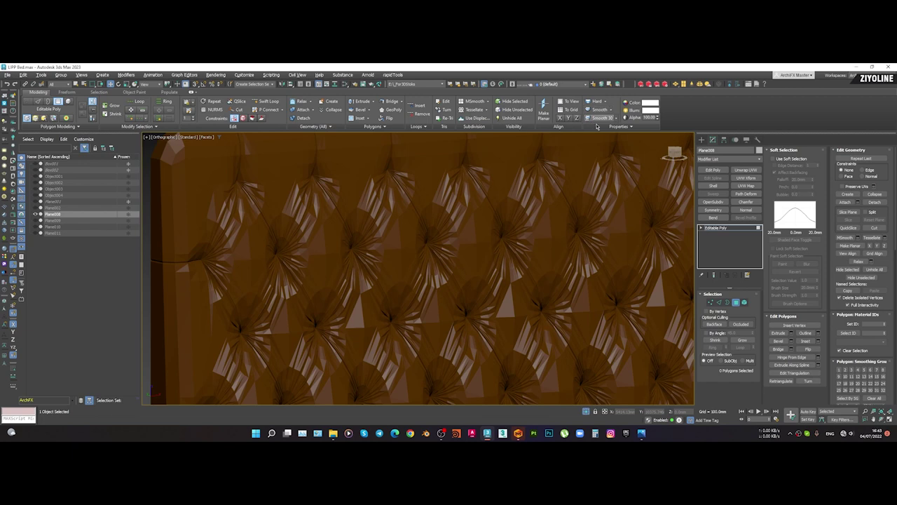
click(735, 302)
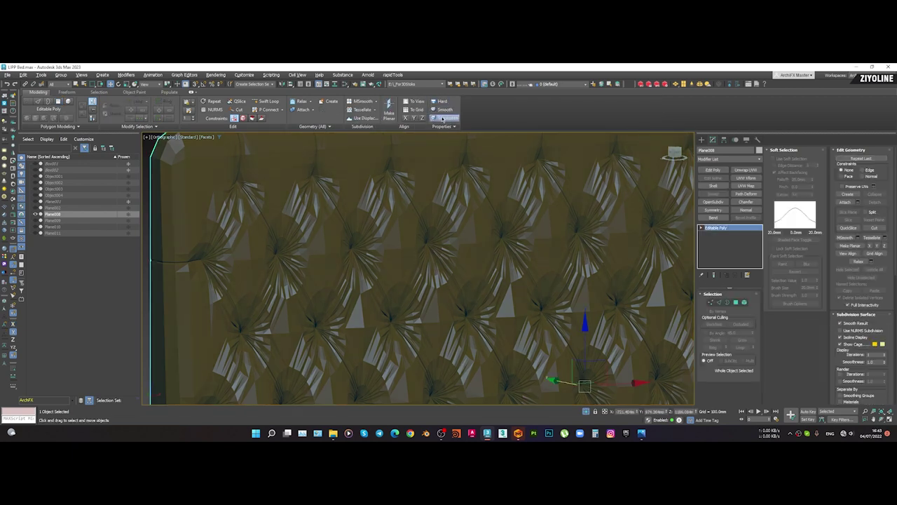
Add an OpenSubdiv modifier to the headboard panel and inspect the tufting folds with edge display toggled
scroll(475, 256, down, 2)
scroll(475, 256, down, 3)
click(712, 202)
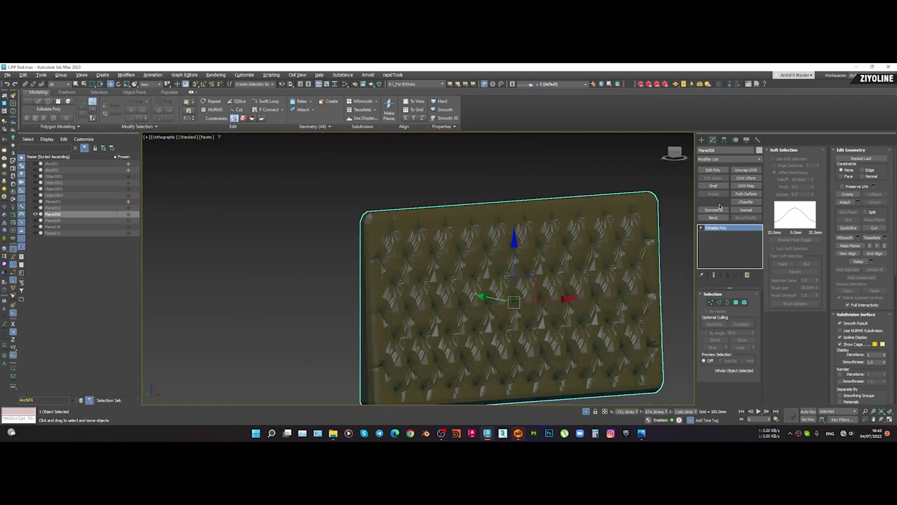
scroll(540, 234, up, 5)
scroll(506, 231, up, 5)
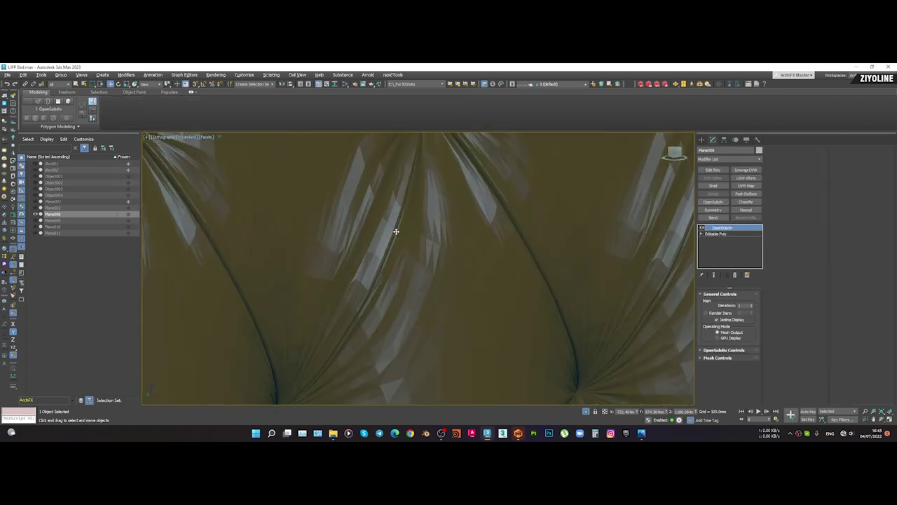
scroll(395, 231, up, 2)
key(F4)
key(F4)
scroll(544, 295, down, 2)
scroll(543, 297, down, 5)
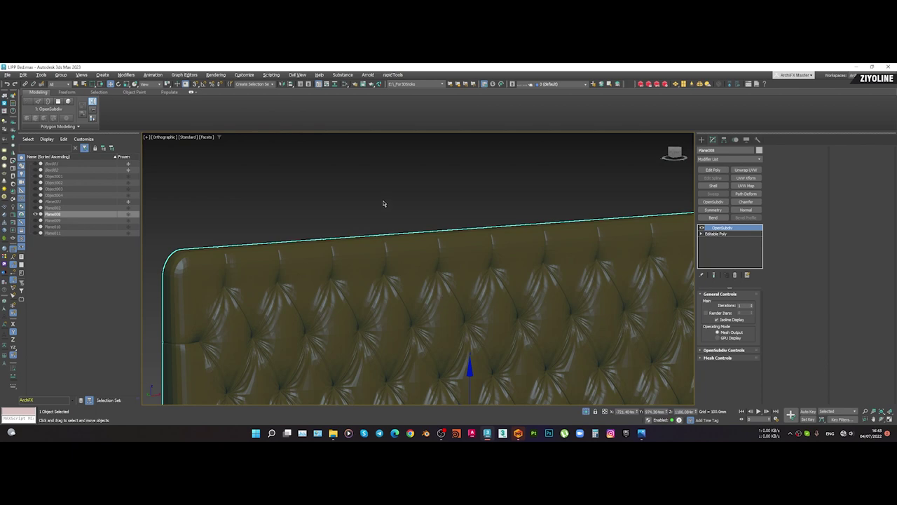
Delete the OpenSubdiv modifier from the headboard panel and leave isolation to bring back the whole bed scene
click(385, 203)
scroll(385, 203, down, 3)
click(362, 269)
right_click(746, 228)
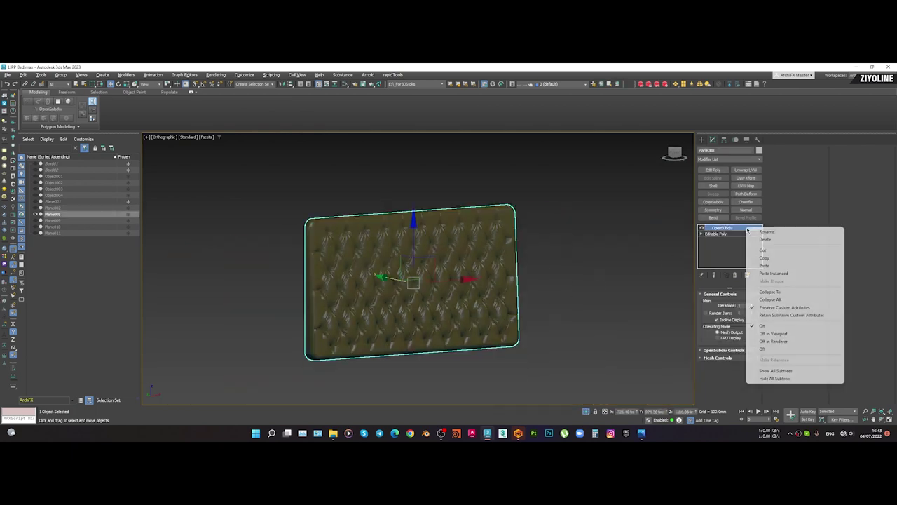
click(755, 239)
click(585, 413)
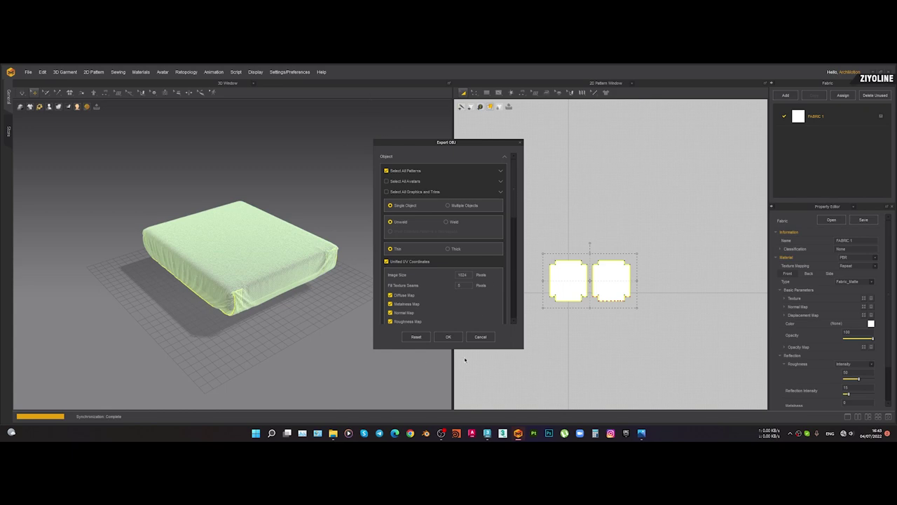
Confirm the mattress cover's OBJ export in Marvelous Designer as a single unwelded thin object, then return to 3ds Max and clear the selection
click(449, 336)
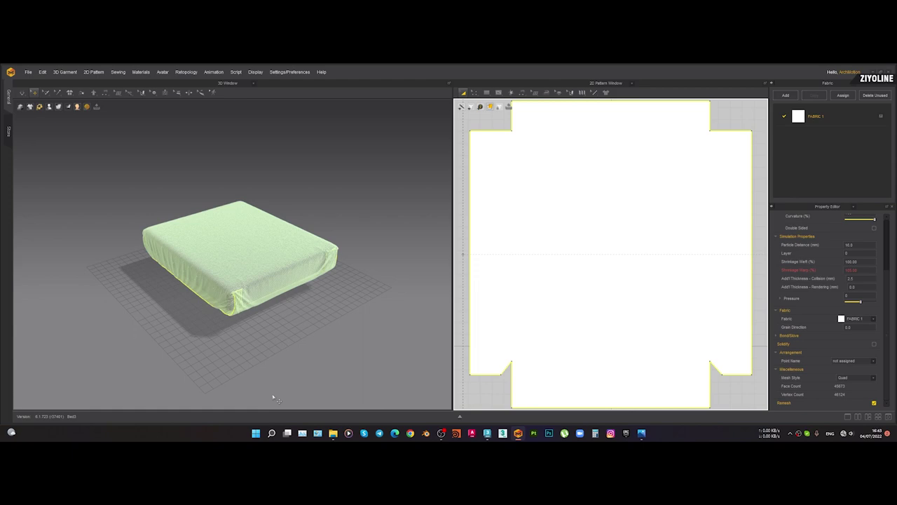
click(364, 351)
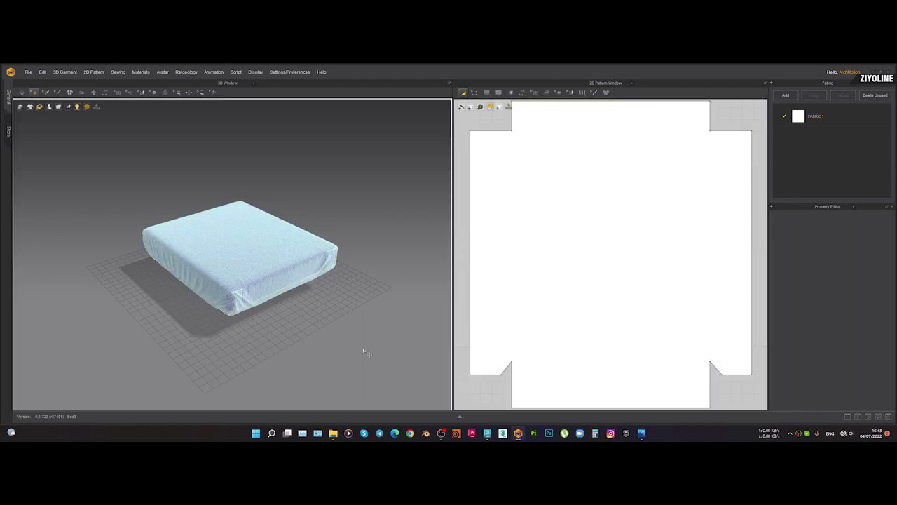
click(488, 434)
scroll(396, 235, down, 5)
middle_drag(414, 259, 366, 268)
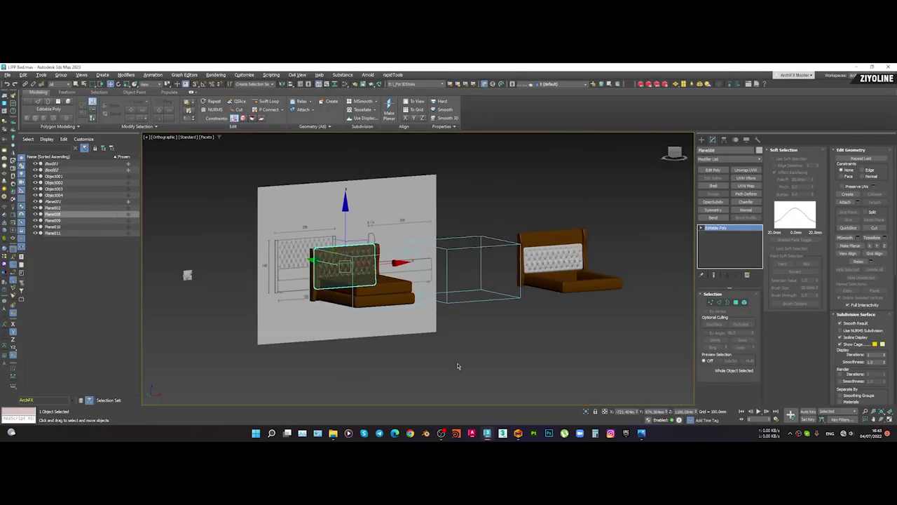
click(457, 367)
Import the exported mattress cover OBJ into the bed scene with the ZY-axis flip enabled
click(10, 75)
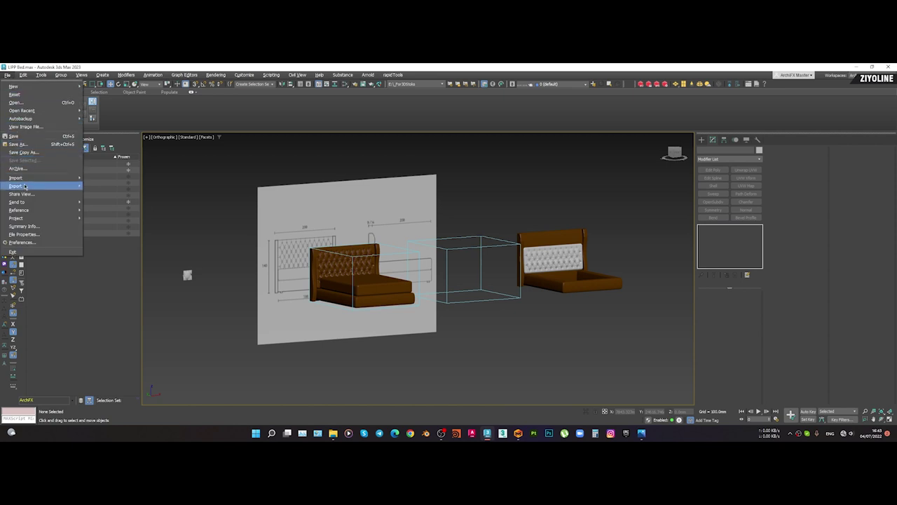
mouse_move(42, 181)
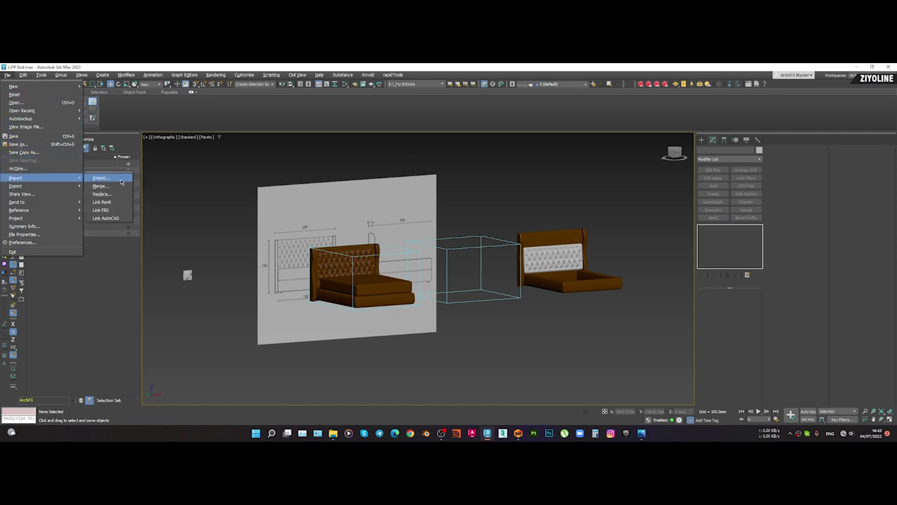
click(105, 186)
key(BackSpace)
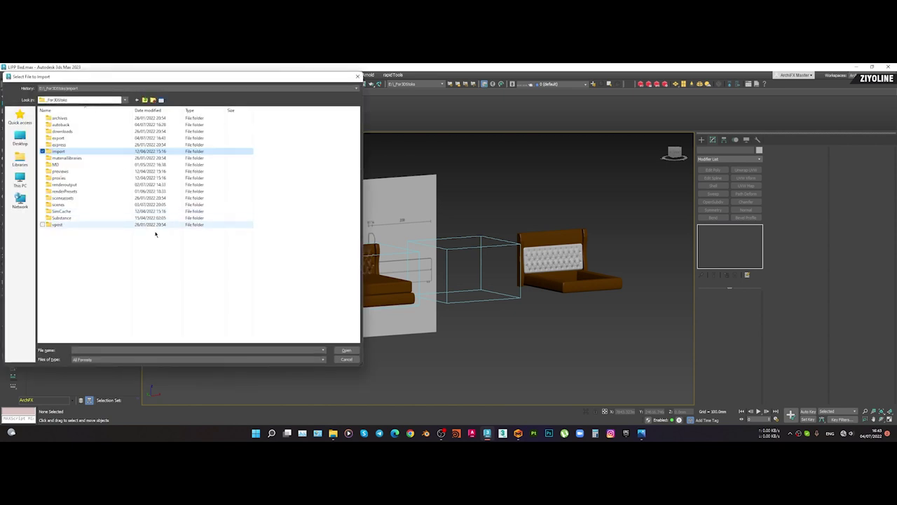
double_click(74, 142)
click(80, 122)
double_click(81, 123)
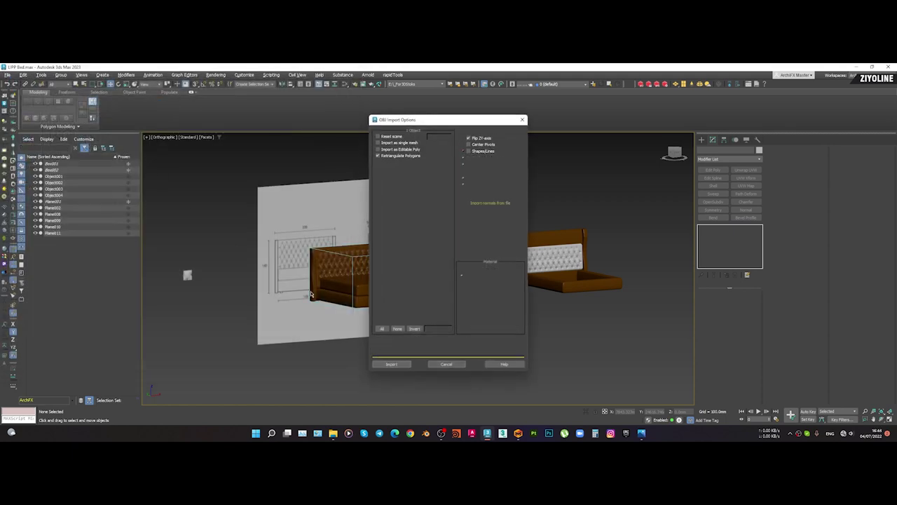
click(391, 364)
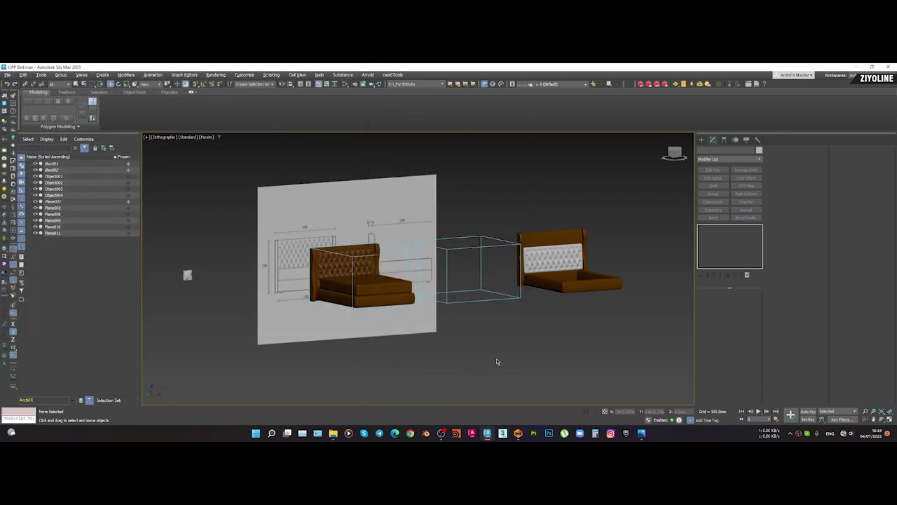
Examine how the imported cover drapes over the mattress and meets the bed base at the corners
key(z)
middle_drag(458, 344, 434, 303)
scroll(462, 361, down, 4)
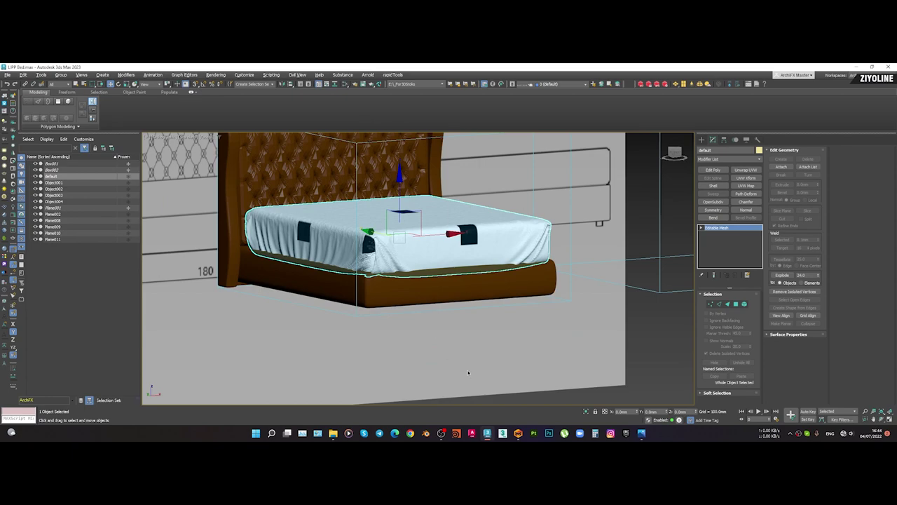
alt+middle_drag(462, 343, 368, 304)
scroll(369, 304, up, 4)
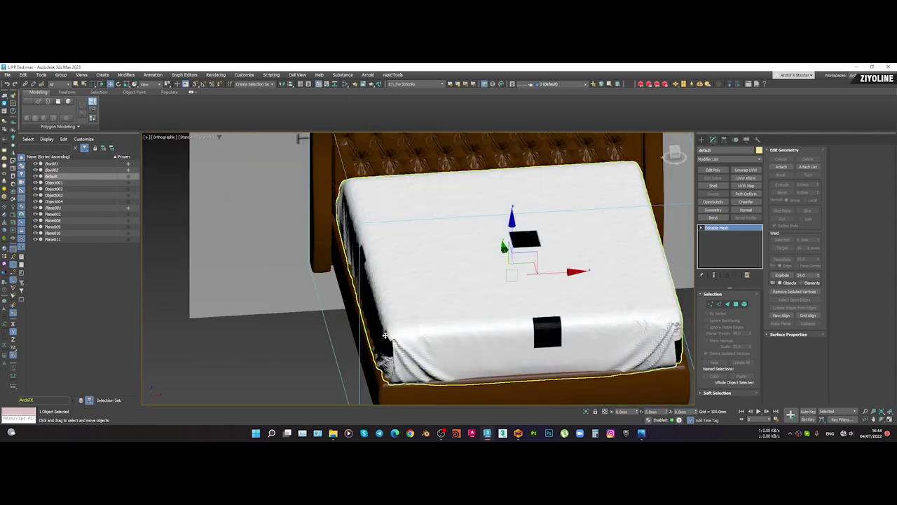
alt+middle_drag(329, 319, 332, 339)
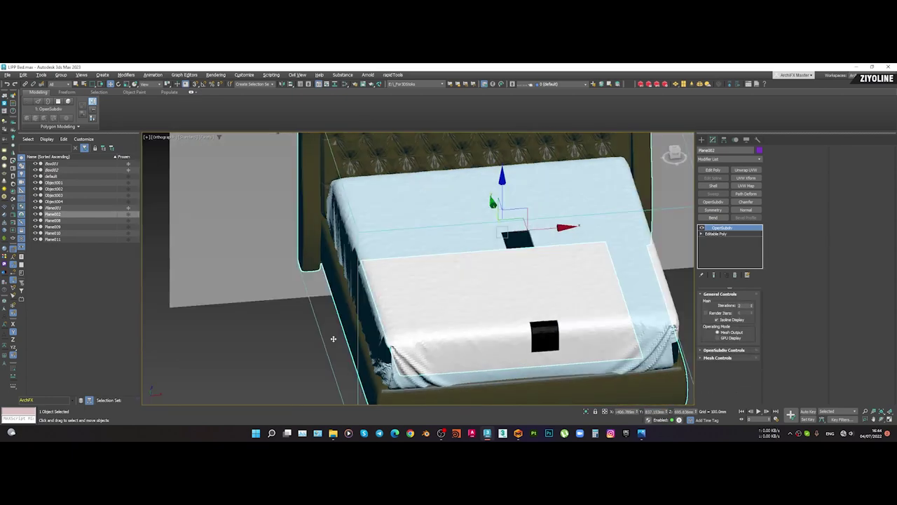
key(f)
middle_drag(544, 292, 426, 294)
scroll(372, 330, up, 2)
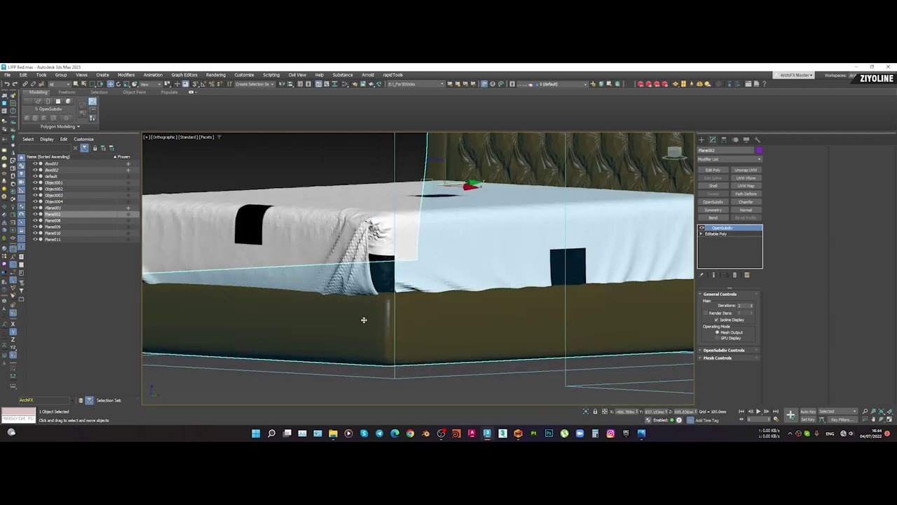
Select the imported mattress cover and delete it from the scene
scroll(339, 302, down, 2)
click(336, 283)
alt+middle_drag(335, 281, 394, 289)
scroll(459, 289, down, 2)
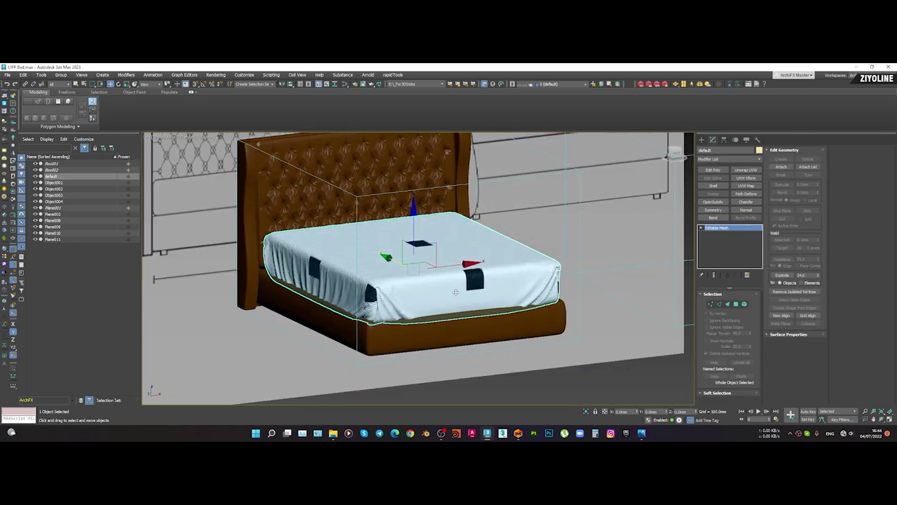
key(Delete)
Select the bed body and delete its OpenSubdiv modifier
click(408, 320)
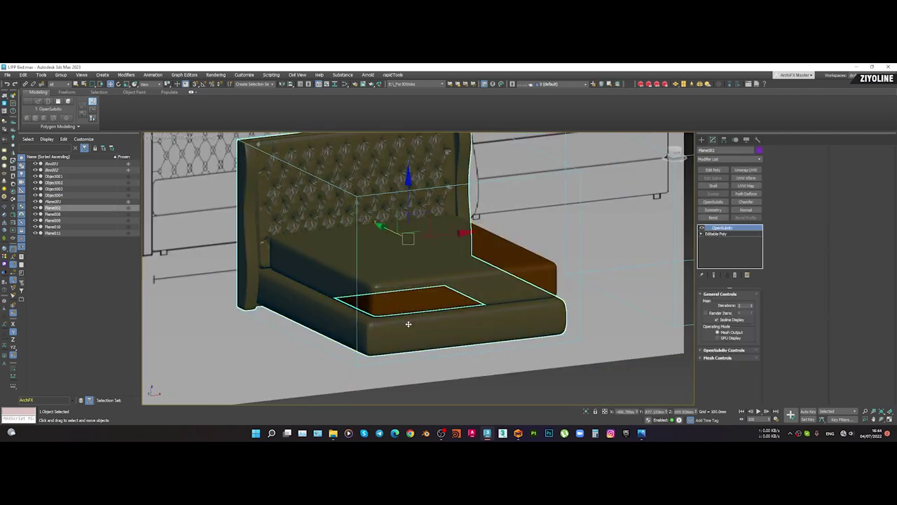
right_click(731, 229)
click(733, 242)
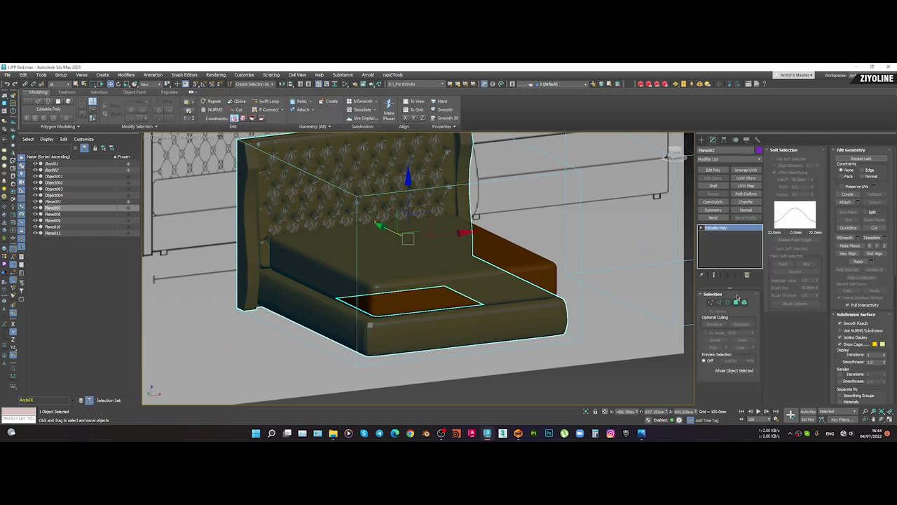
Detach the bed's lower base frame element as a separate object and leave element editing
click(744, 302)
click(489, 325)
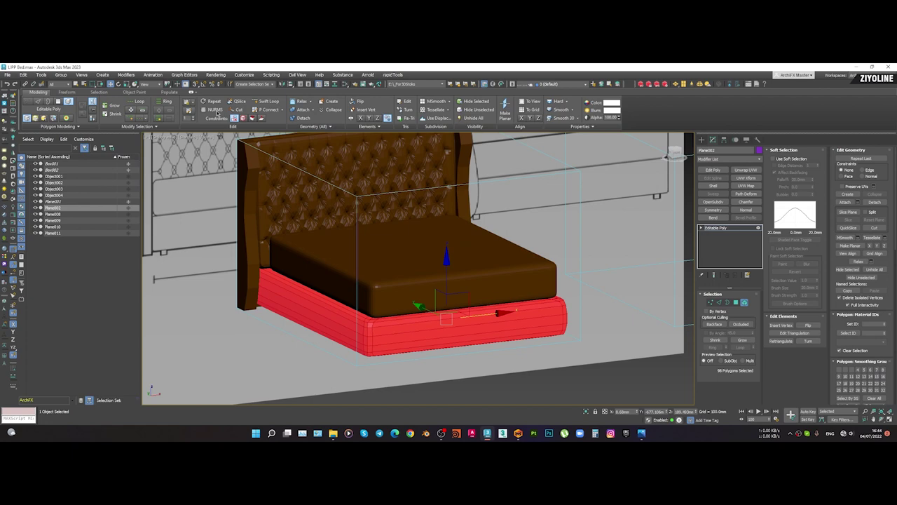
click(301, 118)
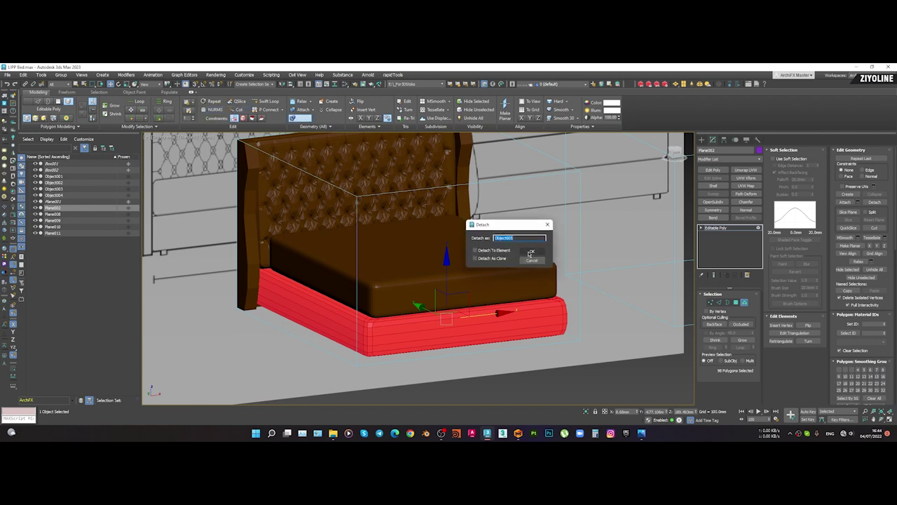
click(531, 252)
click(744, 302)
Add an OpenSubdiv modifier to the detached bed base and export it as a quad OBJ, overwriting a file in the export folder
click(391, 321)
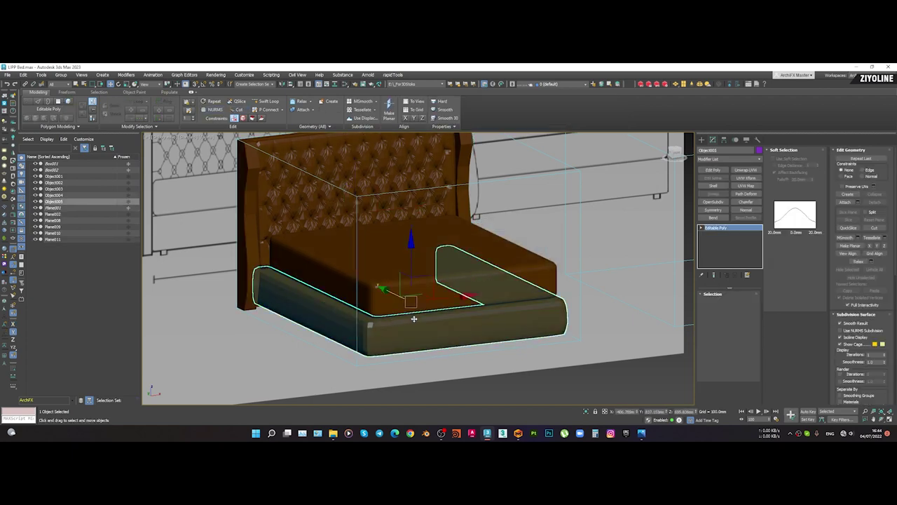
click(713, 201)
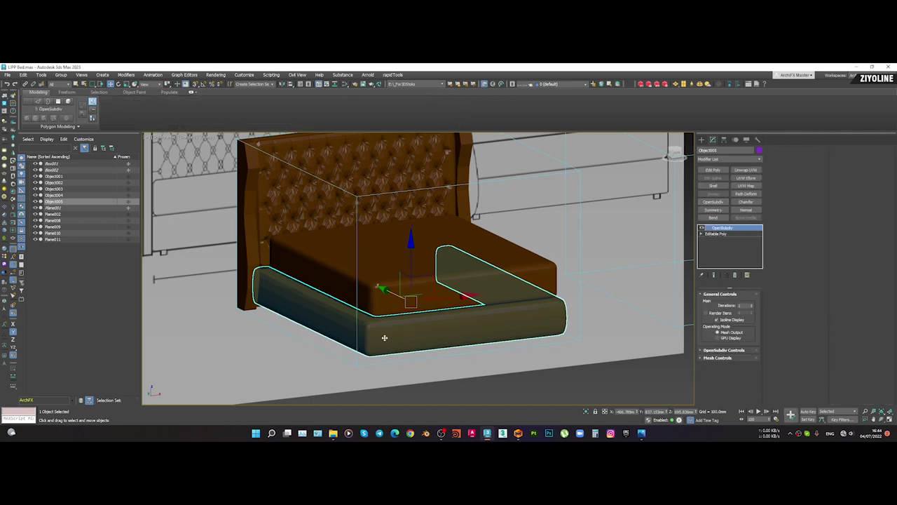
click(7, 74)
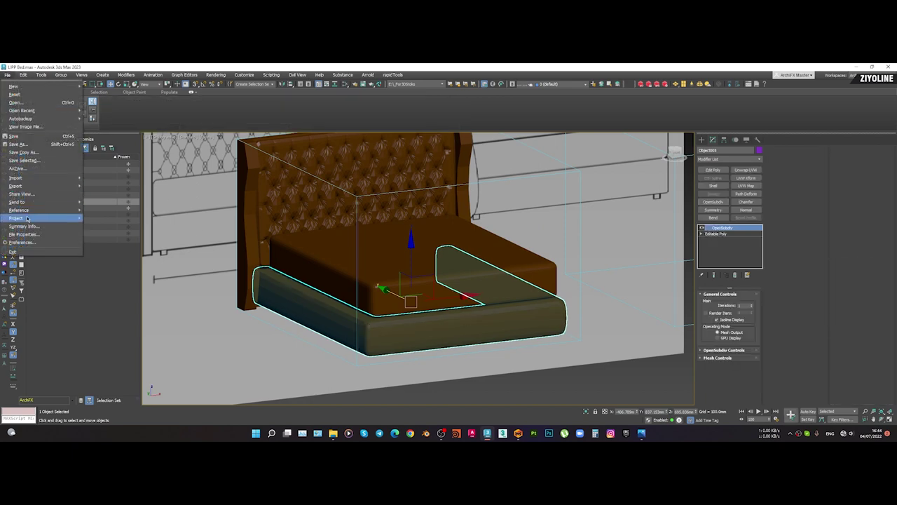
mouse_move(33, 187)
click(119, 196)
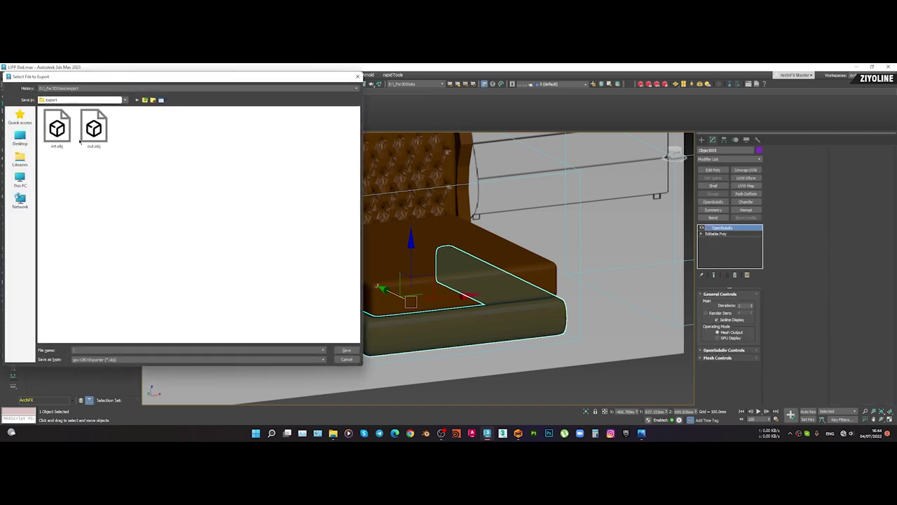
double_click(58, 128)
click(460, 255)
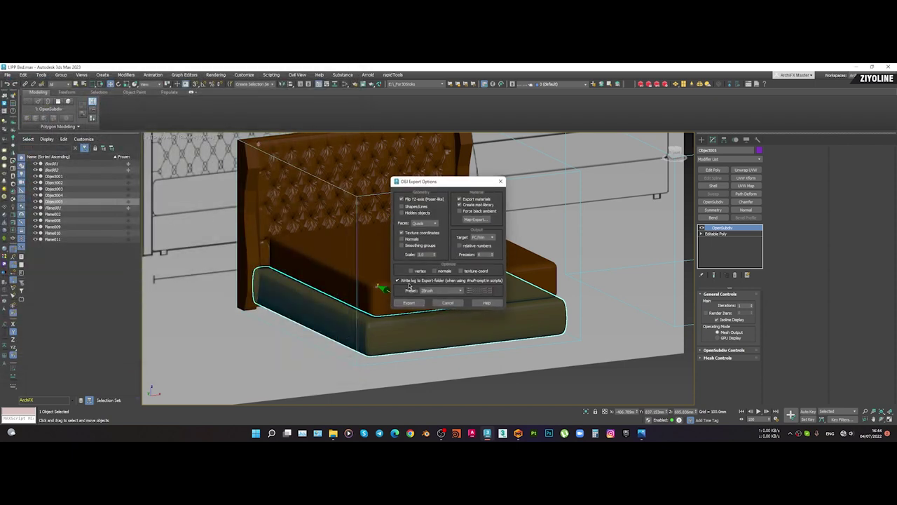
click(409, 302)
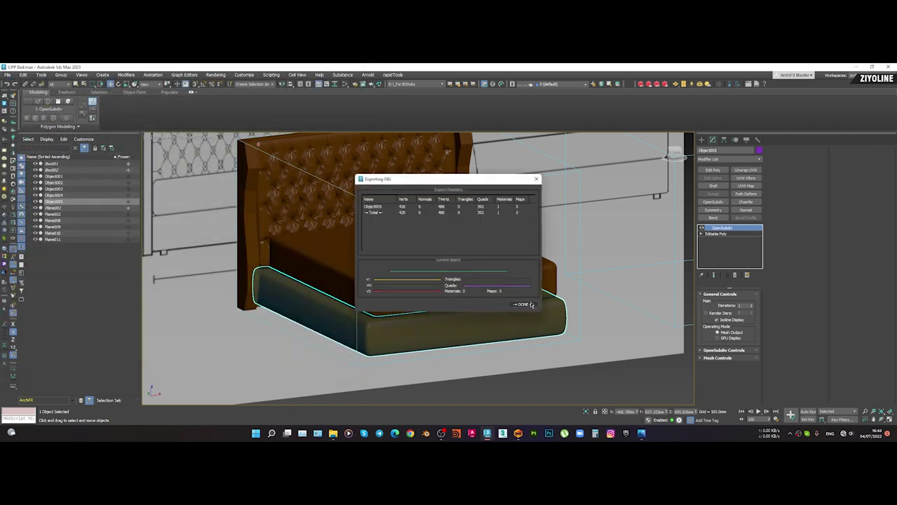
click(522, 303)
Switch to Marvelous Designer and delete the mattress avatar from under the cover
click(518, 432)
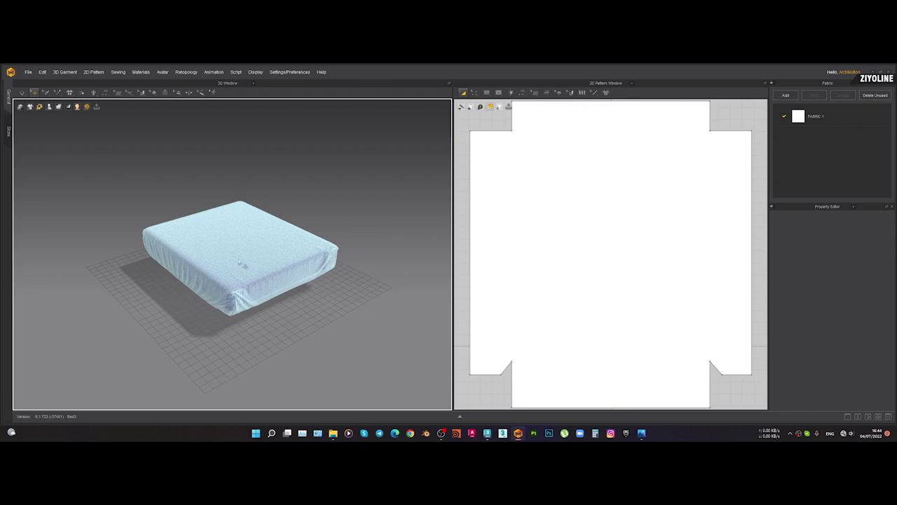
click(162, 71)
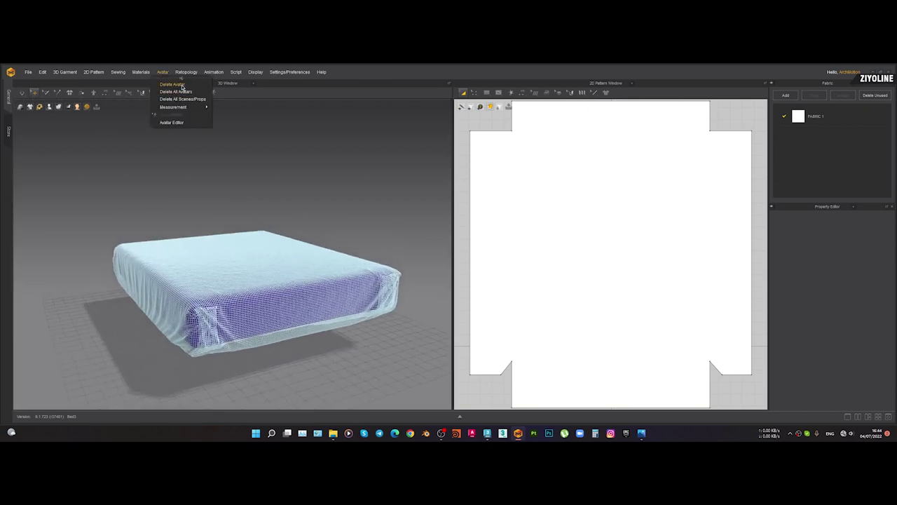
click(181, 87)
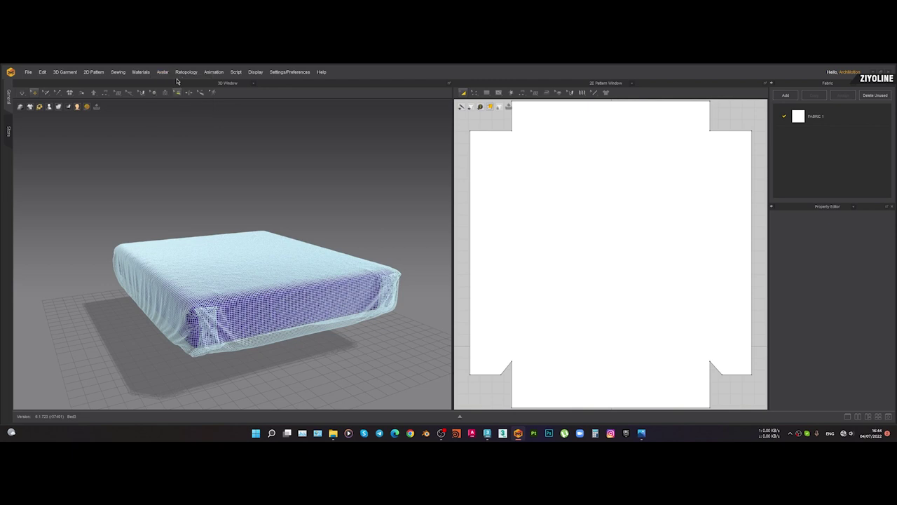
click(162, 71)
click(182, 86)
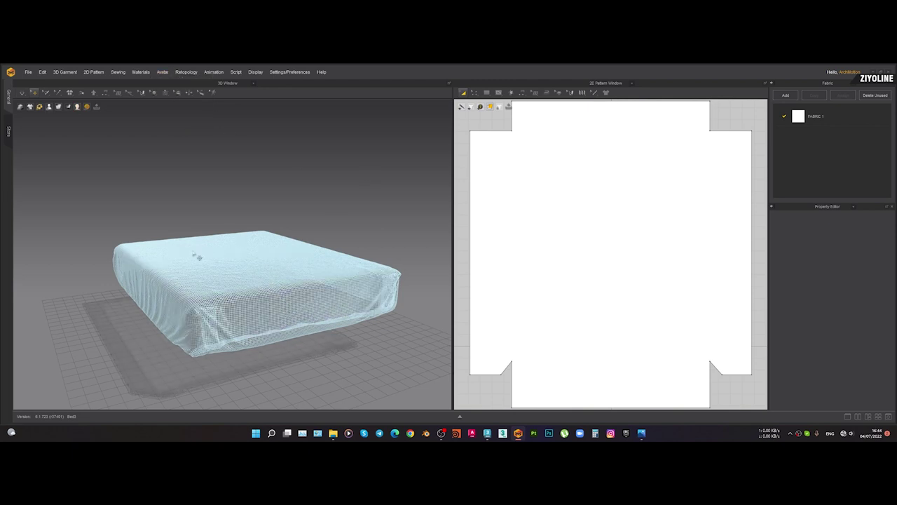
Add out.obj from the _For3DStoks export folder to the project as an avatar and accept the import options
click(28, 72)
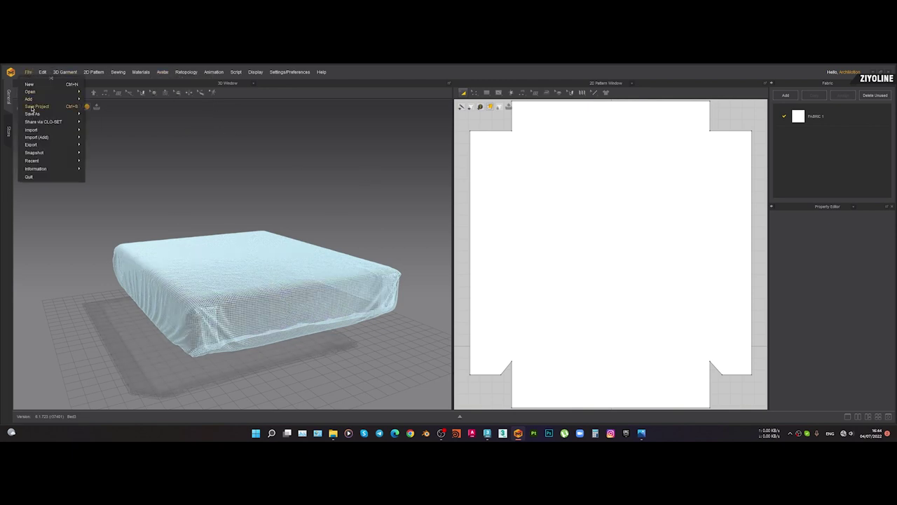
mouse_move(44, 132)
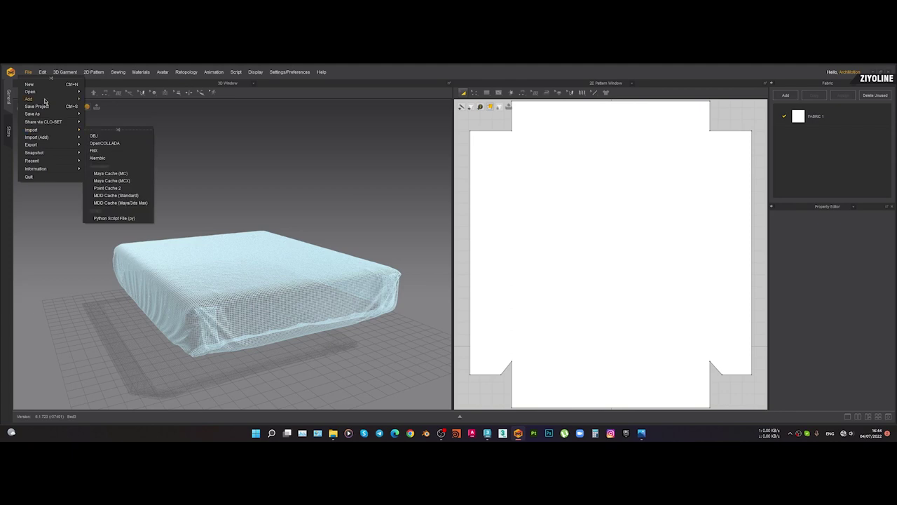
mouse_move(58, 99)
click(99, 113)
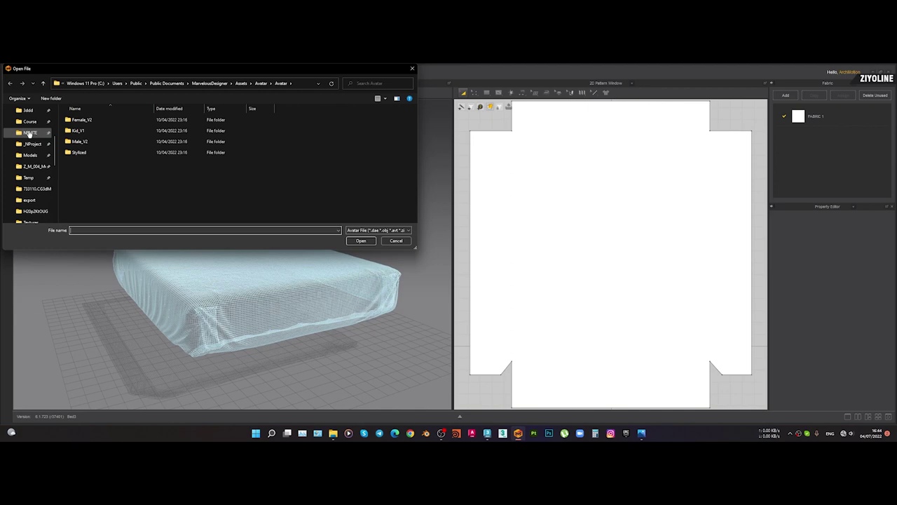
scroll(28, 173, up, 1)
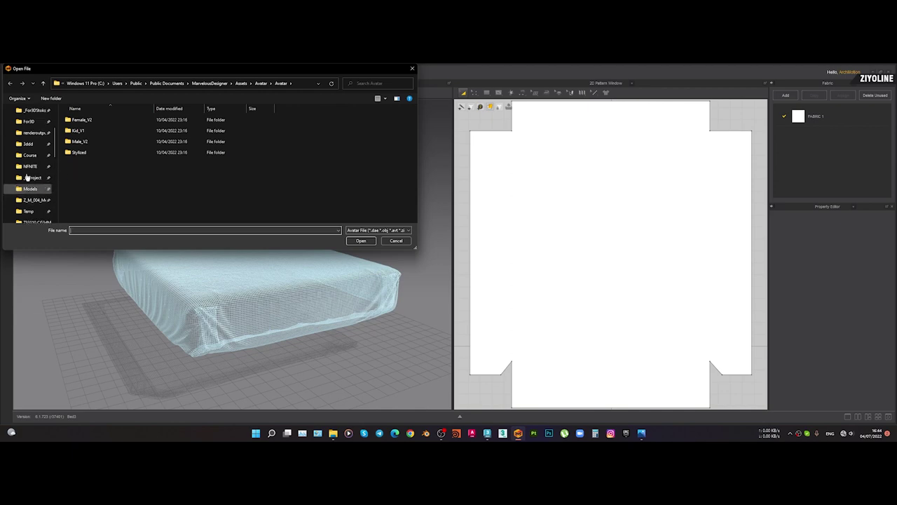
click(29, 110)
double_click(90, 150)
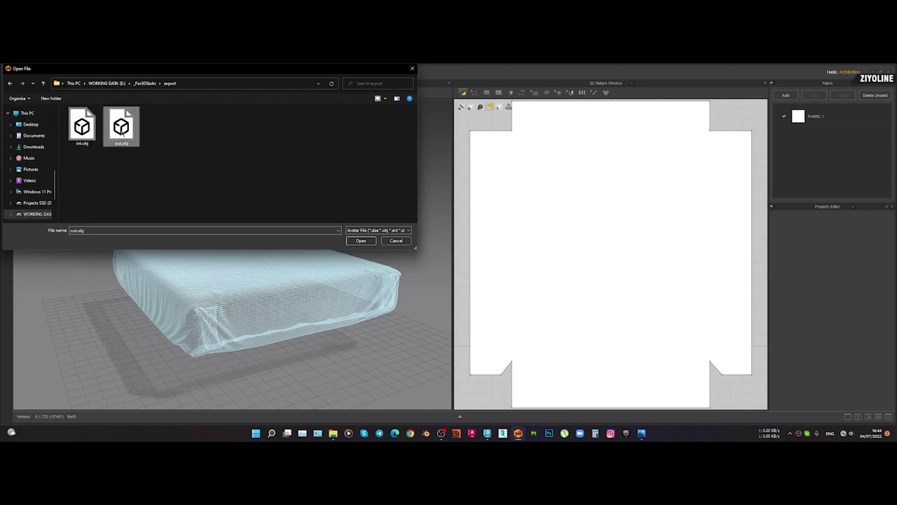
double_click(121, 127)
click(475, 326)
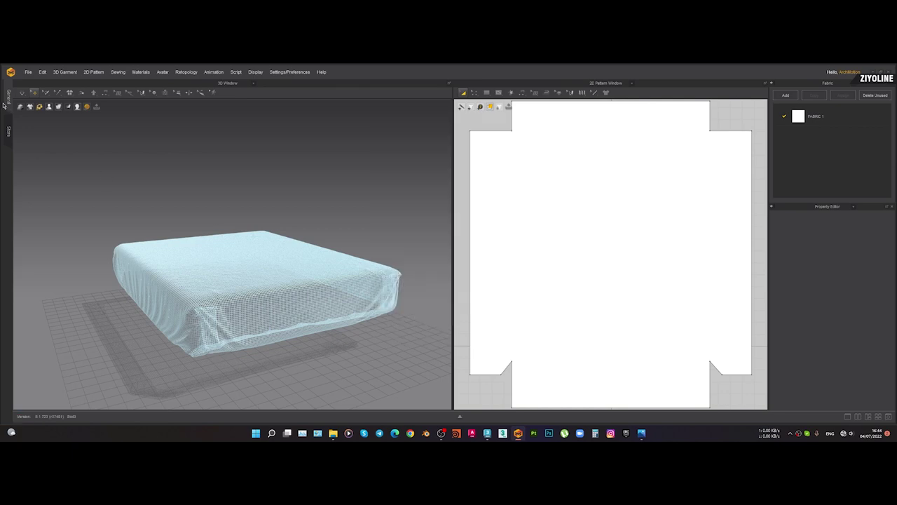
Add the exported bed base OBJ from the _For3DStoks folder to the project and accept the import options
click(28, 71)
mouse_move(67, 102)
click(95, 113)
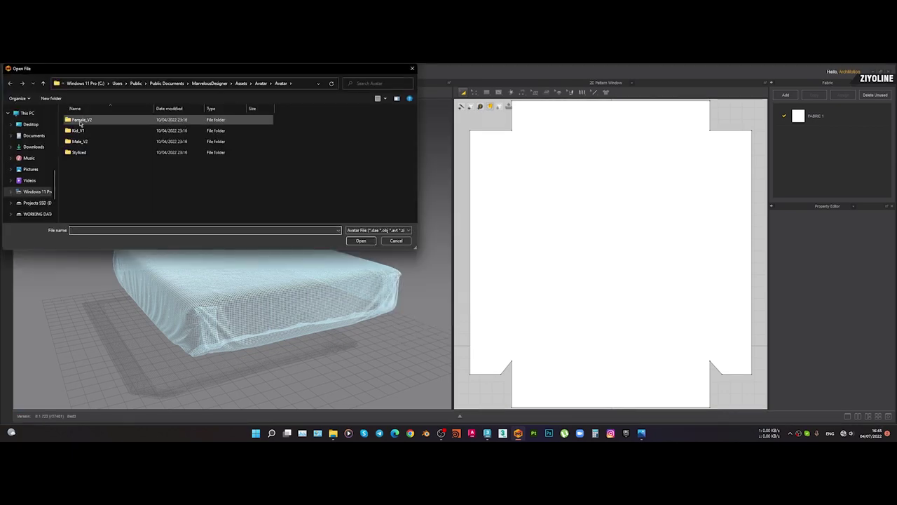
scroll(38, 119, up, 5)
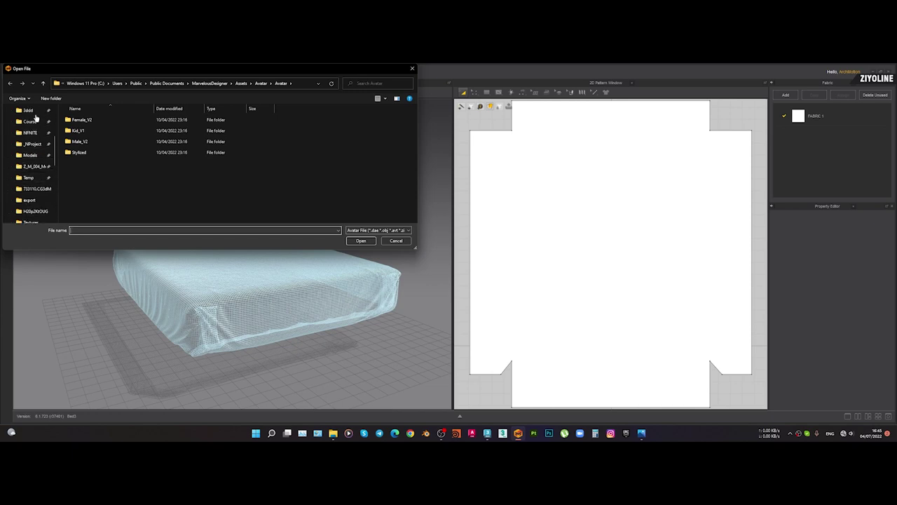
click(28, 110)
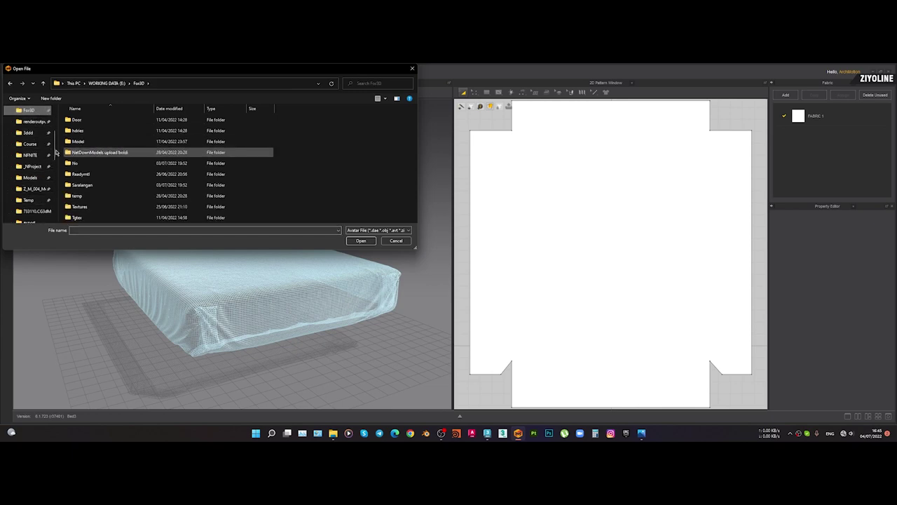
click(27, 124)
scroll(27, 124, up, 1)
click(29, 123)
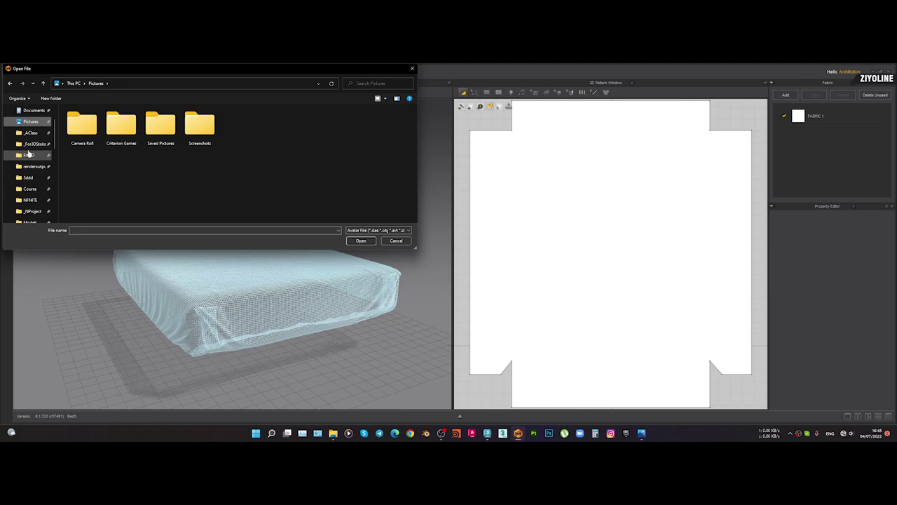
click(31, 144)
double_click(93, 152)
click(95, 128)
double_click(94, 127)
click(445, 326)
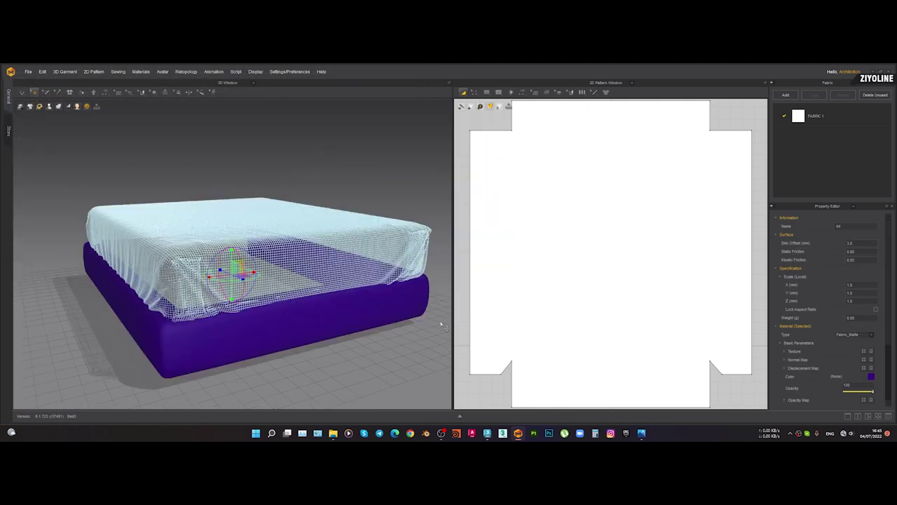
click(223, 270)
right_drag(222, 270, 295, 285)
click(242, 282)
right_drag(241, 282, 250, 254)
drag(242, 254, 268, 236)
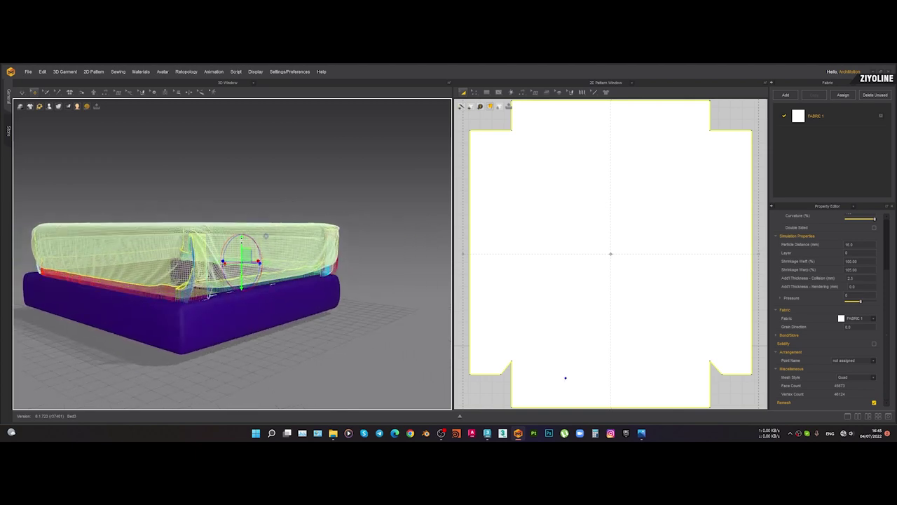
key(ctrl+z)
Select both cover pattern pieces and raise the whole cover slightly above the bed base
scroll(554, 235, down, 10)
drag(517, 181, 704, 337)
click(211, 256)
drag(211, 235, 212, 220)
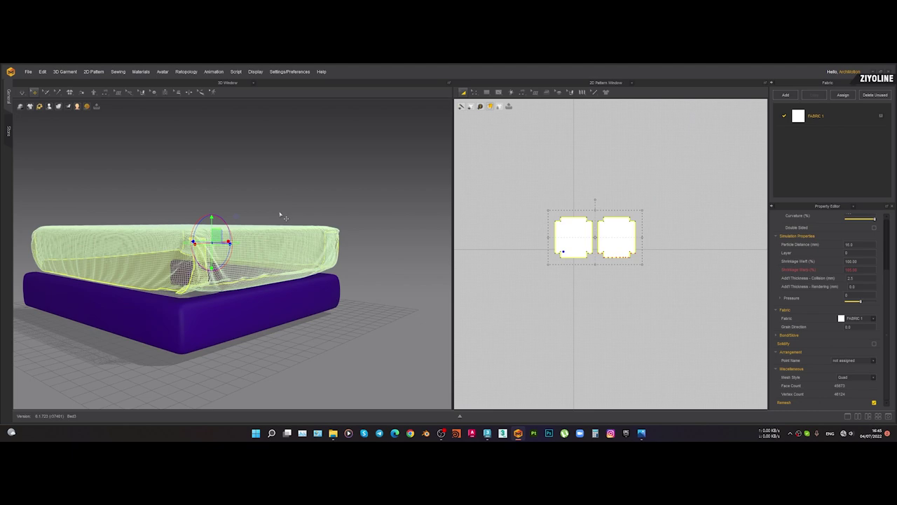
Simulate the cover over the bed base and adjust the height of both pieces slightly
key(space)
right_drag(205, 268, 195, 250)
scroll(196, 270, up, 2)
click(199, 250)
mouse_move(195, 230)
mouse_down()
mouse_move(195, 241)
mouse_move(195, 233)
mouse_up()
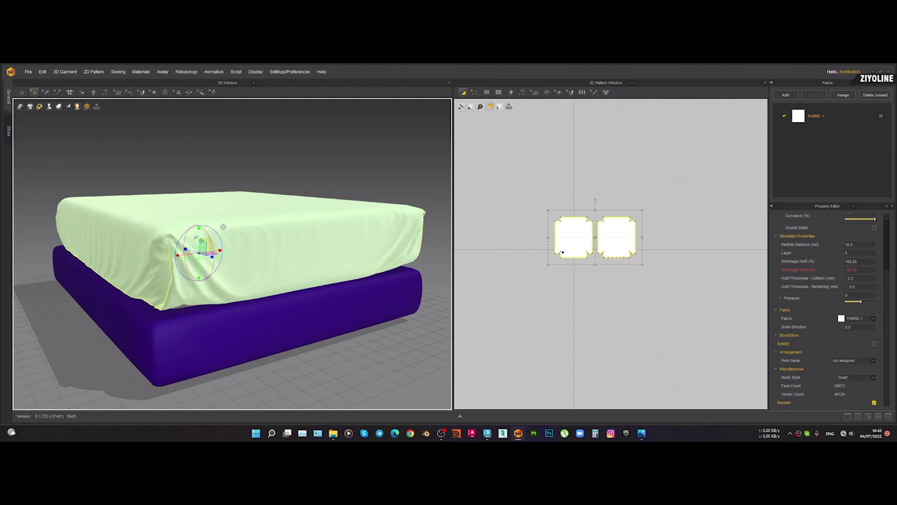
Try simulating the cover again, inspect the drape from all sides and undo the result
key(space)
click(220, 155)
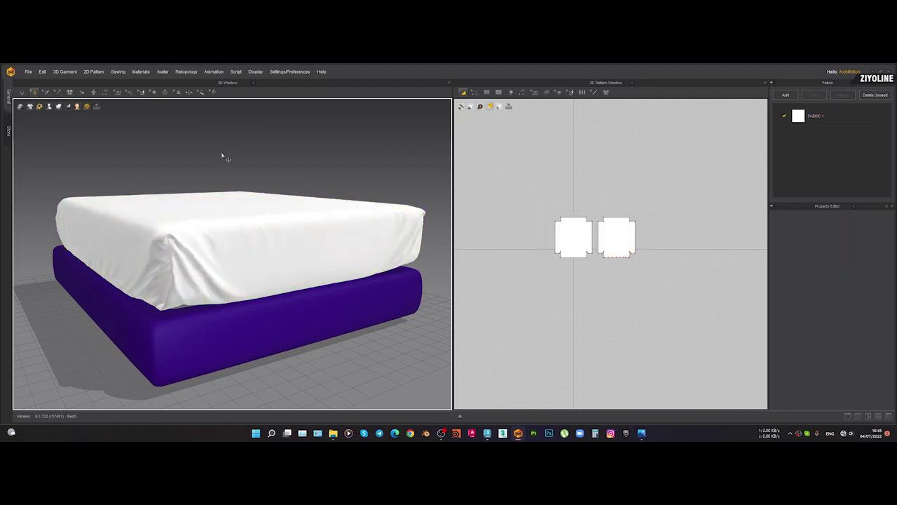
key(space)
click(210, 223)
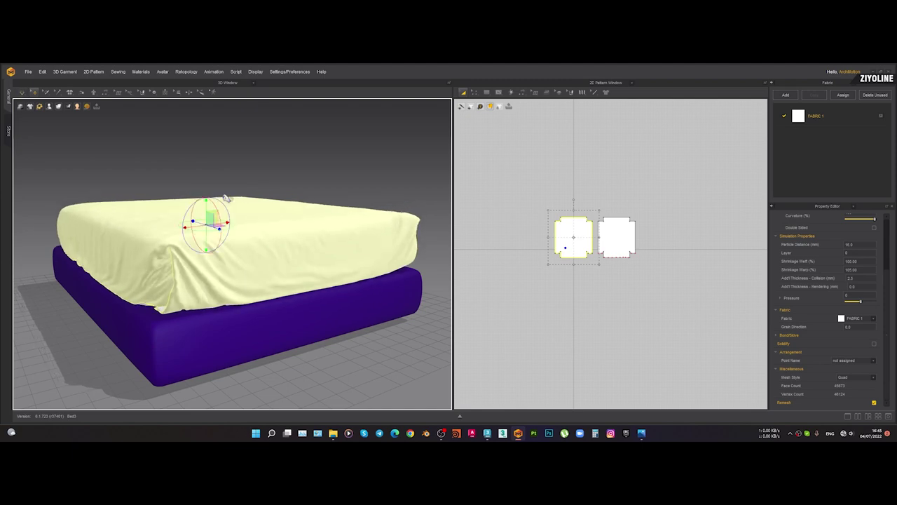
click(345, 190)
right_drag(345, 189, 61, 182)
scroll(279, 283, up, 3)
scroll(279, 284, down, 3)
right_drag(316, 239, 226, 259)
click(218, 235)
mouse_move(315, 242)
right_down()
mouse_move(267, 226)
mouse_move(274, 215)
mouse_move(316, 208)
mouse_move(388, 246)
mouse_move(260, 276)
mouse_move(302, 242)
right_up()
scroll(260, 276, down, 3)
click(309, 247)
key(ctrl+z)
click(368, 324)
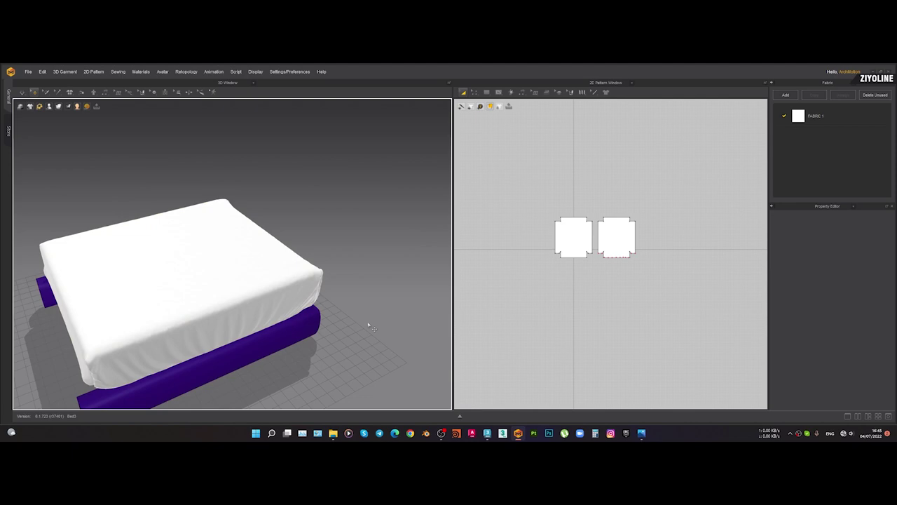
Select all pattern pieces and lower the whole cover onto the bed base
right_drag(213, 319, 176, 255)
click(266, 238)
right_drag(266, 238, 266, 227)
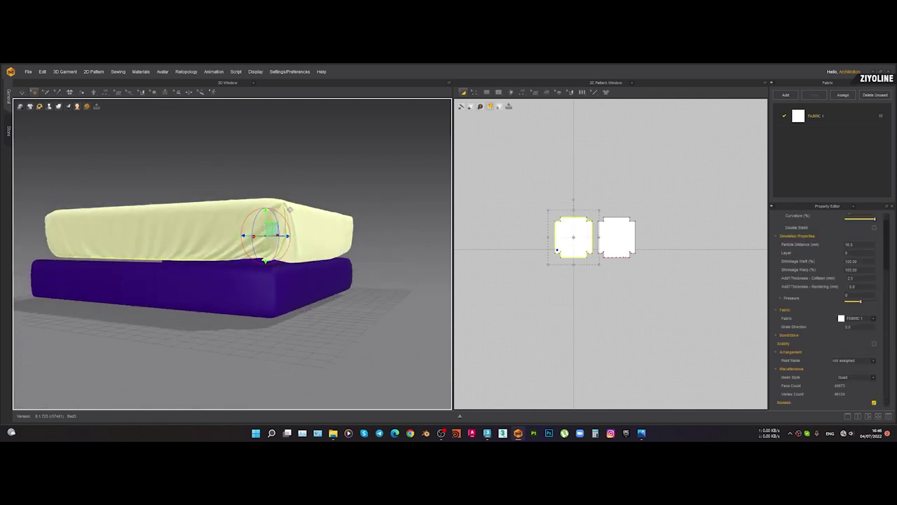
click(551, 192)
key(ctrl+a)
scroll(362, 255, up, 3)
click(288, 236)
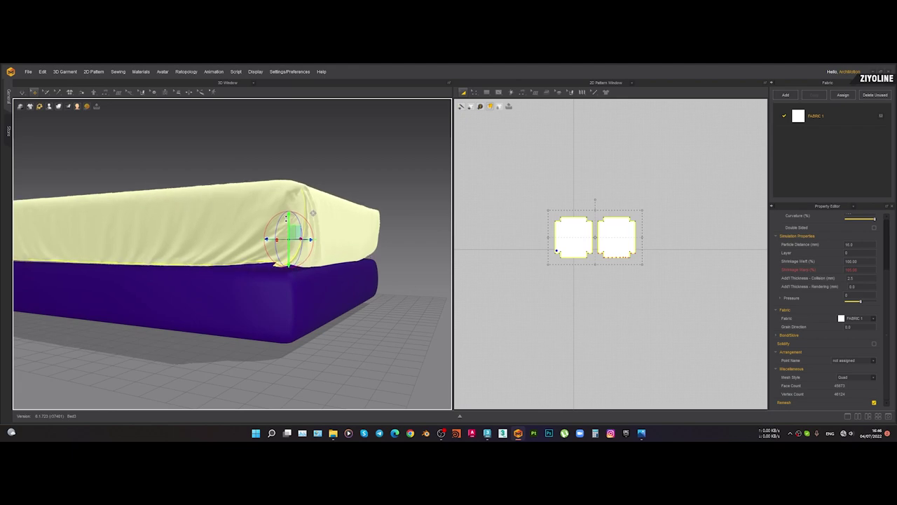
Examine how the lowered cover fits the bed base at the front corner and review its two pattern pieces
click(262, 302)
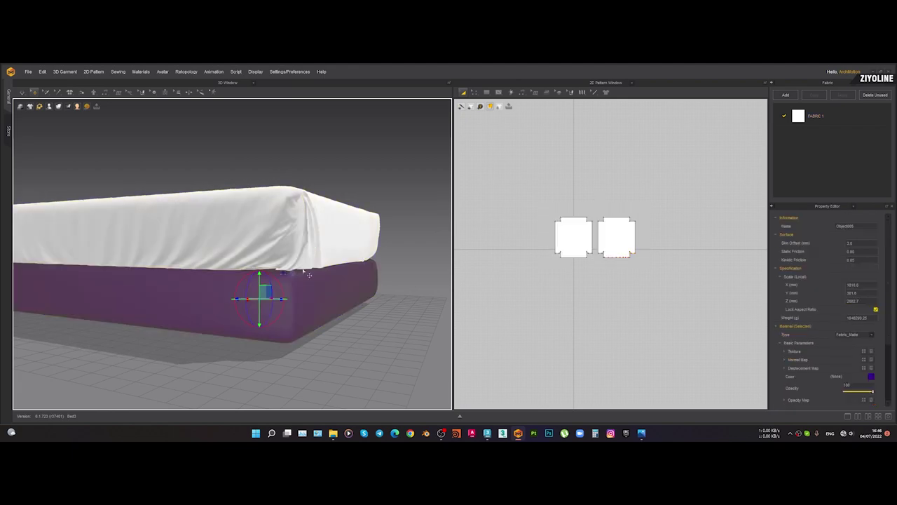
drag(305, 268, 373, 258)
right_drag(299, 211, 290, 232)
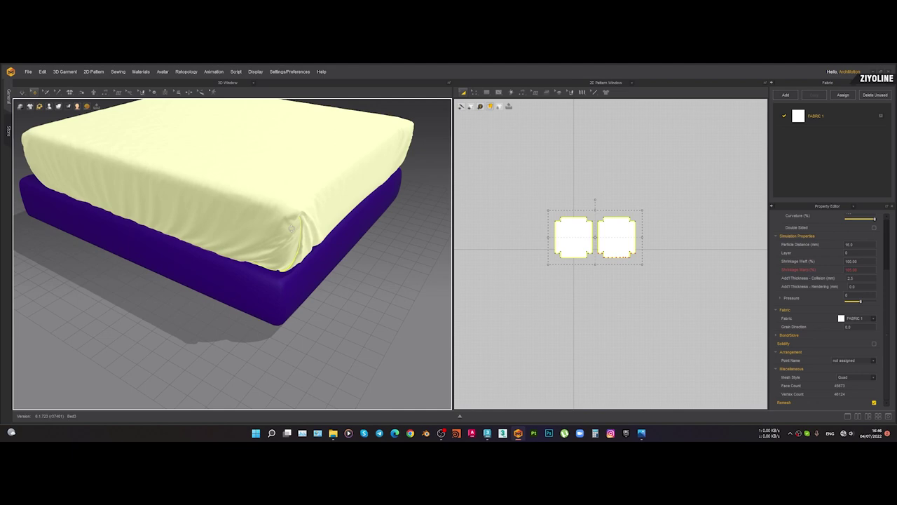
middle_drag(288, 210, 276, 254)
right_drag(276, 254, 271, 242)
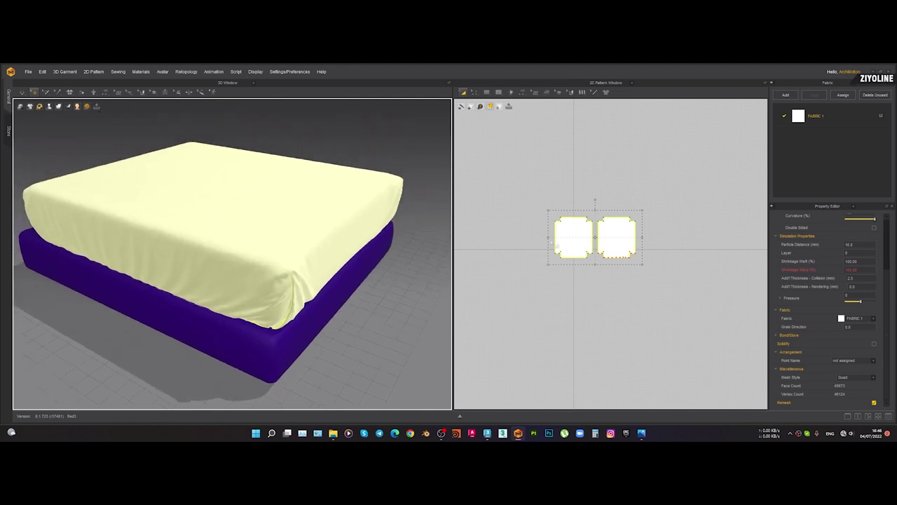
click(301, 240)
click(595, 281)
click(618, 241)
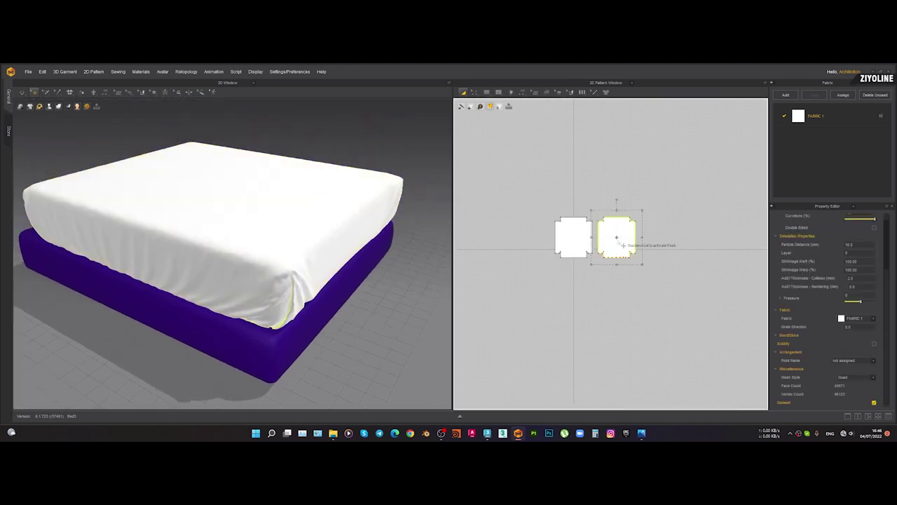
scroll(557, 265, up, 3)
middle_drag(583, 271, 538, 277)
click(566, 312)
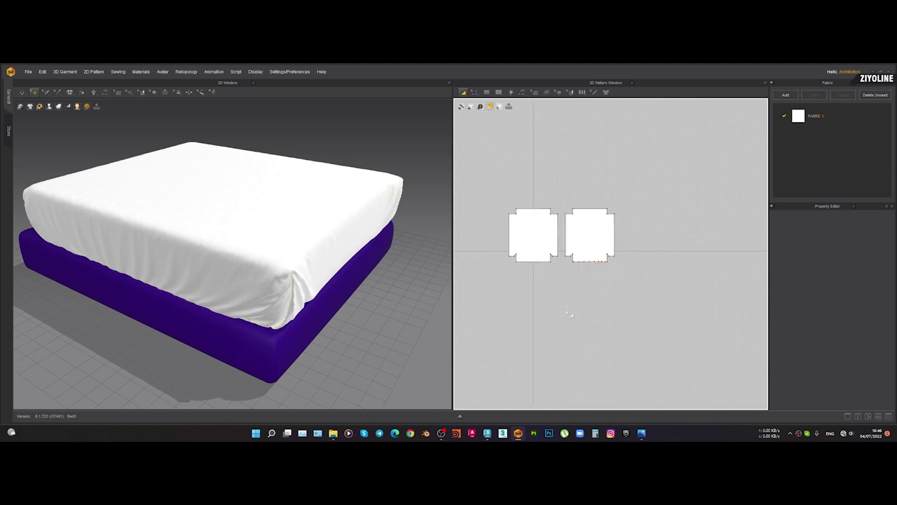
scroll(494, 230, up, 1)
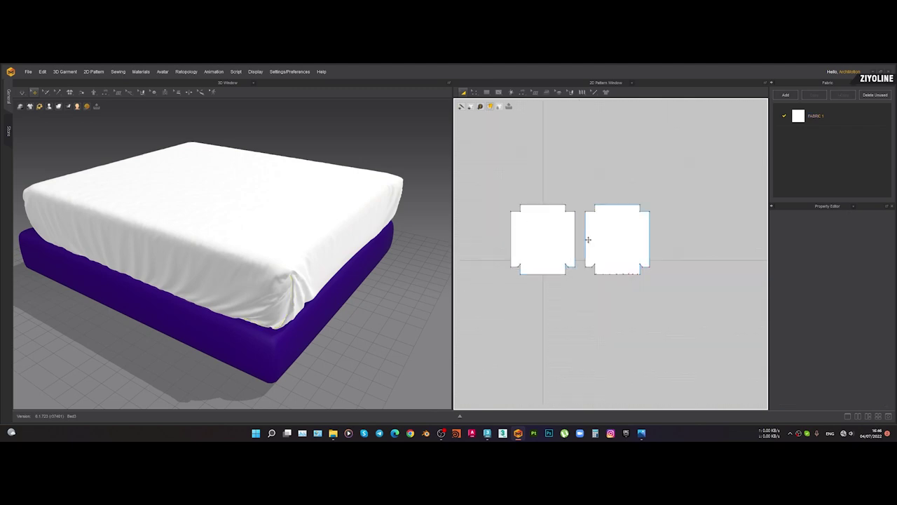
Pin points on the upper cover piece along the near side and front top edges of the mattress
click(186, 233)
click(403, 271)
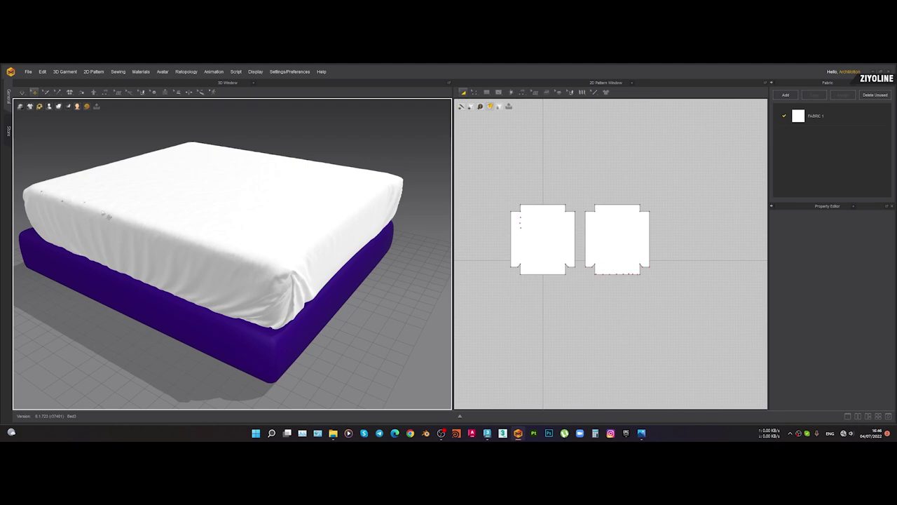
click(207, 242)
click(244, 250)
click(278, 261)
click(300, 258)
drag(342, 239, 373, 209)
mouse_move(325, 201)
right_down()
mouse_move(227, 228)
mouse_move(205, 256)
right_up()
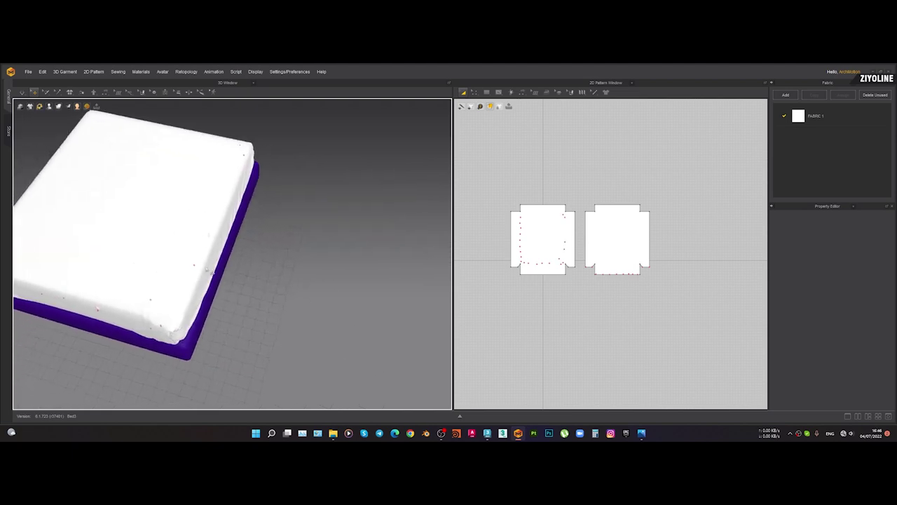
Continue pinning the upper cover piece along the remaining side and far top edges
click(197, 274)
click(210, 246)
click(221, 220)
click(227, 198)
click(238, 174)
click(221, 140)
click(198, 136)
click(181, 129)
click(100, 120)
Scatter pins across the middle of the cover's top surface
click(76, 133)
click(74, 159)
click(50, 200)
click(35, 231)
click(34, 243)
click(63, 242)
click(87, 226)
click(100, 185)
click(118, 160)
click(136, 156)
click(173, 171)
click(173, 217)
click(154, 256)
click(140, 278)
right_drag(165, 260, 267, 255)
middle_drag(268, 255, 297, 266)
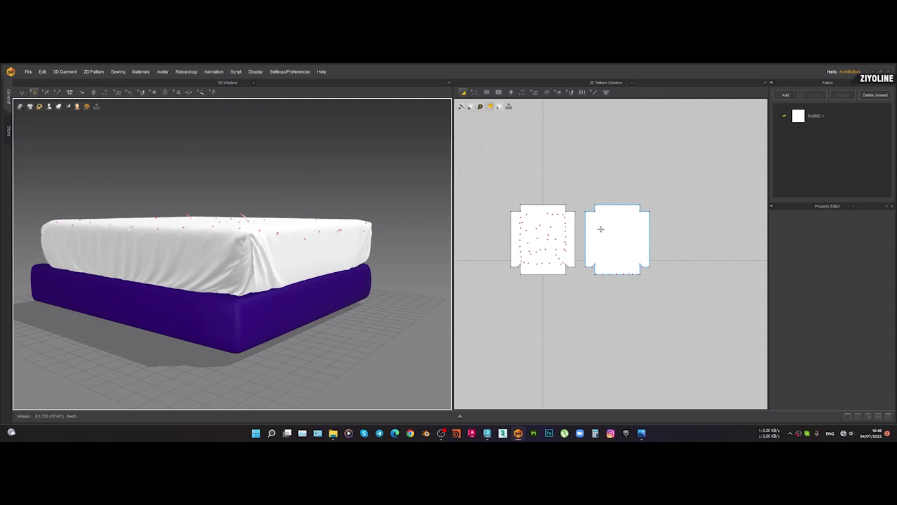
Pin the cover's underside piece with points along its edges and across its middle
right_drag(255, 256, 120, 191)
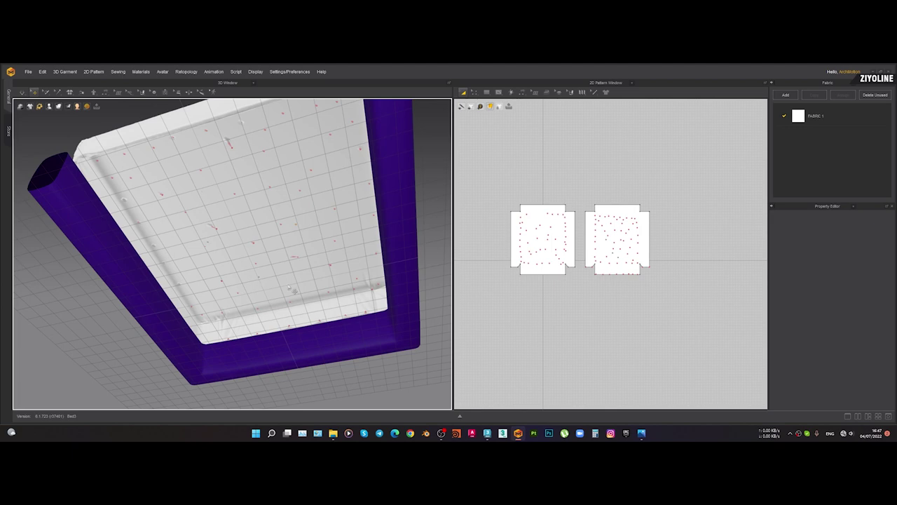
scroll(293, 290, down, 3)
right_drag(293, 290, 272, 312)
scroll(272, 311, up, 2)
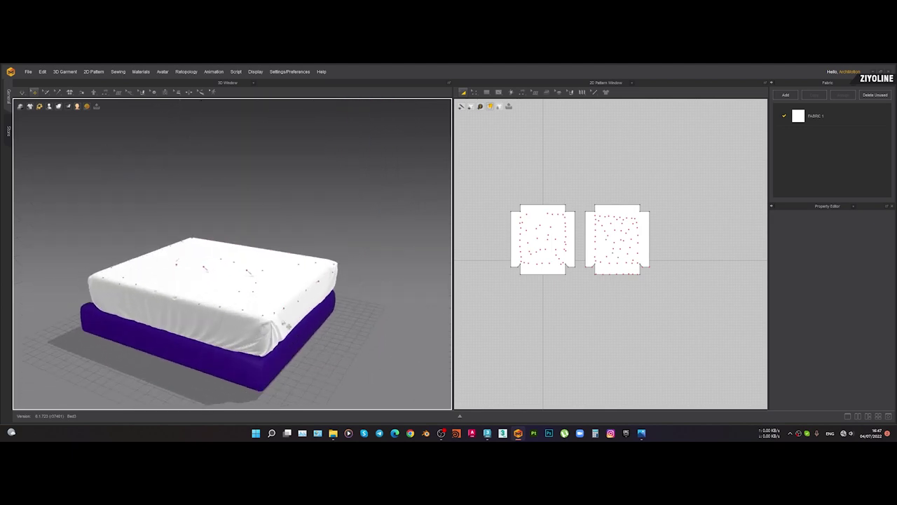
Test the pinned cover by running the simulation, undo the result and check the pins around the front corner
key(space)
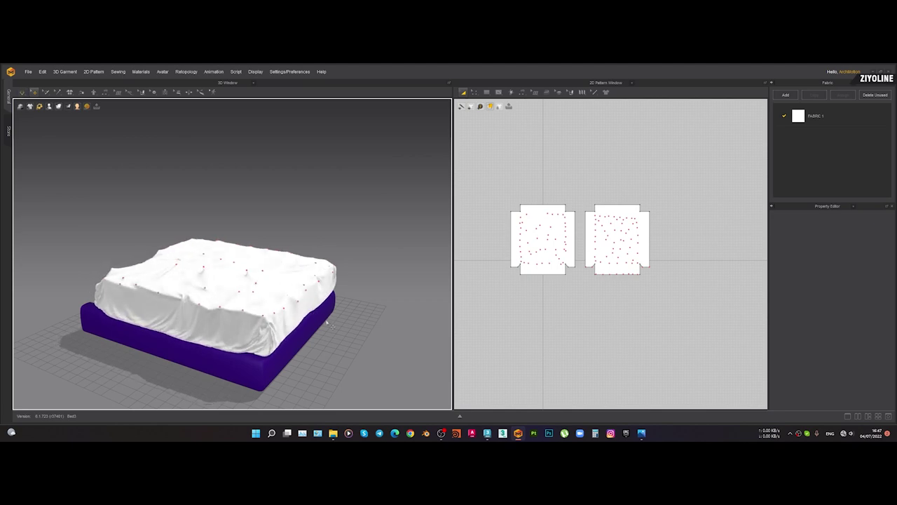
key(ctrl+z)
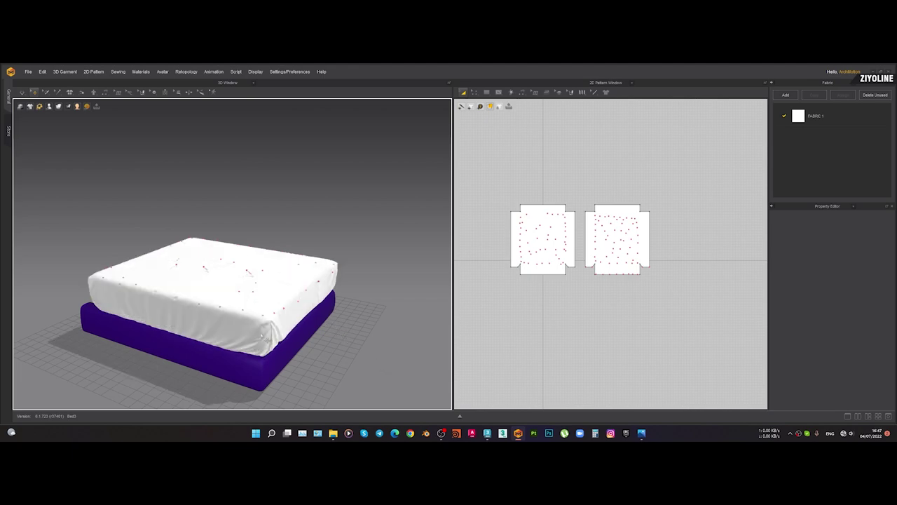
scroll(262, 336, up, 2)
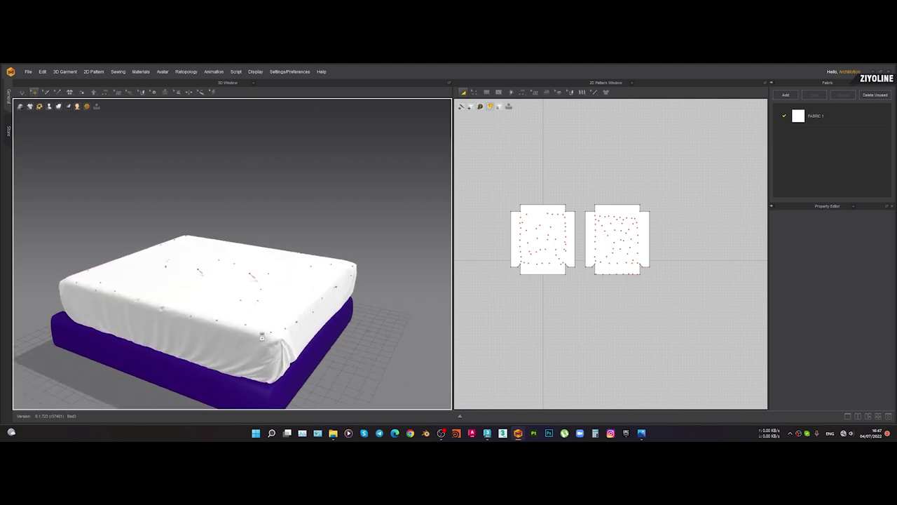
scroll(265, 344, up, 3)
right_drag(265, 344, 275, 304)
click(303, 307)
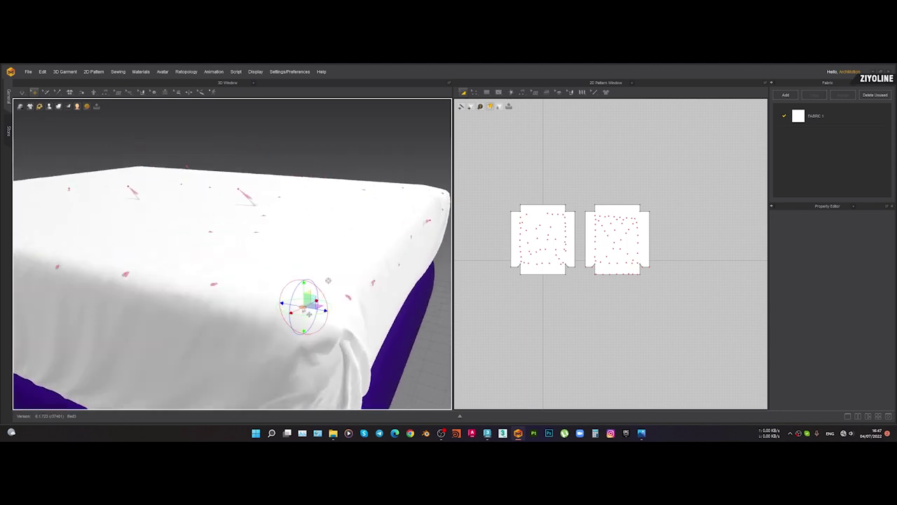
right_drag(328, 281, 309, 268)
scroll(557, 253, up, 2)
click(587, 320)
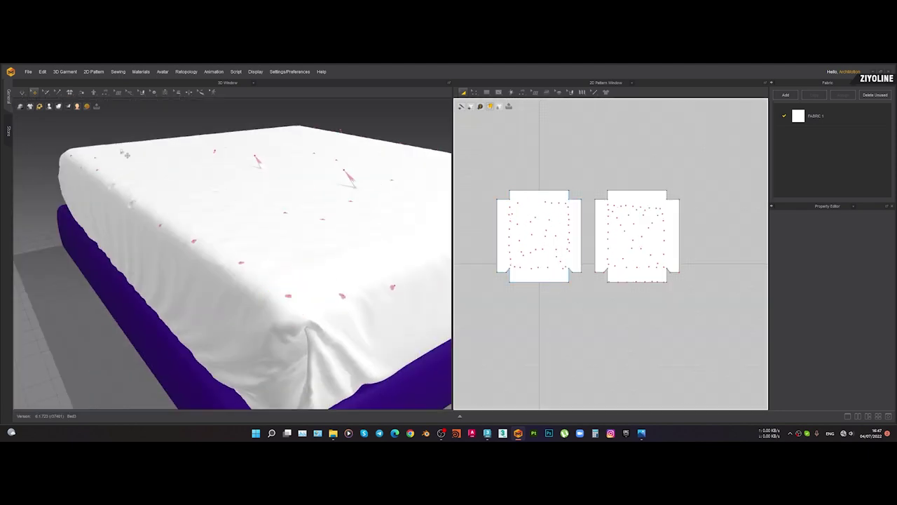
Use Pin (Box) to pin the entire mesh of the first cover pattern piece in the 2D layout
click(47, 93)
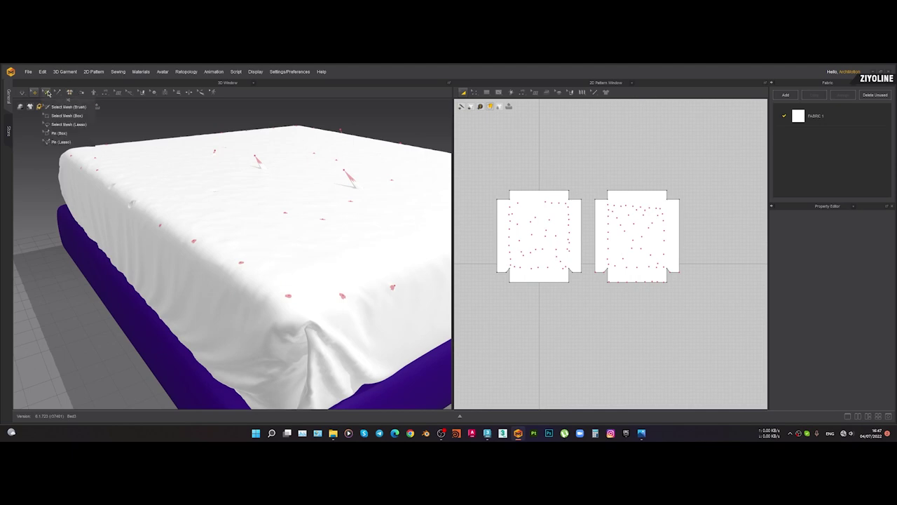
click(62, 134)
scroll(508, 221, up, 5)
scroll(513, 223, up, 5)
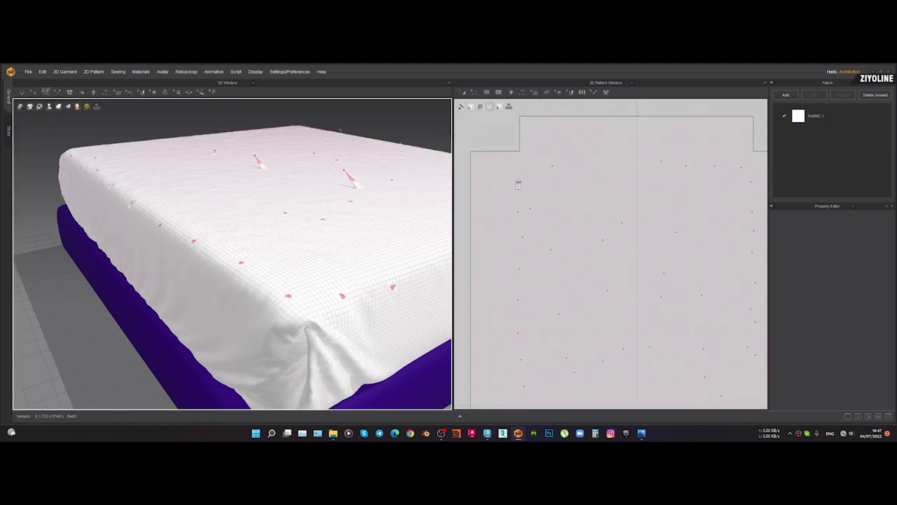
scroll(537, 199, down, 6)
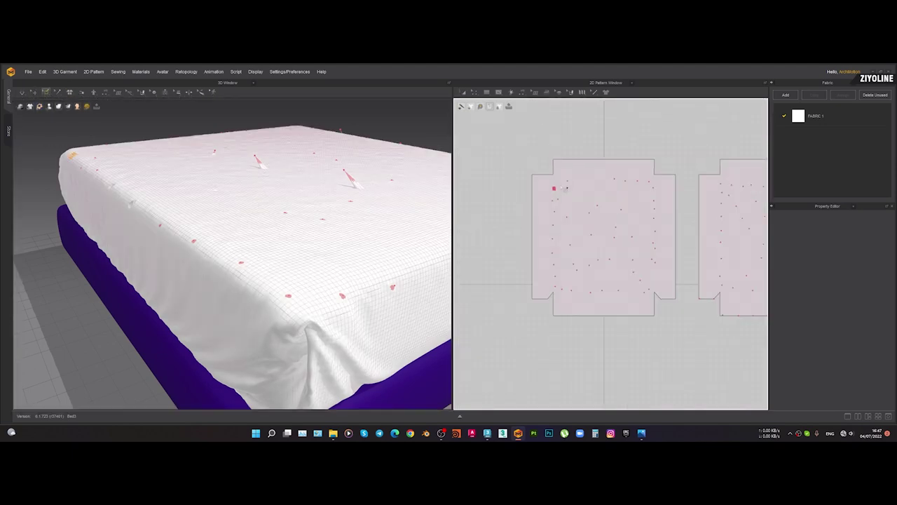
drag(511, 144, 653, 327)
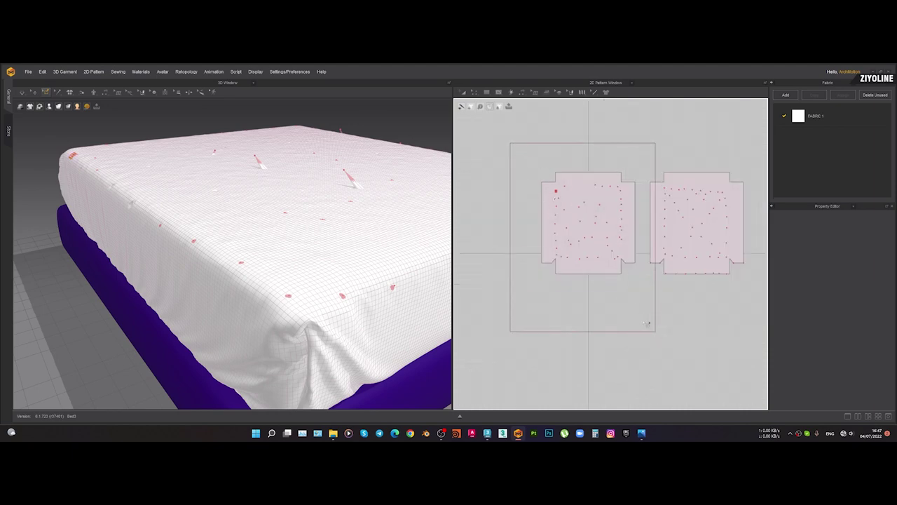
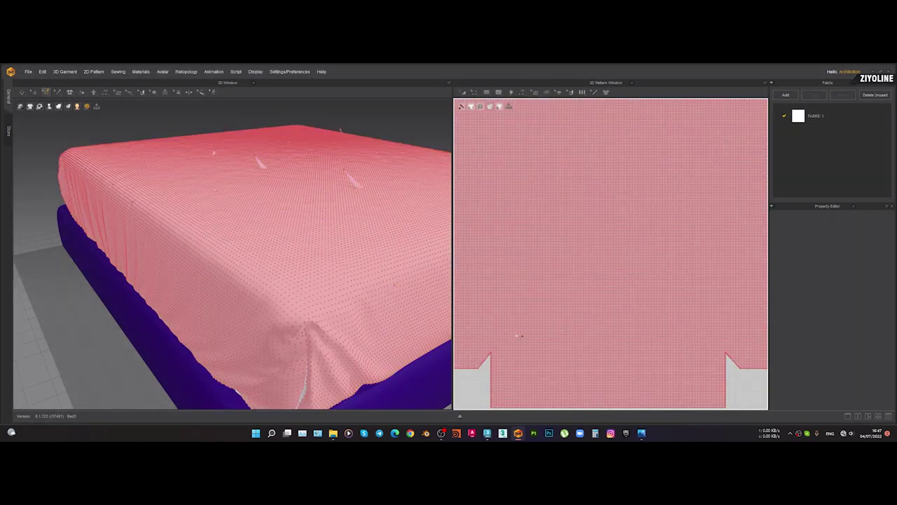
scroll(579, 234, down, 5)
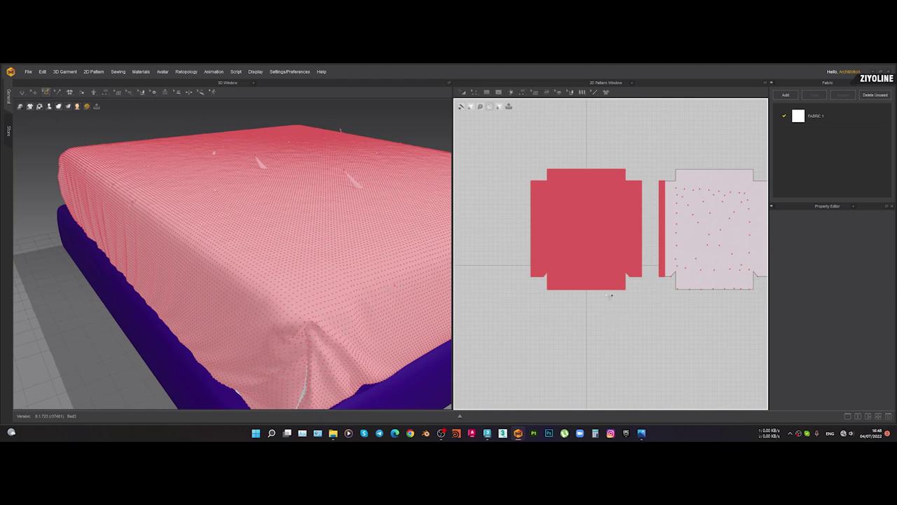
Switch to 3ds Max and examine how the mattress and the surrounding bed base fit together at the front corner
scroll(610, 295, up, 10)
click(873, 71)
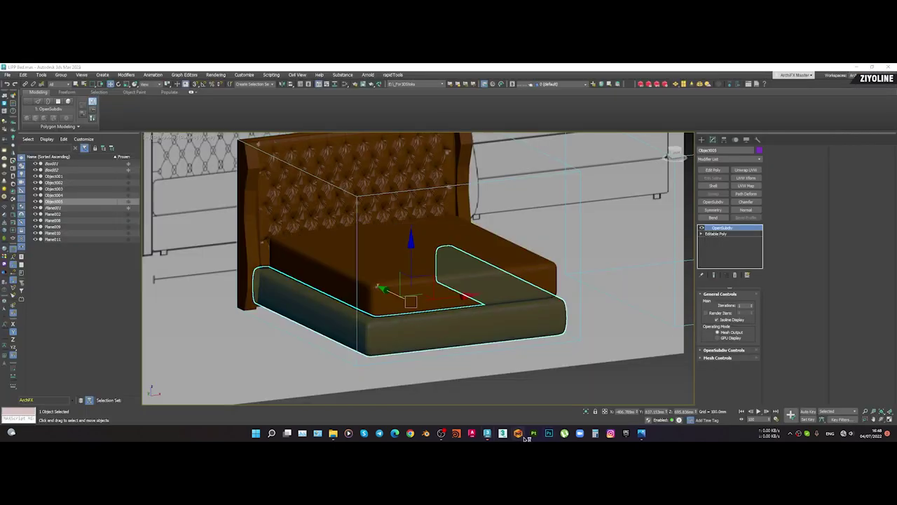
click(442, 433)
click(441, 435)
click(576, 381)
click(393, 300)
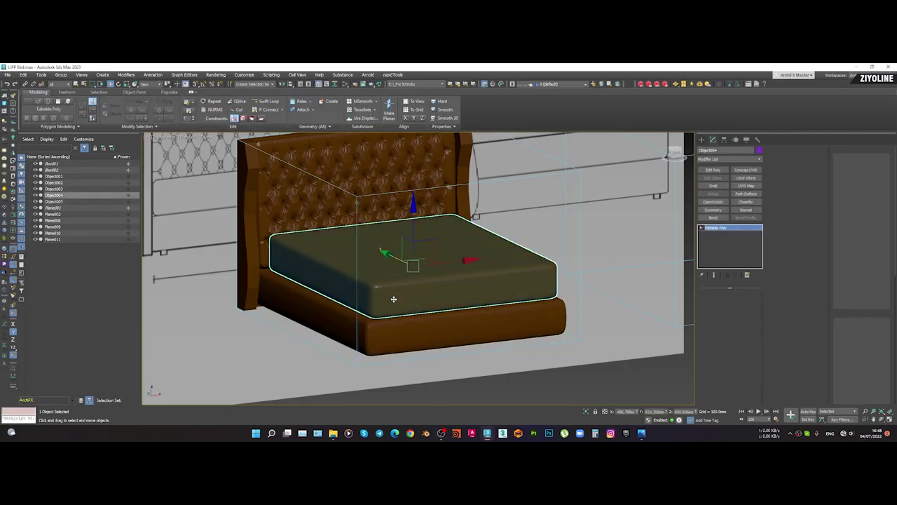
scroll(393, 299, up, 3)
scroll(330, 266, up, 1)
scroll(361, 288, down, 2)
click(393, 343)
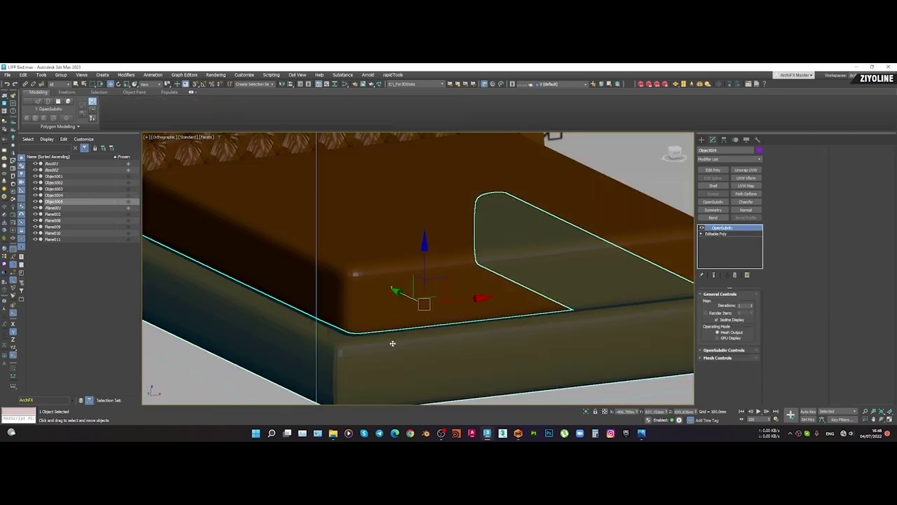
scroll(393, 343, down, 6)
middle_drag(521, 357, 489, 322)
click(580, 366)
Switch back to Marvelous Designer and start opening a saved project, entering "bed" as the file name
click(516, 434)
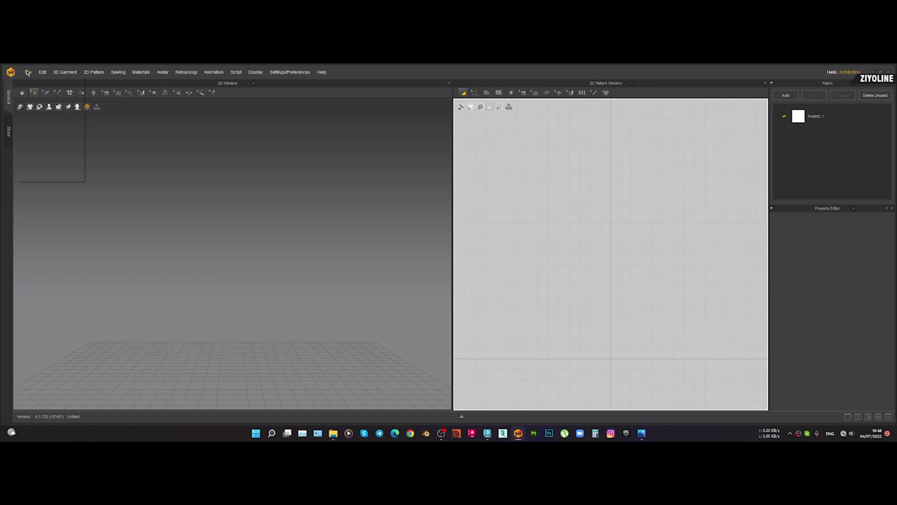
click(28, 72)
mouse_move(36, 113)
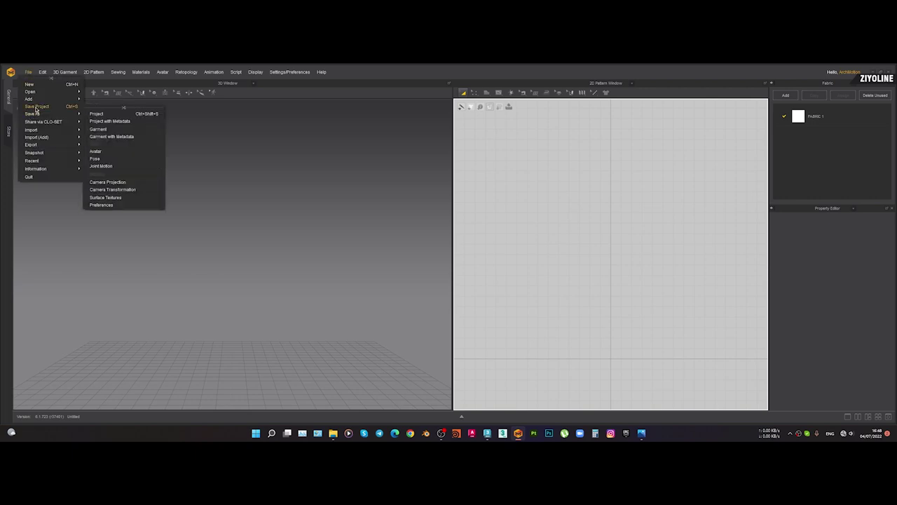
mouse_move(49, 92)
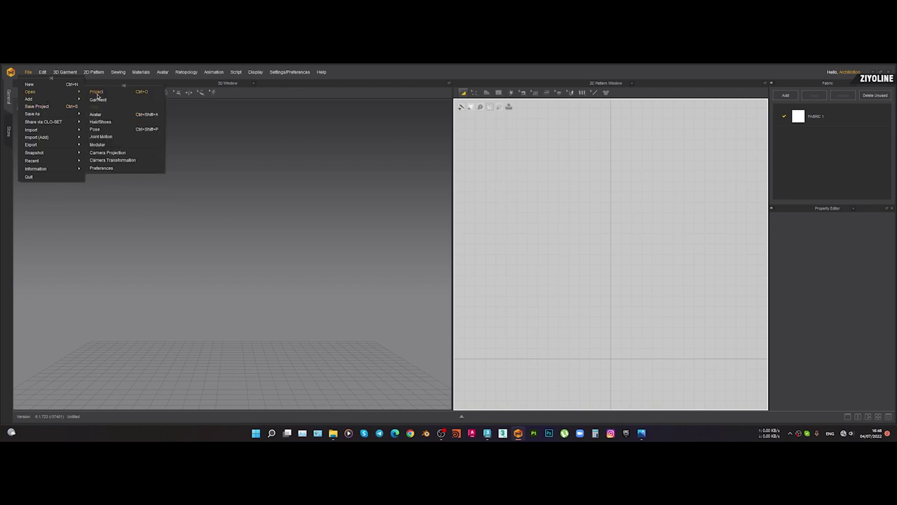
click(98, 93)
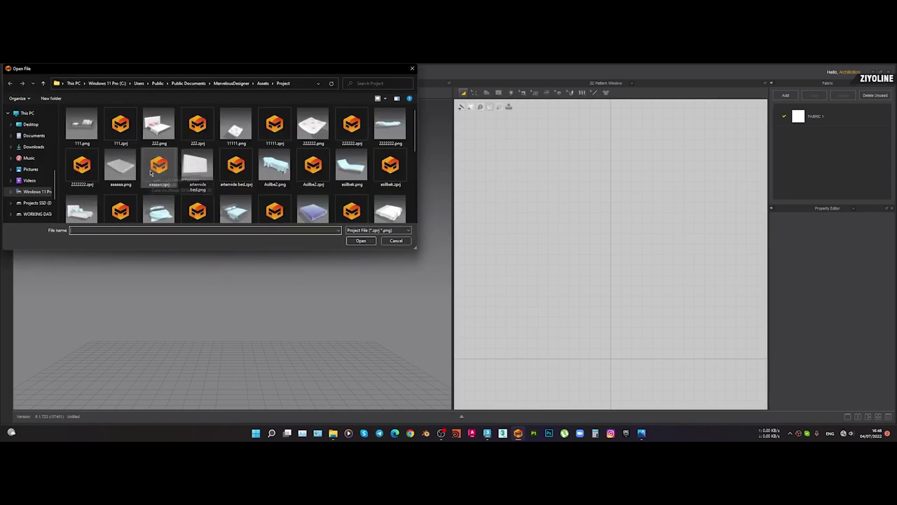
text(bed)
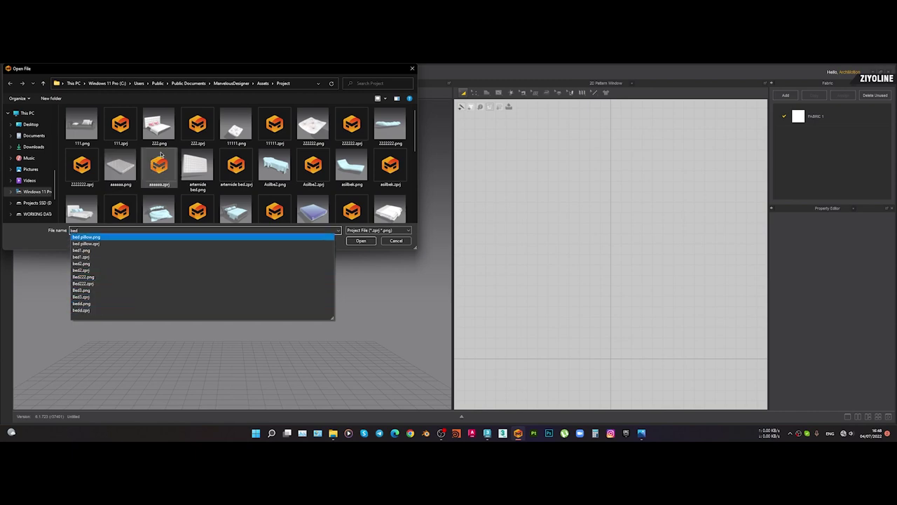
Browse the saved project files and their thumbnails for the mattress cover project
click(276, 150)
scroll(252, 176, down, 1)
click(238, 201)
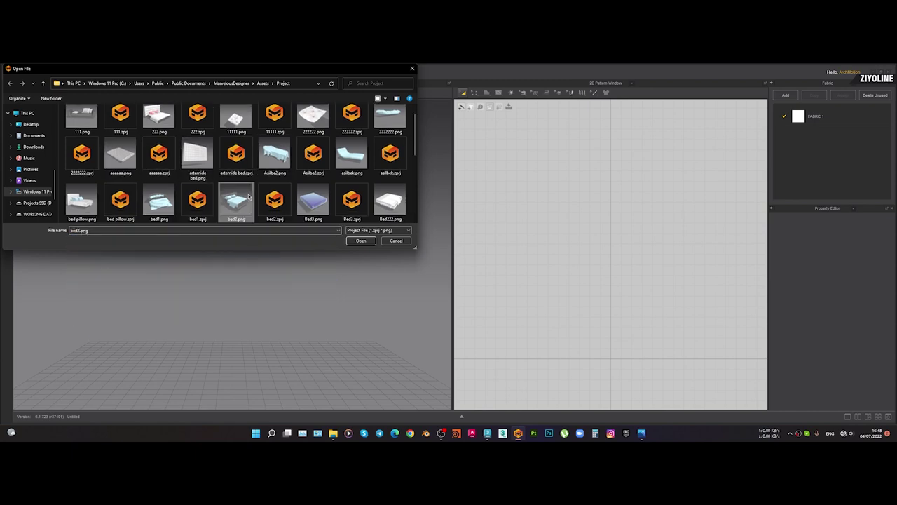
scroll(248, 197, down, 3)
click(123, 155)
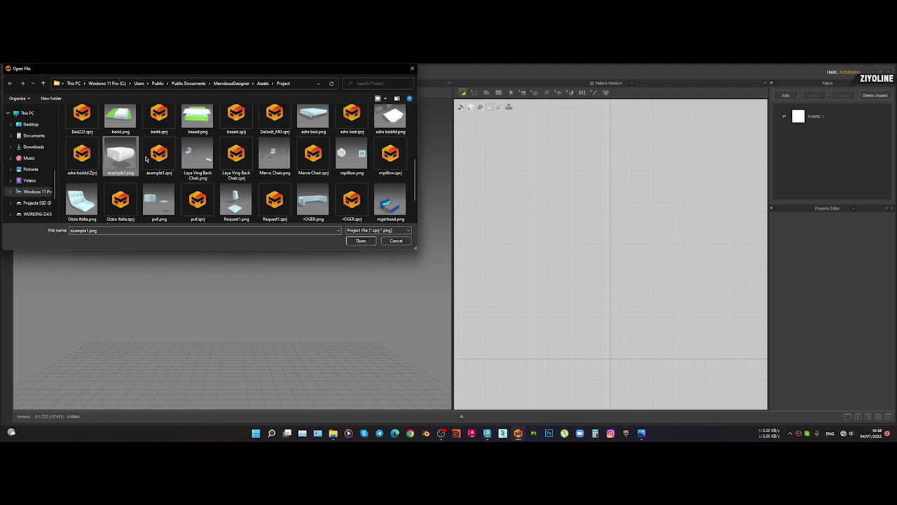
scroll(328, 161, down, 1)
click(121, 196)
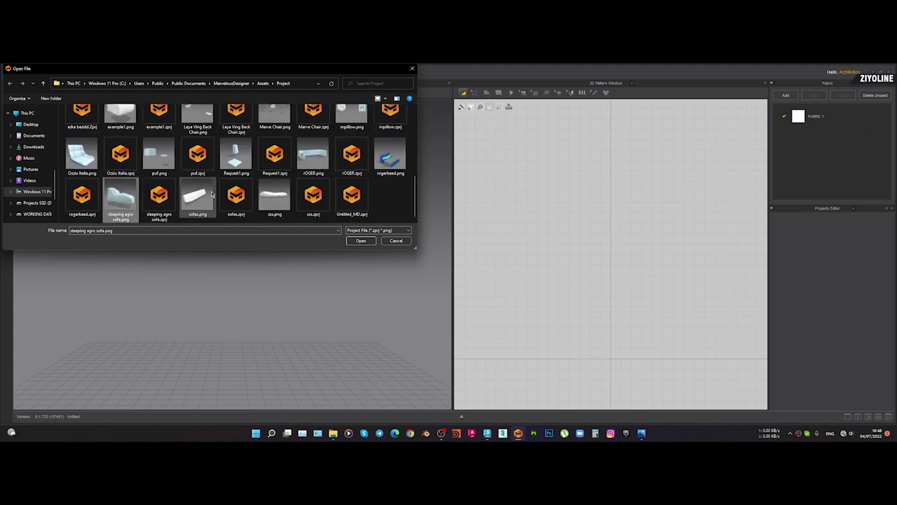
click(266, 165)
scroll(372, 157, up, 1)
click(378, 176)
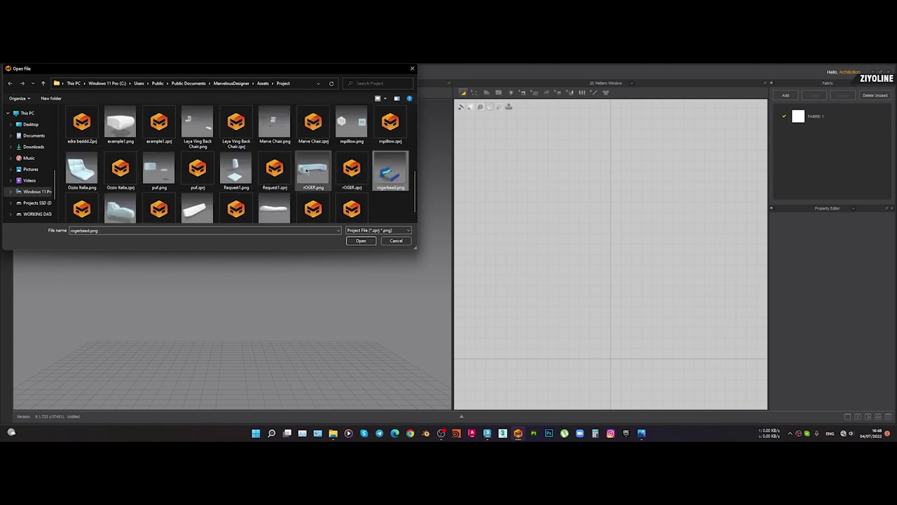
scroll(213, 147, up, 1)
click(120, 165)
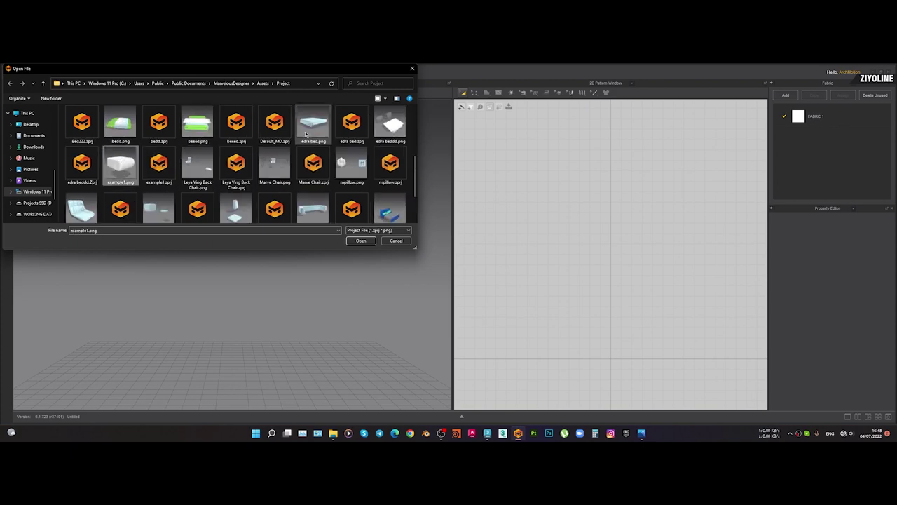
scroll(389, 150, up, 1)
click(82, 135)
scroll(82, 135, up, 1)
click(129, 138)
scroll(327, 127, up, 1)
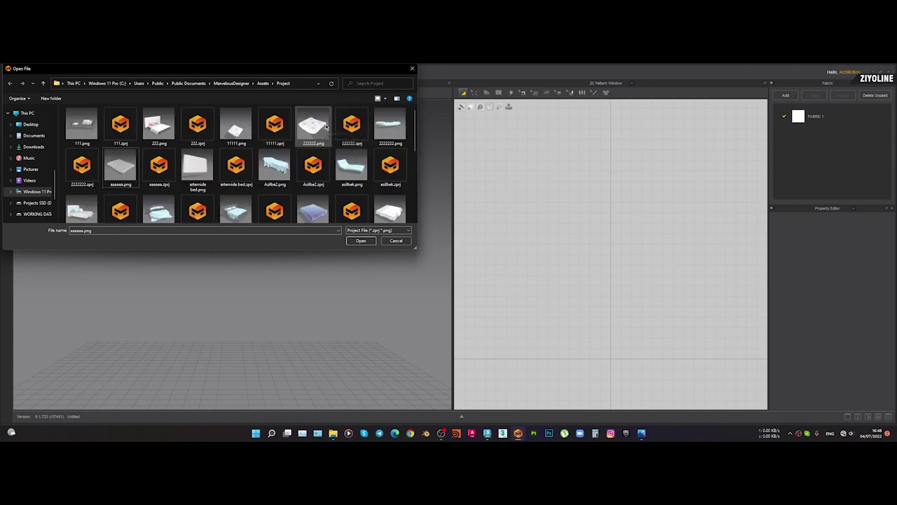
click(367, 132)
click(90, 132)
click(124, 131)
click(177, 134)
click(270, 132)
click(266, 201)
key(Right)
click(266, 200)
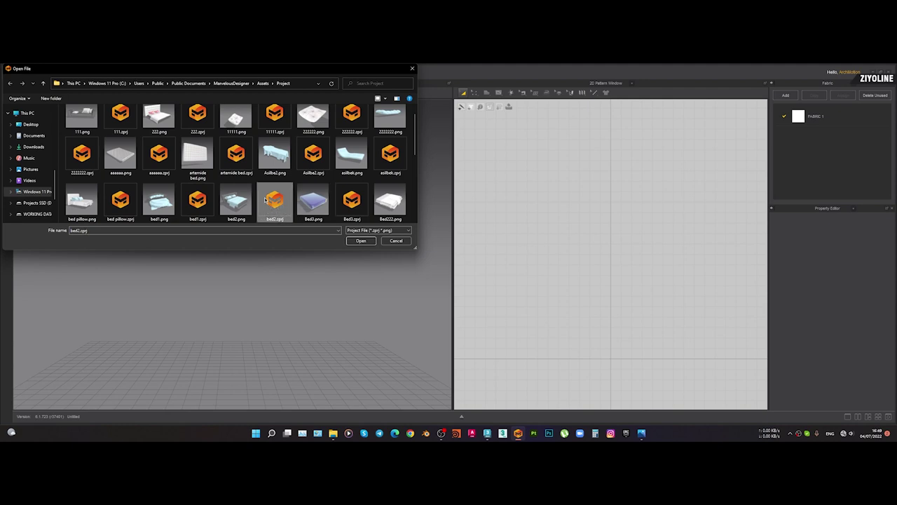
click(351, 200)
scroll(351, 200, down, 1)
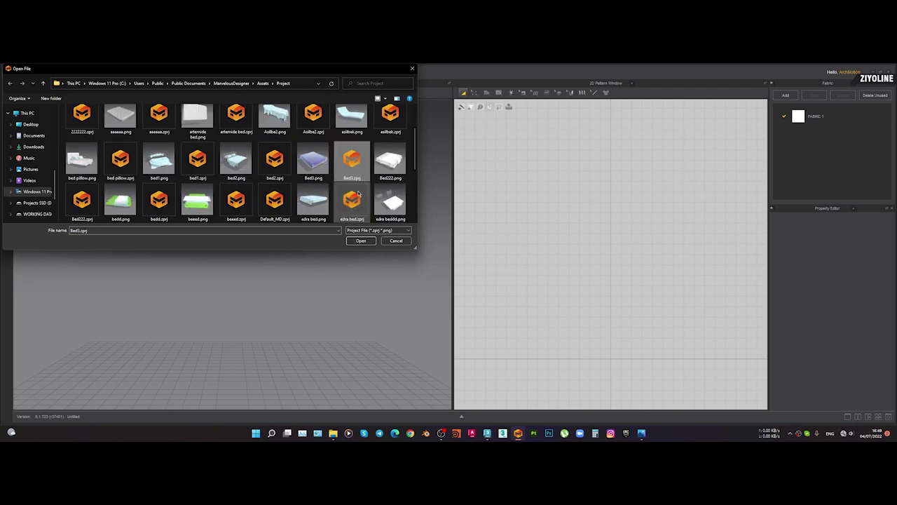
click(93, 206)
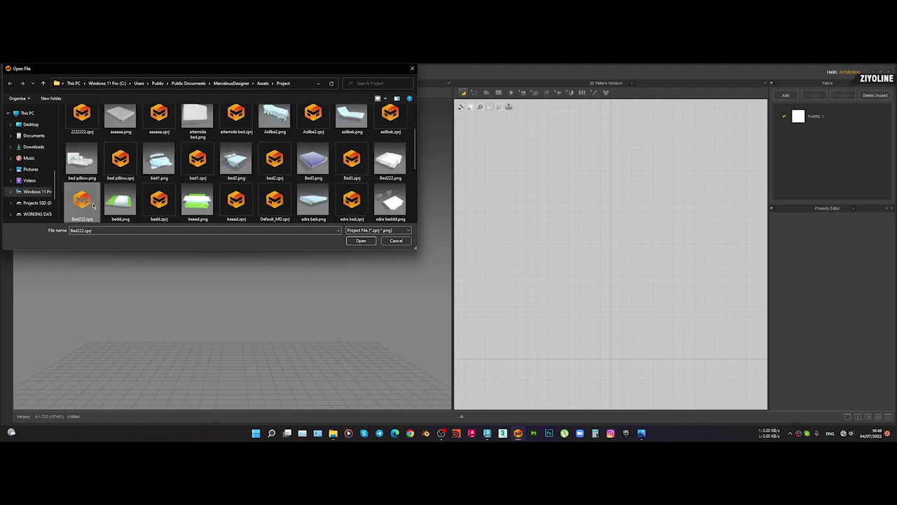
click(174, 206)
click(210, 186)
click(236, 199)
click(189, 199)
Open the bed2.zprj project
click(198, 166)
click(286, 164)
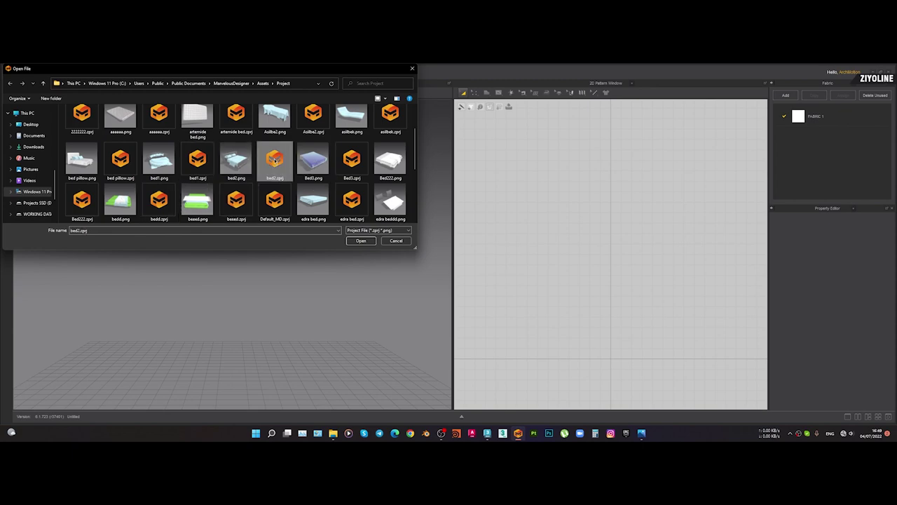
double_click(274, 161)
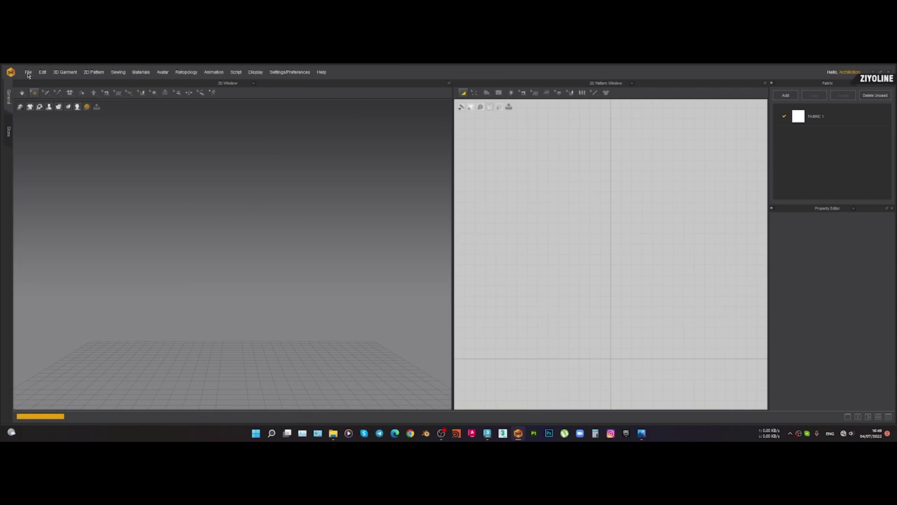
click(28, 73)
click(28, 73)
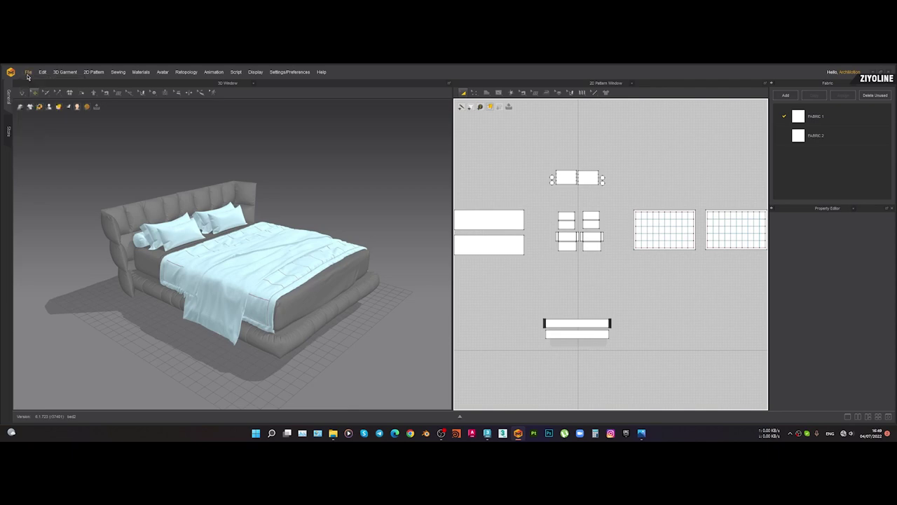
Open the Bed3.zprj project in place of the current one, loading both garment and avatar
click(28, 72)
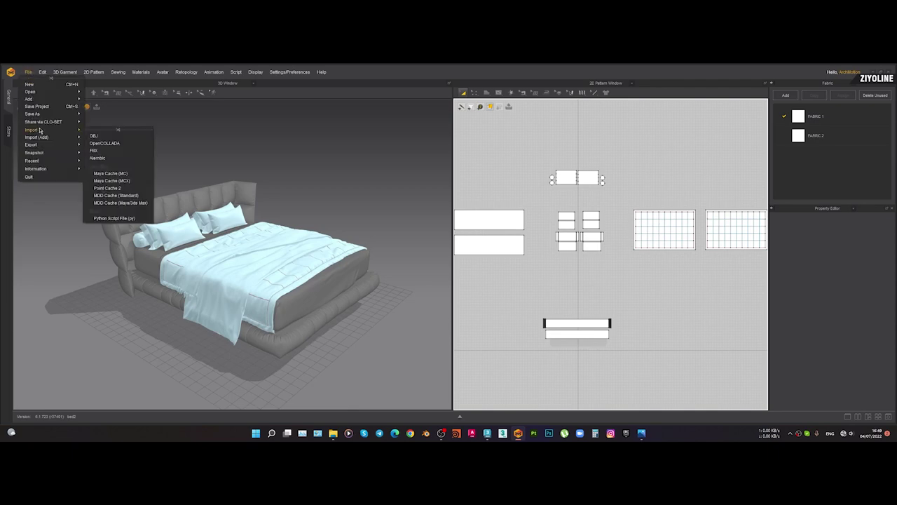
mouse_move(35, 92)
click(121, 95)
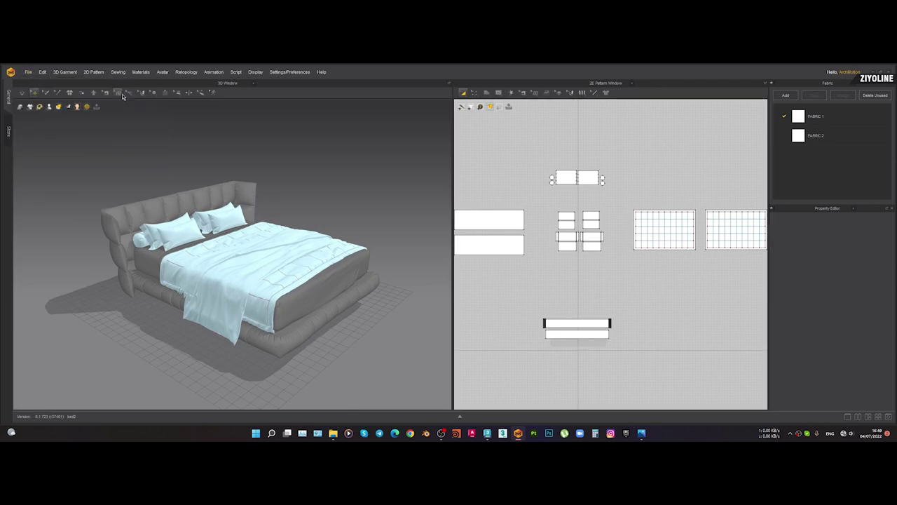
click(29, 73)
mouse_move(35, 92)
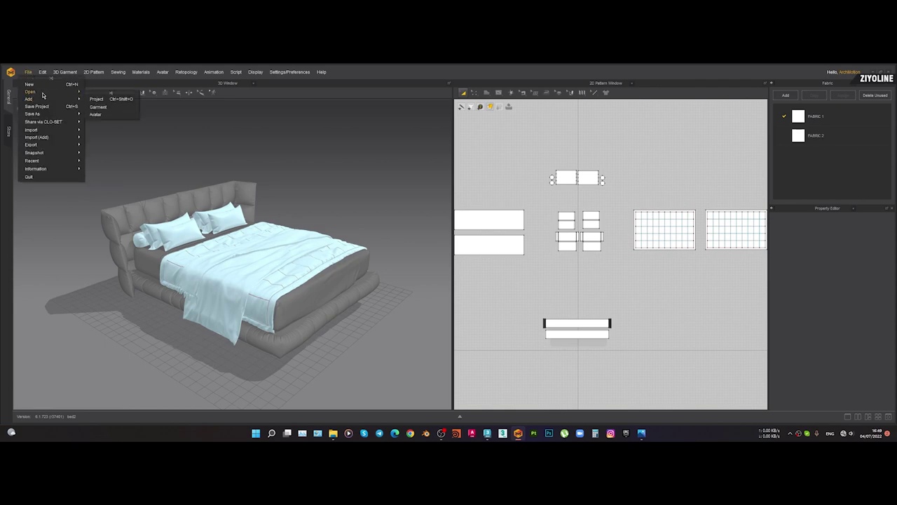
click(98, 92)
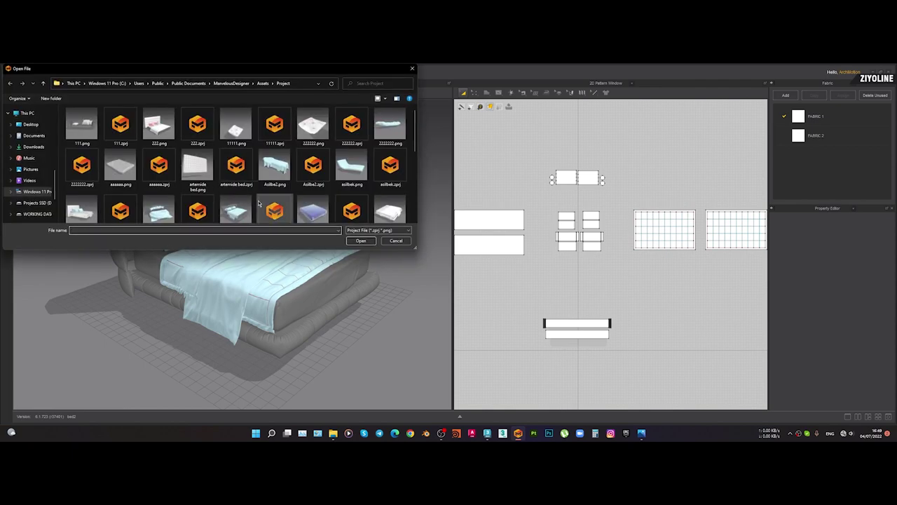
double_click(359, 210)
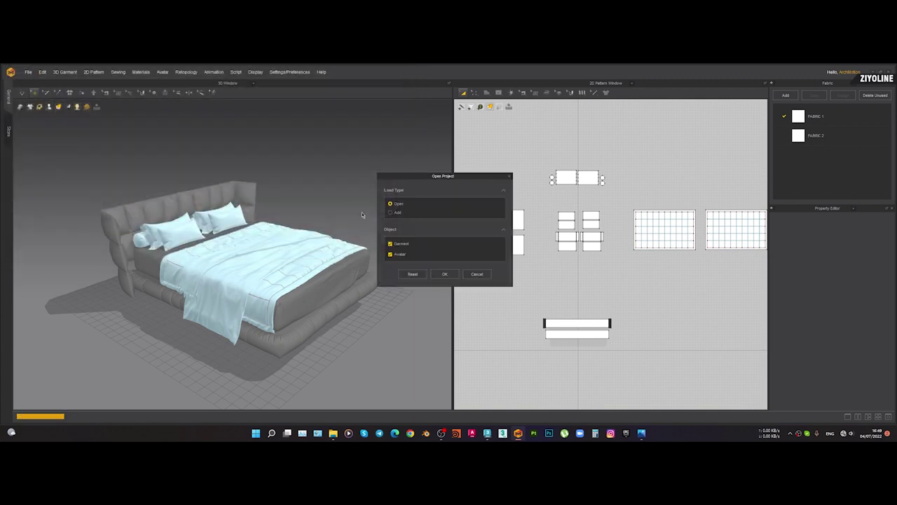
click(444, 276)
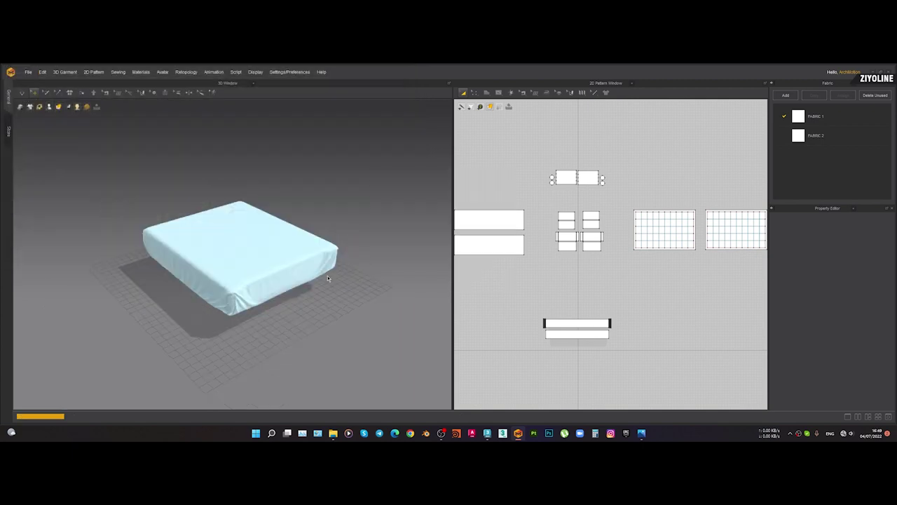
Check the cover's underside and add int.obj to the scene as an avatar at 100% scale in mm
scroll(233, 251, up, 3)
right_drag(232, 249, 210, 235)
right_drag(265, 306, 259, 258)
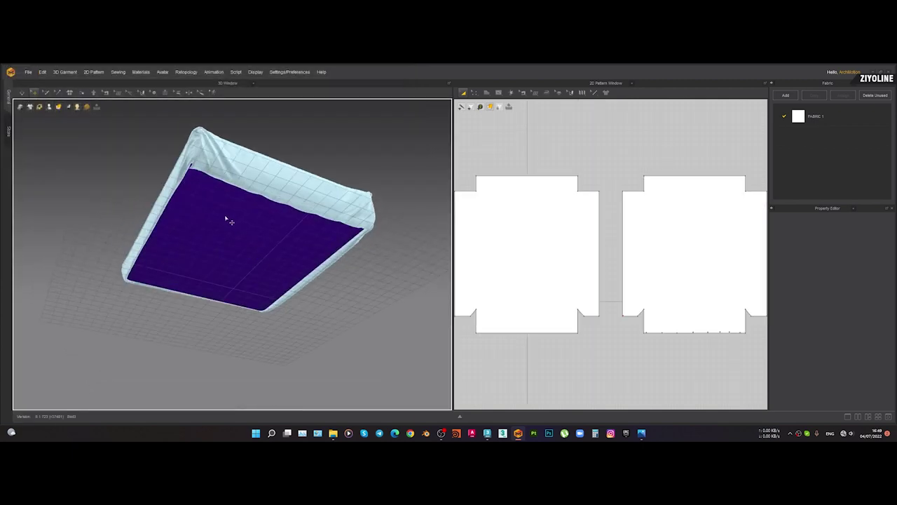
click(226, 213)
click(323, 364)
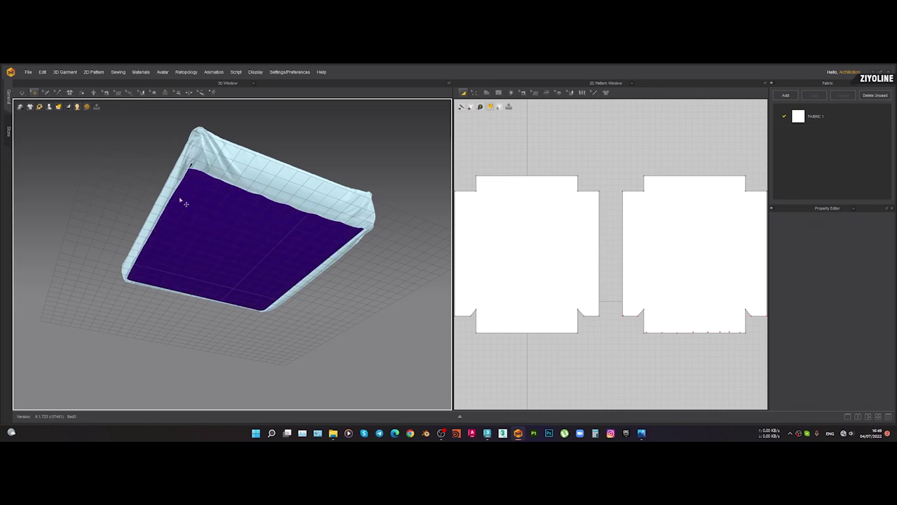
click(161, 75)
mouse_move(22, 74)
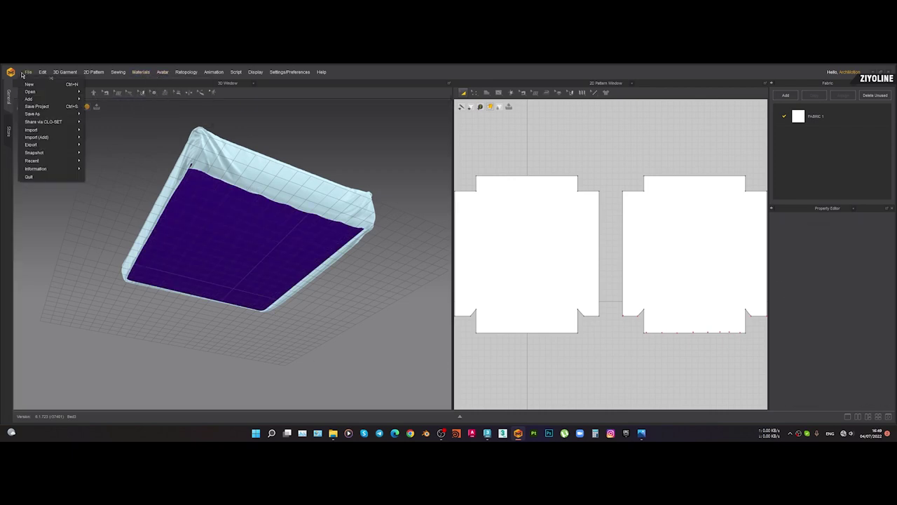
mouse_move(30, 98)
click(104, 115)
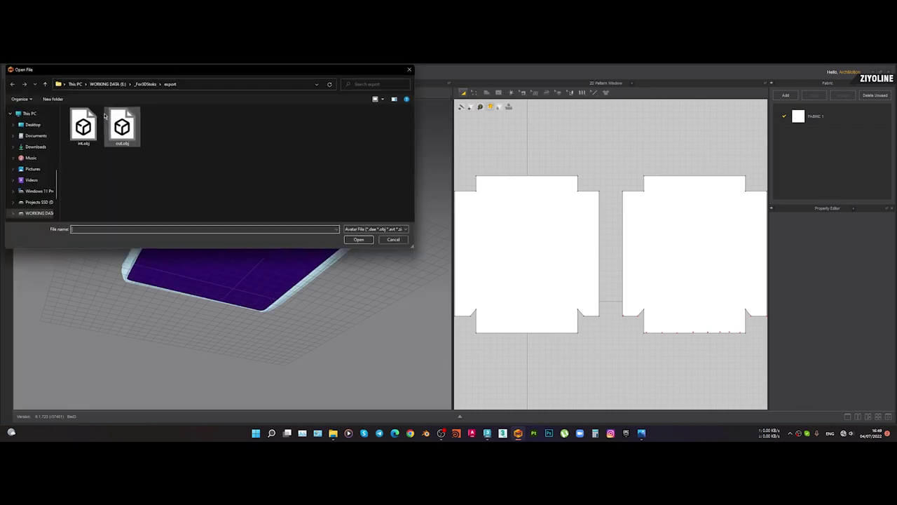
double_click(86, 133)
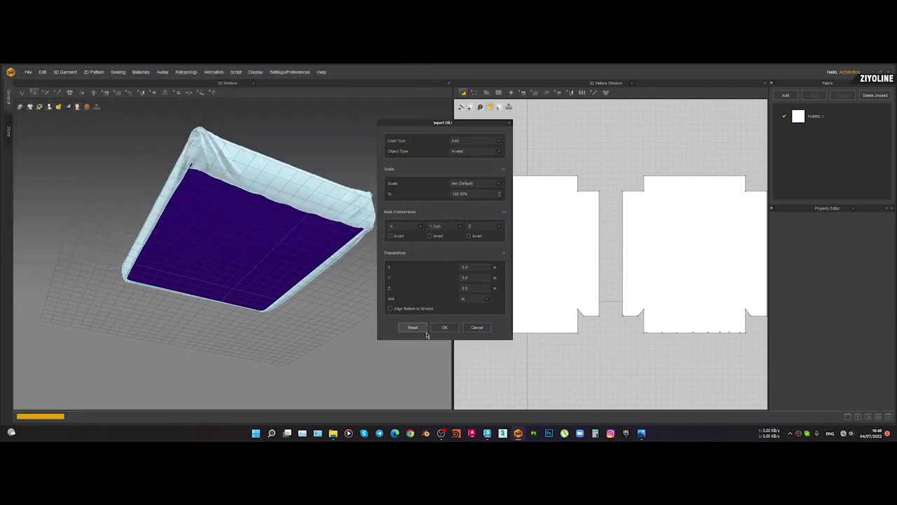
click(445, 327)
right_drag(285, 218, 286, 243)
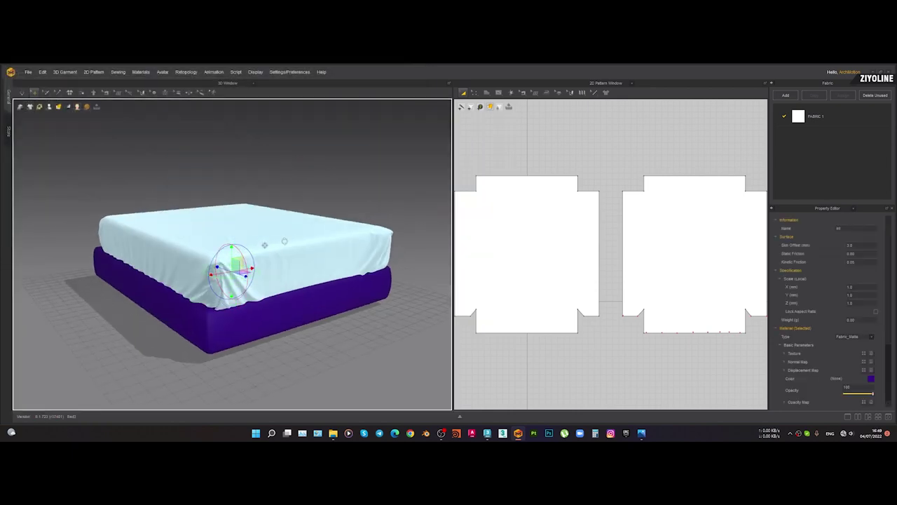
Select both cover pattern pieces and try raising parts of the bed vertically, undoing each move
scroll(542, 256, down, 5)
drag(488, 193, 671, 328)
drag(259, 243, 257, 196)
key(ctrl+z)
right_drag(265, 284, 274, 212)
click(222, 338)
right_drag(228, 309, 262, 242)
click(230, 363)
drag(258, 217, 259, 148)
key(ctrl+z)
Raise the cover vertically above the bed base, try lifting the mattress avatar under it and undo that lift
click(248, 251)
drag(248, 228, 248, 196)
click(246, 292)
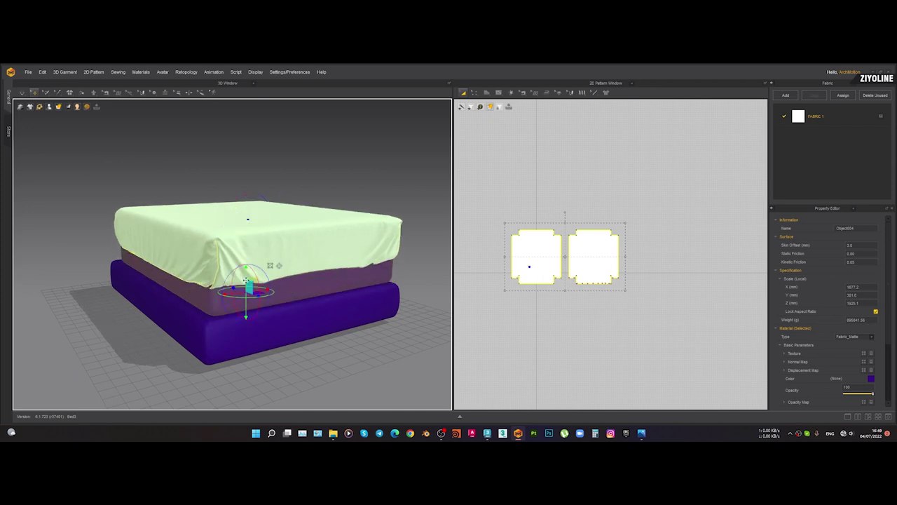
drag(246, 280, 246, 252)
right_drag(247, 284, 260, 224)
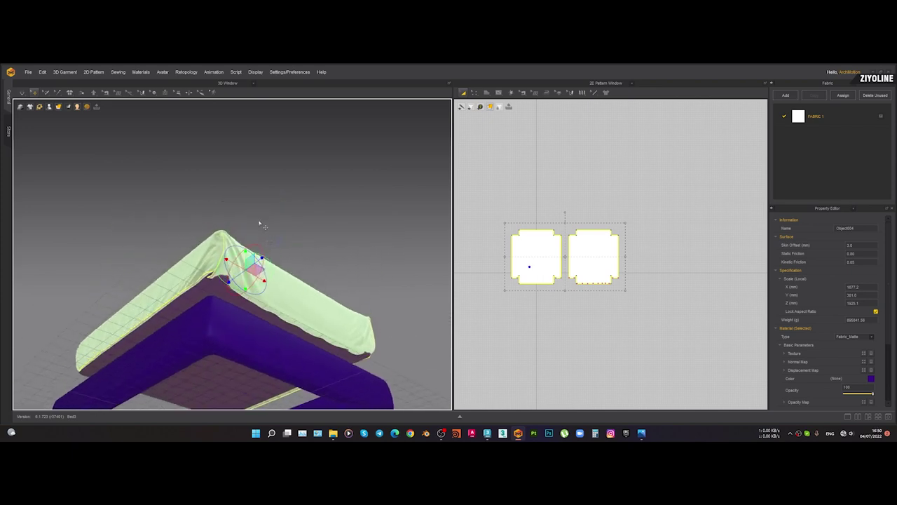
scroll(261, 226, up, 2)
key(ctrl+z)
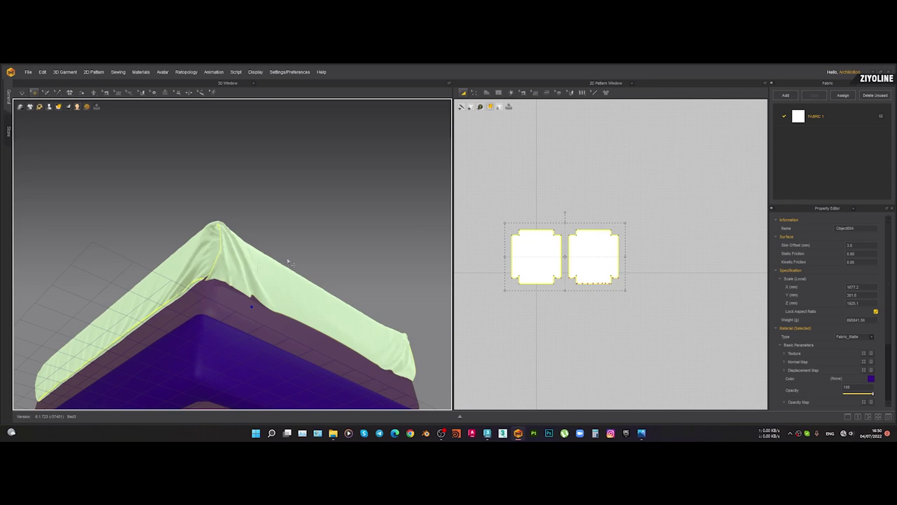
Delete the extra avatar object beneath the mattress cover and clear the selection
right_drag(274, 314, 277, 286)
click(248, 322)
key(Delete)
click(314, 194)
Select both cover pattern pieces, unfreeze them for simulation and clear the selection
scroll(500, 230, down, 2)
drag(489, 203, 650, 326)
key(ctrl+h)
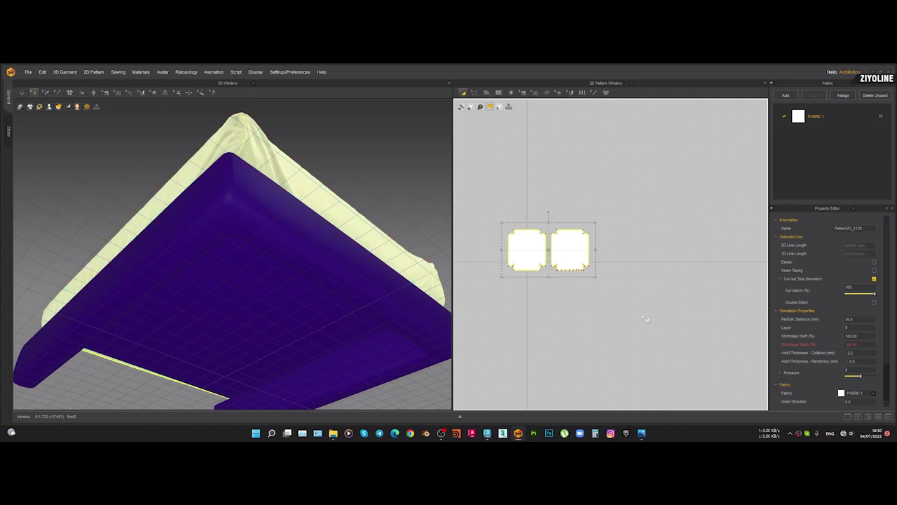
click(356, 182)
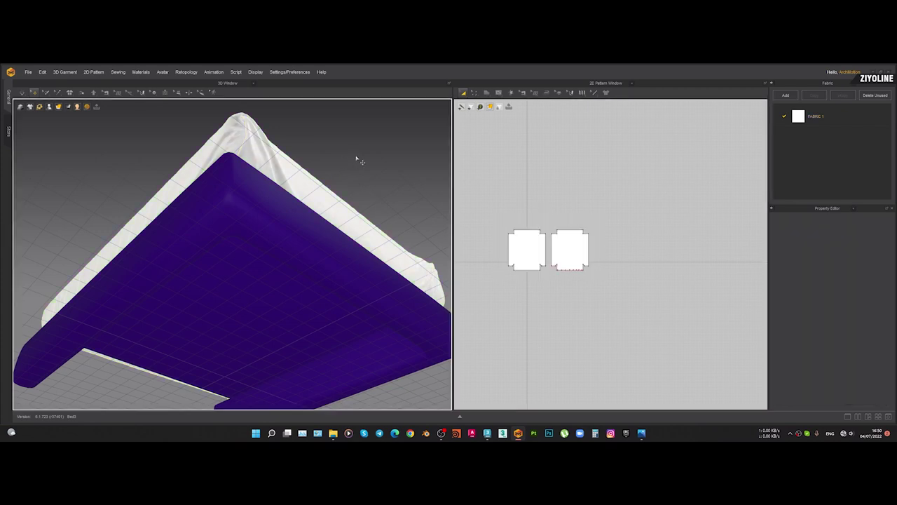
Simulate the unfrozen cover over the mattress and check its lower hem along the long side
right_drag(363, 143, 319, 172)
click(258, 214)
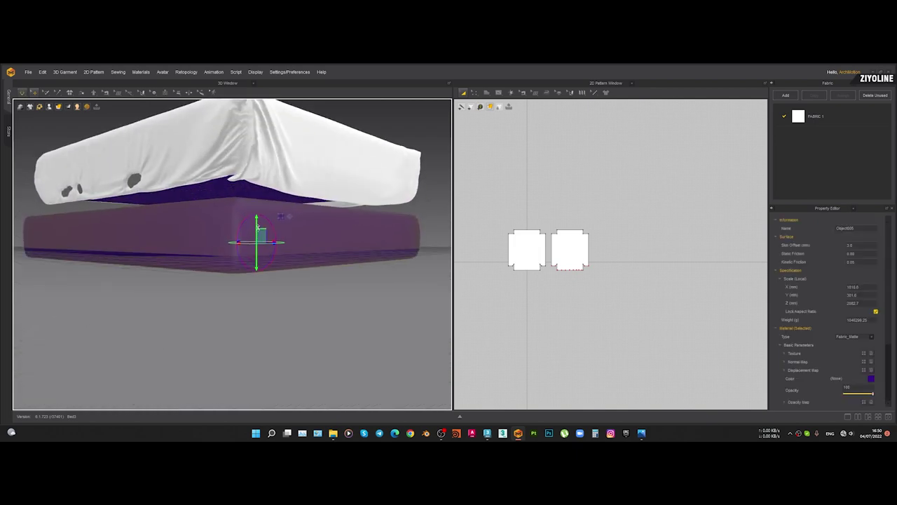
click(107, 196)
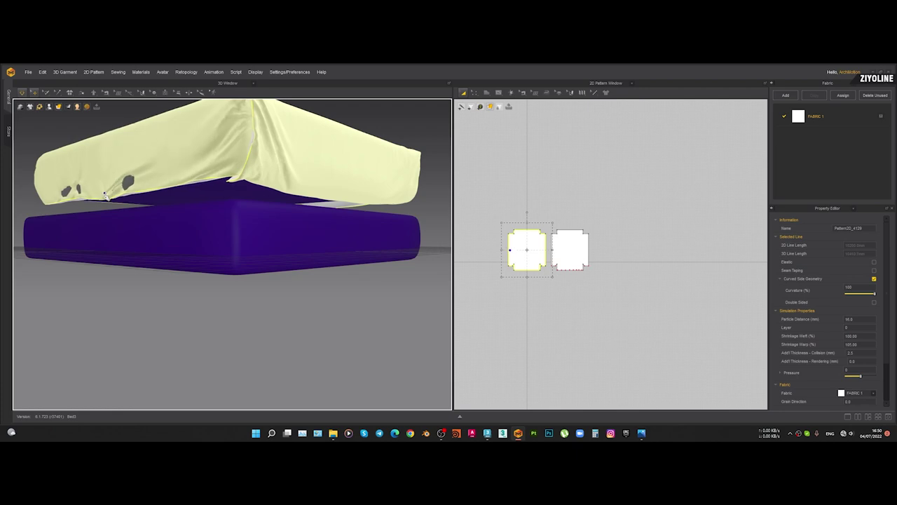
right_drag(108, 194, 206, 201)
middle_drag(206, 201, 269, 190)
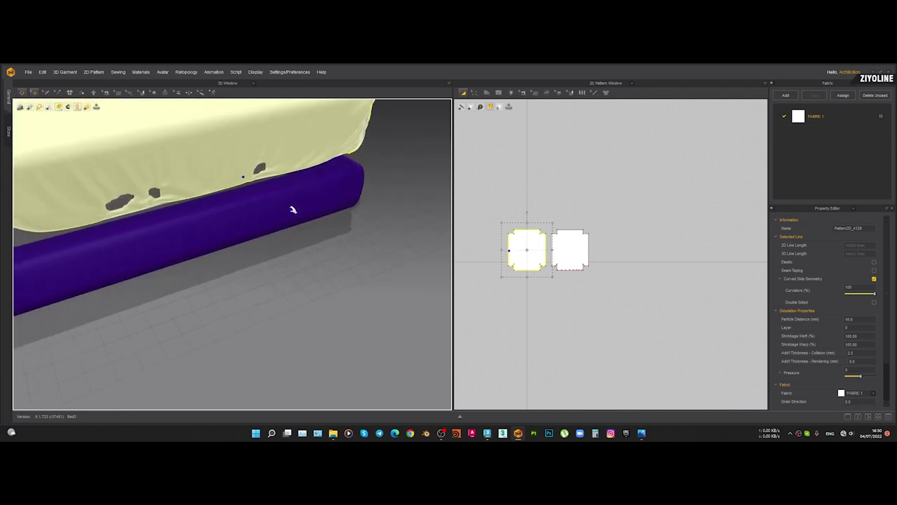
click(325, 277)
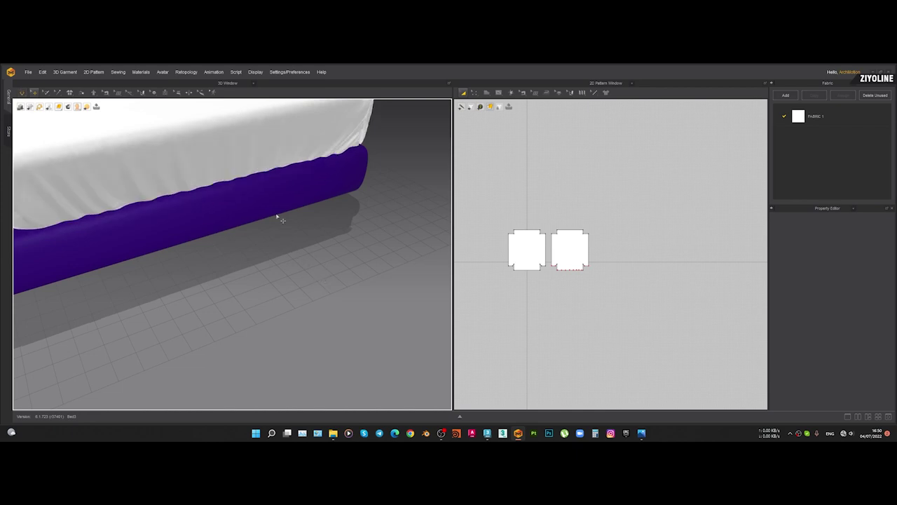
Lower the bed base avatar vertically to open a gap beneath the cover's hem
click(263, 190)
right_drag(279, 231, 232, 187)
drag(262, 168, 267, 190)
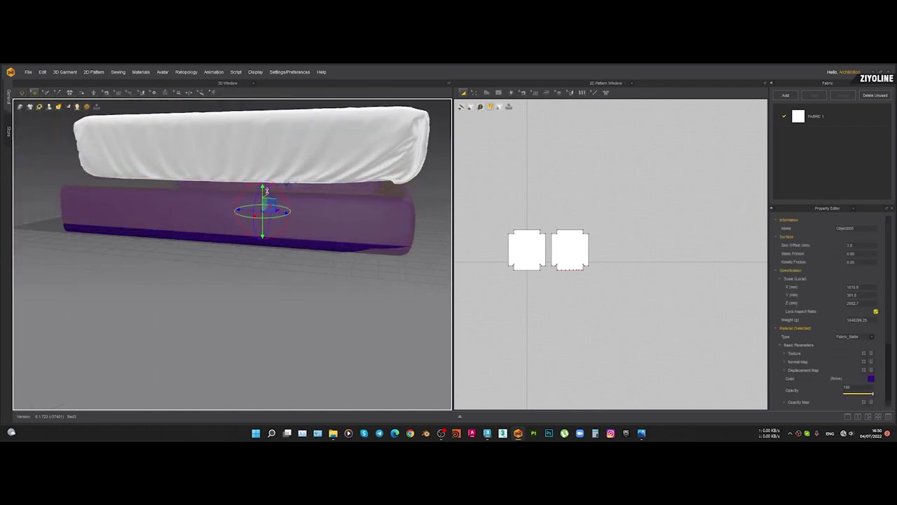
click(377, 271)
Raise the bed base avatar vertically until it meets the underside of the covered mattress
scroll(371, 261, up, 1)
middle_drag(371, 260, 307, 268)
click(274, 220)
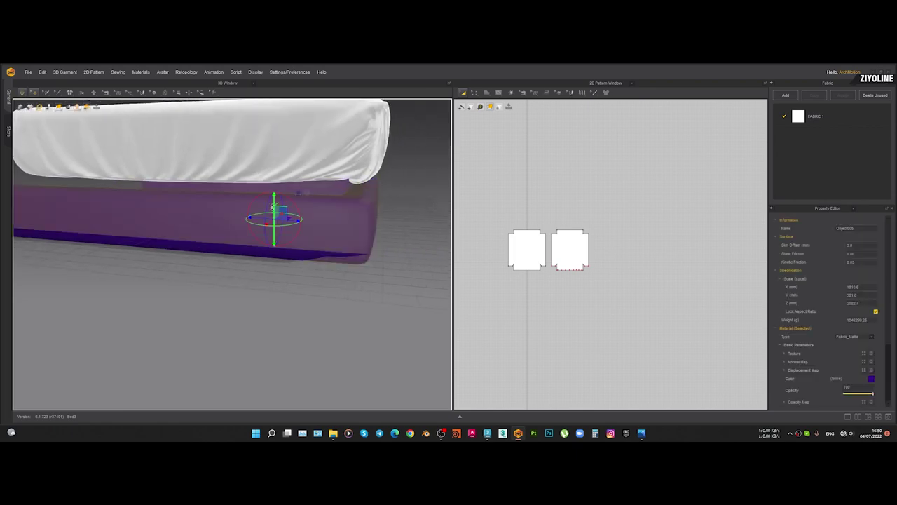
drag(272, 204, 273, 181)
right_drag(389, 196, 243, 222)
middle_drag(209, 286, 160, 263)
Nudge the bed base avatar's horizontal alignment beneath the mattress and check it around the corners
click(160, 284)
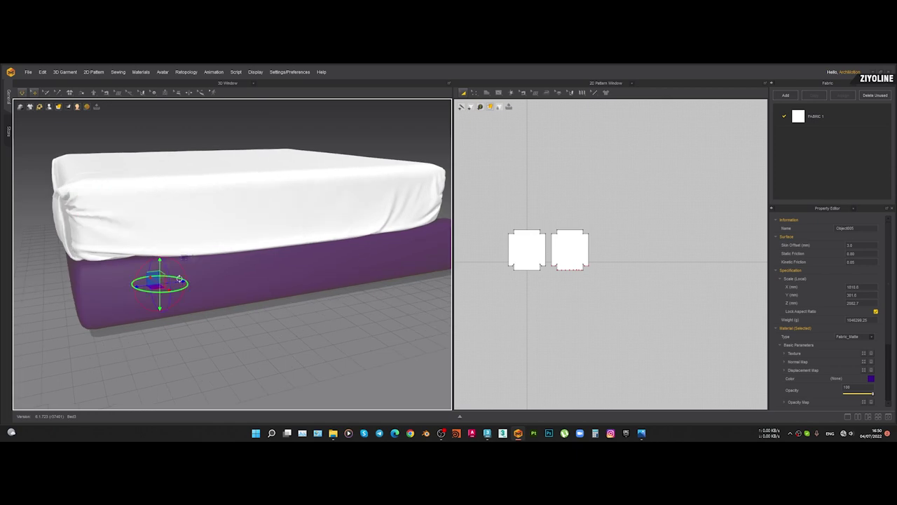
drag(175, 282, 166, 282)
right_drag(227, 292, 172, 286)
right_drag(309, 289, 217, 268)
right_drag(245, 273, 292, 271)
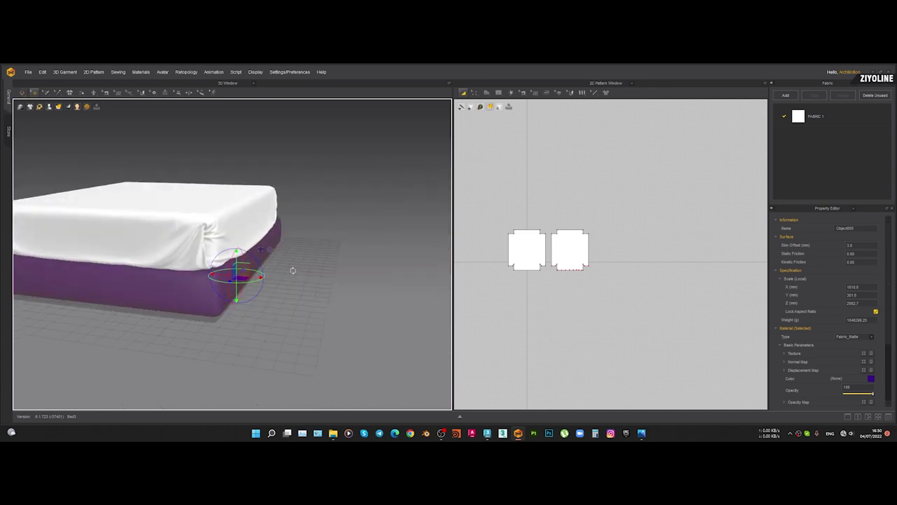
scroll(286, 267, up, 2)
Run the simulation and pull the cover fabric at its corner and top to smooth out the bunched folds
click(197, 226)
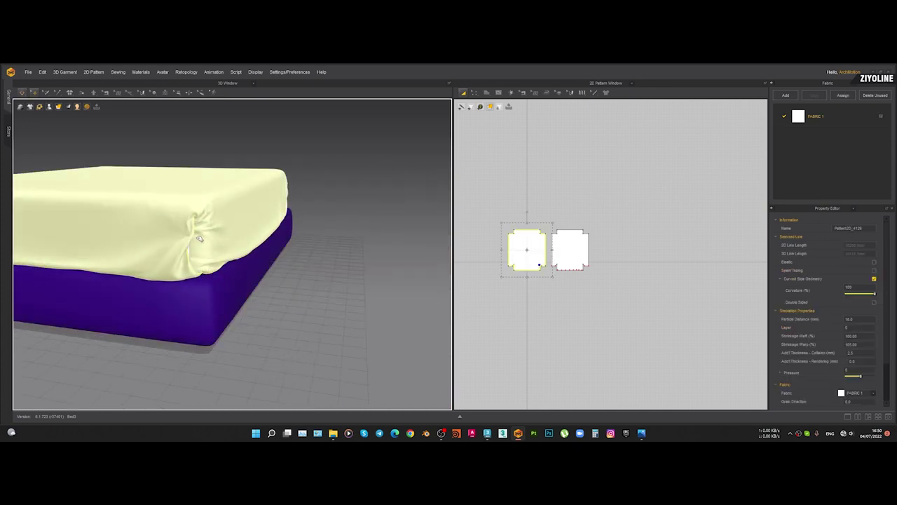
mouse_move(231, 250)
right_down()
mouse_move(256, 268)
mouse_move(186, 283)
mouse_move(274, 240)
mouse_move(231, 257)
right_up()
key(space)
drag(171, 259, 69, 228)
right_drag(173, 319, 300, 274)
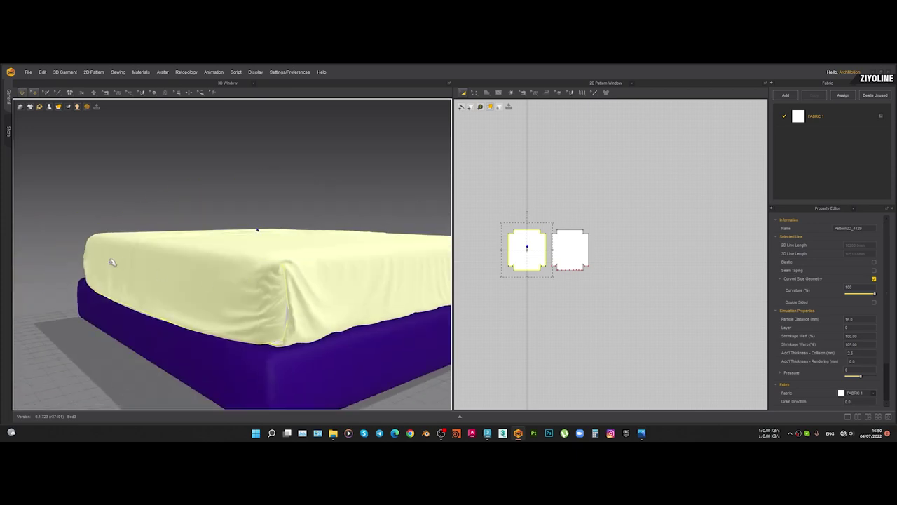
drag(162, 220, 206, 224)
right_drag(336, 316, 282, 301)
click(269, 328)
scroll(272, 328, down, 1)
Select both cover pattern pieces and freeze them in their draped position
click(347, 369)
right_drag(322, 339, 384, 321)
drag(623, 293, 481, 192)
right_drag(207, 308, 187, 283)
right_drag(159, 234, 197, 220)
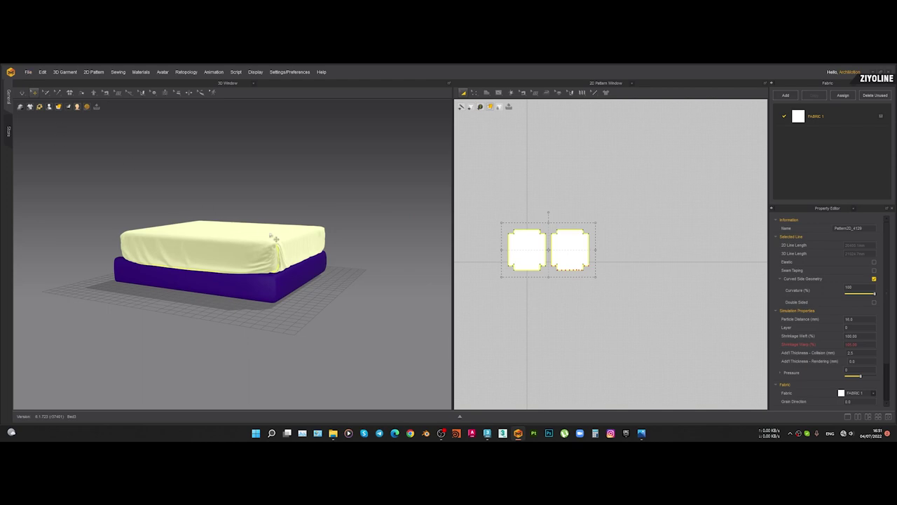
key(ctrl+k)
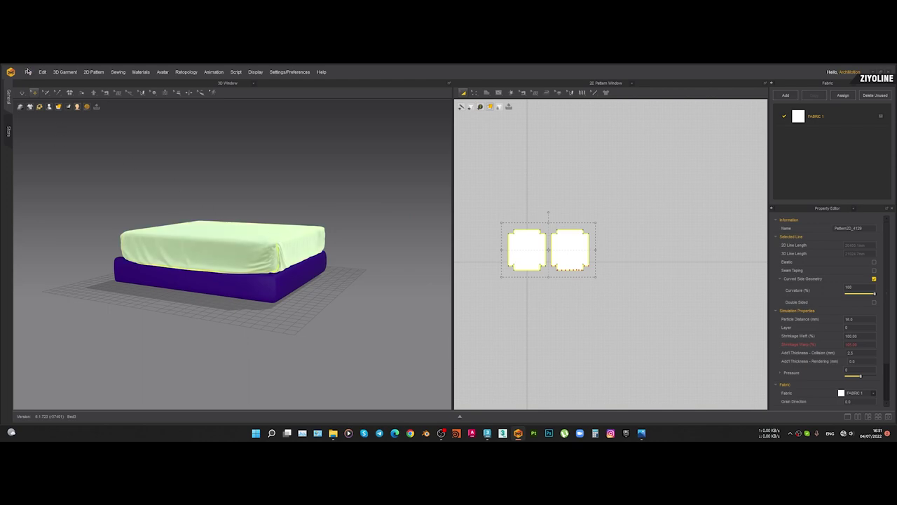
Start an OBJ export of the selected cover pieces and browse to the export folder inside _For3DStoks
click(28, 73)
mouse_move(44, 146)
click(109, 159)
scroll(32, 141, up, 5)
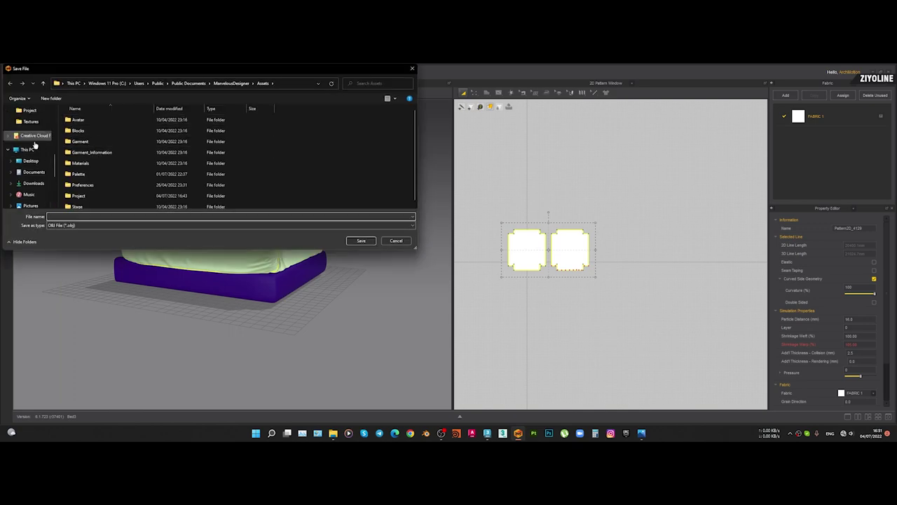
scroll(31, 127, up, 1)
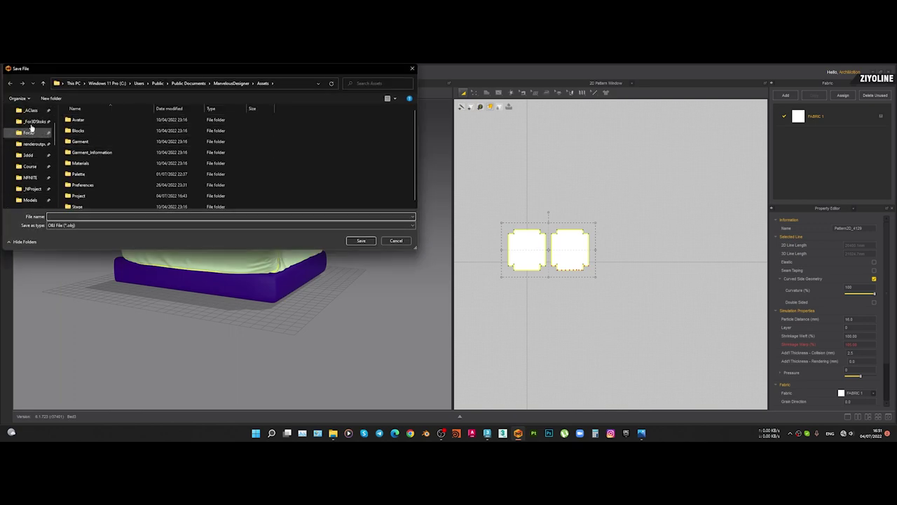
click(34, 125)
click(89, 158)
double_click(89, 157)
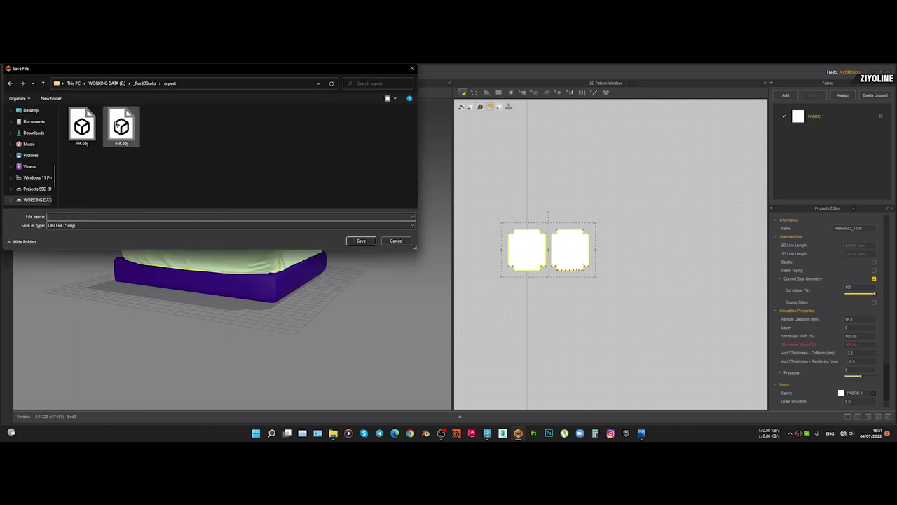
Export all patterns of the draped sheet as a single OBJ object, overwriting out.obj
double_click(122, 131)
click(465, 247)
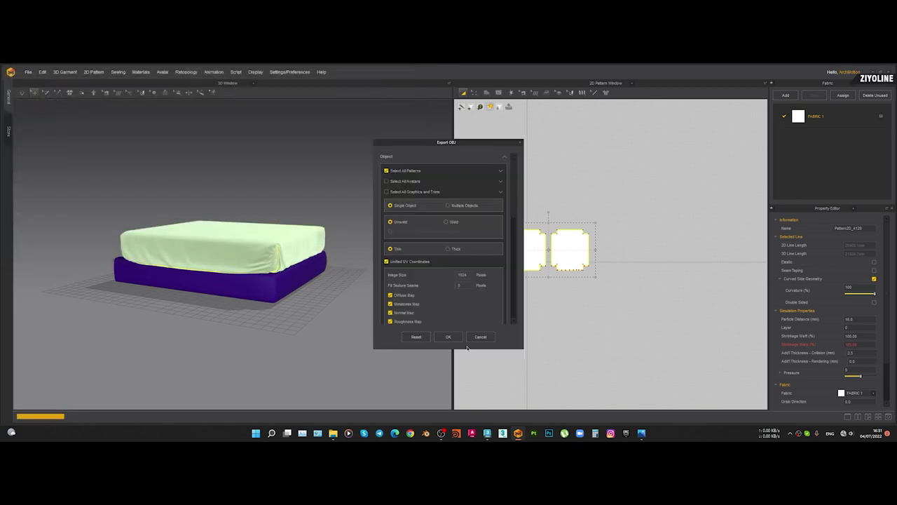
click(447, 337)
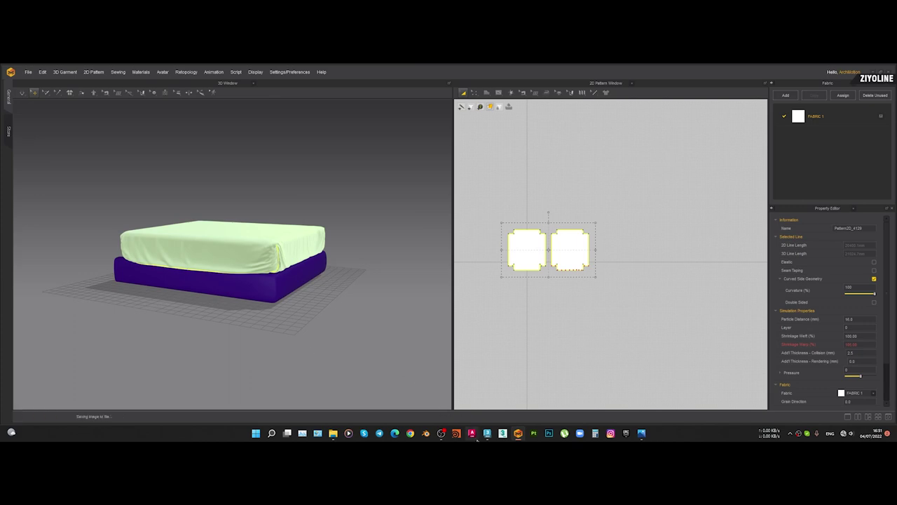
click(390, 358)
Switch to 3ds Max and import out.obj into the bed scene with the current import options
click(487, 434)
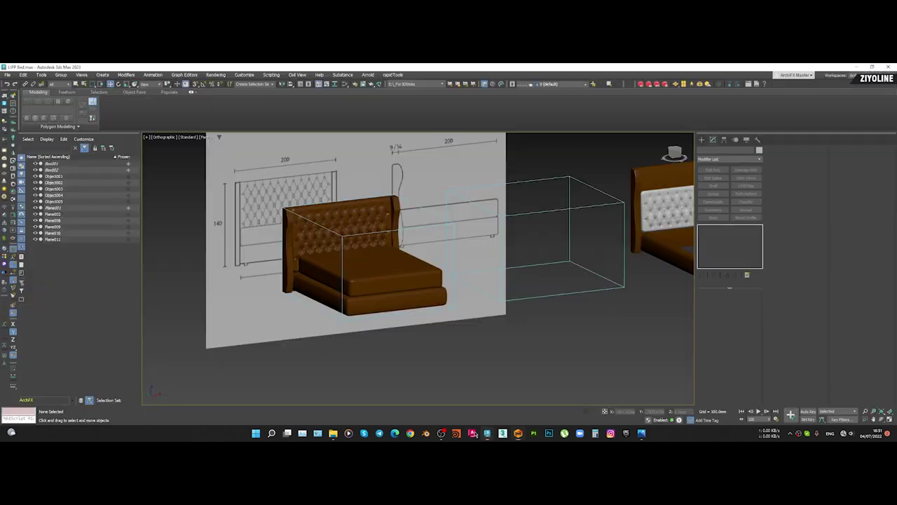
click(6, 74)
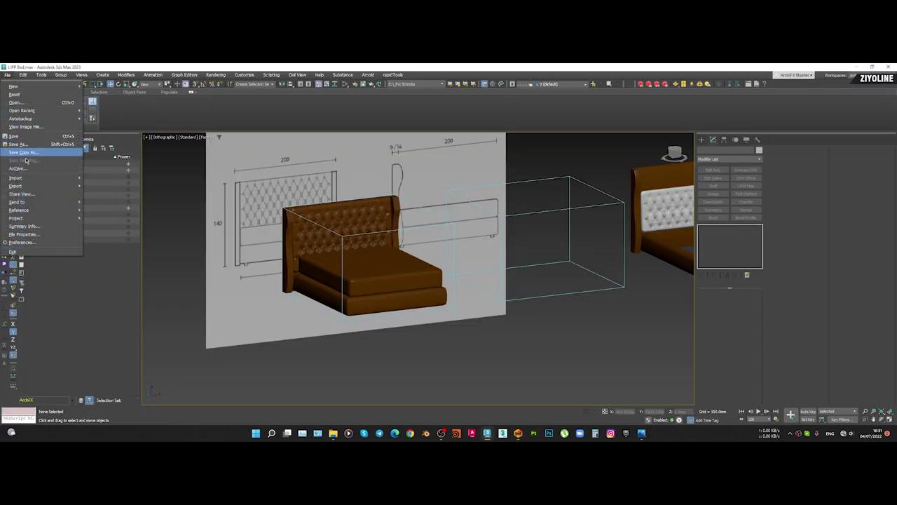
mouse_move(43, 177)
click(110, 180)
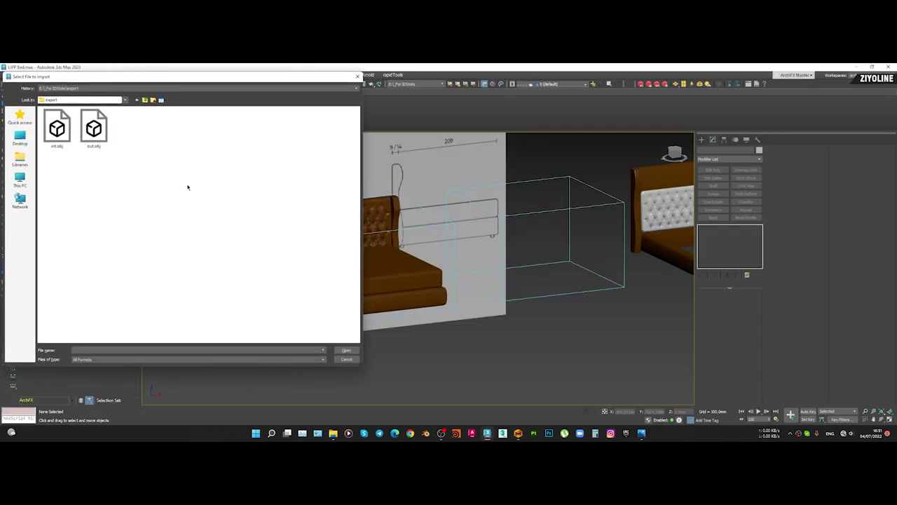
double_click(89, 124)
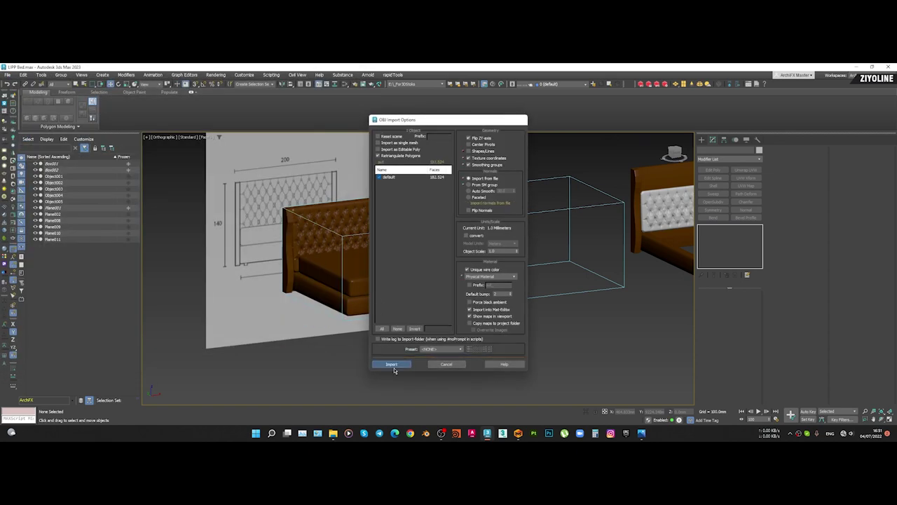
click(394, 368)
key(z)
middle_drag(448, 349, 441, 336)
scroll(347, 293, up, 2)
scroll(356, 293, down, 2)
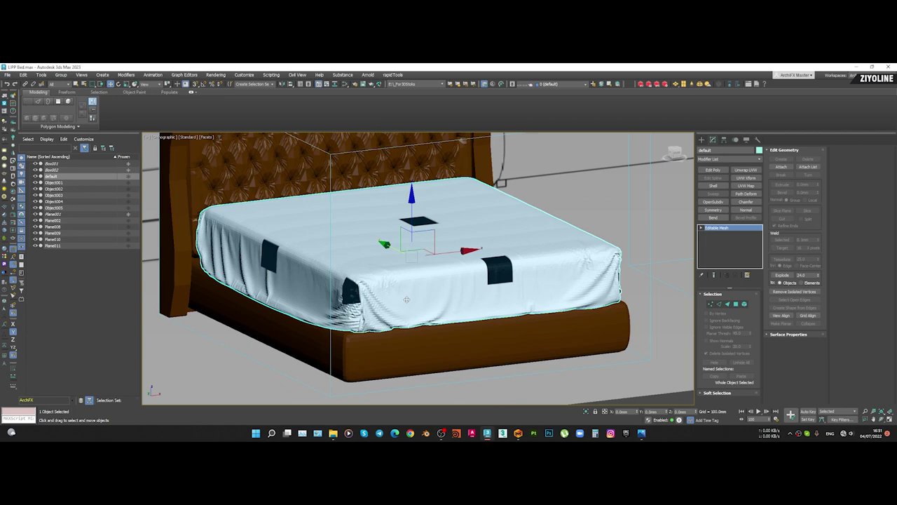
Assign the brown CoronaLegacyMtl material, Material #44, to the imported sheet
key(m)
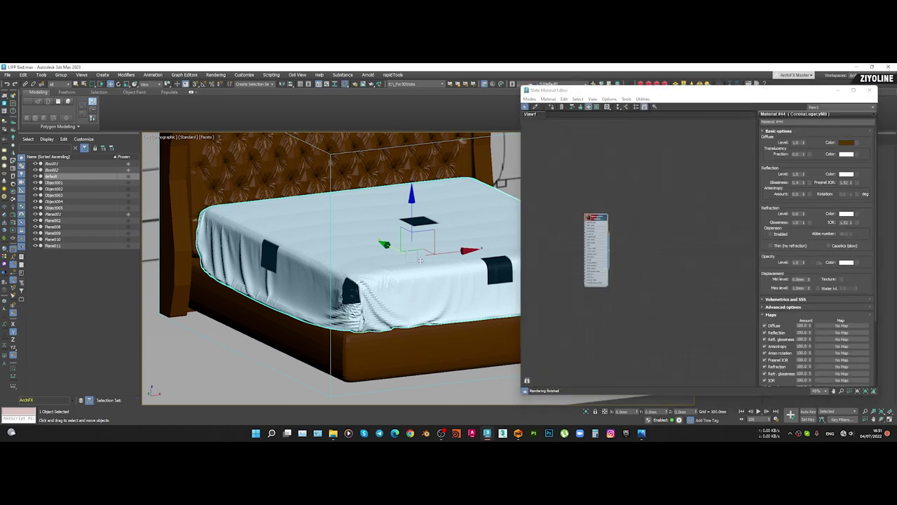
click(552, 108)
scroll(392, 248, down, 5)
click(422, 322)
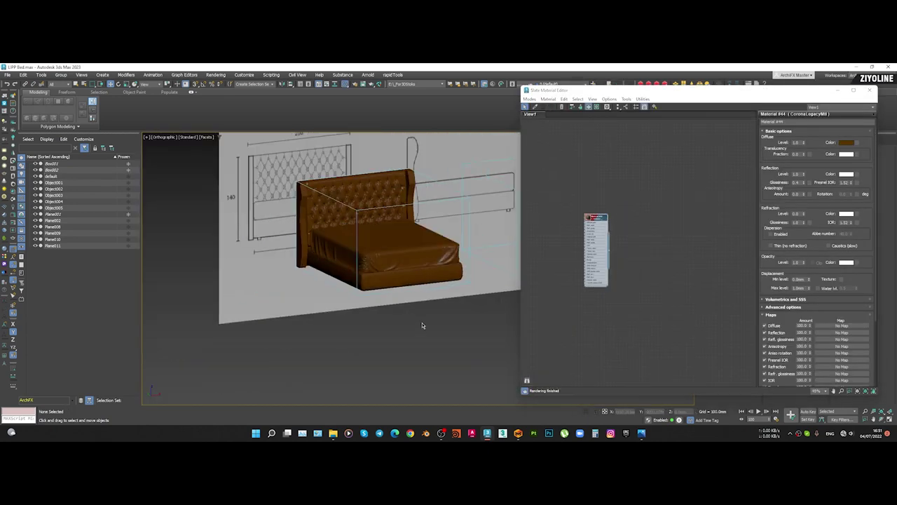
Inspect how the sheet's front edge meets the bed base and close the material editor
scroll(464, 267, up, 3)
click(466, 267)
middle_drag(463, 266, 453, 266)
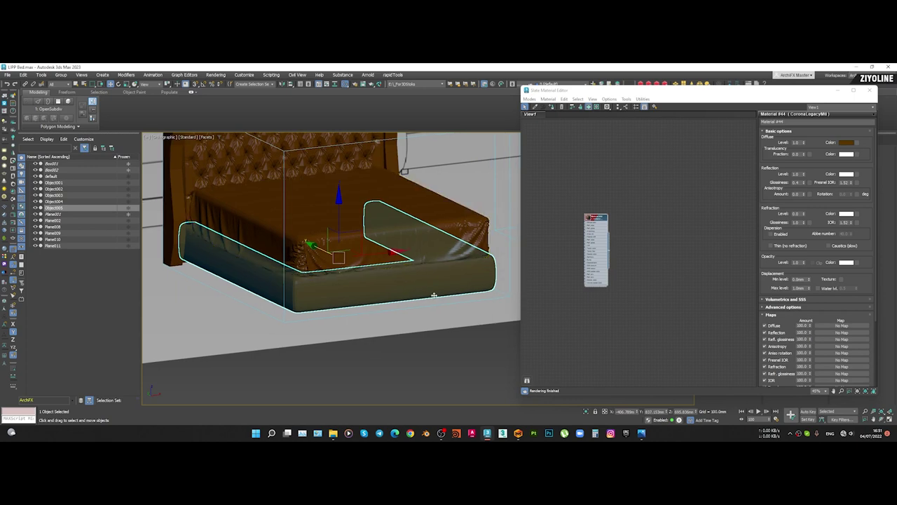
alt+middle_drag(434, 295, 394, 293)
scroll(402, 266, up, 8)
click(231, 262)
scroll(309, 264, down, 5)
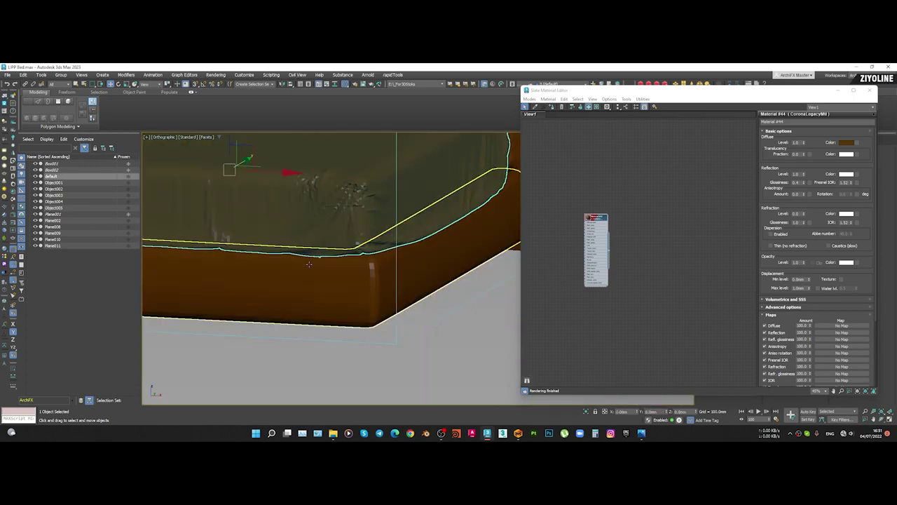
alt+middle_drag(309, 264, 370, 274)
click(371, 274)
click(868, 92)
scroll(343, 258, down, 9)
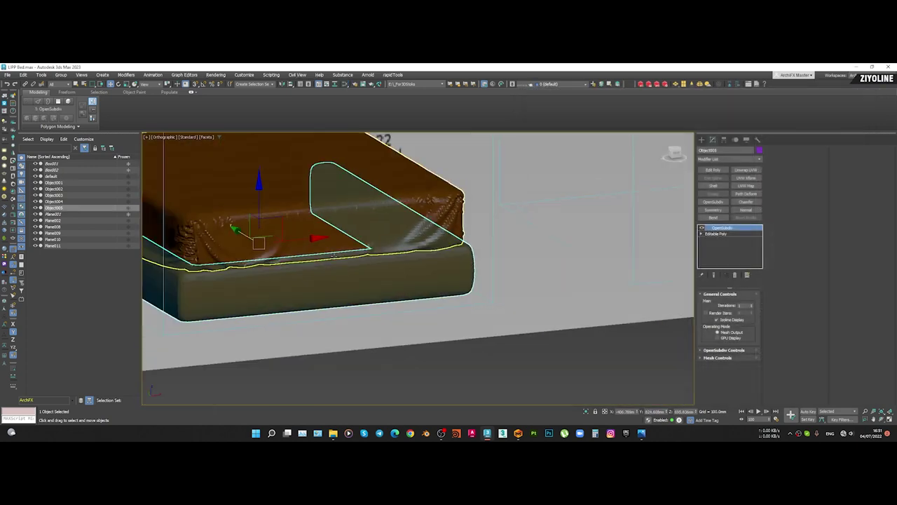
Examine the sheet's edge and folds up close beside the headboard
click(420, 338)
scroll(294, 254, up, 6)
click(299, 266)
mouse_move(299, 266)
alt+middle_down()
mouse_move(350, 268)
mouse_move(294, 274)
alt+middle_up()
scroll(245, 263, up, 6)
middle_drag(226, 261, 276, 265)
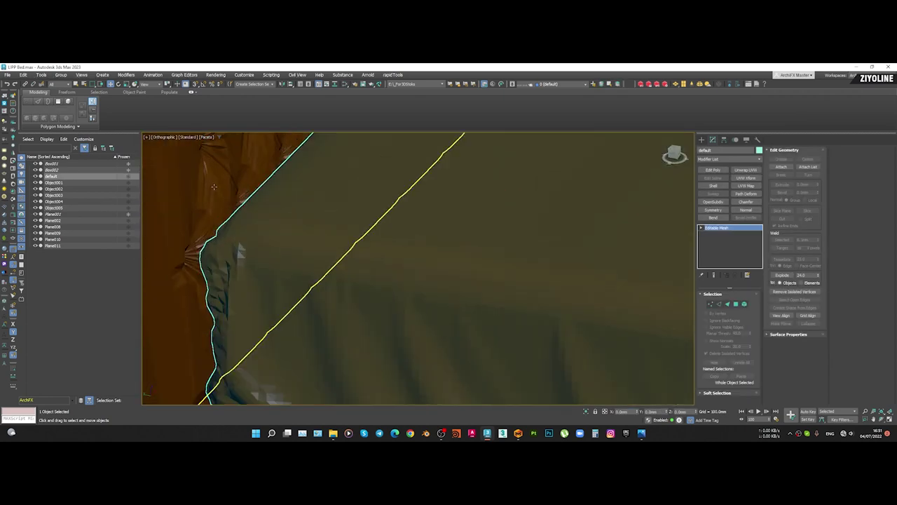
click(213, 217)
scroll(297, 256, down, 7)
click(331, 285)
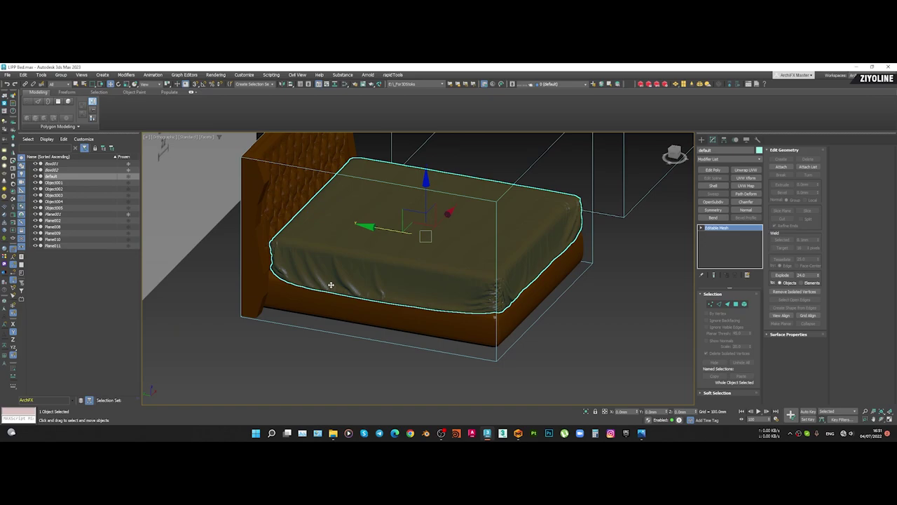
Examine the sheet's mesh topology at the creased front corner, with and without edged faces
key(F4)
scroll(332, 272, up, 6)
scroll(429, 269, down, 6)
middle_drag(582, 261, 488, 264)
scroll(487, 264, up, 4)
scroll(487, 264, up, 2)
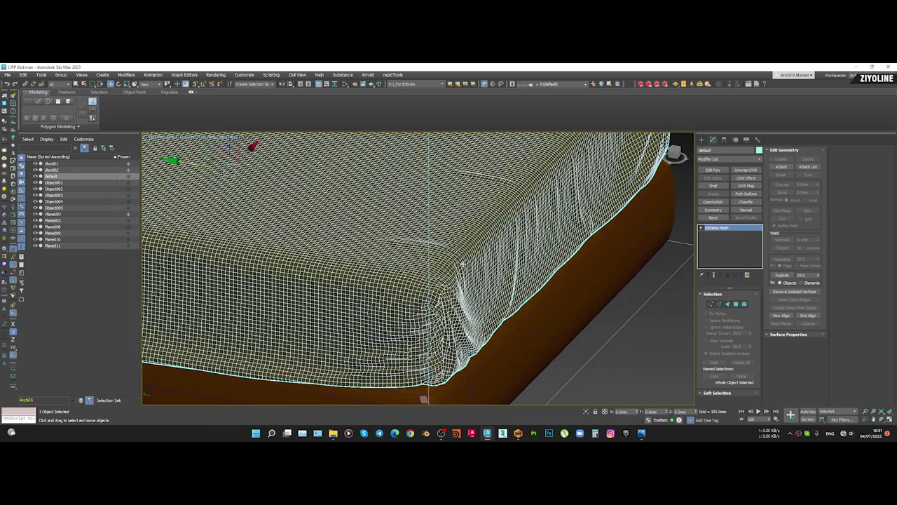
scroll(463, 265, up, 4)
key(F4)
scroll(429, 292, down, 6)
key(F4)
key(F4)
Convert the imported sheet mesh to an Editable Poly
right_click(440, 279)
mouse_move(469, 367)
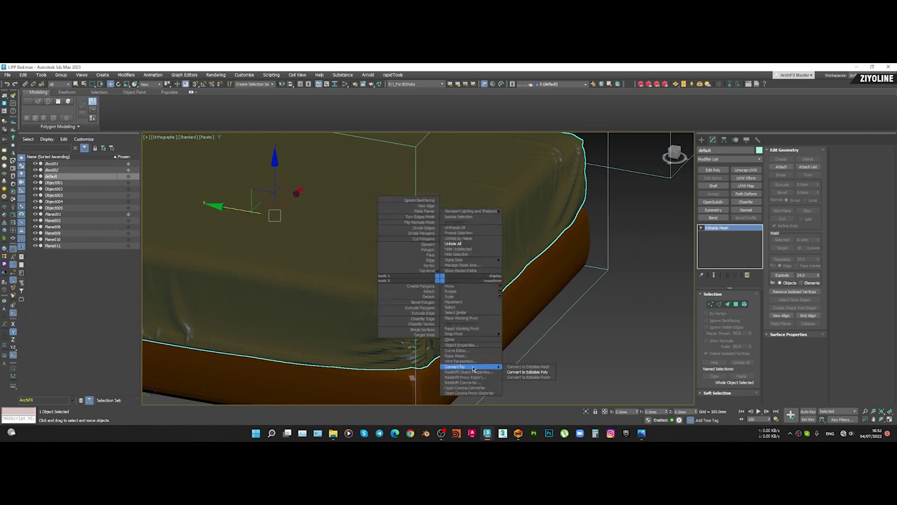
click(532, 372)
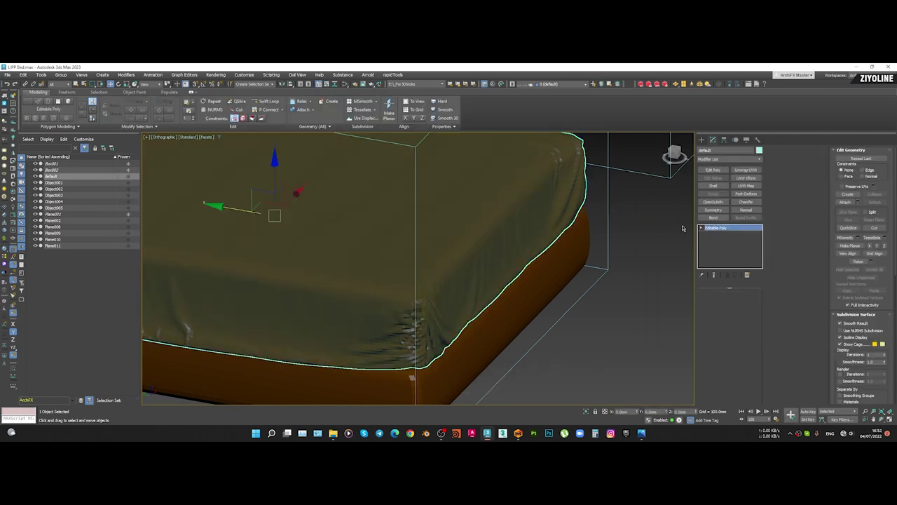
Try flipping the sheet's normals with two stacked Normal modifiers
click(745, 210)
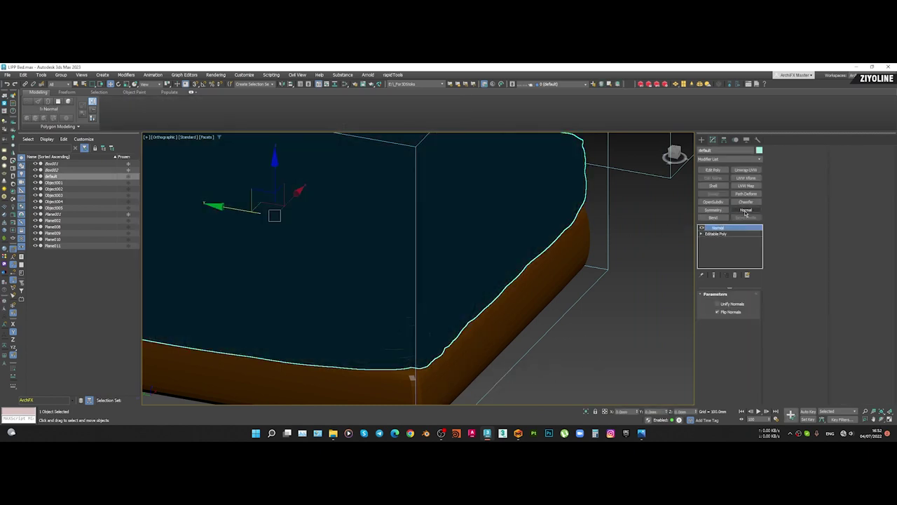
click(745, 210)
scroll(447, 305, up, 2)
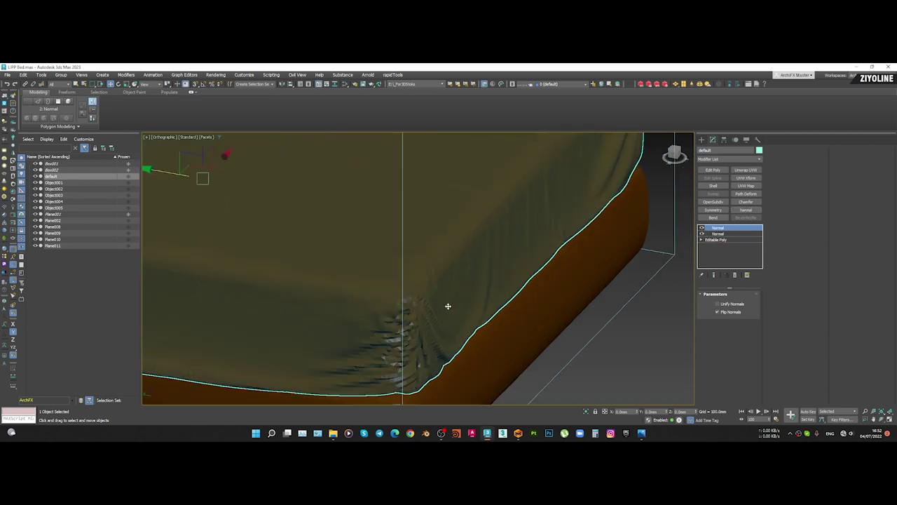
right_click(740, 234)
click(743, 236)
right_click(742, 231)
click(746, 238)
Add an Edit Poly modifier to the sheet and assign all its polygons to one smoothing group
click(725, 160)
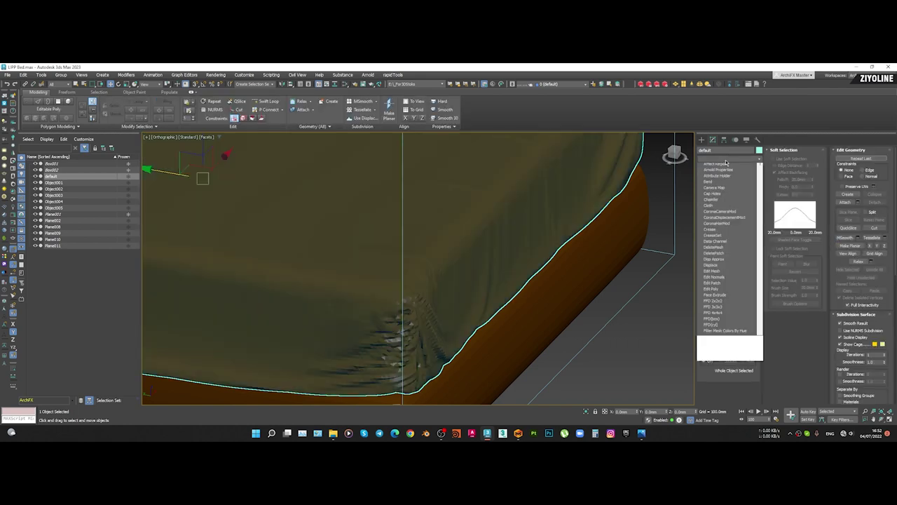
key(e)
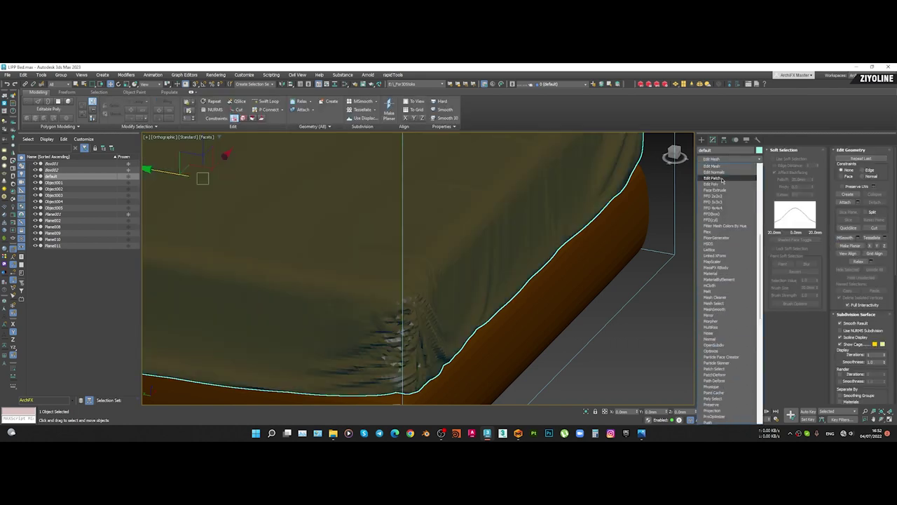
click(722, 183)
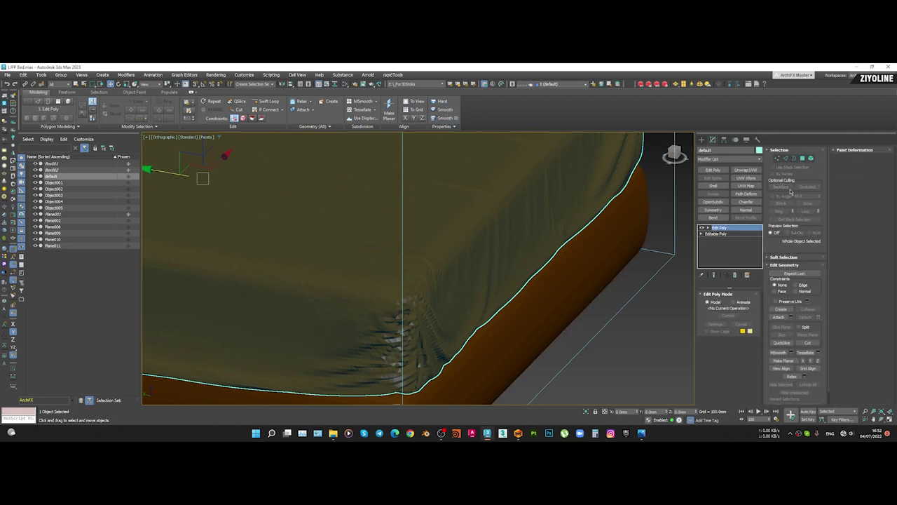
click(804, 159)
key(ctrl+a)
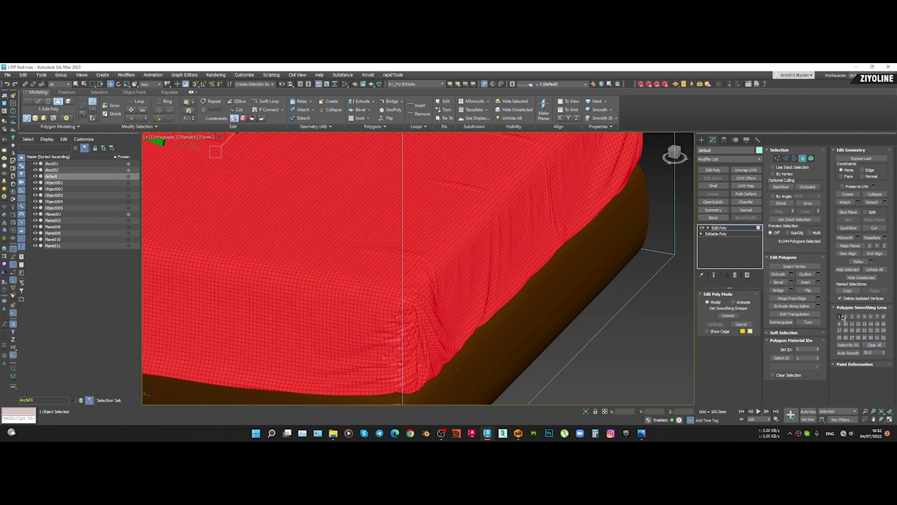
click(803, 159)
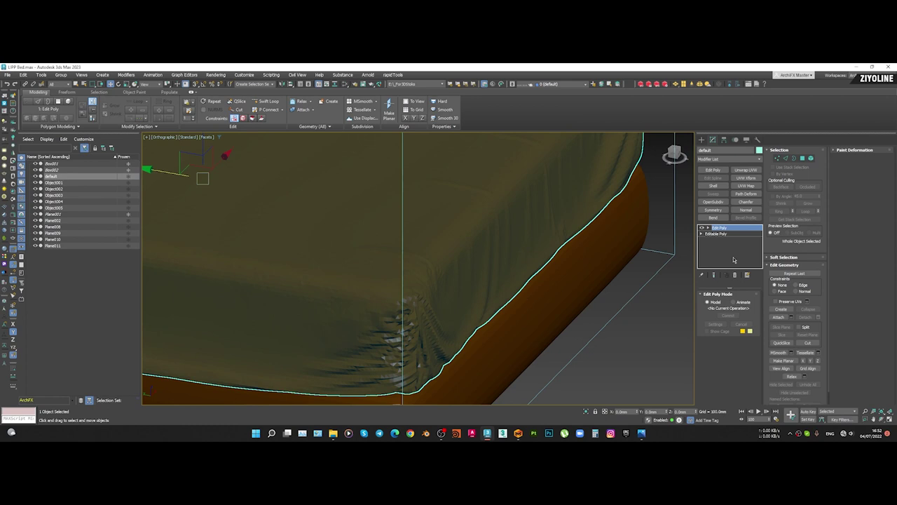
Collapse the sheet's Edit Poly modifier into the base Editable Poly
right_click(725, 228)
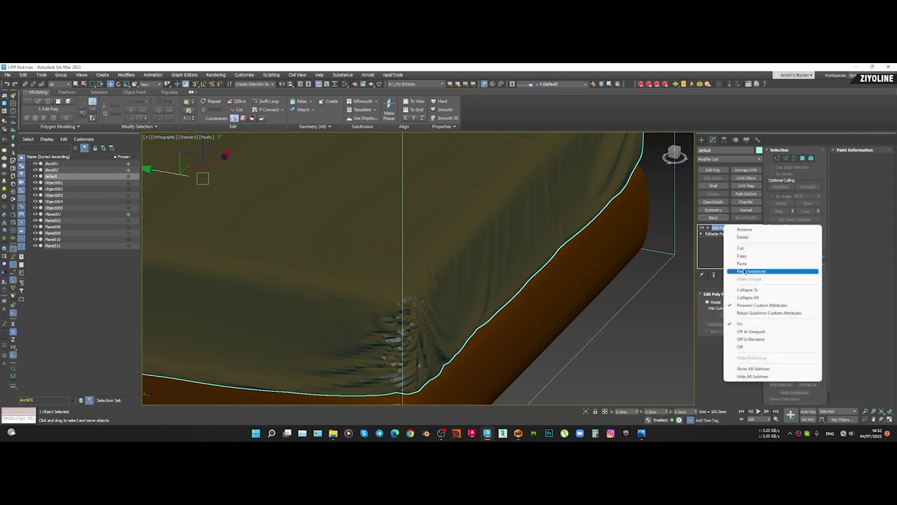
click(751, 292)
click(571, 343)
click(466, 274)
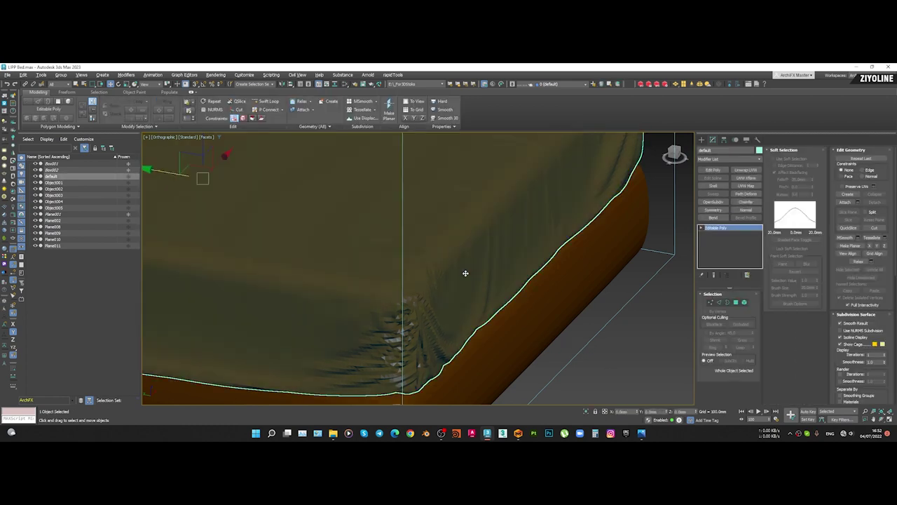
Isolate the sheet and try smoothing its creased corner with an OpenSubdiv modifier
key(alt+q)
scroll(476, 315, up, 6)
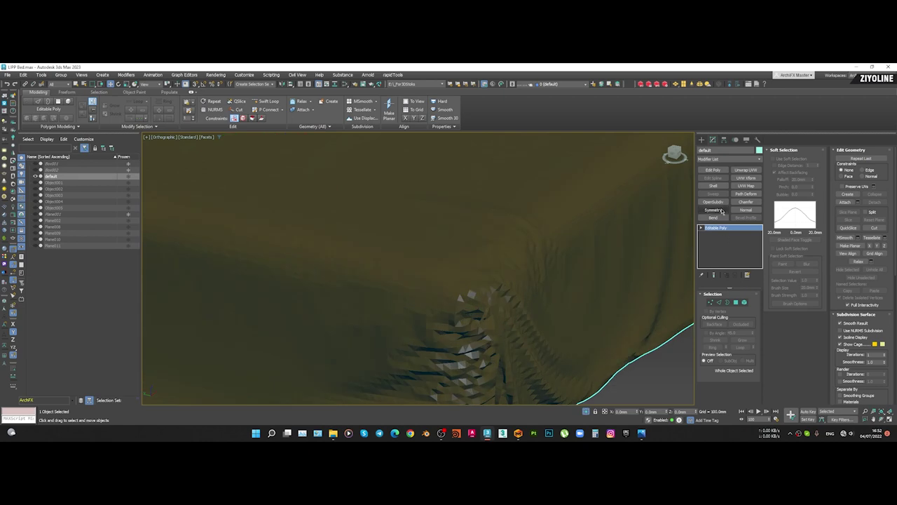
scroll(473, 304, up, 2)
scroll(473, 311, down, 3)
key(F4)
click(725, 360)
click(726, 360)
click(728, 358)
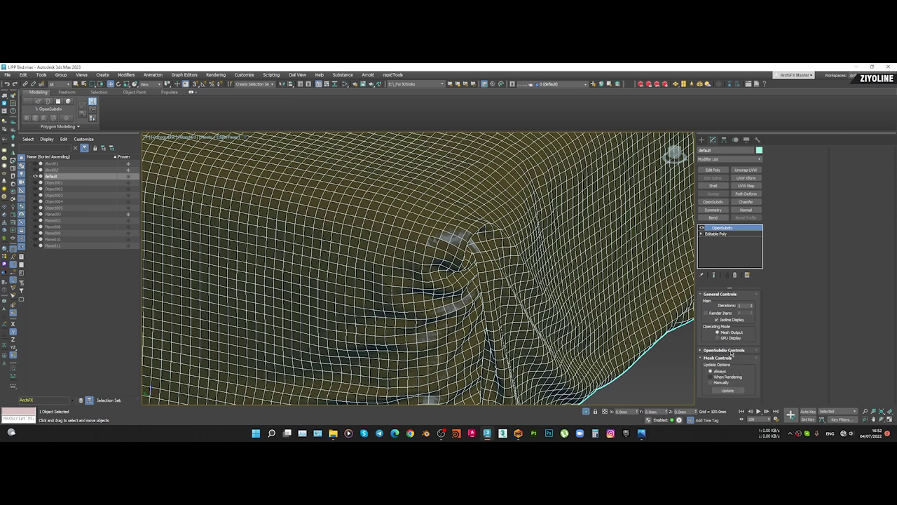
click(729, 350)
right_click(731, 228)
click(756, 242)
Examine the isolated sheet's corner folds in shaded view and exit isolation
scroll(489, 256, down, 4)
scroll(487, 256, down, 4)
click(495, 309)
key(F4)
scroll(487, 225, up, 6)
click(486, 225)
scroll(480, 236, down, 4)
alt+middle_drag(480, 236, 549, 391)
click(586, 412)
scroll(474, 310, down, 5)
click(595, 368)
Examine the tufted headboard panel and its upper corner against the surrounding frame
middle_drag(325, 310, 331, 339)
click(351, 343)
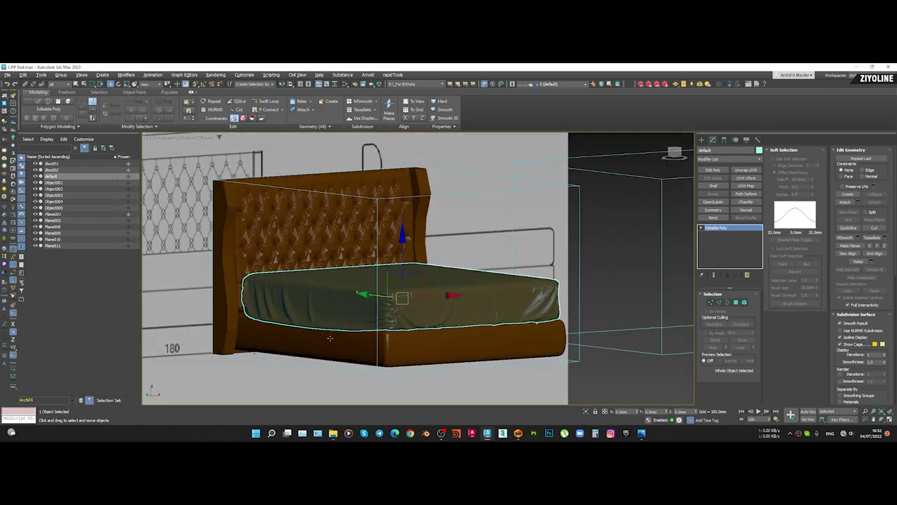
middle_drag(312, 281, 334, 289)
click(296, 236)
mouse_move(325, 247)
alt+middle_down()
mouse_move(302, 260)
mouse_move(331, 256)
alt+middle_up()
scroll(324, 204, up, 6)
scroll(266, 201, down, 3)
middle_drag(179, 205, 345, 227)
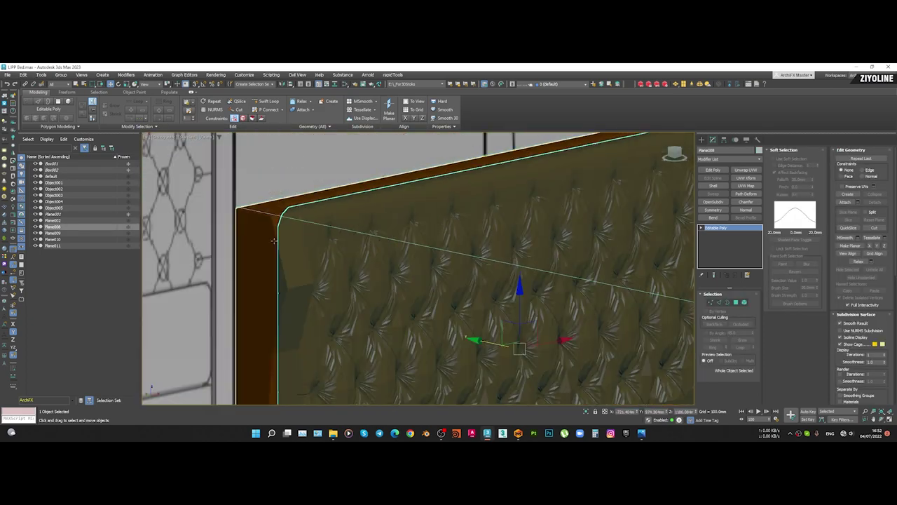
Select the headboard frame together with the bed base and apply a TurboSmooth modifier to both
click(275, 240)
scroll(275, 240, down, 8)
middle_drag(312, 318, 311, 295)
ctrl+click(311, 295)
scroll(368, 287, up, 5)
middle_drag(369, 287, 454, 324)
middle_drag(400, 242, 455, 265)
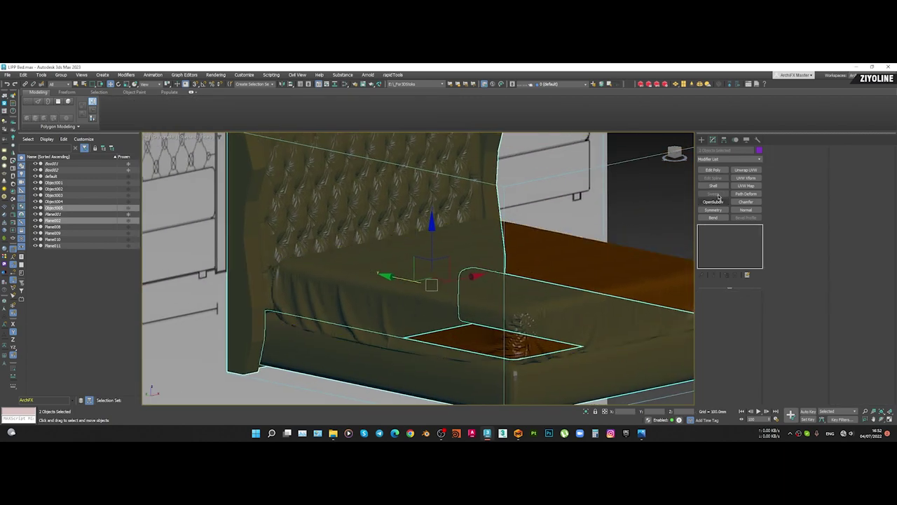
click(724, 162)
text(tu)
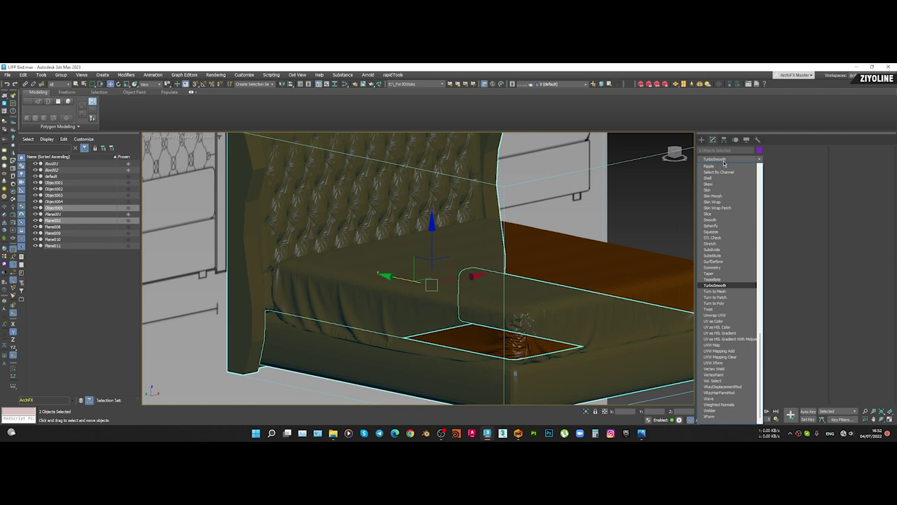
key(Return)
Show edged faces and set the TurboSmooth iterations of the frame and base to 3
scroll(248, 162, up, 5)
middle_drag(248, 139, 337, 286)
key(F4)
scroll(340, 287, up, 6)
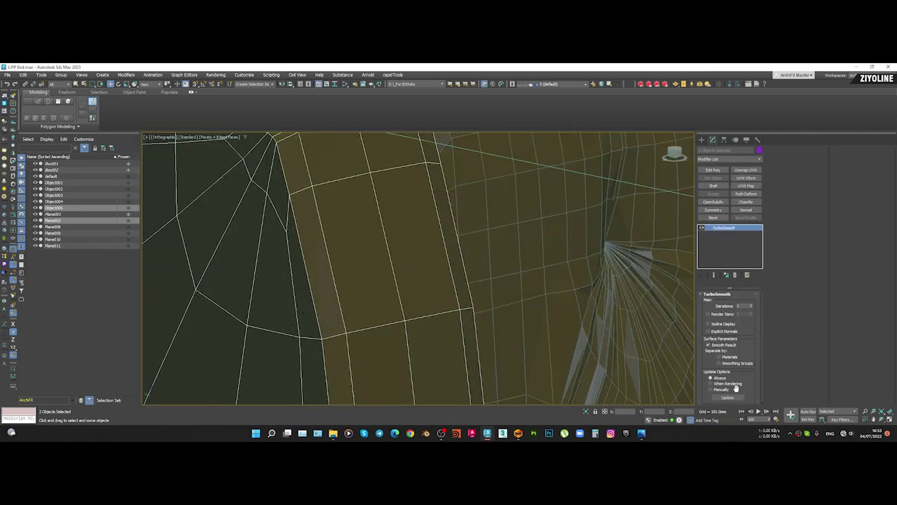
click(751, 305)
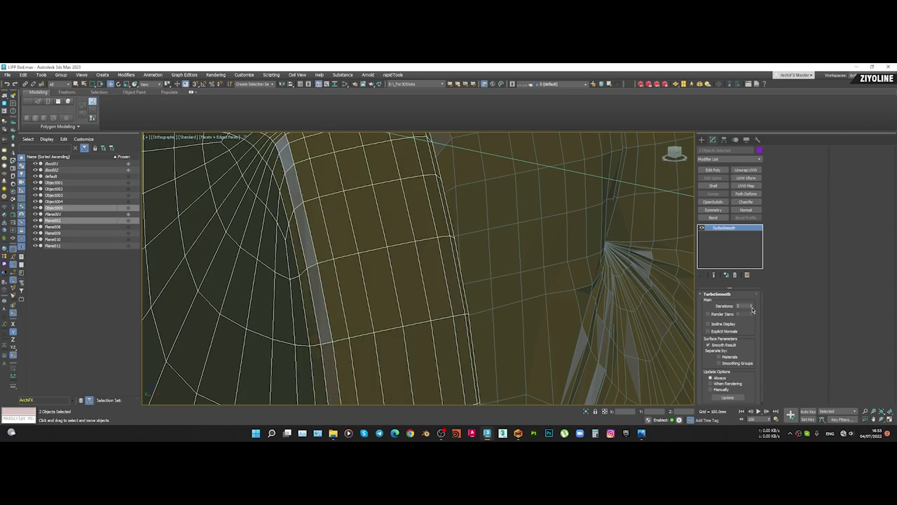
click(751, 304)
scroll(337, 259, down, 12)
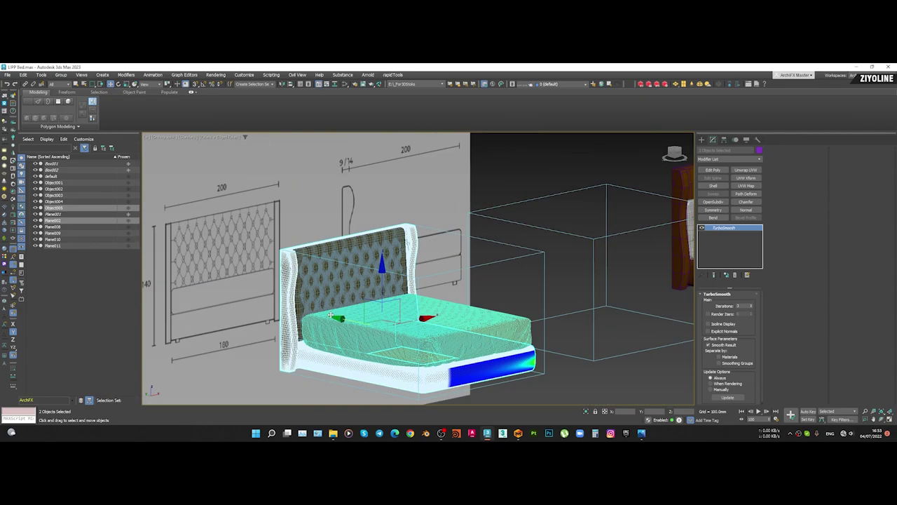
Examine the smoothed bed base and headboard frame corner with and without edged faces
middle_drag(470, 390, 448, 326)
scroll(449, 326, up, 1)
scroll(448, 325, up, 10)
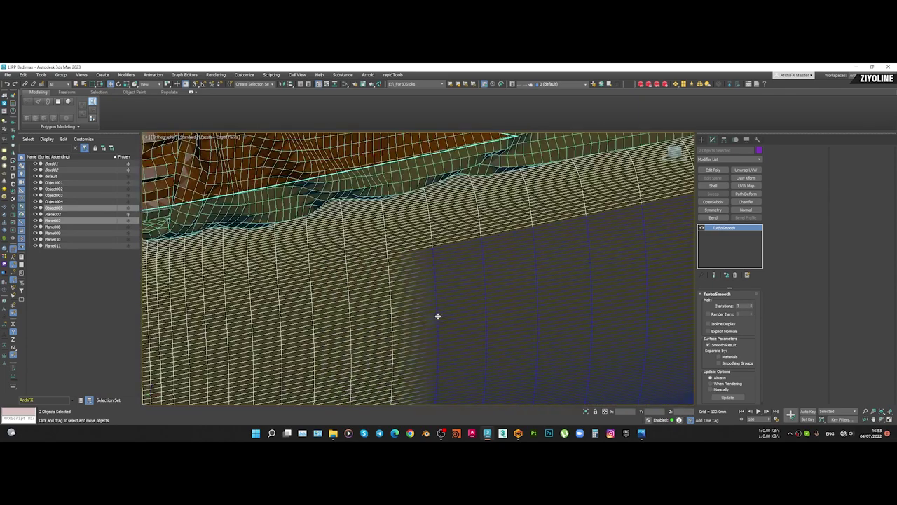
scroll(431, 300, down, 10)
scroll(340, 240, up, 8)
key(F4)
middle_drag(366, 231, 430, 392)
scroll(431, 200, up, 5)
scroll(431, 199, down, 7)
key(F4)
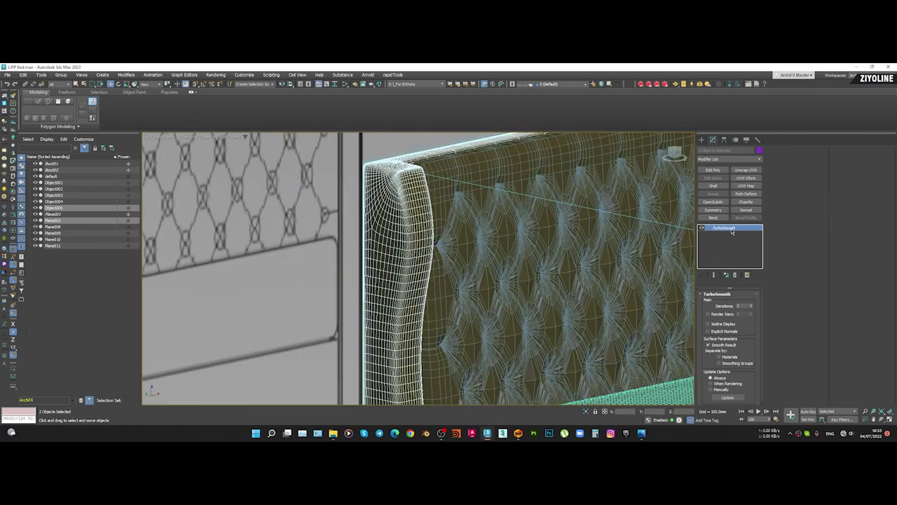
Remove the TurboSmooth modifier from the selected headboard frame and bed base
right_click(732, 230)
click(748, 242)
scroll(501, 210, down, 7)
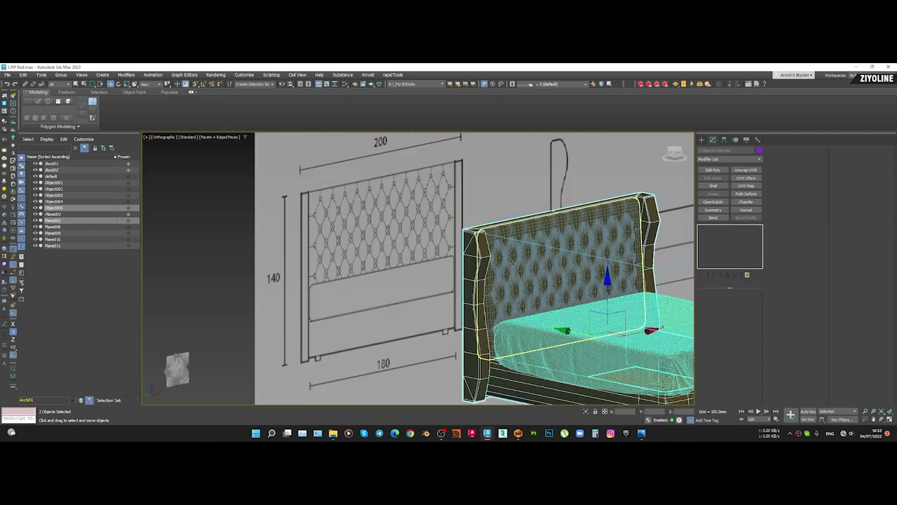
Isolate the tufted headboard panel and hide its edged faces
click(515, 235)
alt+middle_drag(504, 245, 460, 261)
key(alt+q)
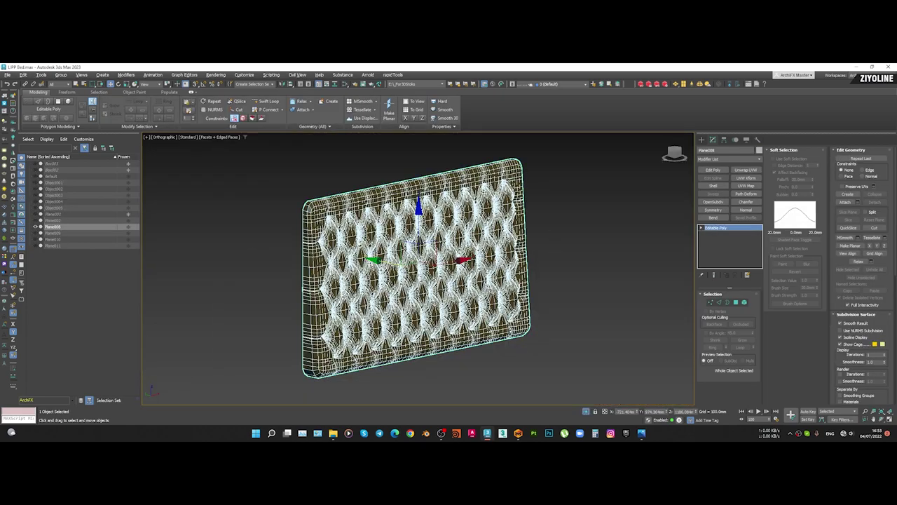
scroll(492, 197, up, 5)
click(589, 238)
middle_drag(587, 239, 648, 253)
key(F4)
click(346, 258)
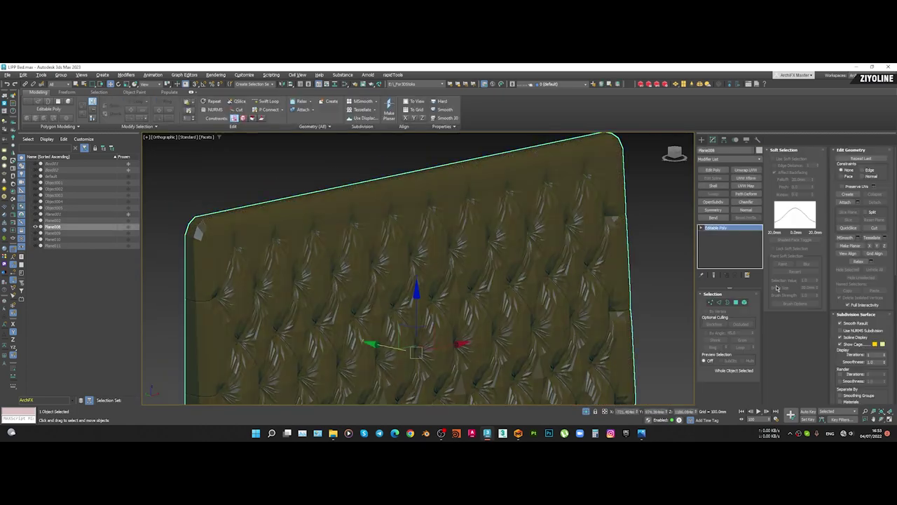
Select all polygons of the tufted panel, clear their smoothing groups and leave polygon level
click(737, 302)
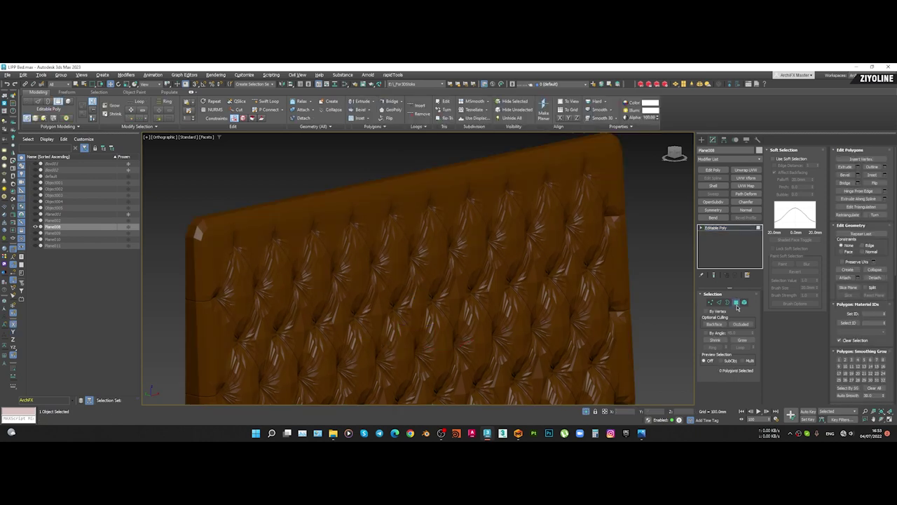
key(ctrl+a)
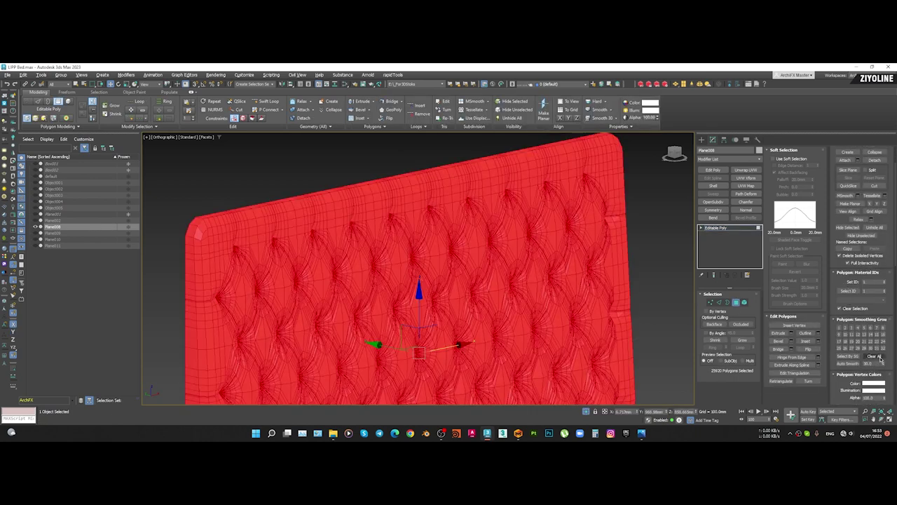
click(736, 304)
click(667, 253)
click(607, 240)
Apply an OpenSubdiv modifier to the tufted panel and check the faceting around the tufts
click(713, 202)
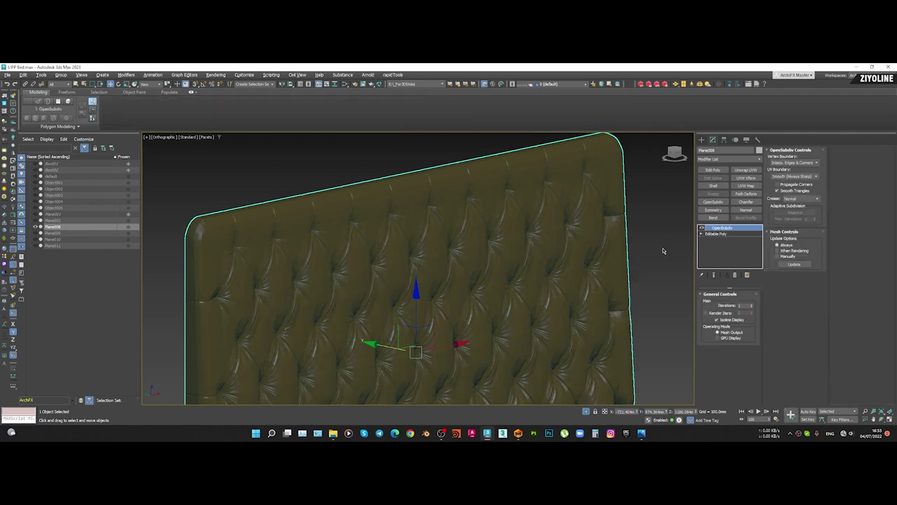
scroll(391, 275, up, 8)
scroll(391, 275, down, 8)
alt+middle_drag(391, 276, 440, 246)
scroll(389, 256, up, 5)
scroll(356, 224, up, 3)
middle_drag(356, 224, 344, 258)
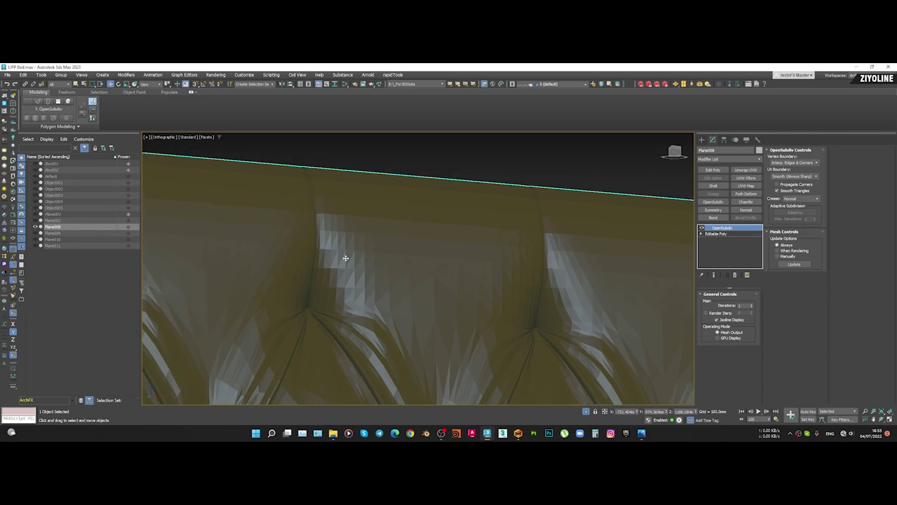
Switch the viewport to Default Shading and exit isolation of the tufted panel
click(312, 164)
click(205, 138)
click(212, 145)
click(443, 259)
scroll(447, 260, down, 9)
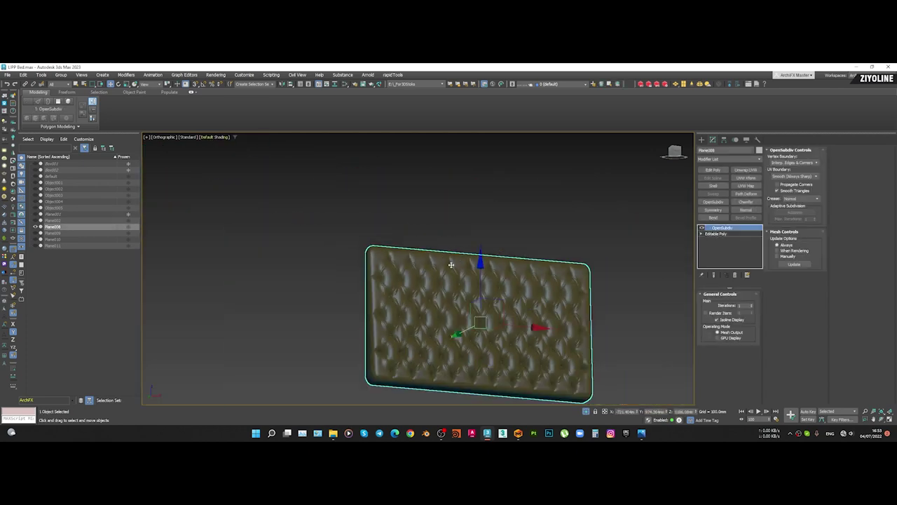
alt+middle_drag(446, 260, 531, 289)
click(591, 322)
click(586, 411)
scroll(506, 334, up, 6)
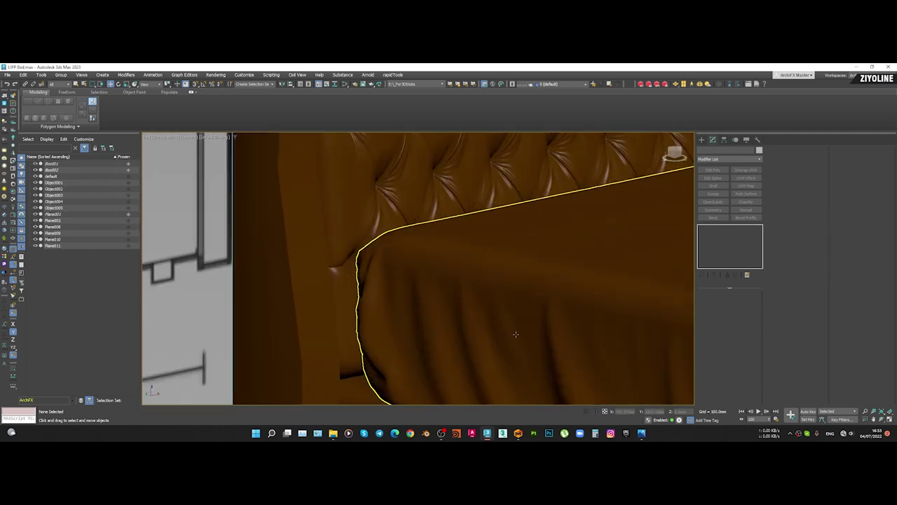
Select the mattress sheet and examine its folds against the headboard and bed base
click(541, 338)
scroll(538, 335, down, 6)
middle_drag(638, 348, 484, 288)
scroll(484, 288, up, 6)
scroll(626, 353, down, 3)
middle_drag(626, 353, 550, 257)
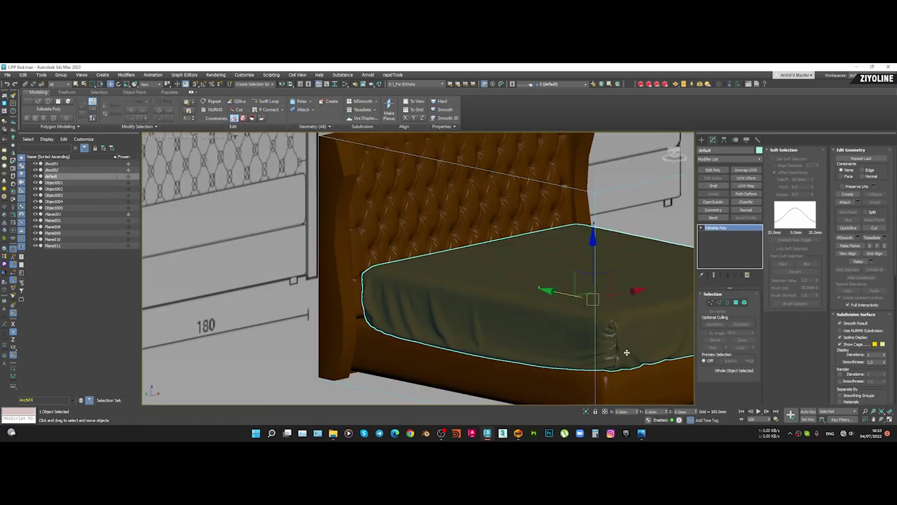
scroll(563, 298, up, 5)
Apply an OpenSubdiv modifier to the bed base
click(562, 299)
scroll(563, 298, down, 9)
middle_drag(335, 137, 355, 192)
scroll(355, 193, up, 6)
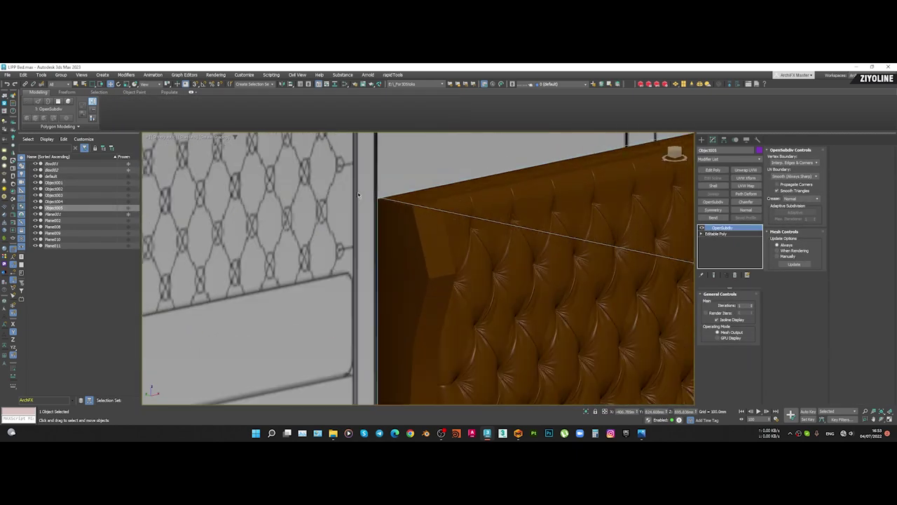
Examine the headboard frame's upper corner and the smoothed base with edged faces shown
scroll(355, 192, up, 4)
click(442, 270)
scroll(443, 270, down, 9)
middle_drag(442, 271, 347, 164)
scroll(418, 250, up, 2)
click(472, 328)
middle_drag(472, 328, 437, 304)
key(F4)
scroll(516, 334, up, 5)
scroll(517, 335, down, 7)
middle_drag(383, 311, 419, 342)
Apply an OpenSubdiv modifier to the headboard frame
click(380, 223)
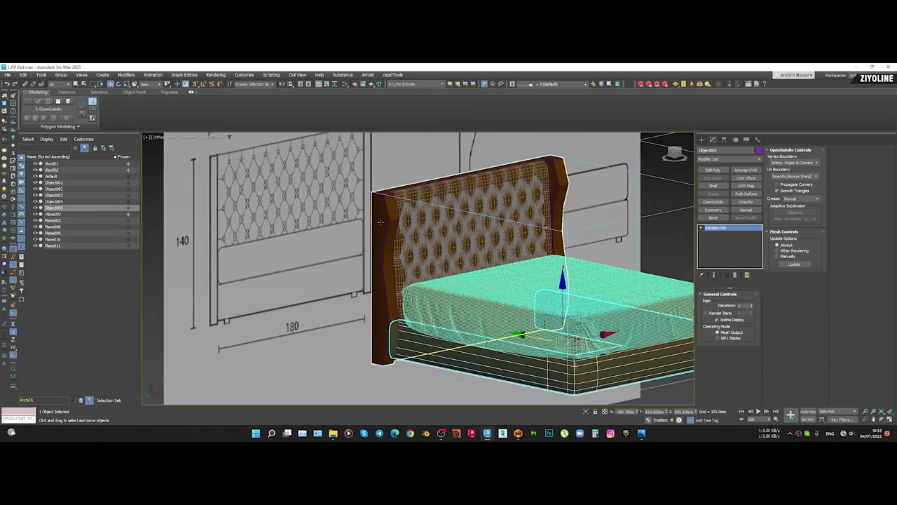
middle_drag(483, 297, 453, 289)
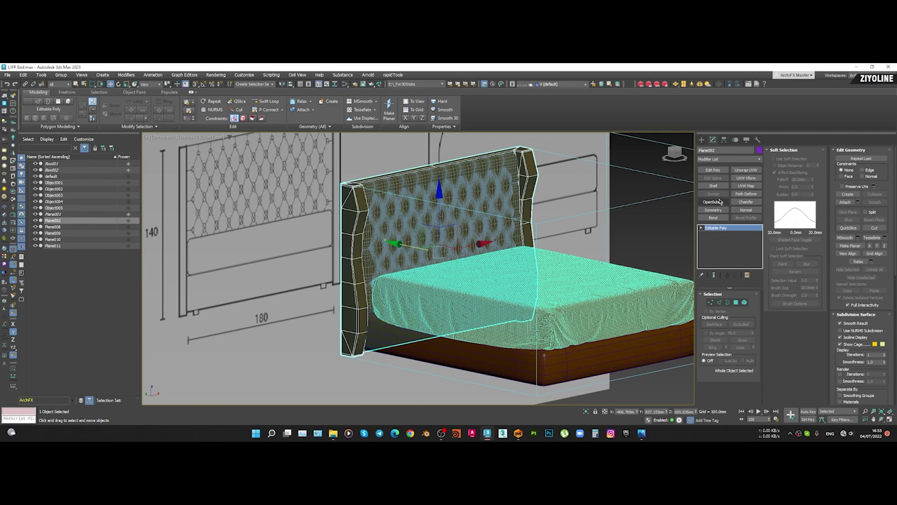
click(719, 202)
scroll(612, 259, up, 10)
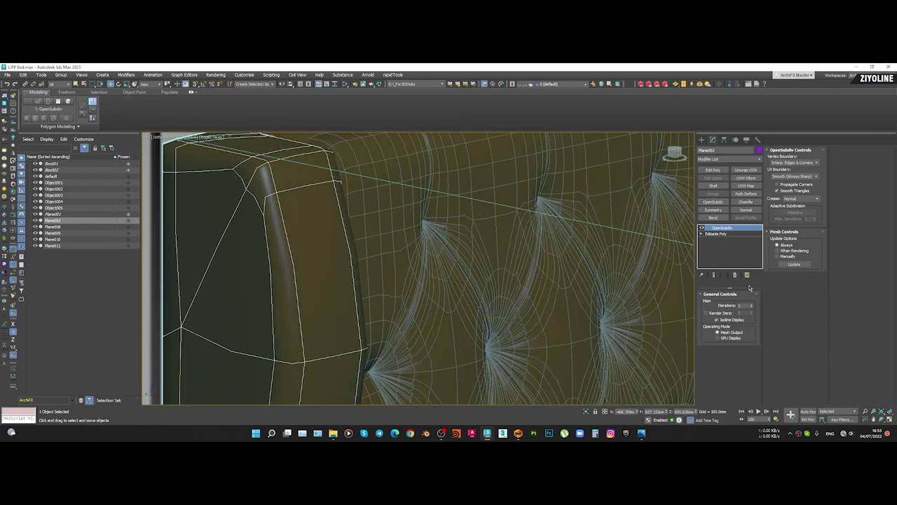
Raise the headboard frame's OpenSubdiv iterations and turn off its isoline display
click(752, 308)
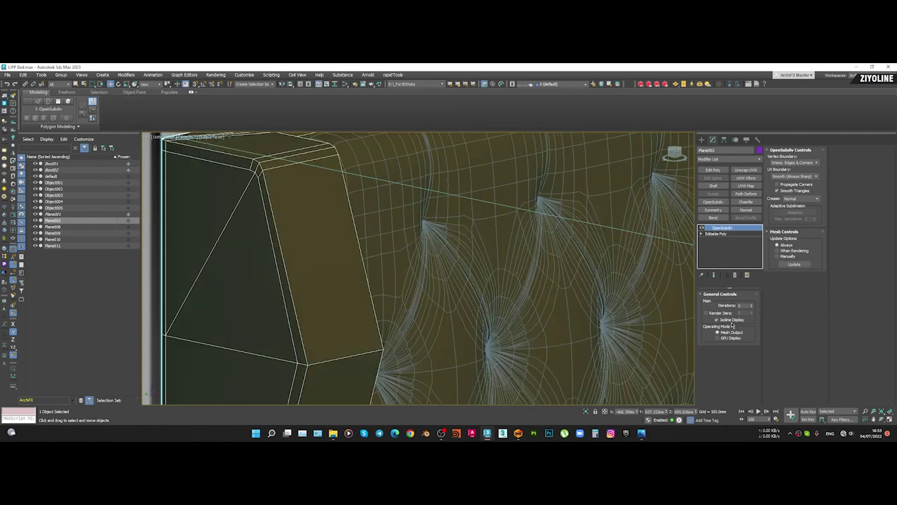
click(751, 305)
click(752, 305)
scroll(316, 253, down, 12)
scroll(361, 269, up, 2)
Select the bed base, raise its OpenSubdiv iterations and turn off its isoline display
click(415, 358)
scroll(359, 309, up, 5)
click(359, 308)
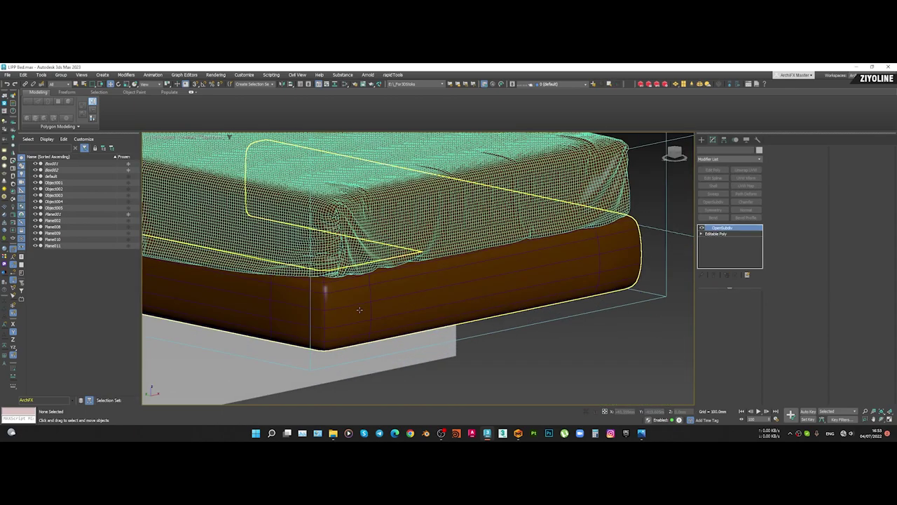
click(751, 305)
click(558, 403)
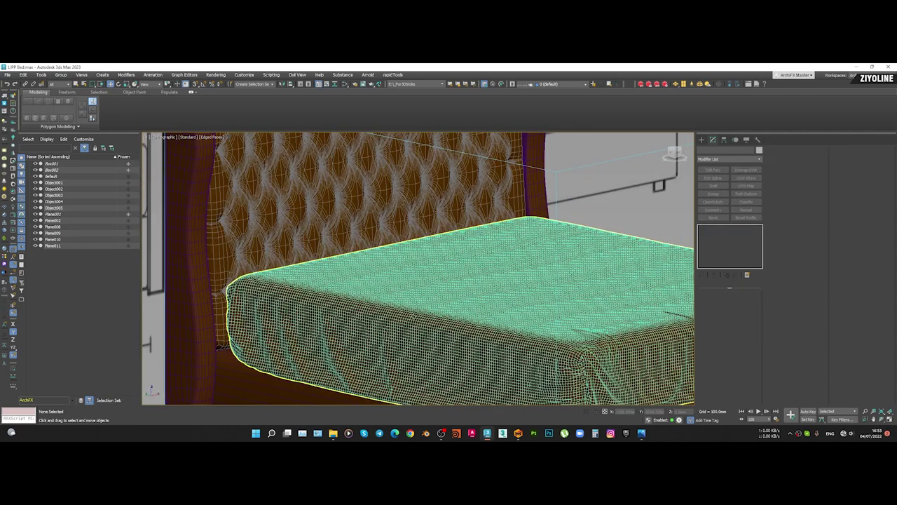
Turn off isoline display for the tufted headboard panel and lower its OpenSubdiv iterations by one
click(441, 300)
scroll(441, 280, down, 5)
scroll(505, 280, up, 10)
middle_drag(351, 238, 384, 250)
key(F4)
key(F4)
scroll(338, 232, up, 4)
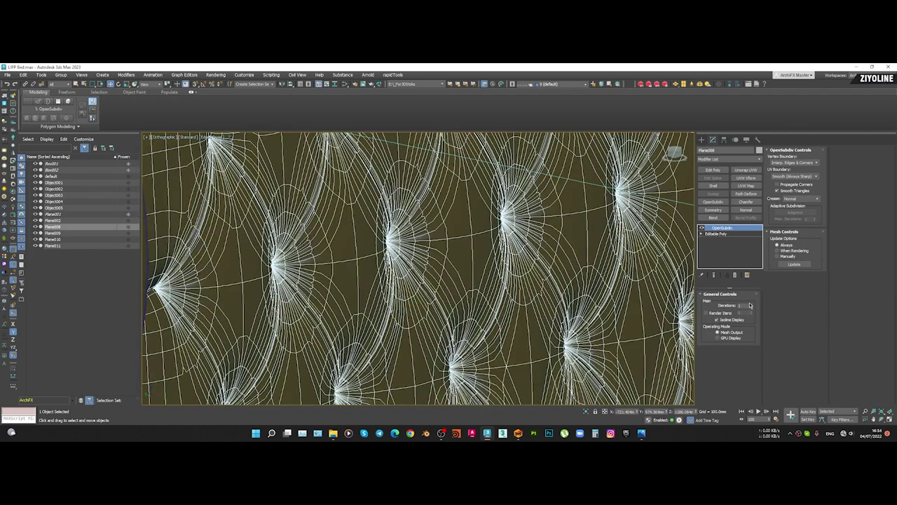
click(730, 321)
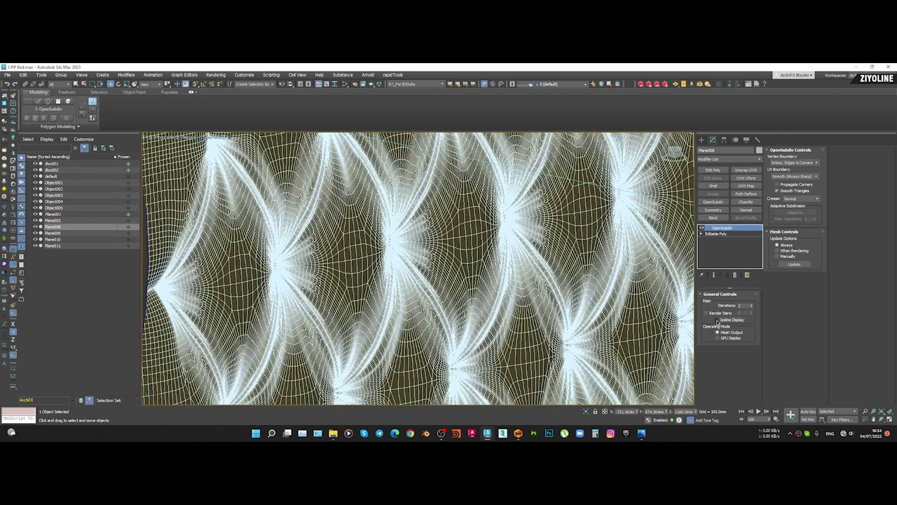
scroll(462, 306, down, 4)
scroll(493, 293, up, 4)
click(751, 308)
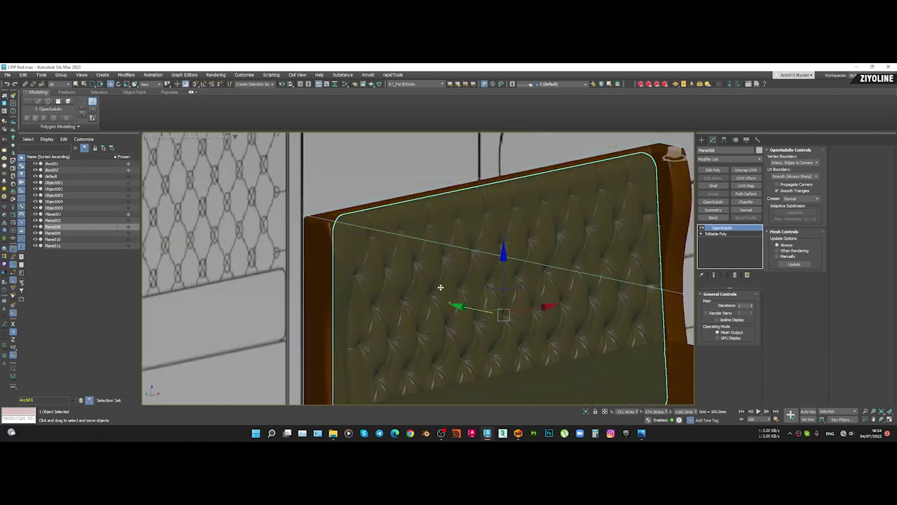
Select the mattress sheet and save the scene
scroll(440, 288, down, 5)
click(408, 317)
key(ctrl+s)
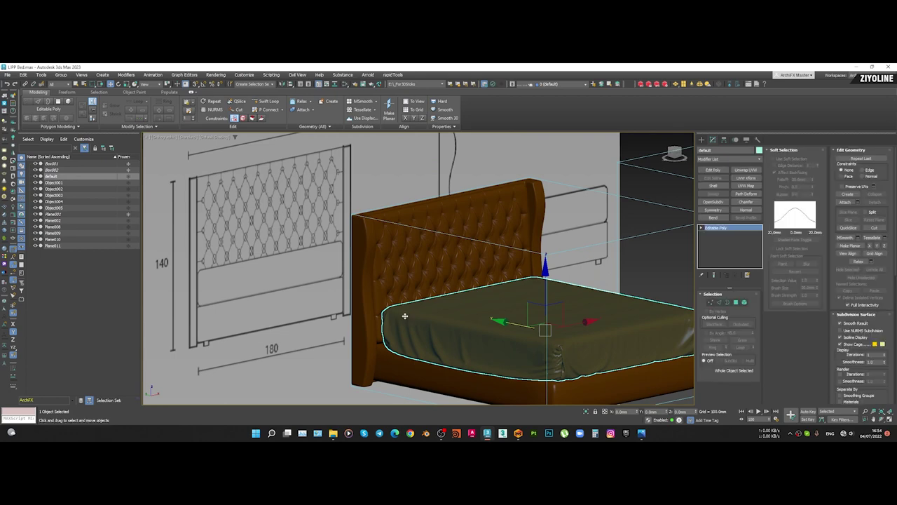
Switch to the top view with the mattress sheet selected and both bed frames in sight
scroll(405, 316, down, 6)
alt+middle_drag(405, 316, 439, 338)
click(528, 359)
scroll(466, 326, up, 3)
click(459, 327)
scroll(459, 328, down, 3)
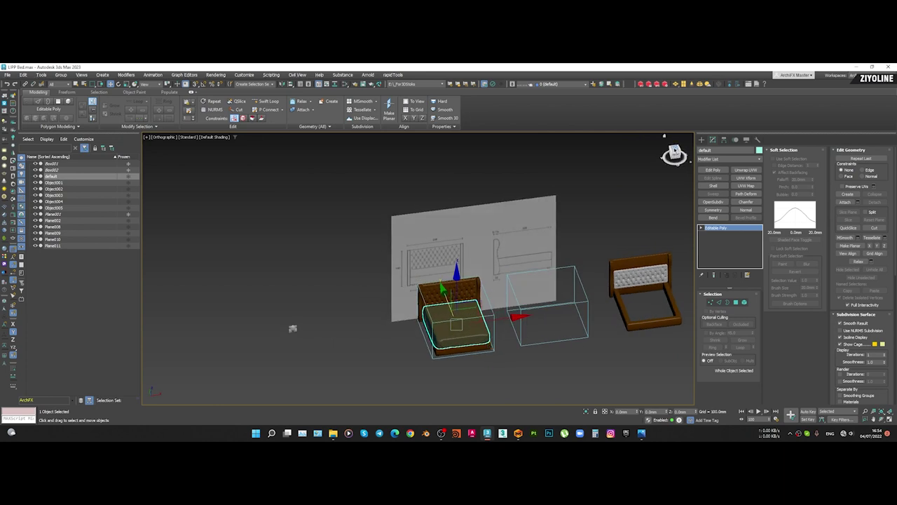
key(t)
middle_drag(537, 329, 313, 262)
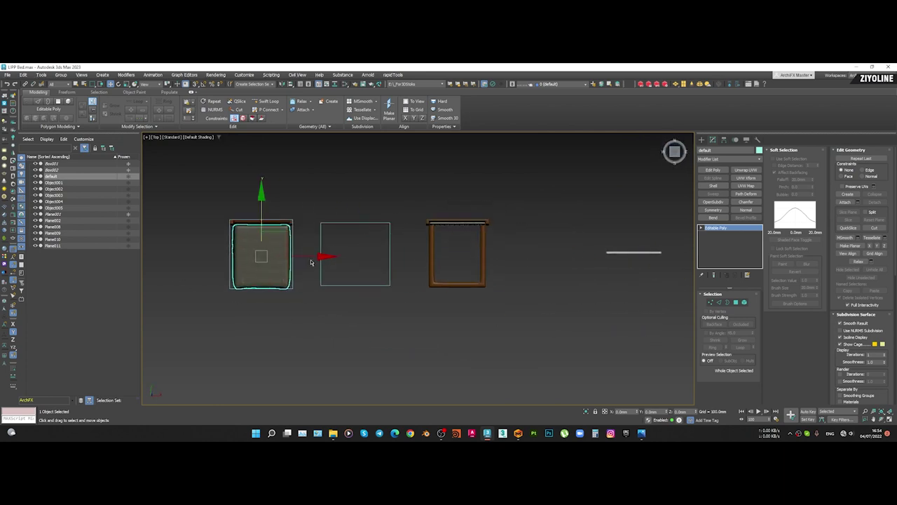
Try to move the mattress sheet over to the second bed frame and undo the move
drag(376, 263, 473, 273)
scroll(474, 274, up, 5)
key(ctrl+z)
Clone the mattress sheet as a copy and move the clone onto the second bed frame
key(F4)
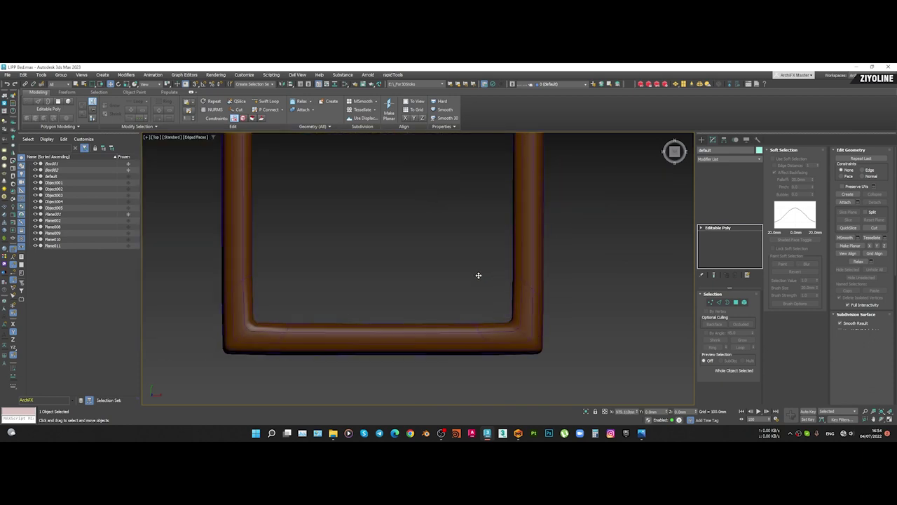
key(ctrl+v)
click(451, 279)
scroll(451, 278, down, 7)
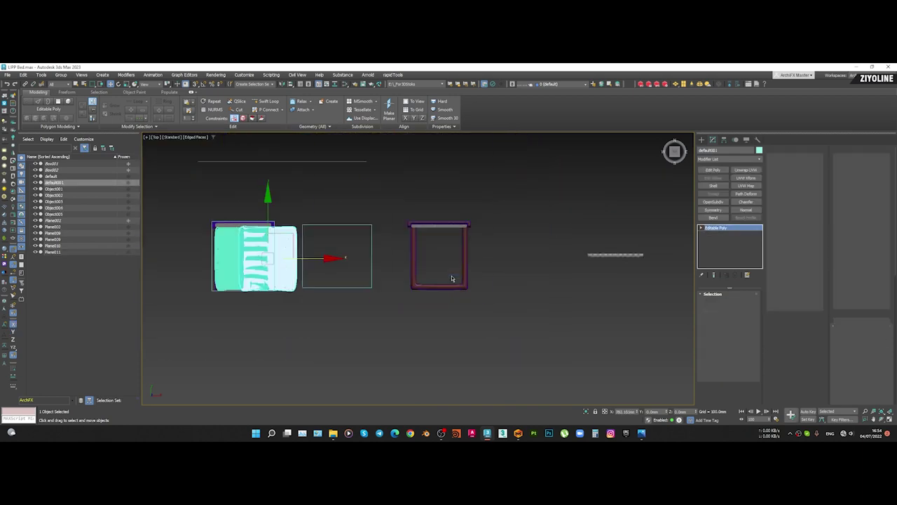
drag(358, 263, 448, 285)
scroll(442, 285, up, 4)
drag(502, 225, 451, 286)
Examine how the copied sheet sits on the second bed frame from several angles
alt+middle_drag(456, 297, 501, 302)
click(501, 303)
scroll(500, 303, up, 5)
middle_drag(456, 281, 492, 317)
key(F3)
key(F3)
key(F4)
click(452, 290)
alt+middle_drag(455, 292, 339, 281)
click(338, 281)
scroll(336, 280, down, 4)
middle_drag(296, 254, 295, 313)
scroll(284, 265, up, 4)
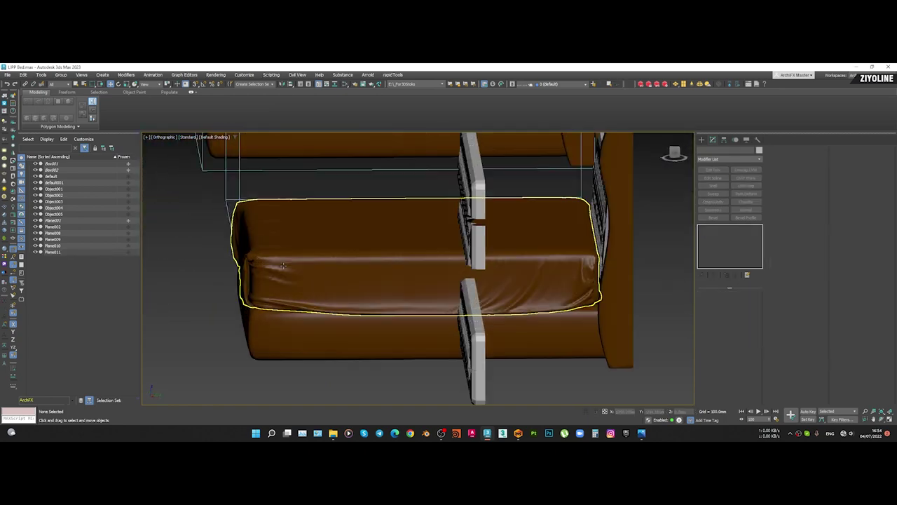
Compare the side overhang of the copied sheet with the original sheet on its bed base
click(283, 265)
scroll(283, 266, down, 2)
alt+middle_drag(302, 274, 456, 248)
scroll(450, 292, down, 5)
alt+middle_drag(469, 277, 484, 265)
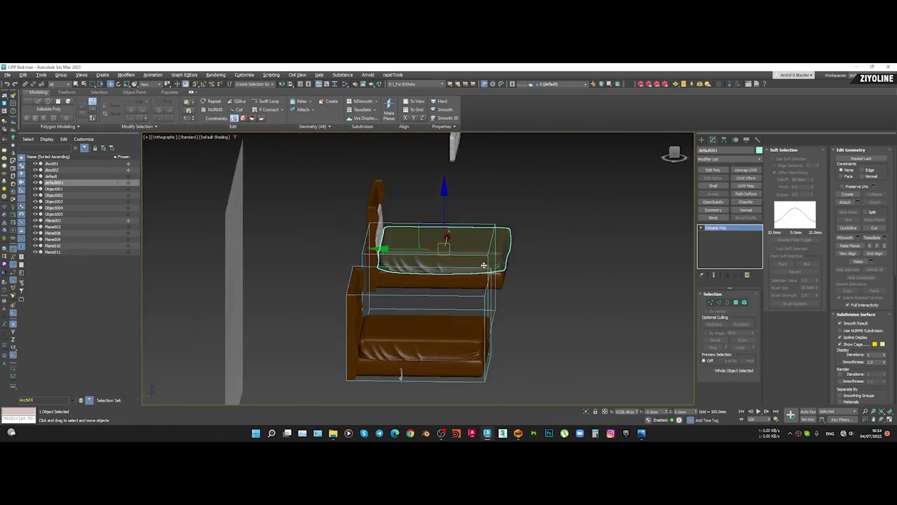
scroll(466, 343, up, 6)
click(468, 346)
alt+middle_drag(467, 355, 483, 352)
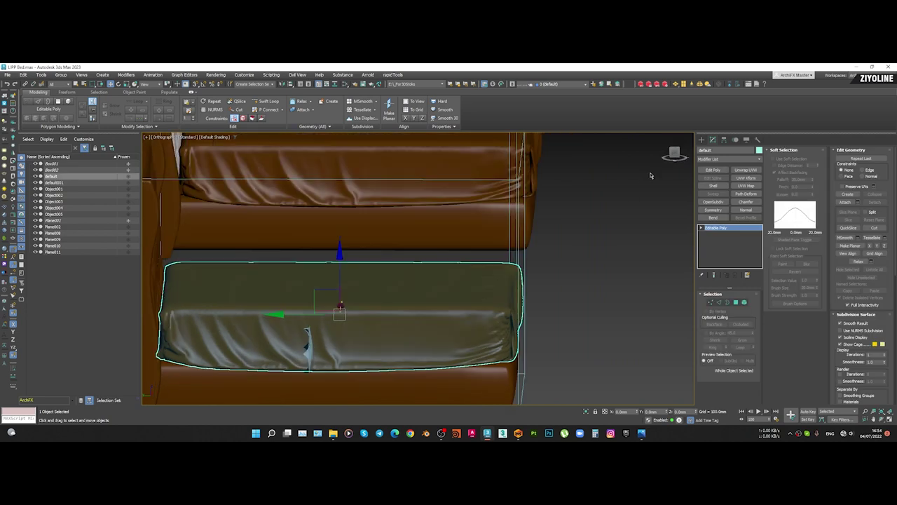
Switch to the left view and examine the original sheet's overhang at the foot of the base
click(674, 153)
middle_drag(584, 186, 580, 349)
click(617, 356)
click(425, 220)
scroll(540, 254, up, 6)
scroll(541, 254, down, 6)
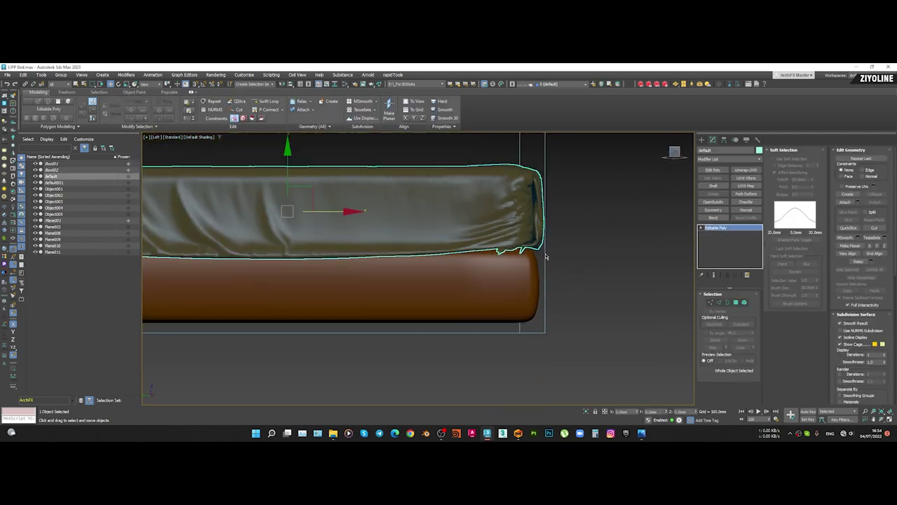
Open the vertex level of the bed base's Editable Poly beneath its OpenSubdiv modifier
click(541, 270)
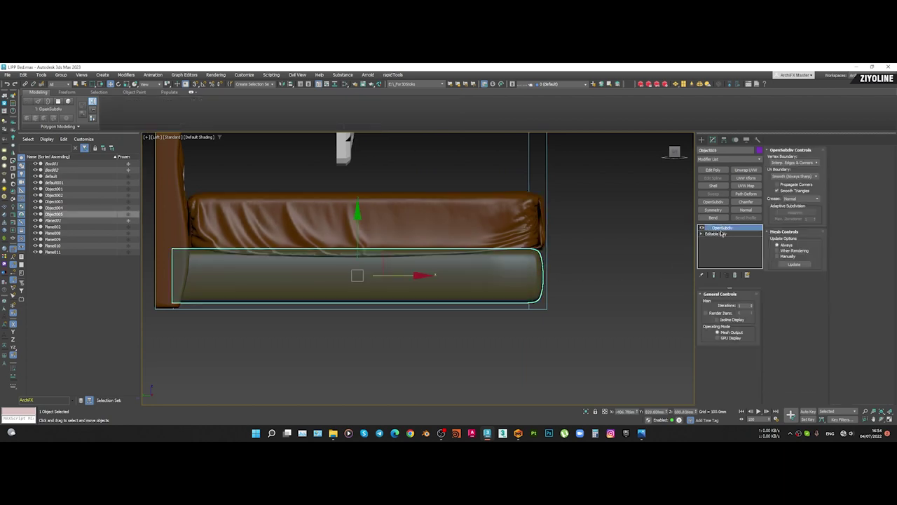
click(722, 233)
click(720, 161)
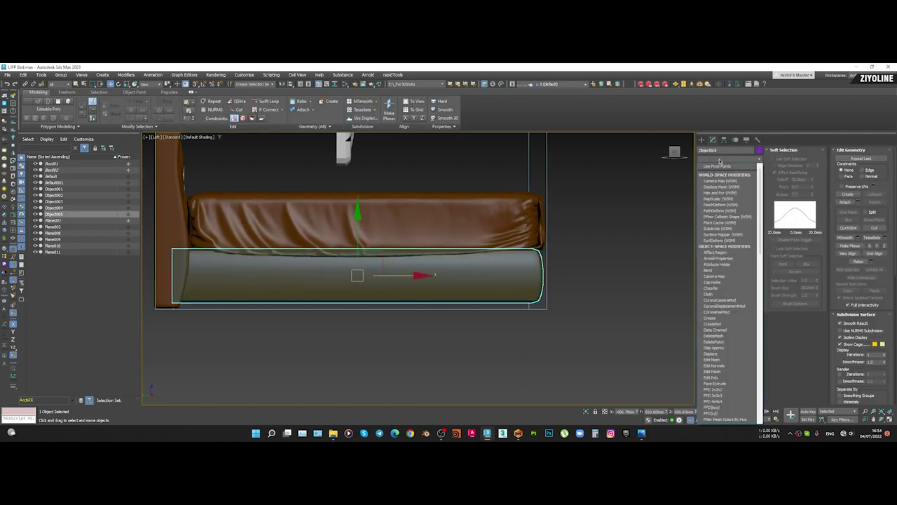
click(633, 251)
click(713, 302)
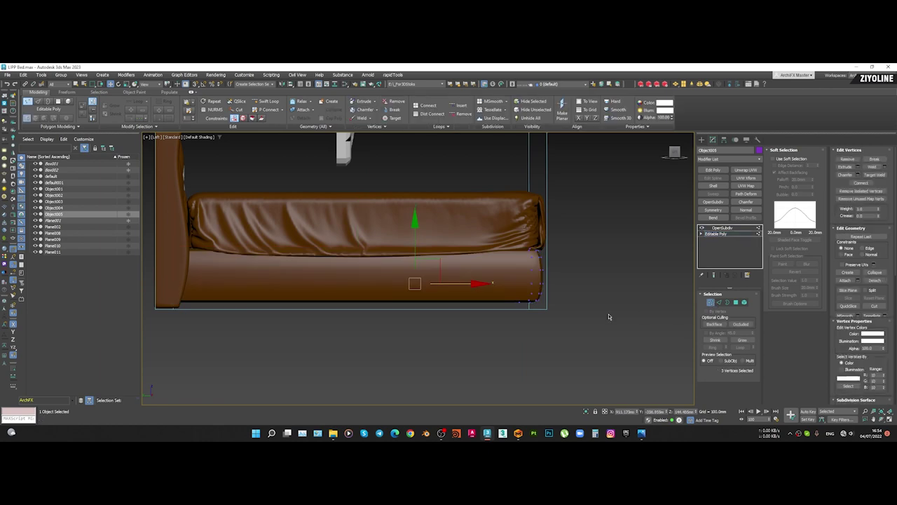
Move the bed base's foot-end vertices outward in wireframe display, towards the outer edge of the sheet
key(F4)
key(F3)
drag(590, 206, 478, 343)
scroll(535, 273, up, 5)
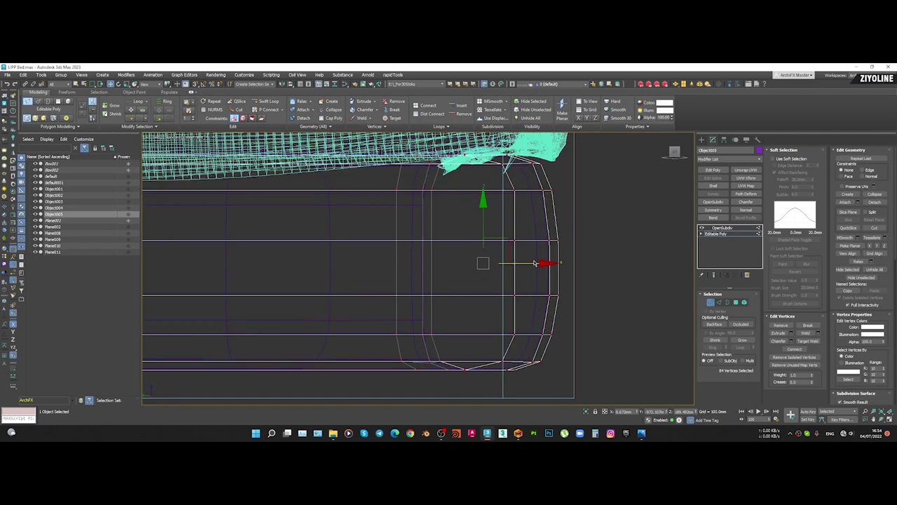
drag(527, 262, 573, 261)
scroll(573, 263, down, 4)
mouse_move(602, 276)
alt+middle_down()
mouse_move(568, 288)
mouse_move(597, 286)
alt+middle_up()
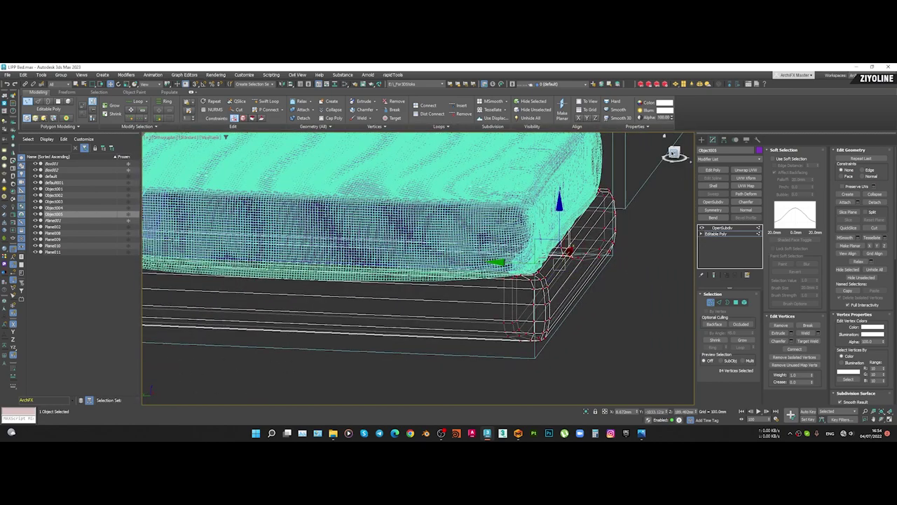
Extend the foot end of the base slightly further beyond the sheet in the left view
click(673, 153)
middle_drag(554, 204, 392, 373)
scroll(421, 350, up, 2)
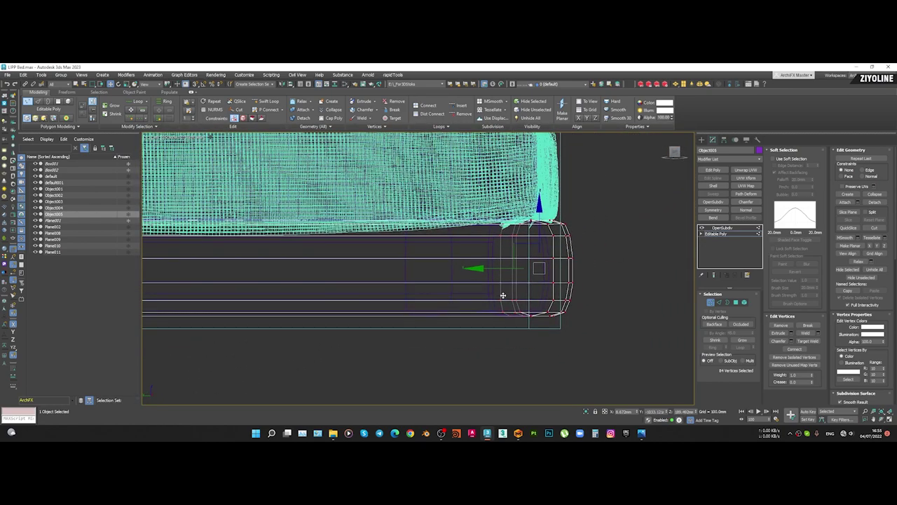
drag(578, 271, 583, 270)
scroll(584, 278, down, 5)
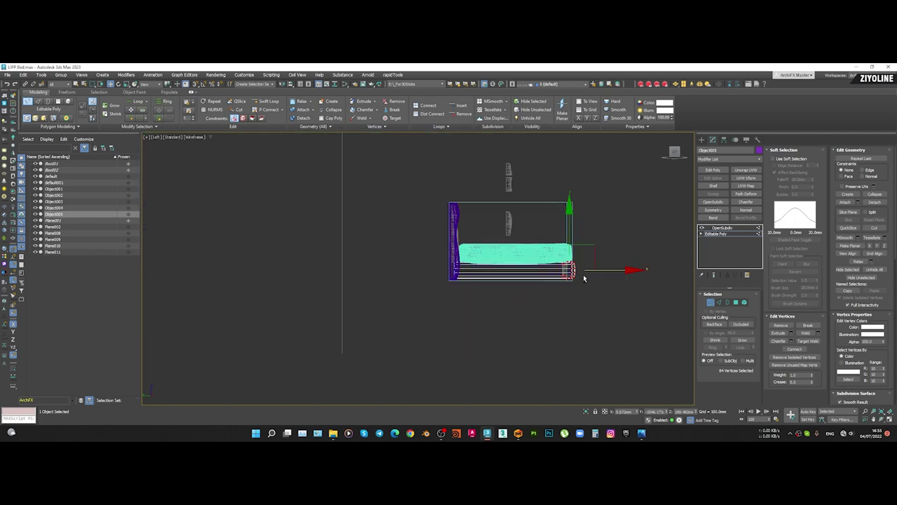
Select the base's vertices along one long side in the front view and shift them outward past the sheet
alt+middle_drag(585, 278, 536, 280)
click(676, 155)
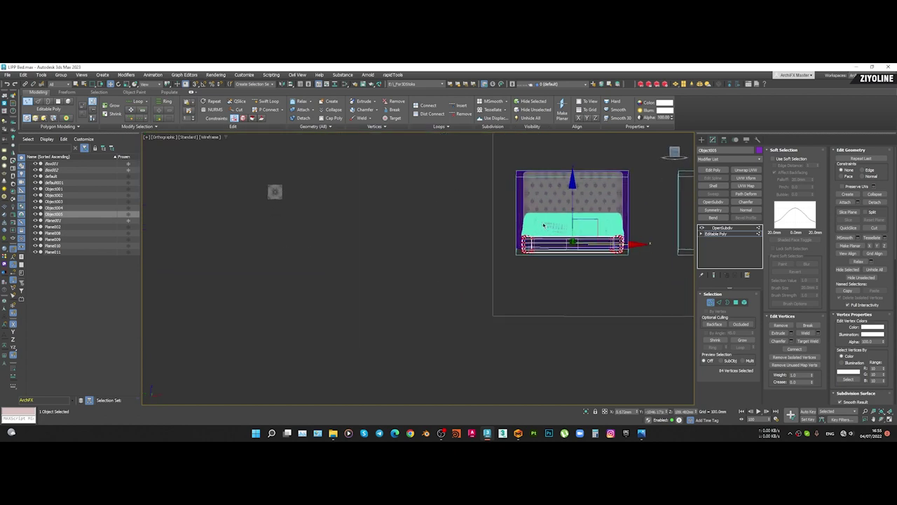
scroll(537, 232, up, 8)
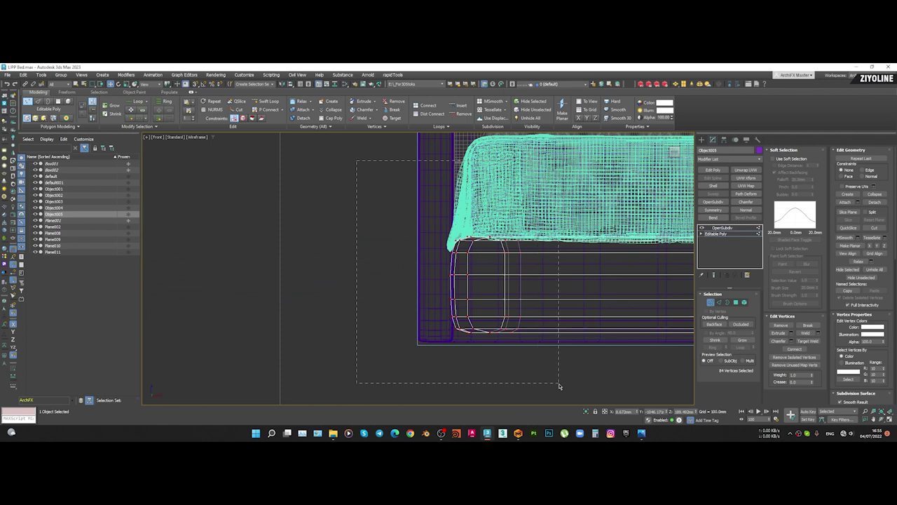
drag(558, 385, 558, 385)
scroll(495, 284, up, 4)
drag(500, 285, 475, 283)
scroll(476, 282, down, 5)
alt+middle_drag(342, 255, 379, 265)
middle_drag(379, 264, 396, 277)
Examine the widened base against the sheet and headboard in shaded and edged-face display, and leave vertex editing
key(F3)
key(F4)
scroll(338, 257, up, 3)
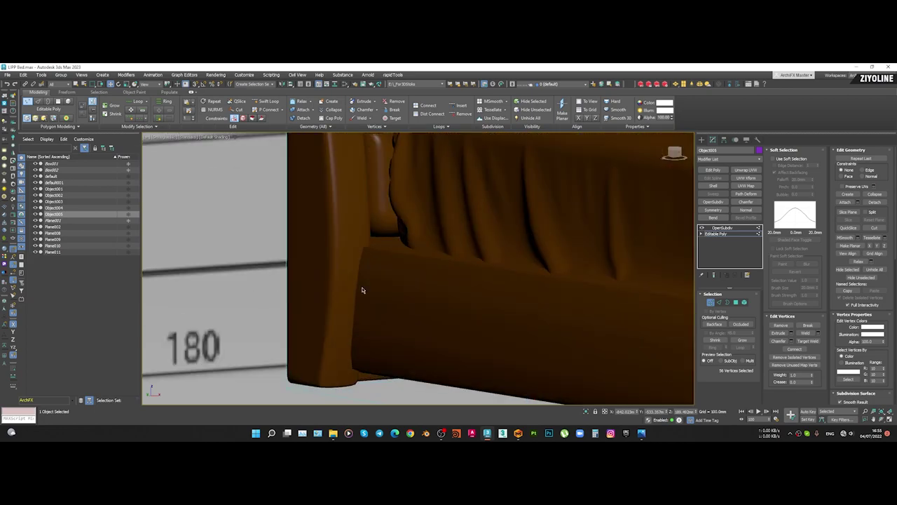
key(F4)
scroll(363, 260, down, 1)
scroll(361, 259, down, 5)
scroll(367, 266, up, 5)
scroll(403, 275, down, 5)
alt+middle_drag(403, 274, 451, 252)
scroll(442, 273, up, 5)
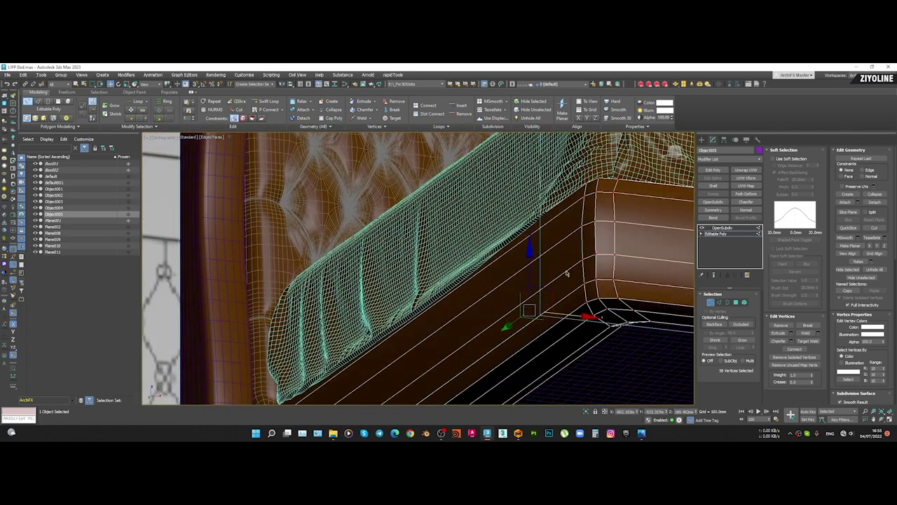
click(712, 302)
scroll(463, 238, down, 10)
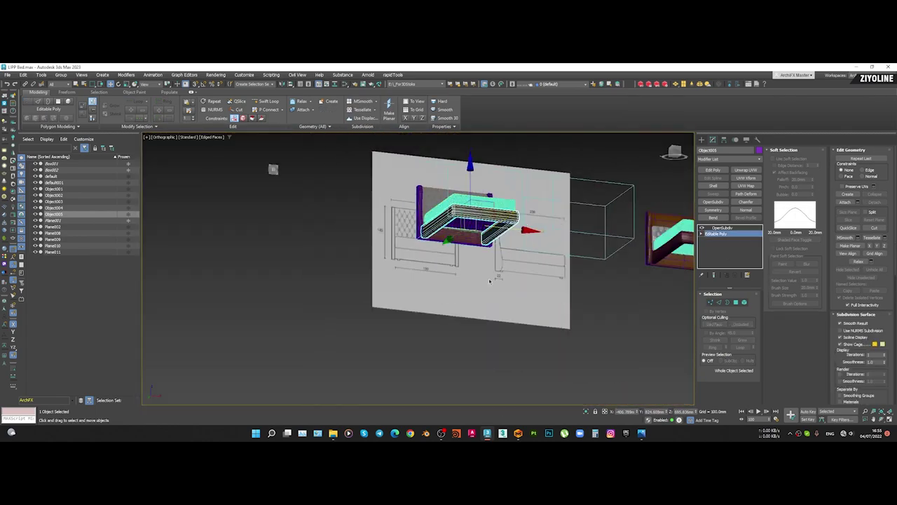
click(633, 335)
Reduce the modifier stack of the second bed's frame and base object to its Editable Poly
middle_drag(632, 335, 551, 342)
scroll(583, 332, up, 4)
middle_drag(602, 271, 522, 329)
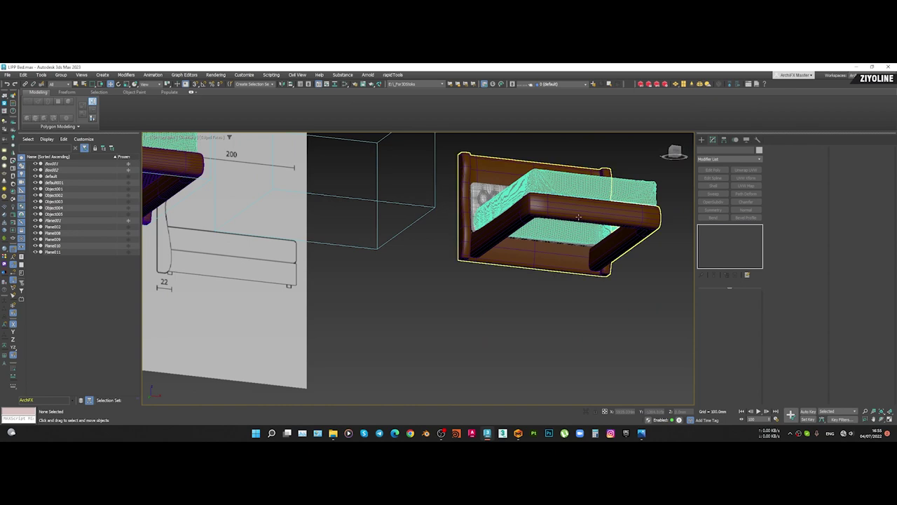
click(579, 217)
scroll(579, 216, down, 4)
right_click(729, 228)
click(736, 238)
click(544, 249)
click(588, 234)
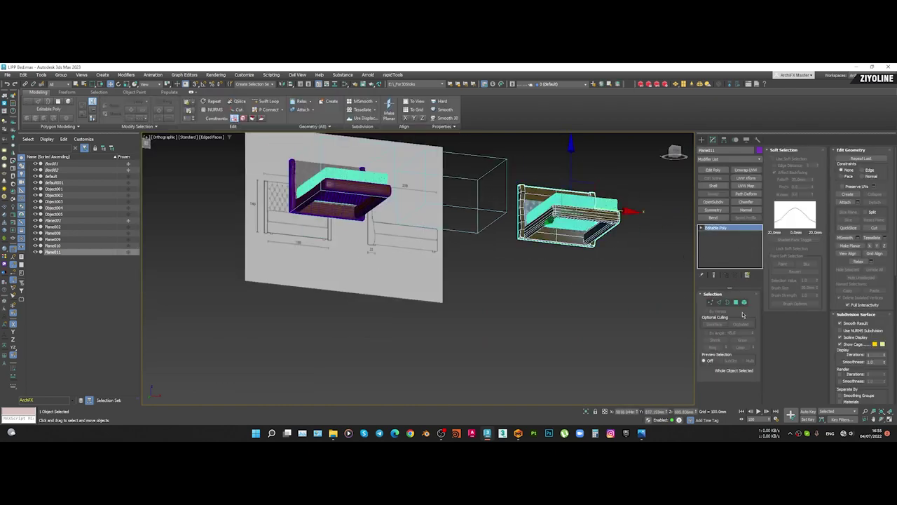
Delete the base element from the second bed's frame object
click(745, 303)
click(617, 219)
key(Delete)
click(745, 302)
click(544, 324)
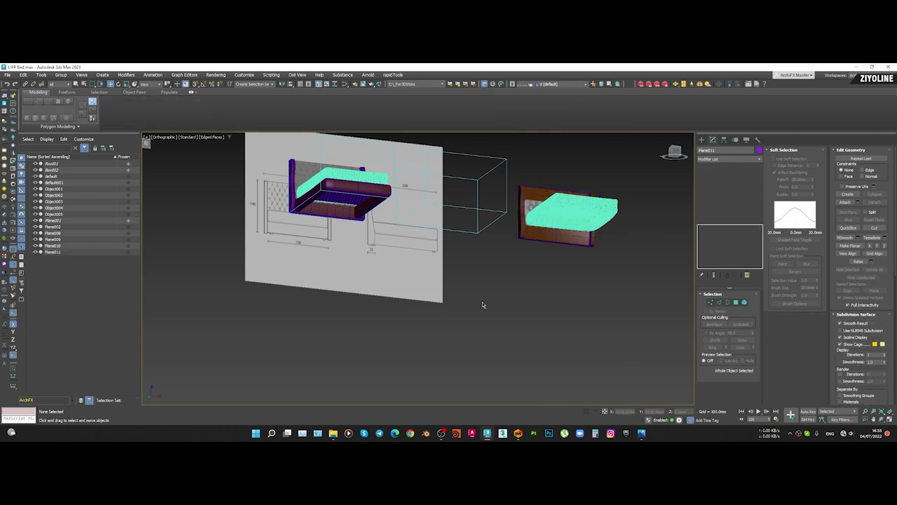
Clone the first bed's resized base to the second bed, in place of the deleted base
click(355, 190)
mouse_move(384, 202)
shift+mouse_down()
mouse_move(603, 219)
mouse_move(596, 224)
mouse_move(646, 244)
mouse_move(556, 239)
shift+mouse_up()
key(s)
click(449, 278)
click(536, 261)
scroll(527, 263, up, 3)
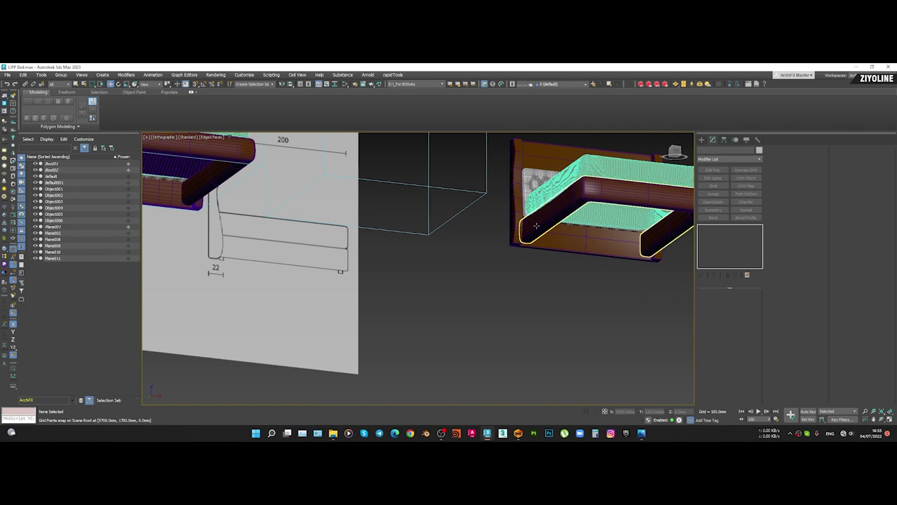
Examine how the cloned base fits beneath the second bed's sheet and frame
click(539, 248)
scroll(540, 247, down, 3)
alt+middle_drag(544, 245, 565, 283)
click(560, 301)
scroll(559, 277, up, 3)
scroll(543, 294, down, 3)
middle_drag(479, 313, 480, 302)
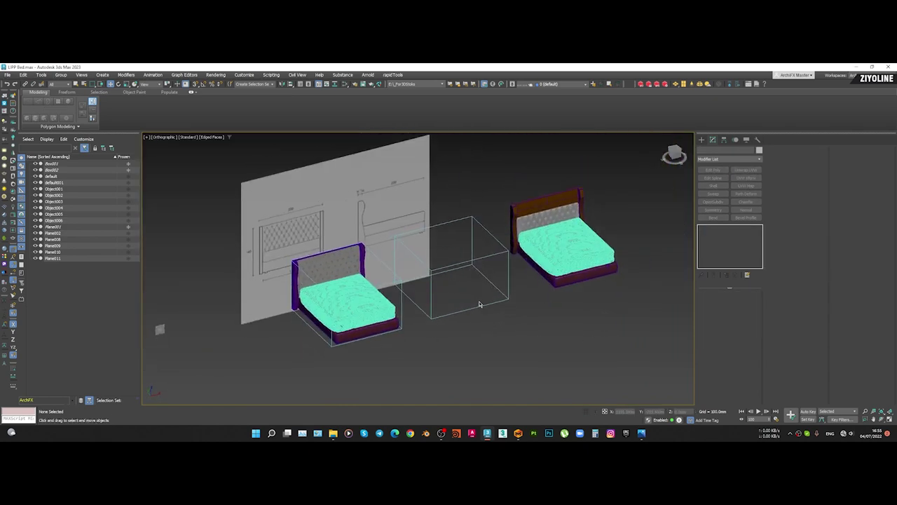
Review both beds in plain shading without edges and save the scene
key(F4)
scroll(358, 278, up, 5)
click(346, 336)
scroll(347, 337, down, 5)
alt+middle_drag(348, 337, 388, 329)
alt+middle_drag(448, 376, 427, 384)
click(437, 367)
middle_drag(487, 340, 473, 307)
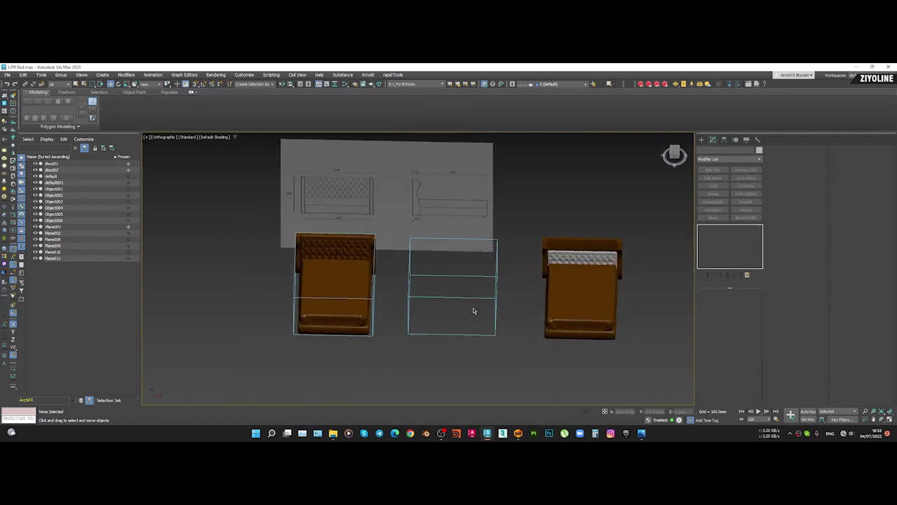
key(ctrl+s)
Select all parts of the first bed together, including its sheet, base, frame and tufted panel
scroll(342, 307, up, 3)
click(340, 300)
alt+middle_drag(340, 301, 344, 346)
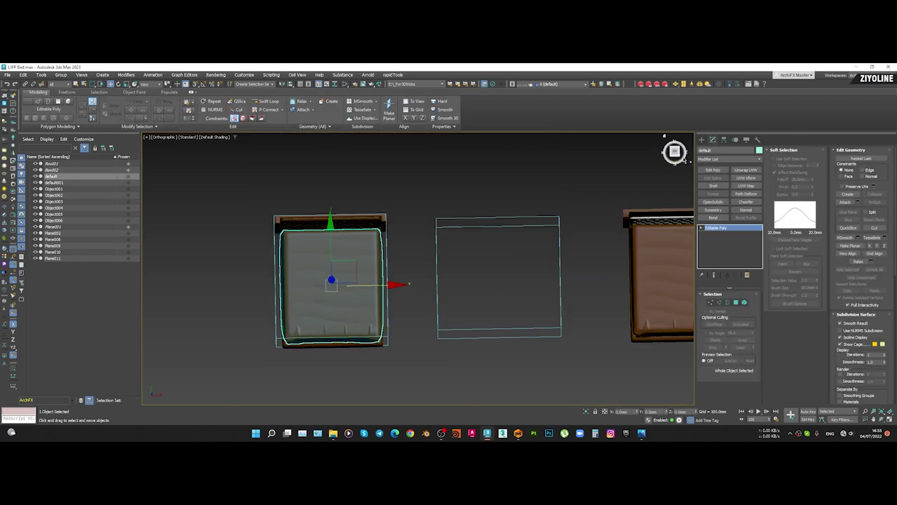
click(675, 151)
middle_drag(345, 186, 340, 232)
drag(419, 361, 393, 363)
alt+middle_drag(390, 361, 404, 309)
drag(332, 215, 331, 169)
key(ctrl+z)
alt+middle_drag(299, 274, 258, 182)
Export only the selected bed parts as OBJ with the ZBrush preset, overwriting the existing file in the export folder
click(7, 74)
mouse_move(72, 187)
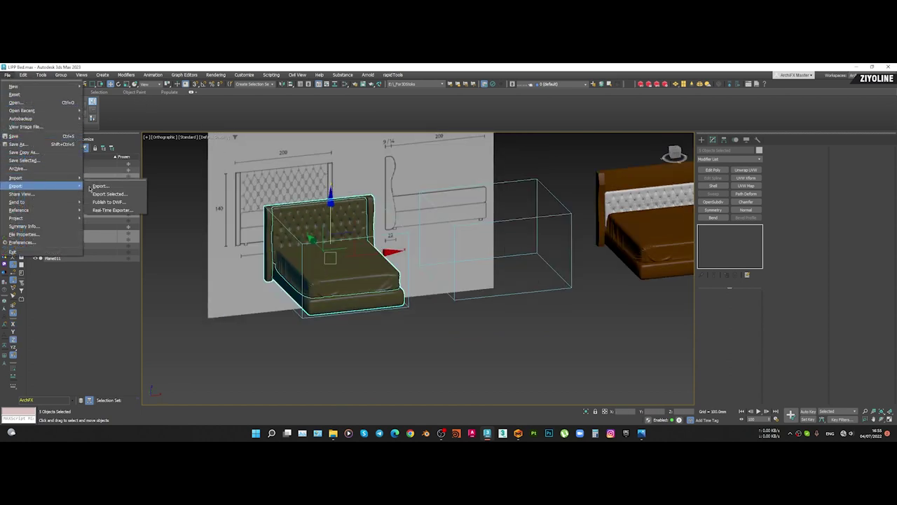
click(121, 197)
double_click(66, 118)
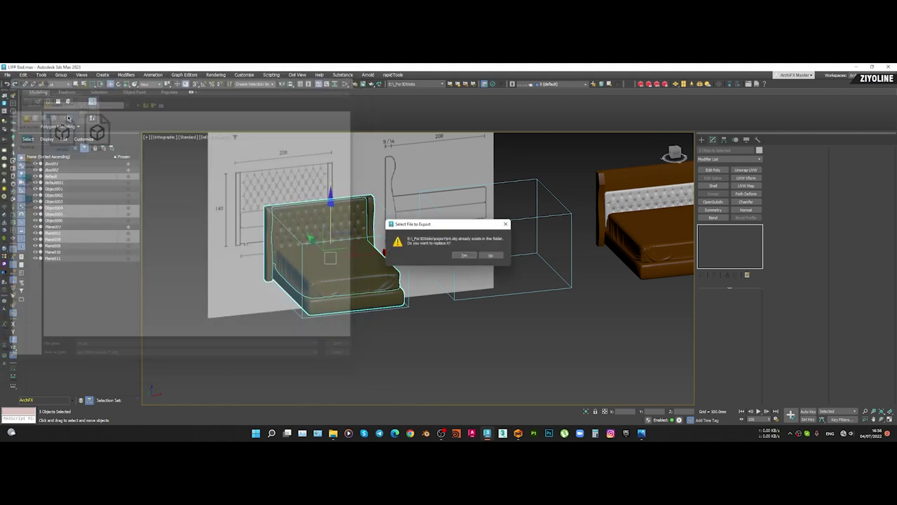
click(463, 254)
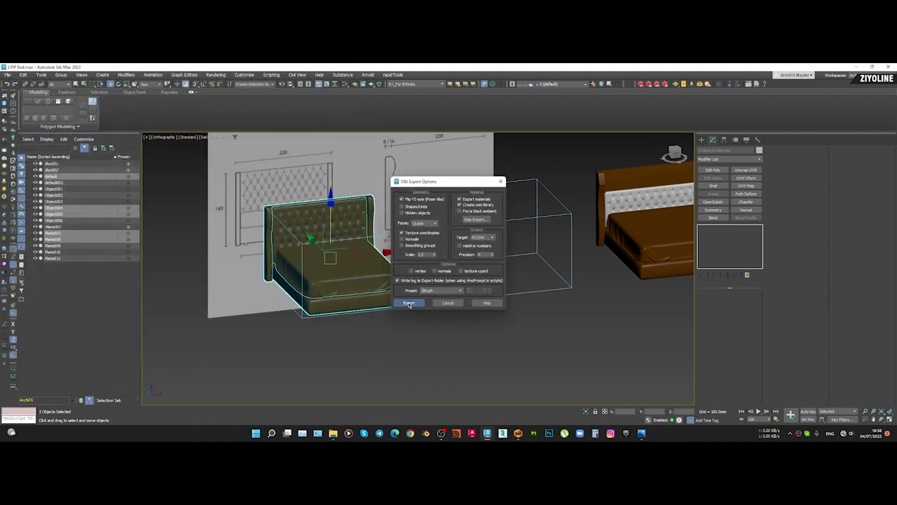
click(410, 304)
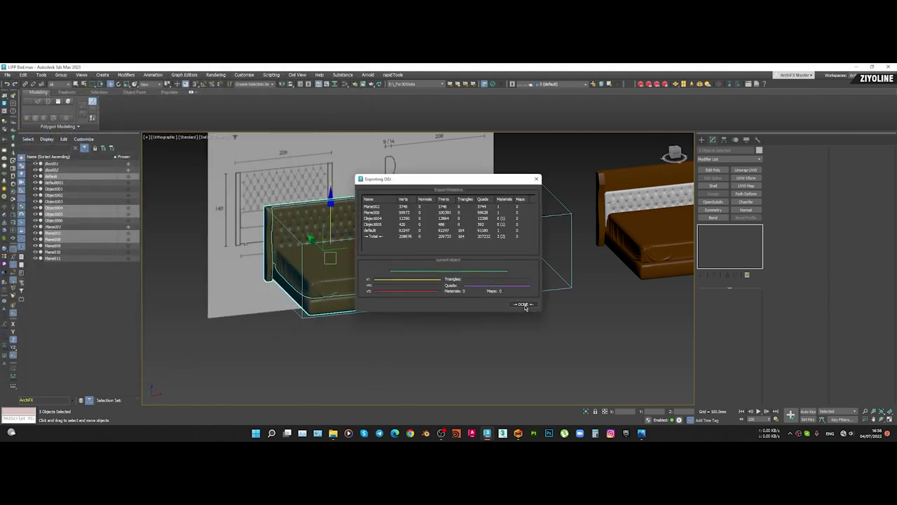
click(525, 306)
click(477, 357)
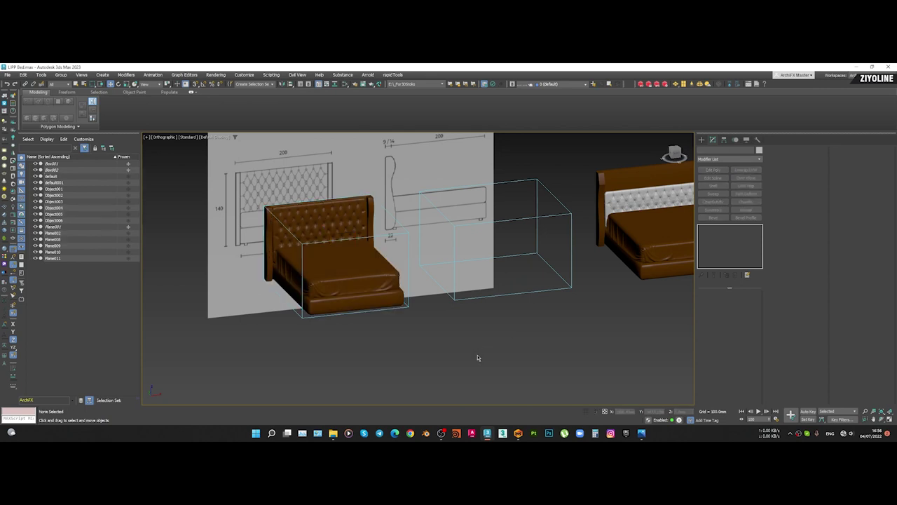
Switch to Marvelous Designer and save the current bed sheet project
click(518, 433)
click(253, 357)
key(ctrl+s)
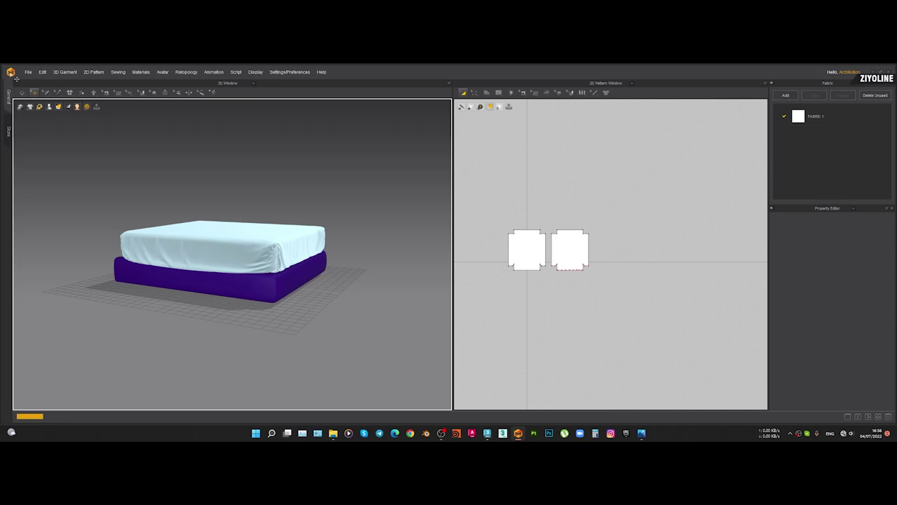
Open the bed2.zprj project with both its garment and avatar
click(28, 73)
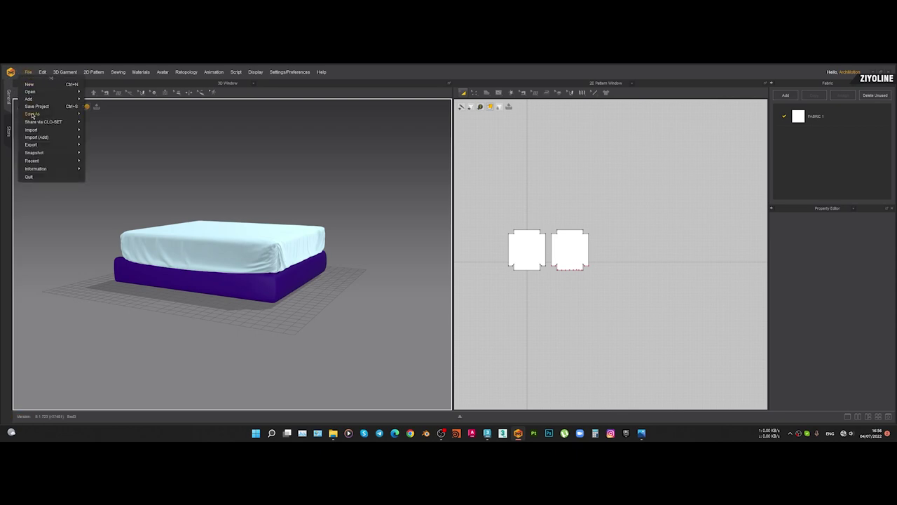
mouse_move(34, 130)
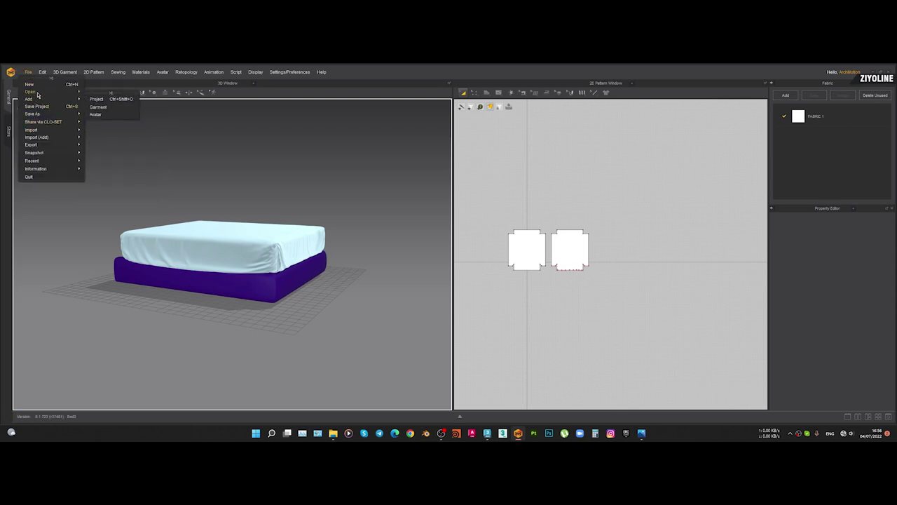
mouse_move(40, 94)
click(97, 92)
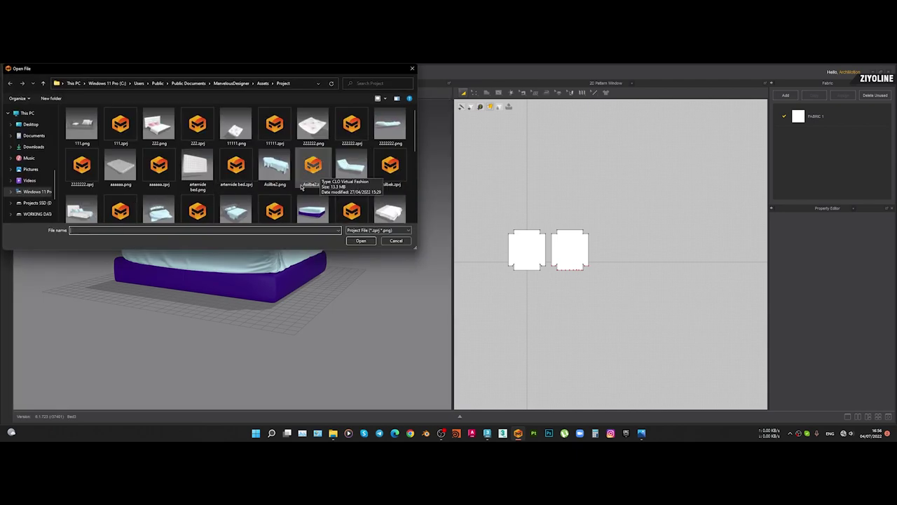
click(237, 216)
scroll(237, 218, down, 2)
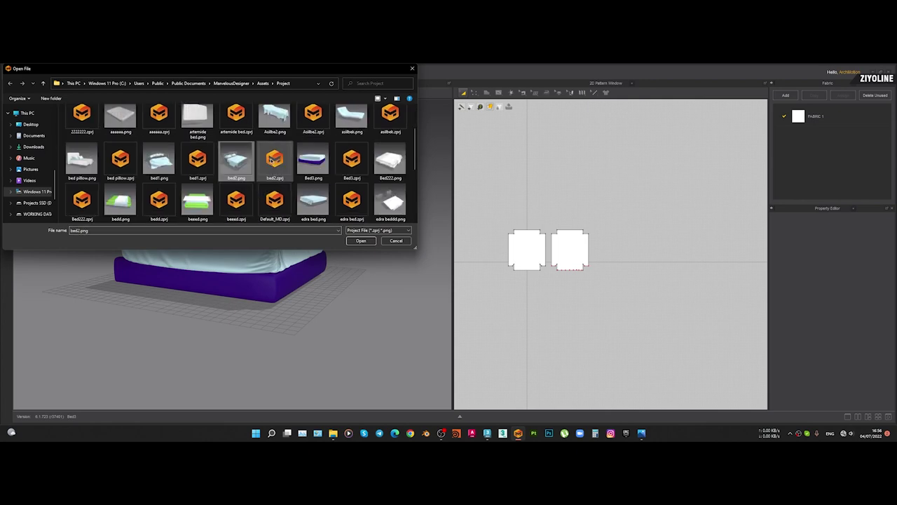
double_click(272, 161)
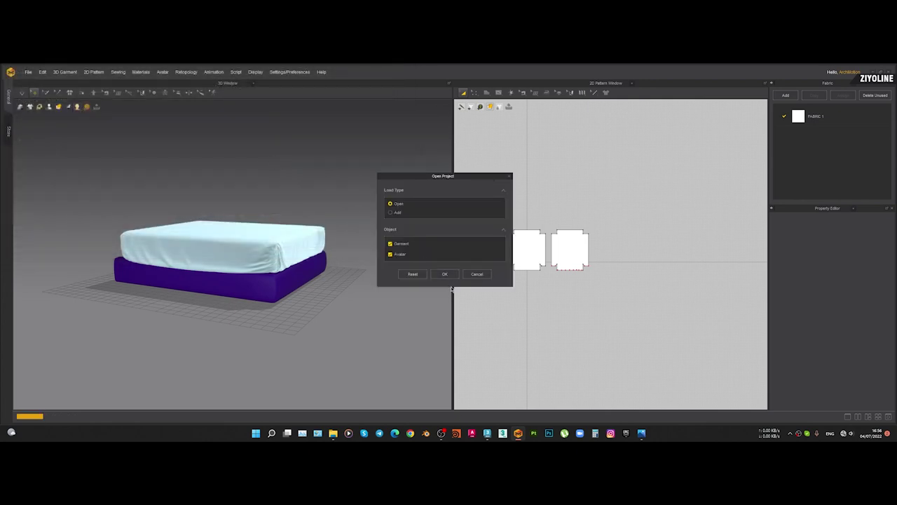
click(446, 274)
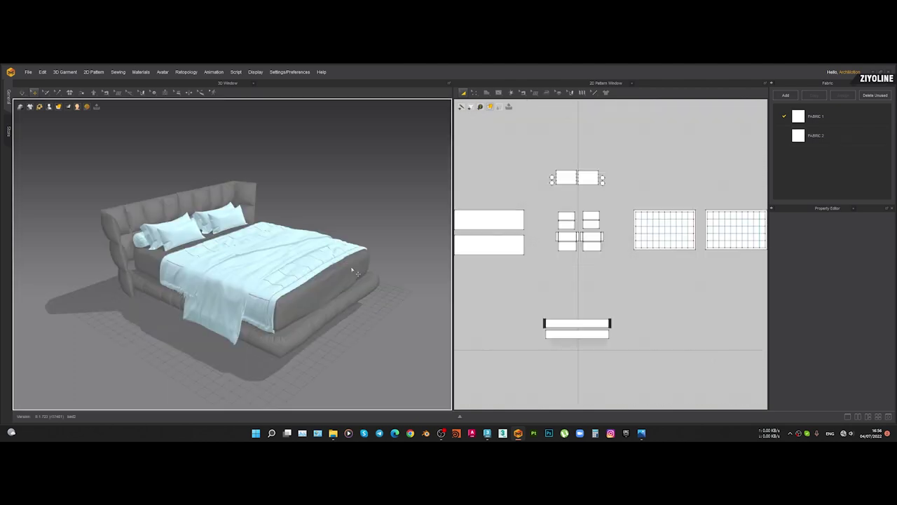
Raise all the bedding patterns well above the grey bed model and delete that bed model
scroll(658, 247, down, 3)
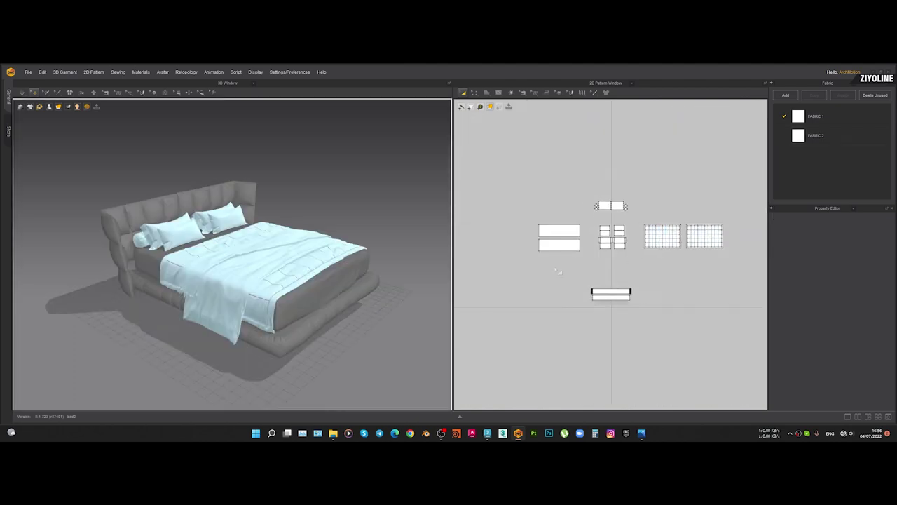
drag(479, 172, 654, 306)
drag(759, 367, 758, 365)
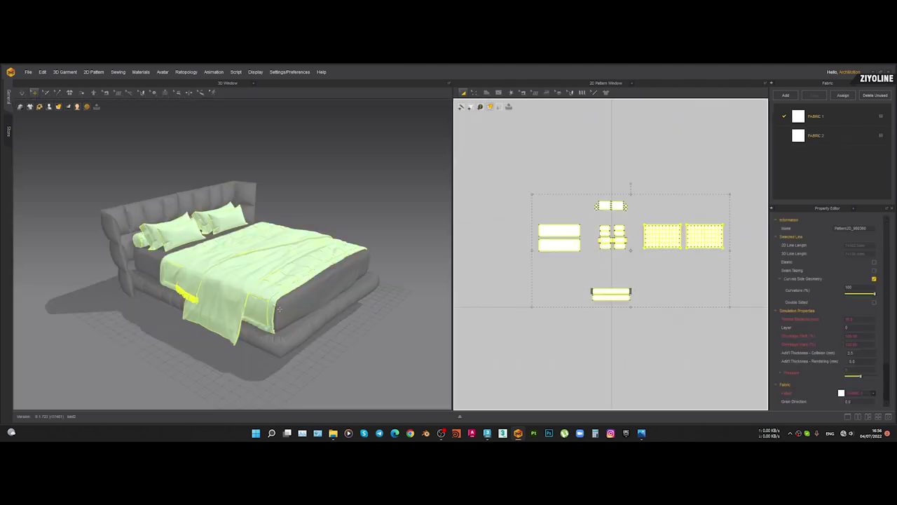
click(252, 258)
drag(276, 238, 277, 162)
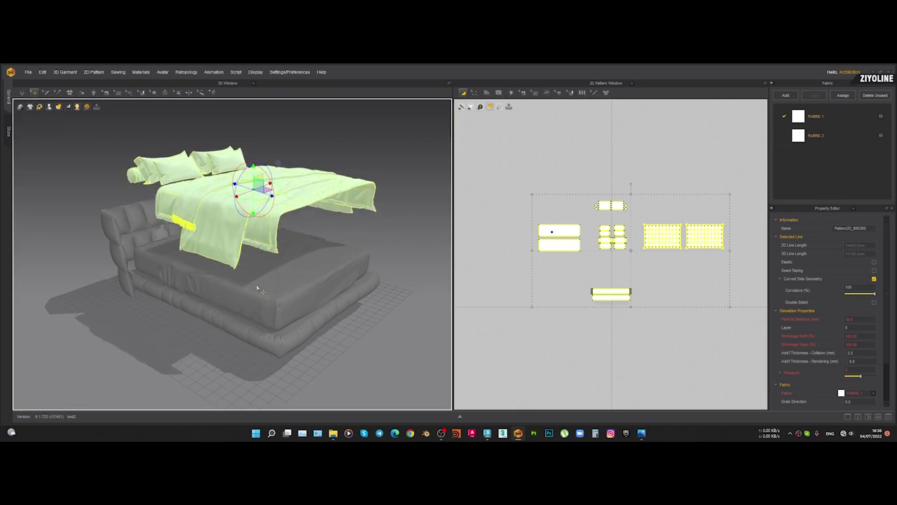
click(264, 311)
key(Delete)
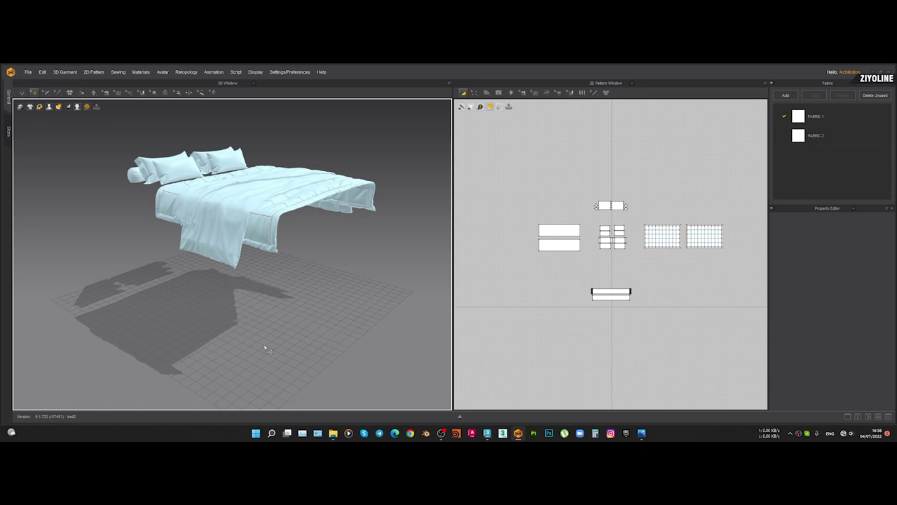
Import int.obj from the export folder as an avatar with the default mm scale at 100%
click(30, 73)
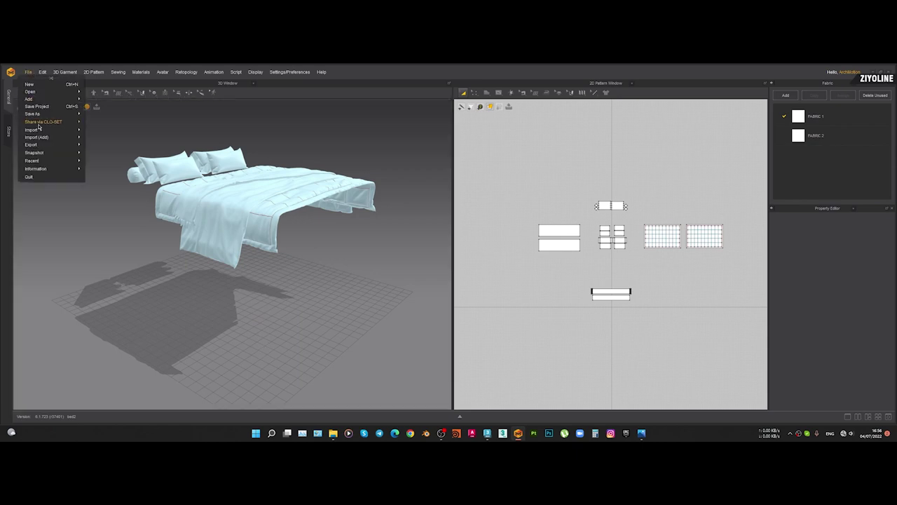
mouse_move(39, 133)
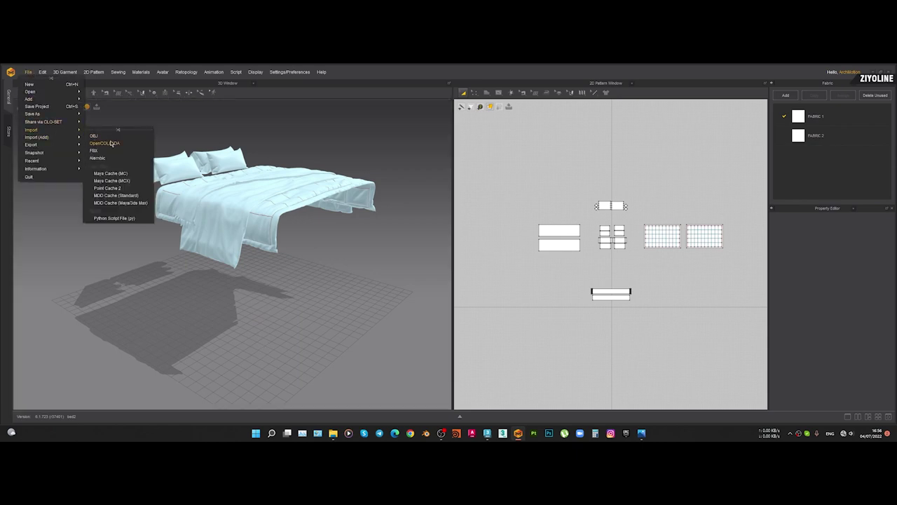
click(112, 136)
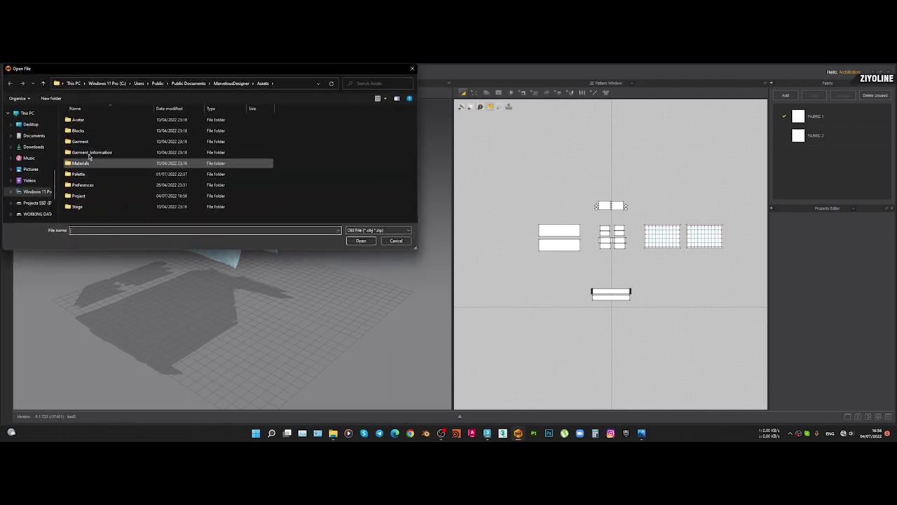
scroll(19, 145, up, 3)
scroll(25, 119, up, 3)
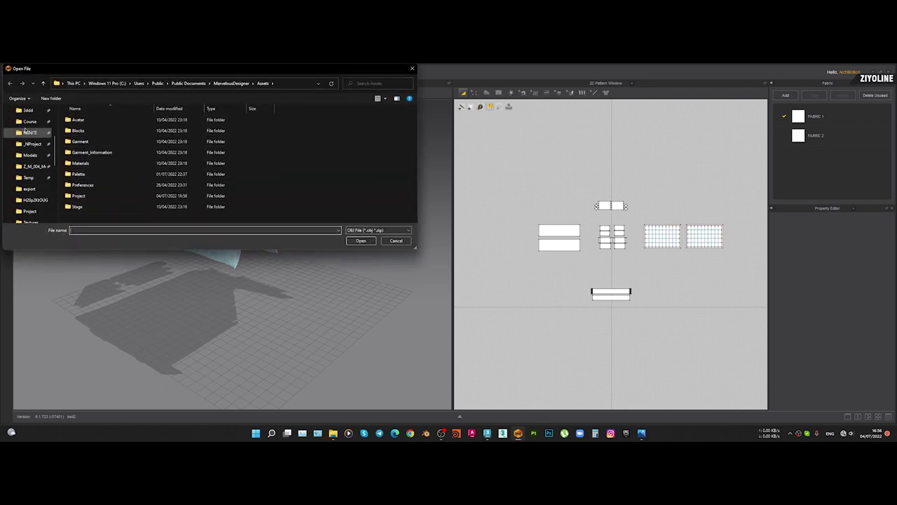
click(29, 113)
click(30, 111)
double_click(88, 152)
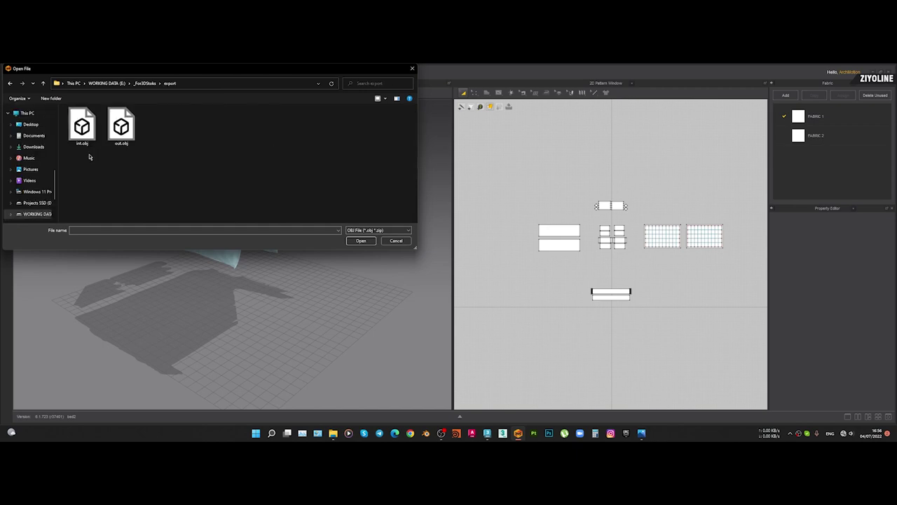
double_click(91, 133)
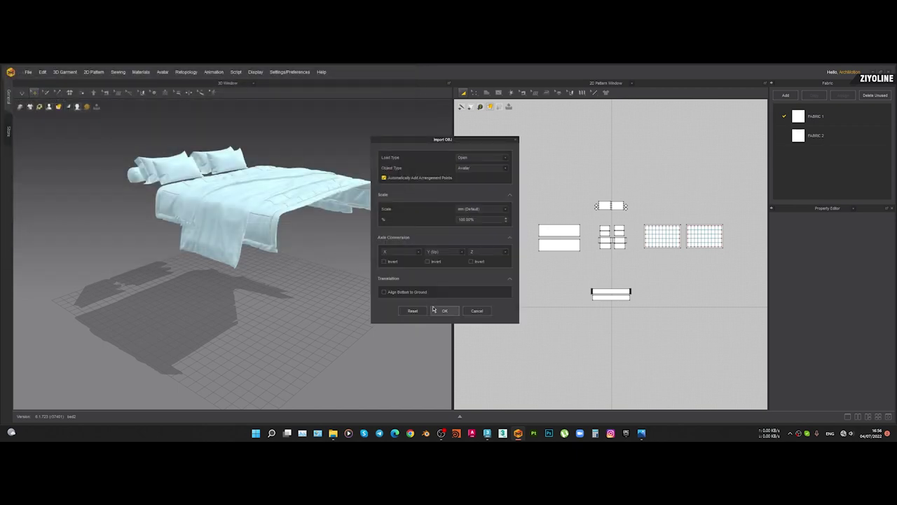
click(441, 309)
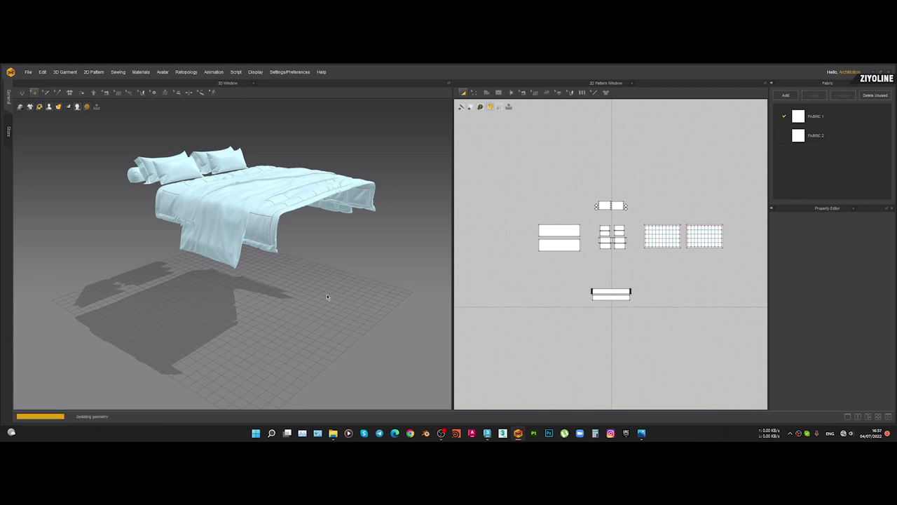
click(443, 259)
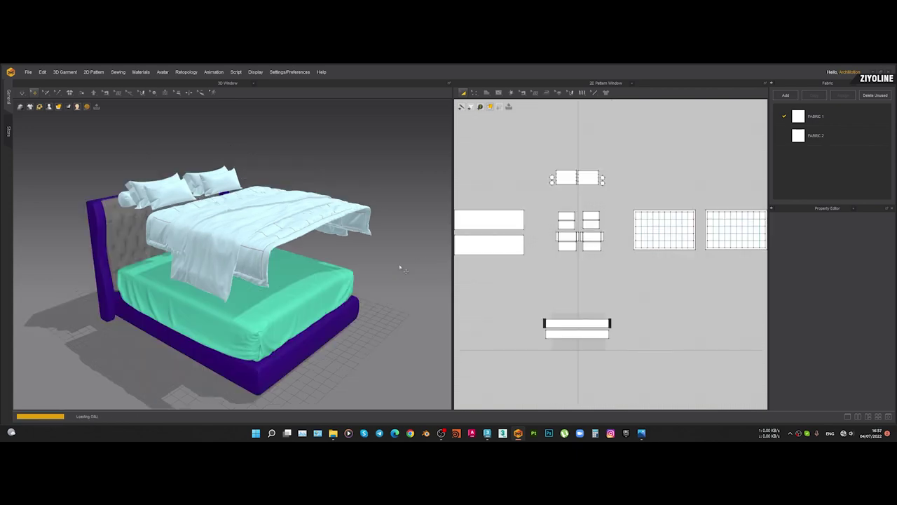
Raise the two quilted blanket patterns well above the rest of the bedding
right_drag(342, 282, 266, 253)
scroll(543, 210, down, 4)
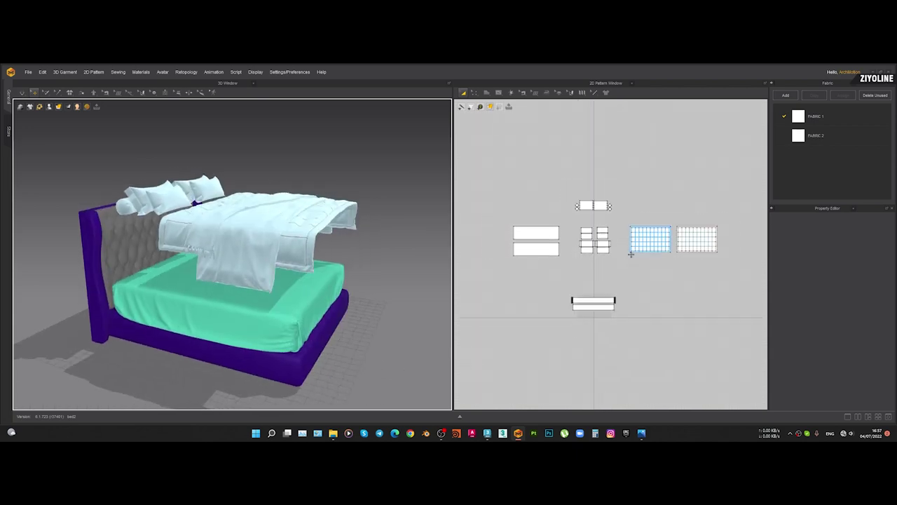
drag(652, 255, 618, 202)
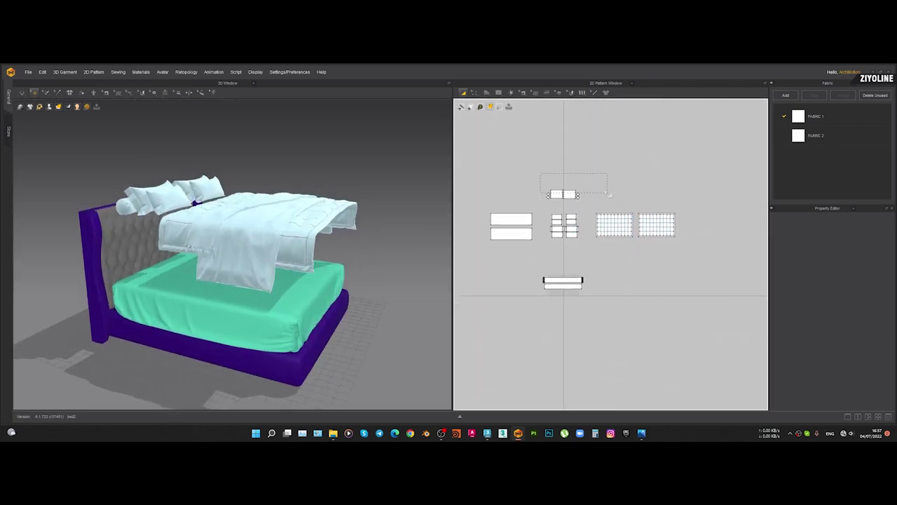
click(294, 239)
drag(711, 255, 591, 192)
click(305, 242)
drag(306, 218, 284, 76)
right_drag(331, 174, 344, 266)
Unfreeze the raised quilted blanket and deactivate both of its patterns
key(shift+c)
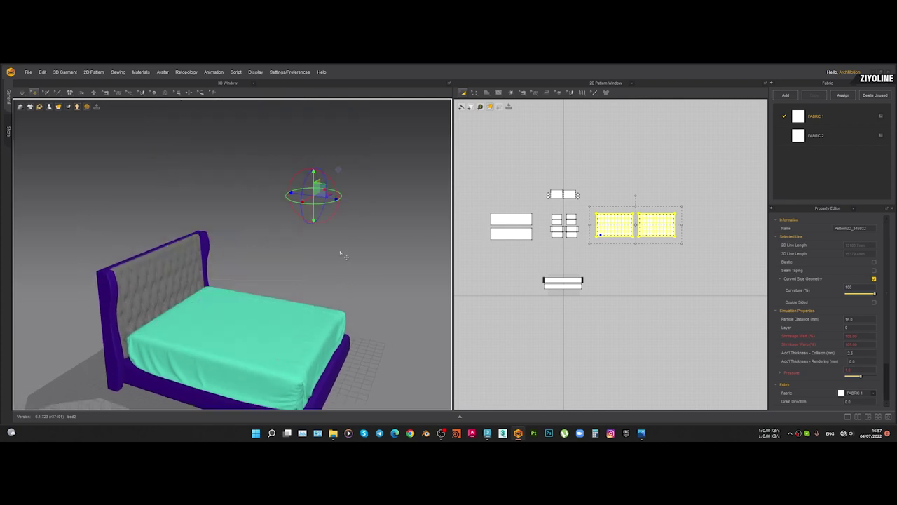
key(shift+c)
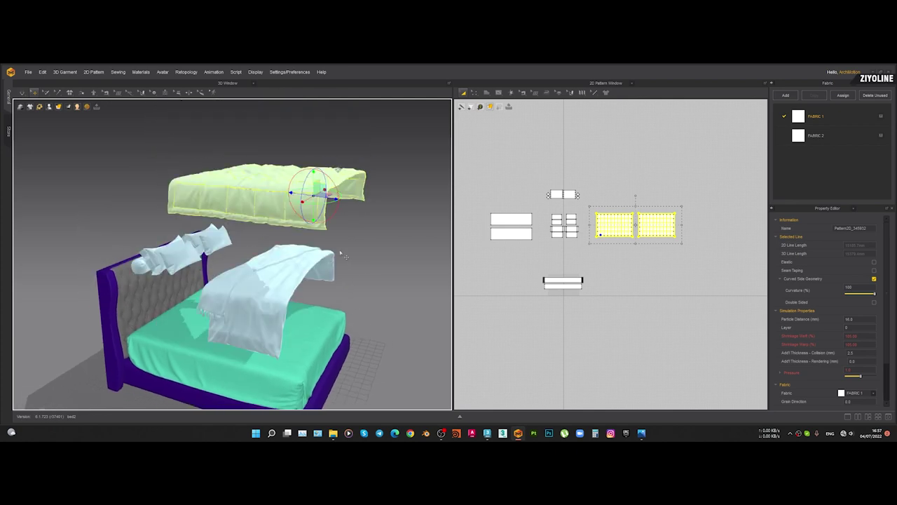
key(ctrl+k)
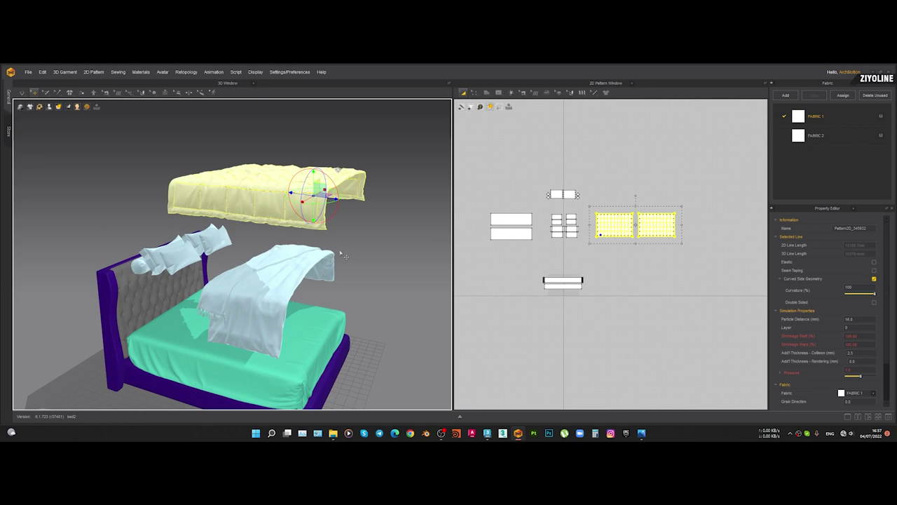
key(shift+q)
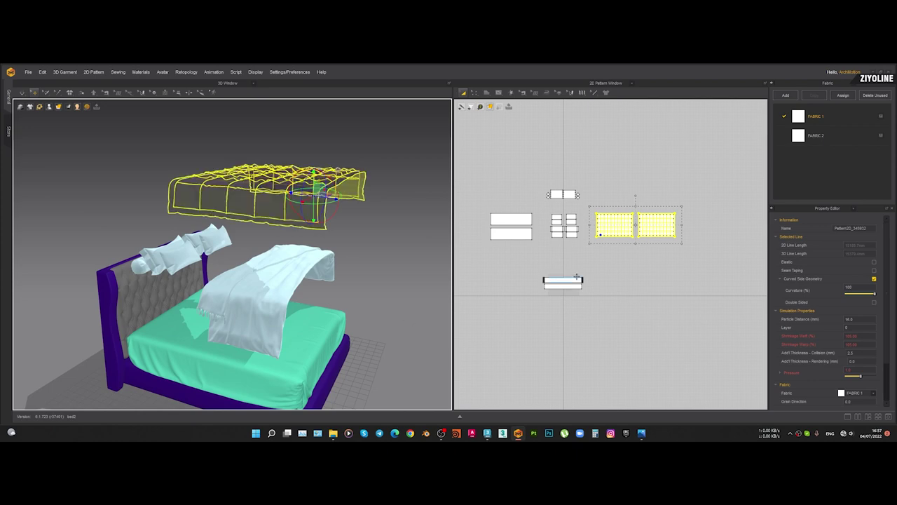
Deactivate the fringed throw and the plain draped blanket patterns
drag(522, 269, 622, 329)
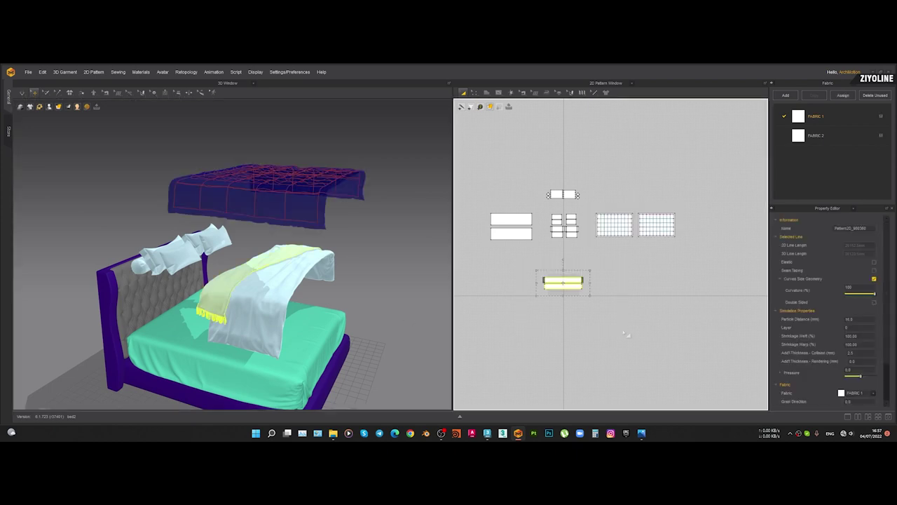
drag(475, 202, 543, 256)
key(ctrl+j)
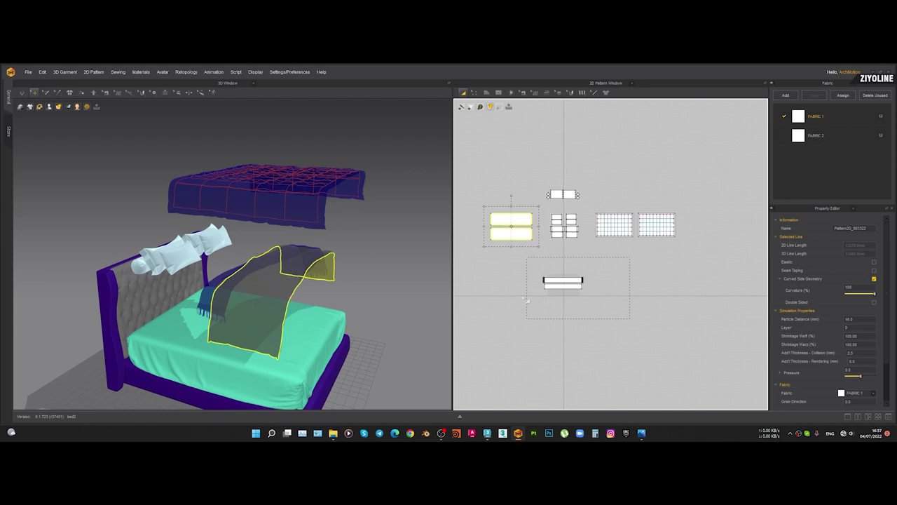
Select the fringed throw and plain blanket together and raise them high above the bed
shift+drag(541, 304, 526, 319)
click(290, 287)
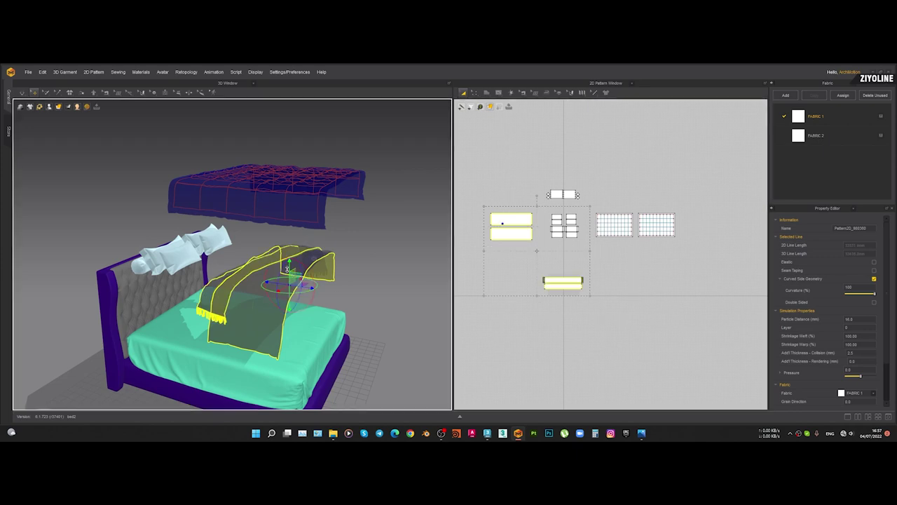
drag(287, 260, 271, 92)
click(275, 283)
right_drag(200, 260, 173, 248)
click(169, 247)
Lower all the pillows and bolsters onto the mattress in front of the tufted headboard
drag(539, 159, 564, 204)
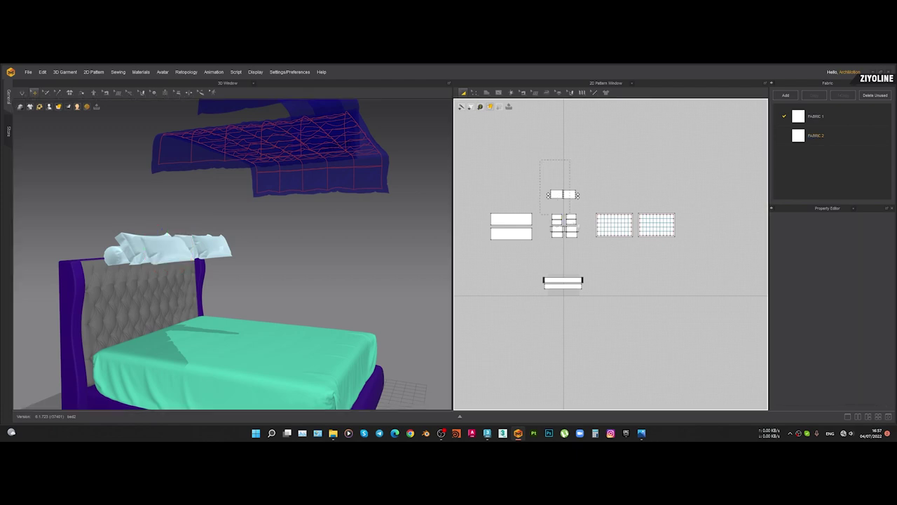
drag(583, 272, 583, 271)
right_drag(315, 257, 344, 271)
click(229, 224)
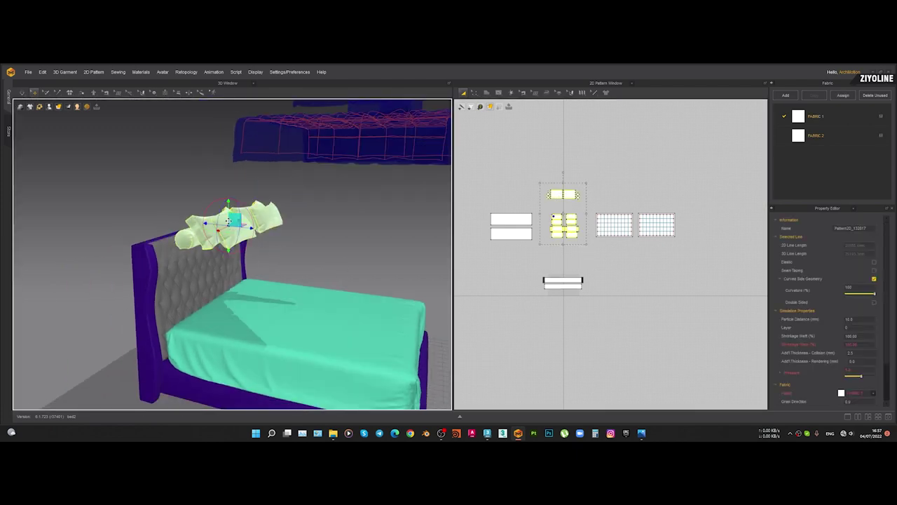
drag(227, 208, 227, 283)
scroll(231, 288, up, 3)
right_drag(251, 300, 289, 272)
drag(273, 288, 255, 286)
Raise the four pillows above the headboard, leaving the two bolsters on the mattress
click(538, 261)
scroll(562, 217, up, 5)
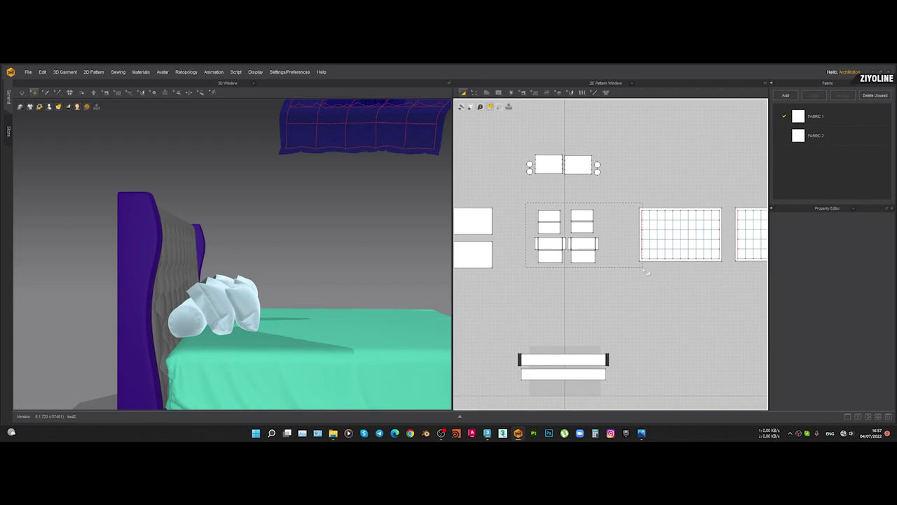
drag(581, 280, 609, 270)
drag(250, 290, 254, 189)
key(ctrl+z)
right_drag(269, 263, 239, 299)
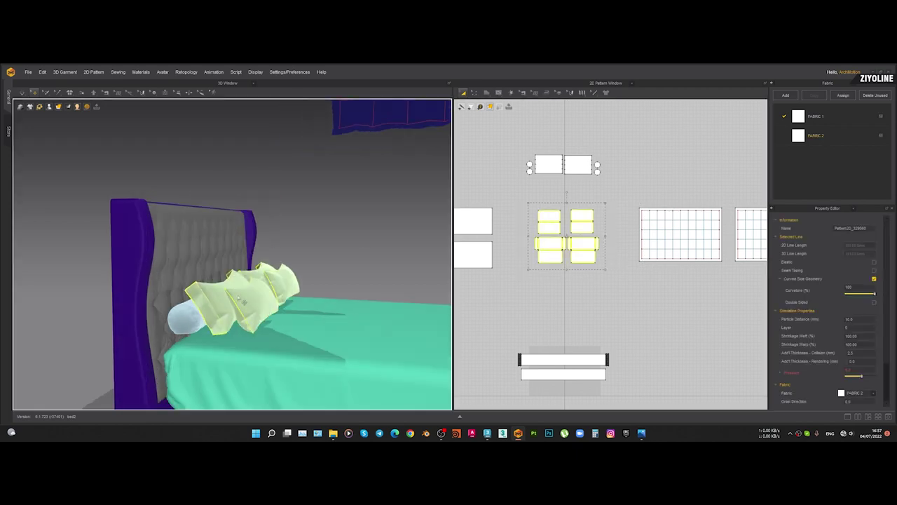
drag(237, 281, 237, 125)
click(210, 313)
right_drag(209, 314, 177, 318)
Unfreeze the two bolsters and start the simulation so they settle on the bed
mouse_move(511, 129)
mouse_down()
mouse_move(593, 176)
mouse_move(613, 178)
mouse_up()
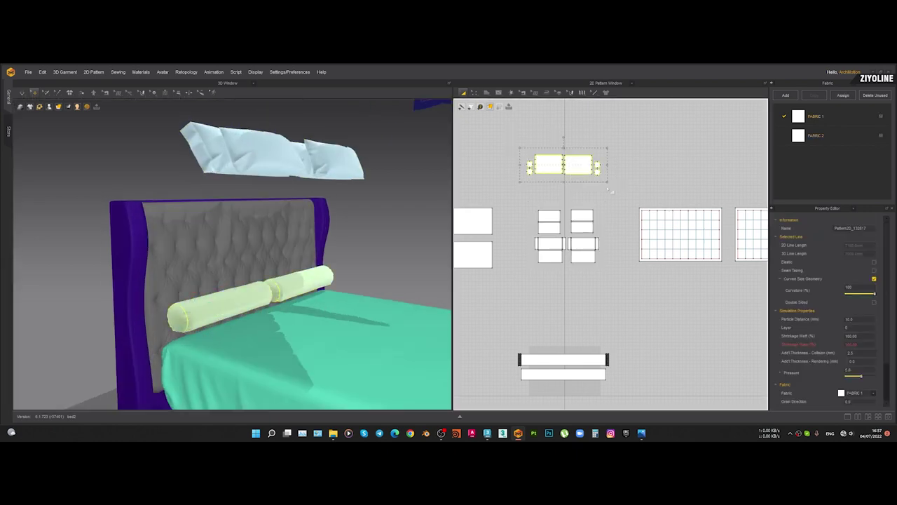
scroll(384, 235, up, 3)
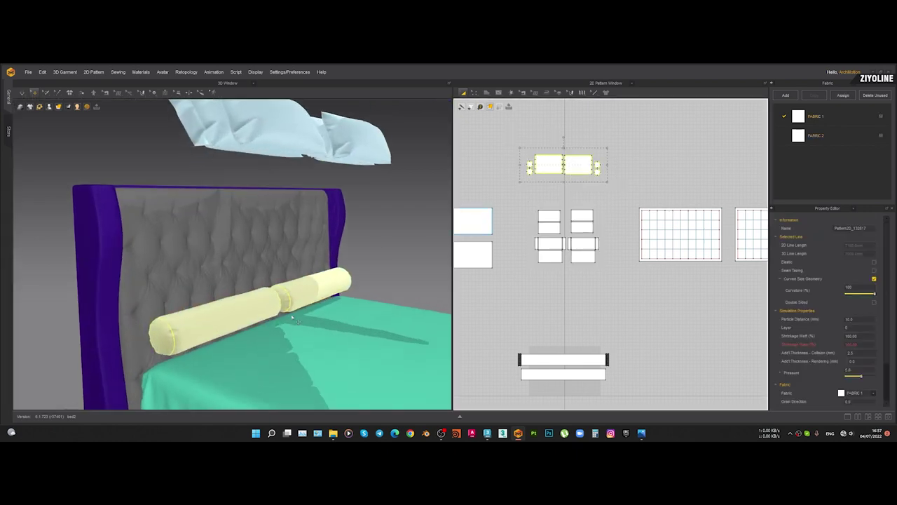
right_drag(275, 301, 272, 279)
key(space)
click(385, 230)
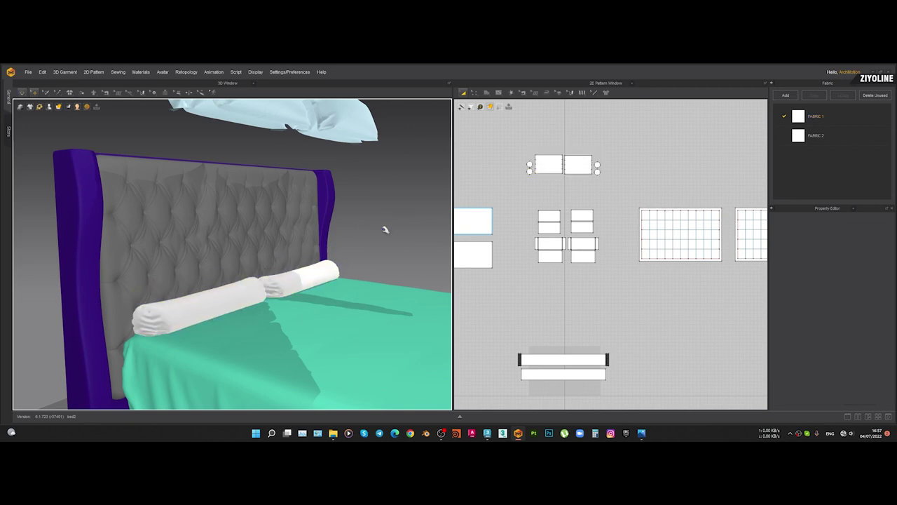
Pull both bolsters into place along the headboard while the simulation runs
right_drag(329, 280, 190, 294)
middle_drag(422, 276, 182, 291)
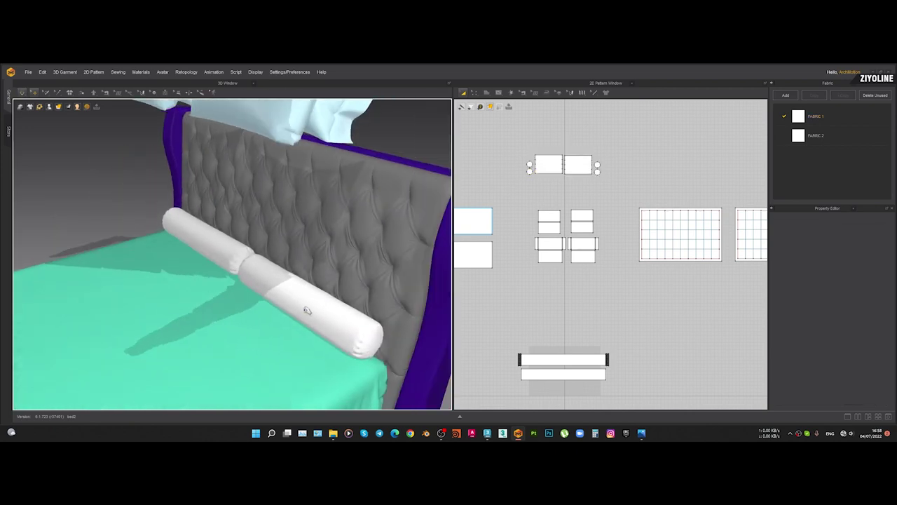
click(311, 303)
click(234, 253)
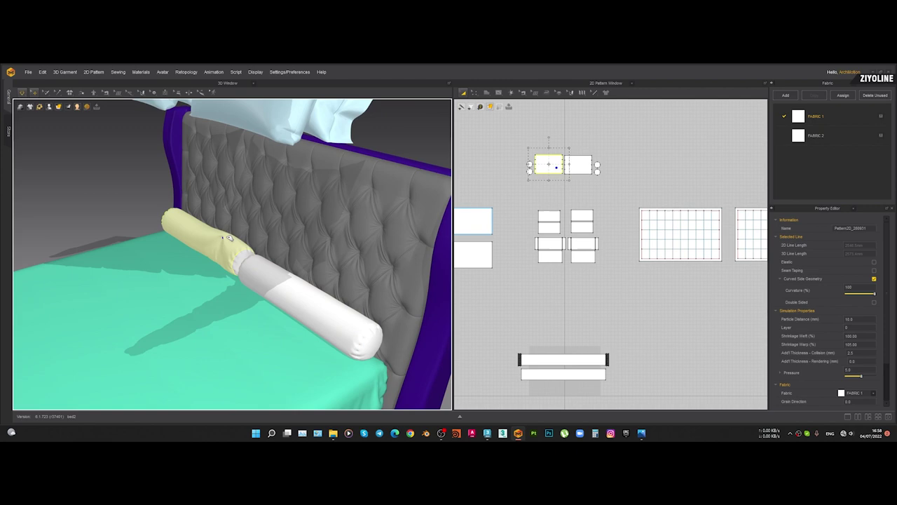
right_drag(242, 251, 315, 254)
click(313, 251)
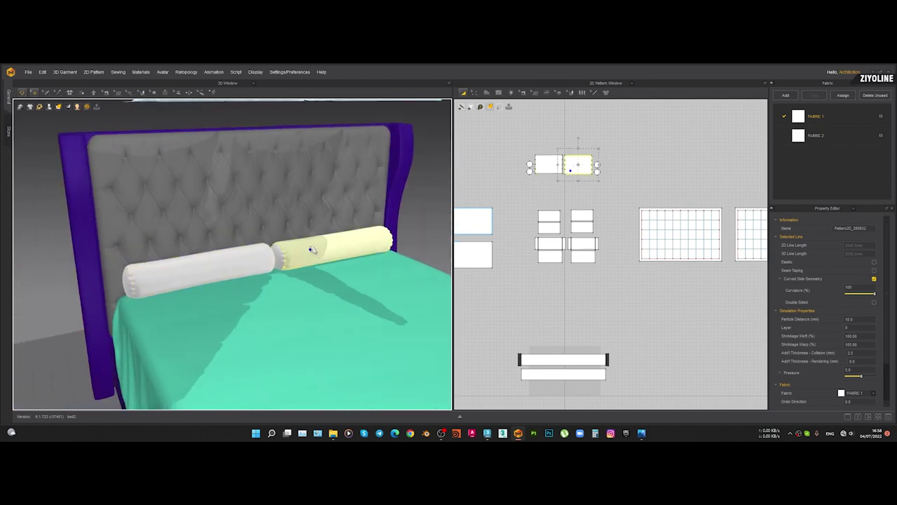
Select all the bolster patterns and freeze them in their settled position
drag(503, 136, 585, 167)
drag(632, 186, 632, 186)
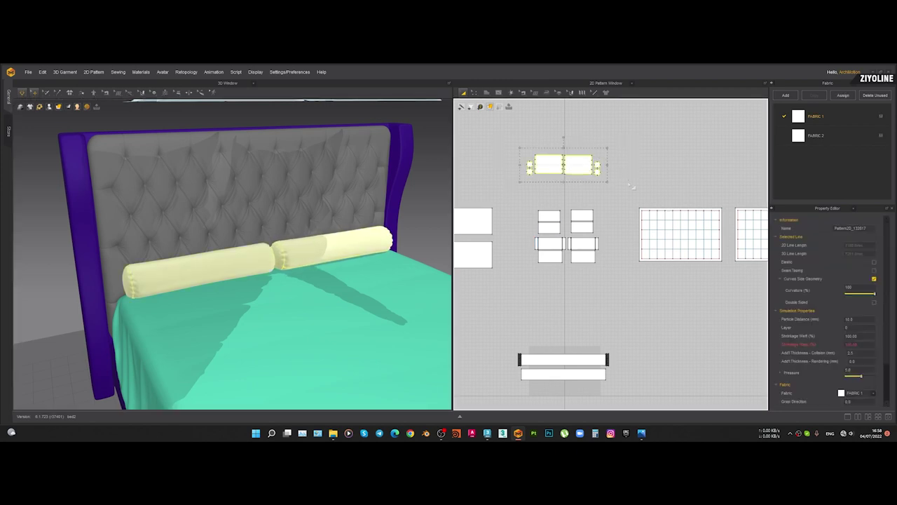
key(ctrl+k)
click(36, 294)
scroll(225, 258, down, 4)
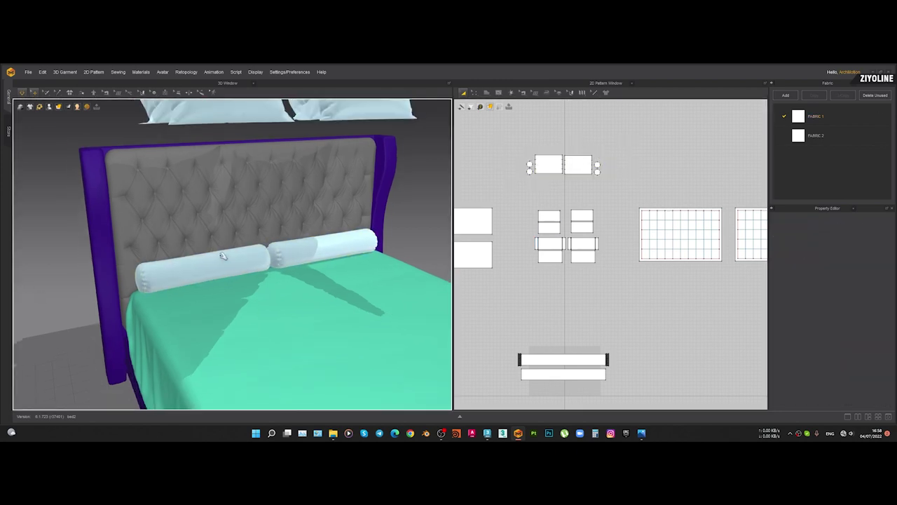
Move the rear pair of pillows down in front of the bolsters, unfreeze them and start the simulation
right_drag(228, 223, 304, 220)
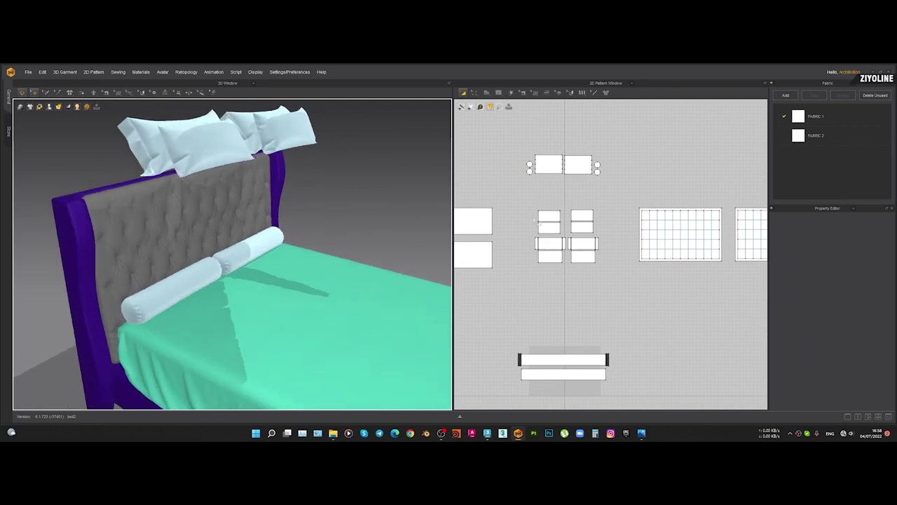
drag(527, 238, 614, 284)
right_drag(204, 223, 240, 217)
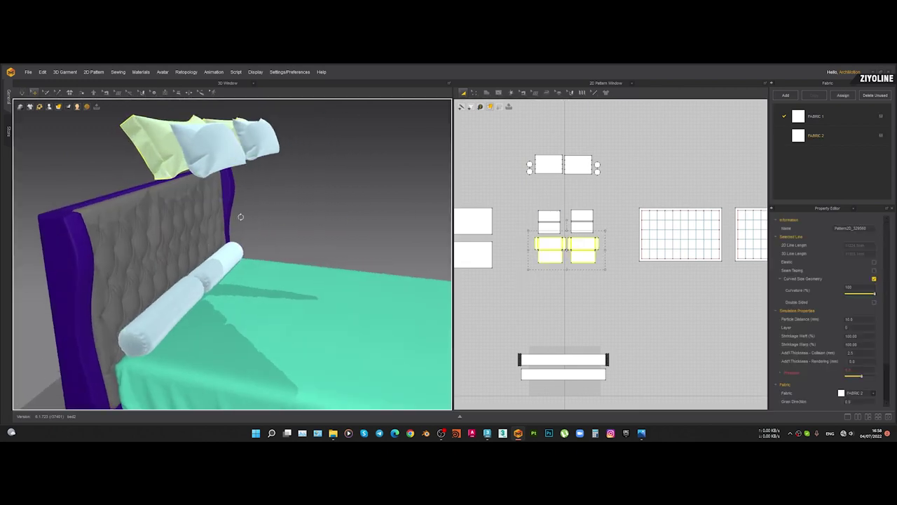
click(167, 146)
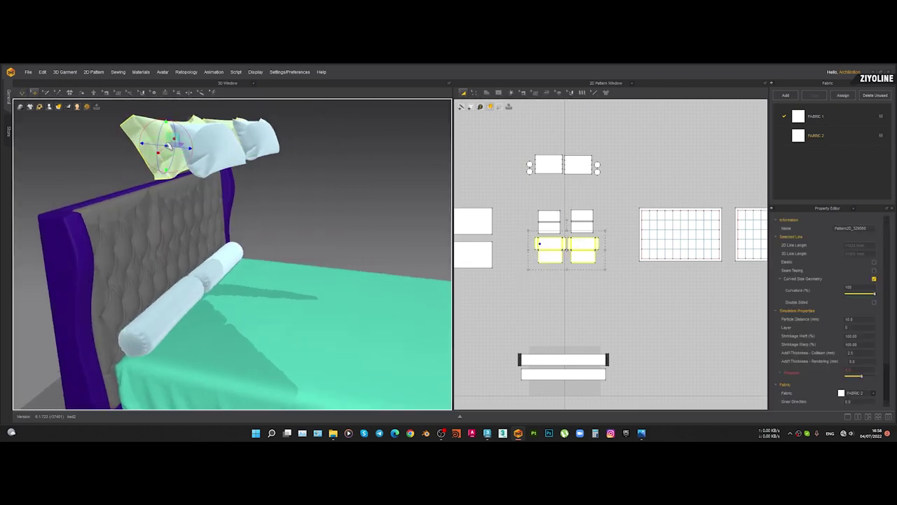
drag(167, 123, 176, 289)
right_drag(171, 316, 196, 297)
scroll(196, 297, up, 3)
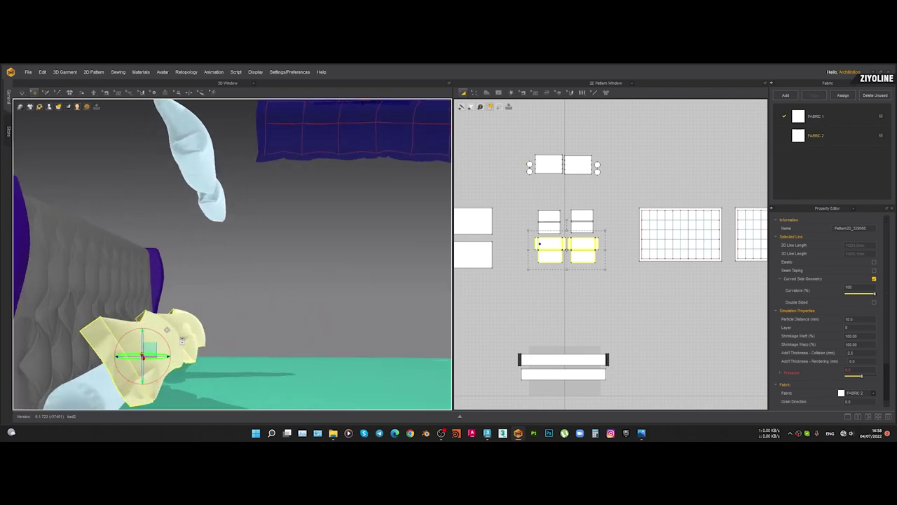
middle_drag(196, 308, 252, 262)
drag(211, 283, 224, 278)
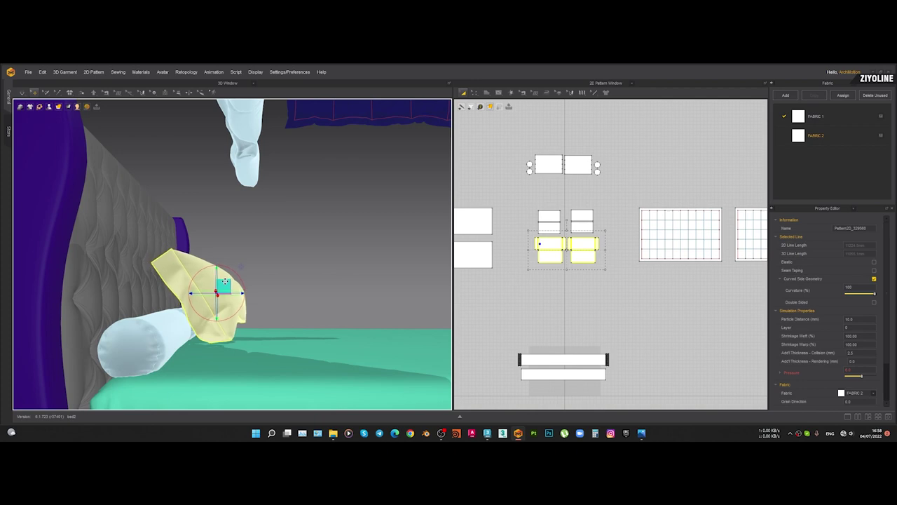
key(space)
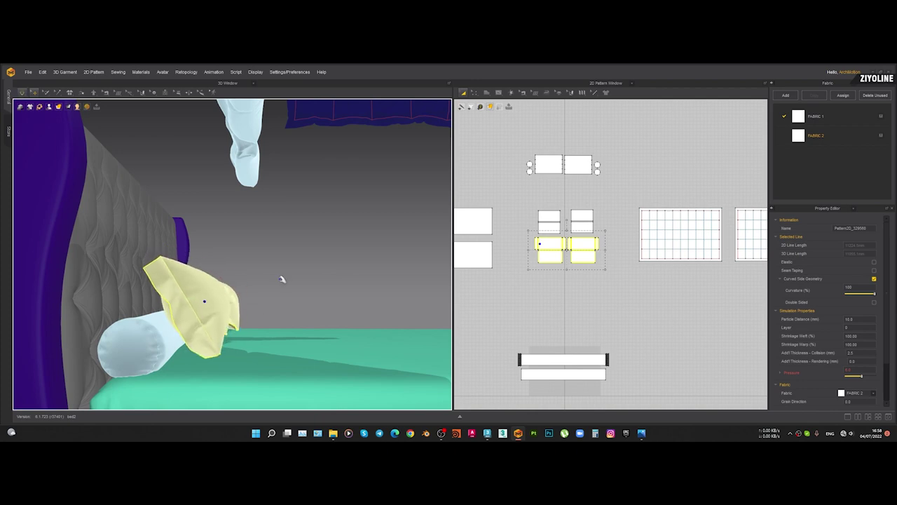
Pull the left and right rear pillows into place in front of the bolsters while the simulation runs
right_drag(284, 280, 264, 327)
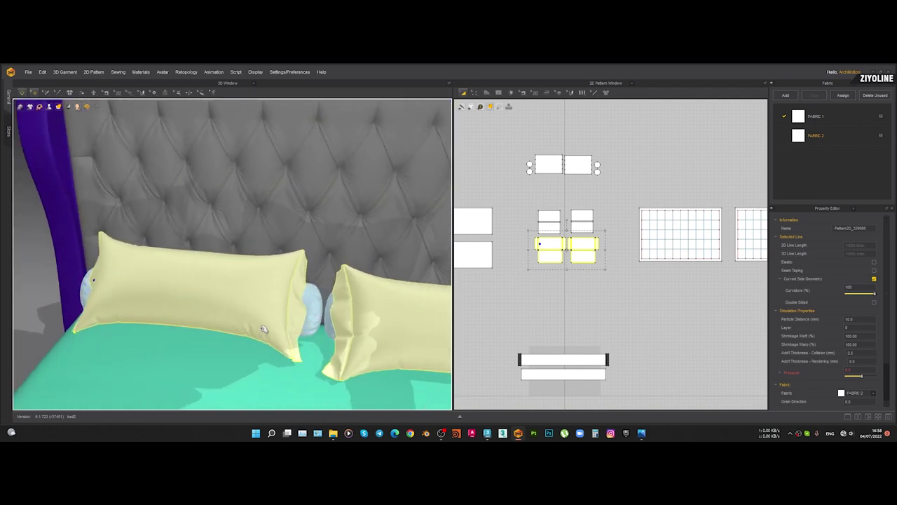
drag(204, 325, 205, 342)
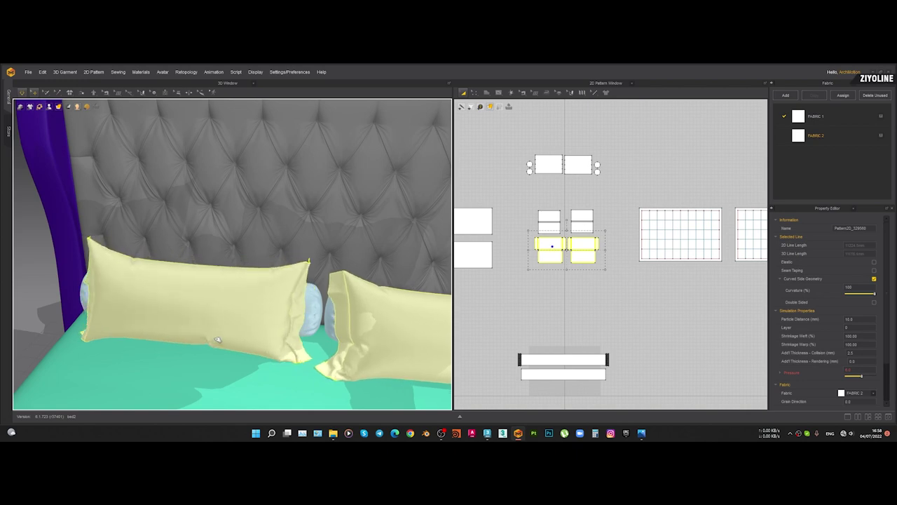
right_drag(357, 328, 292, 311)
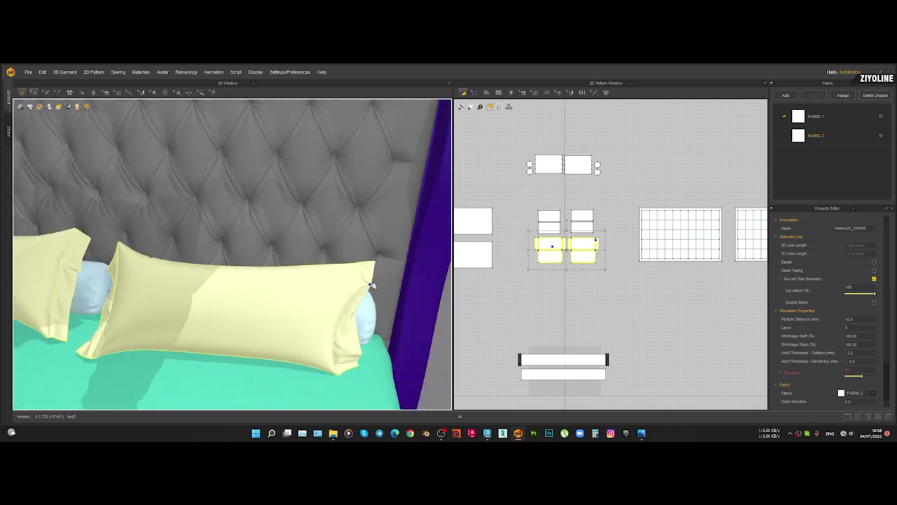
drag(355, 347, 404, 341)
drag(344, 275, 356, 272)
Pull the right rear pillow forward, clear of its bolster, and let it stand up on the bed
right_drag(357, 274, 235, 301)
right_drag(365, 326, 371, 321)
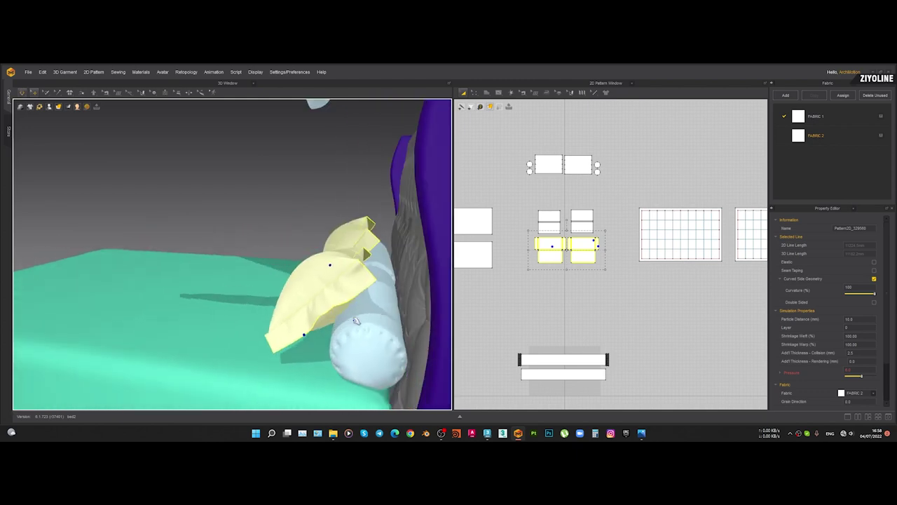
drag(264, 245, 218, 217)
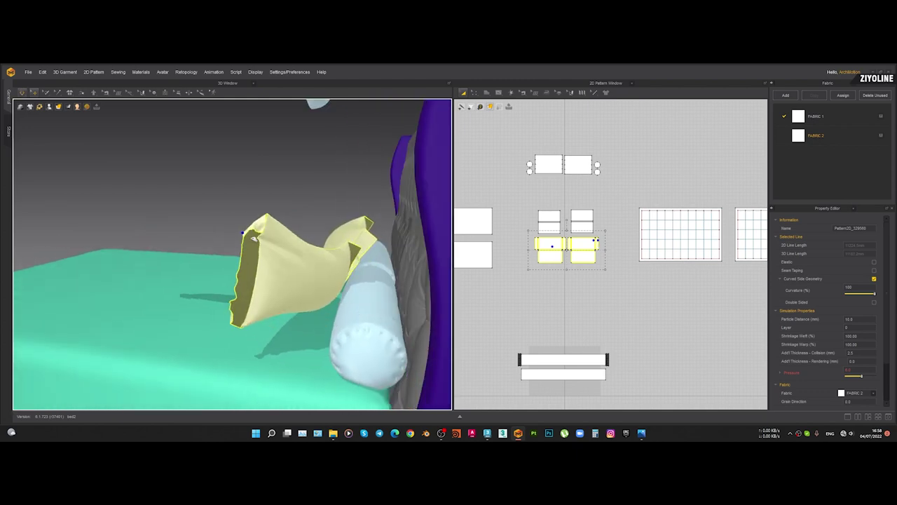
right_drag(306, 319, 368, 335)
drag(282, 269, 253, 272)
right_drag(260, 287, 306, 304)
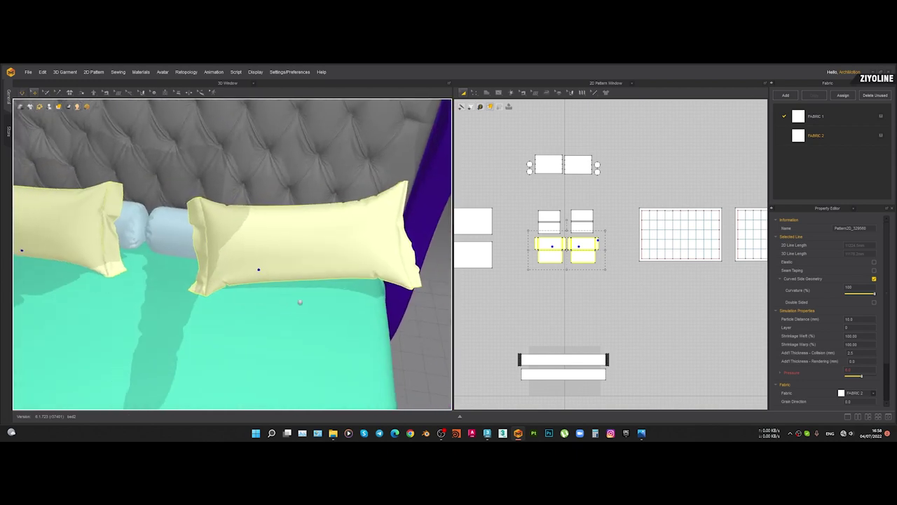
Shift the right rear pillow toward the bed's centre and adjust its ends so it leans against the bolster
drag(226, 257, 156, 243)
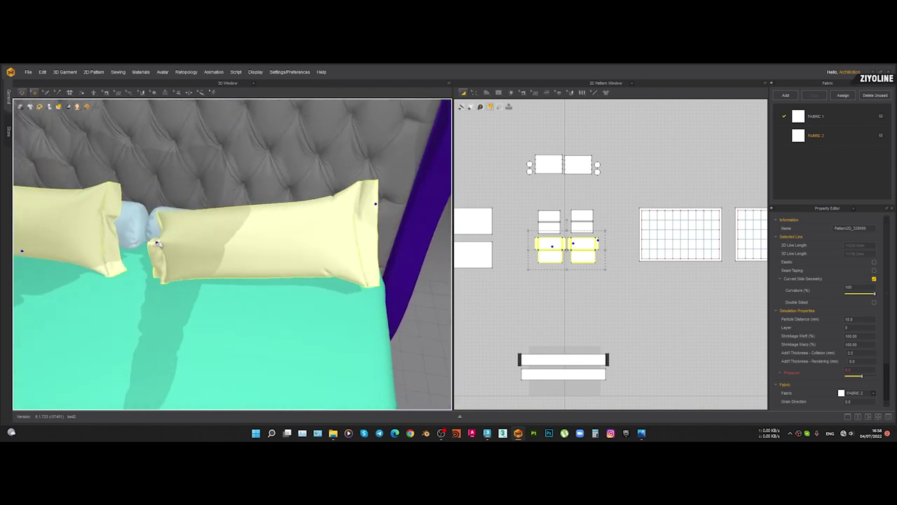
drag(318, 261, 312, 297)
right_drag(301, 294, 217, 293)
drag(383, 175, 393, 167)
drag(365, 282, 313, 297)
right_drag(314, 296, 323, 274)
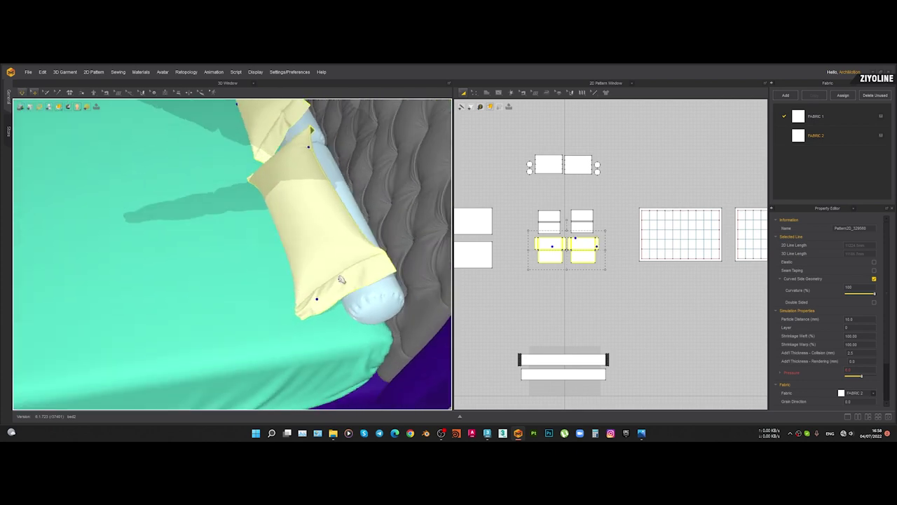
Nudge the left rear pillow into its resting position against the bolster and freeze both rear pillows
scroll(280, 260, down, 2)
right_drag(272, 259, 314, 281)
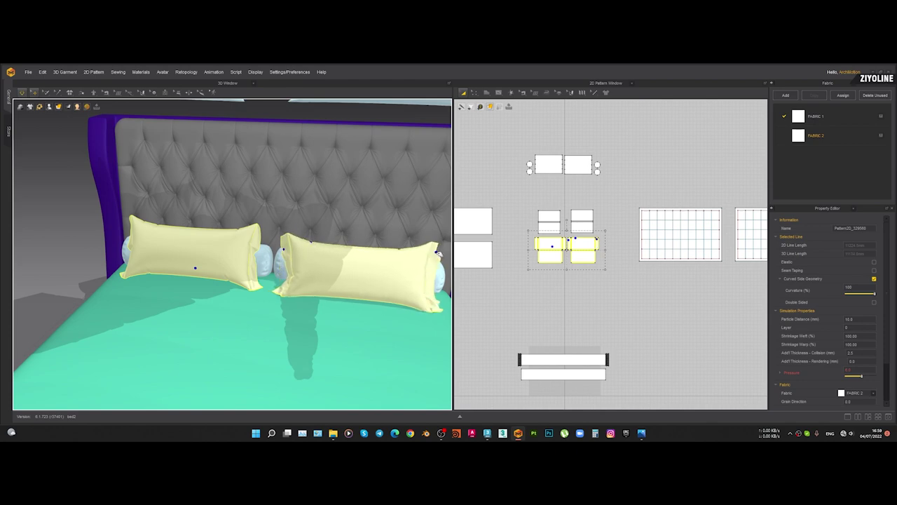
right_drag(319, 263, 343, 256)
scroll(224, 267, up, 2)
right_drag(189, 246, 259, 202)
drag(194, 258, 251, 249)
right_drag(311, 240, 244, 290)
scroll(244, 290, down, 4)
scroll(244, 290, down, 2)
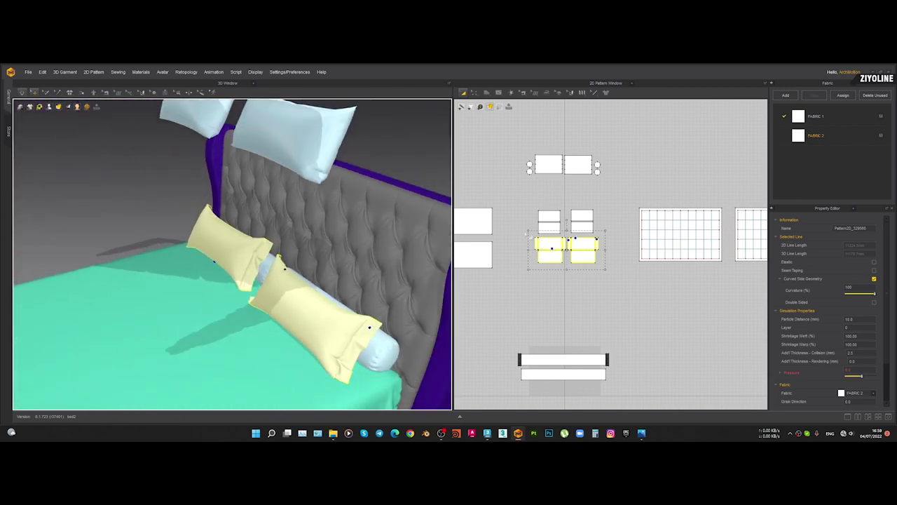
key(ctrl+k)
Select all the patterns of the small front pillow pair above the headboard
scroll(213, 268, down, 2)
right_drag(198, 268, 310, 251)
scroll(225, 271, down, 3)
right_drag(225, 271, 297, 241)
click(275, 189)
scroll(532, 212, up, 3)
drag(522, 194, 595, 241)
drag(655, 259, 651, 256)
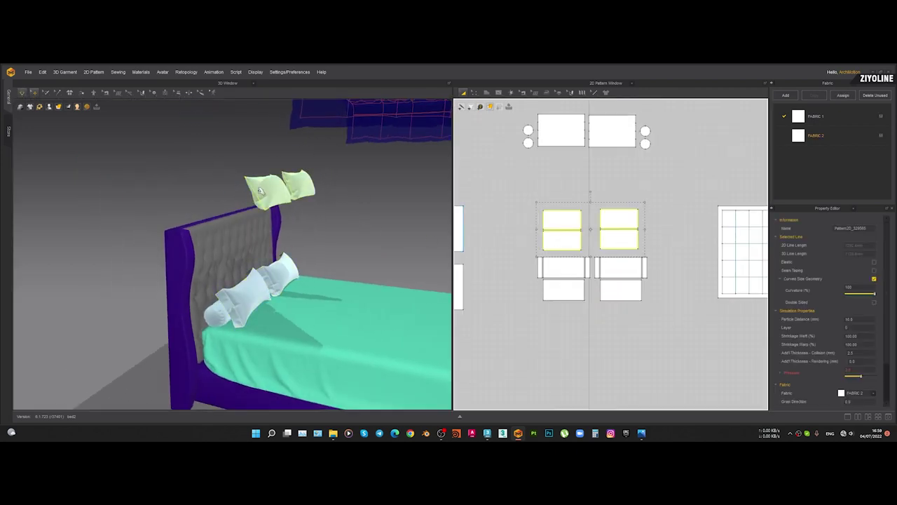
Move the front pillow pair down from above the headboard onto the bed, just in front of the rear pillows
drag(271, 192, 272, 202)
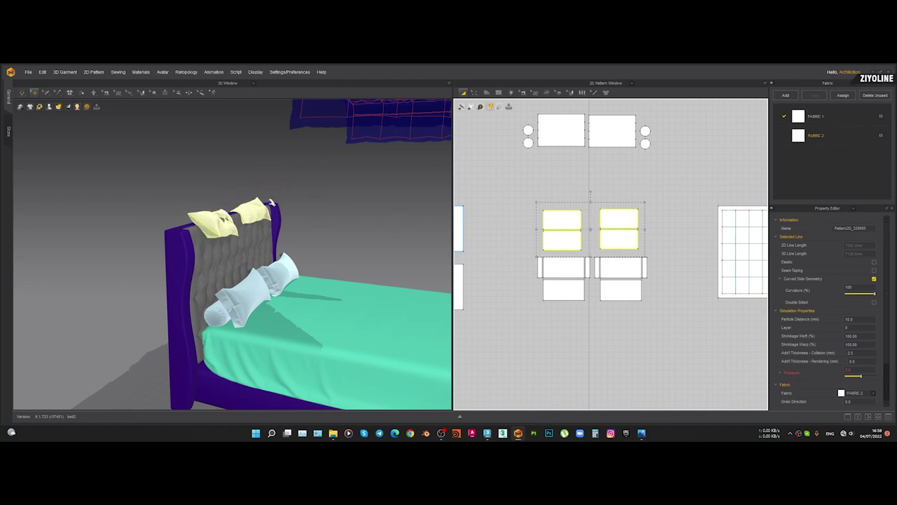
key(ctrl+z)
click(275, 196)
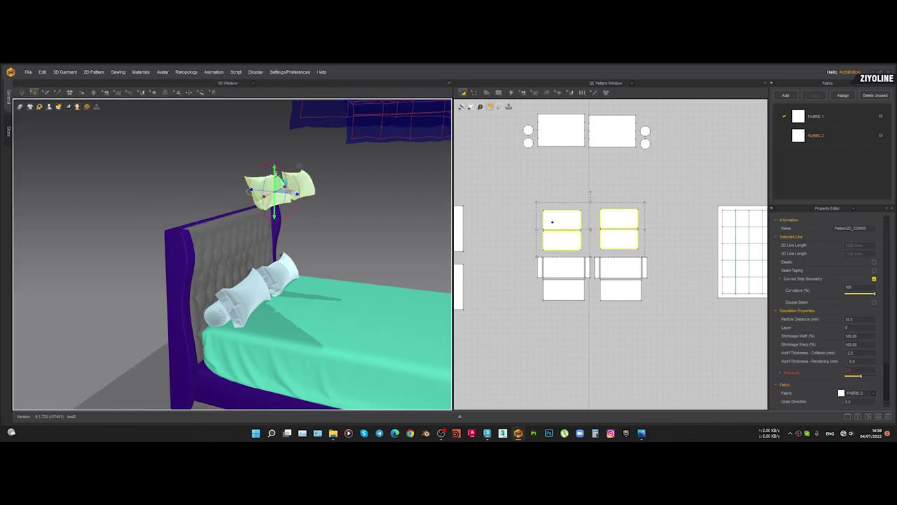
drag(274, 170, 274, 208)
right_drag(300, 282, 299, 365)
mouse_move(296, 252)
mouse_down()
mouse_move(314, 269)
mouse_move(303, 262)
mouse_up()
right_drag(304, 263, 281, 322)
drag(286, 269, 279, 253)
right_drag(279, 253, 347, 284)
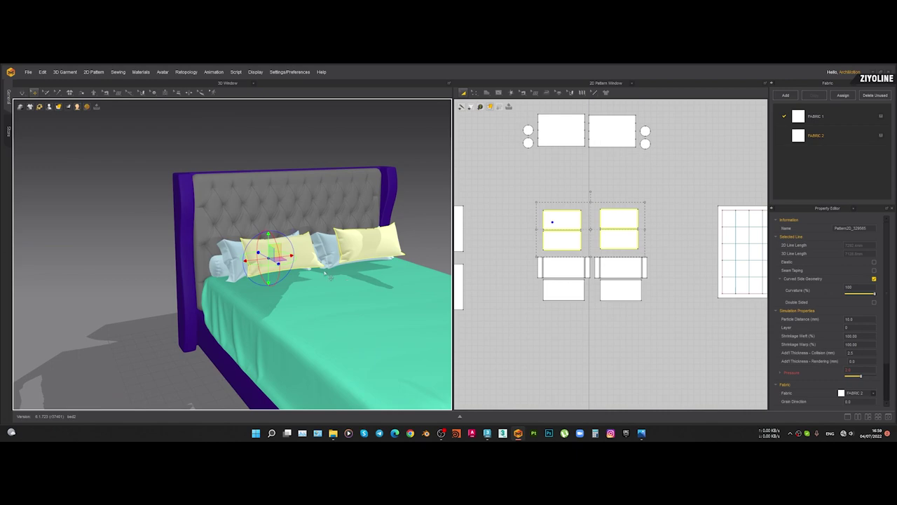
Simulate the front pillows and pull the right one forward and upright in front of the rear pillow
right_drag(325, 270, 309, 294)
right_drag(375, 341, 315, 342)
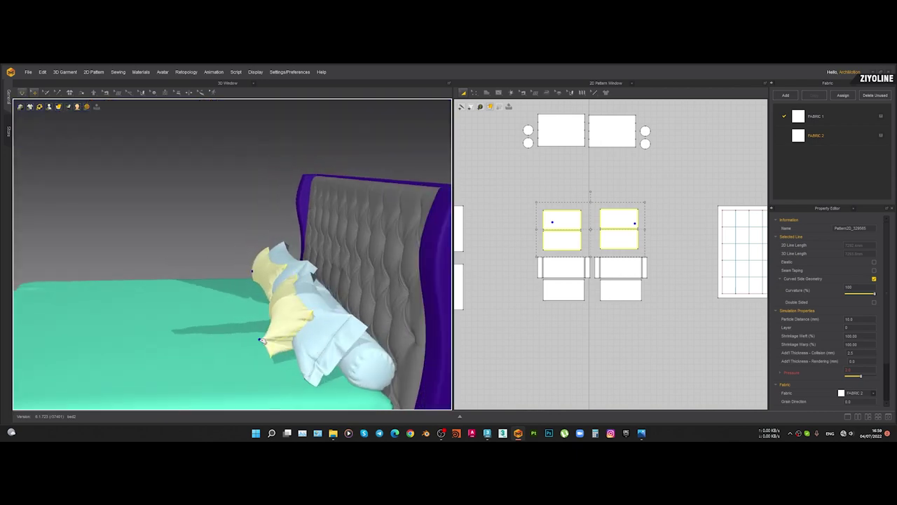
mouse_move(202, 305)
mouse_down()
mouse_move(169, 275)
mouse_move(189, 295)
mouse_up()
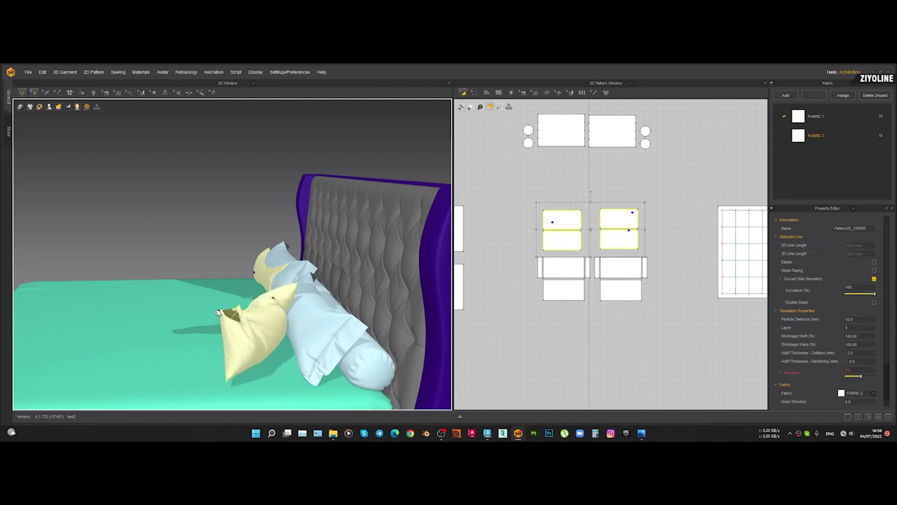
drag(281, 307, 344, 310)
drag(324, 348, 256, 351)
right_drag(319, 354, 408, 361)
Try resetting the 2D arrangement of the selected front pillow patterns
scroll(365, 343, down, 1)
right_drag(372, 337, 424, 335)
drag(523, 191, 584, 220)
drag(666, 256, 664, 253)
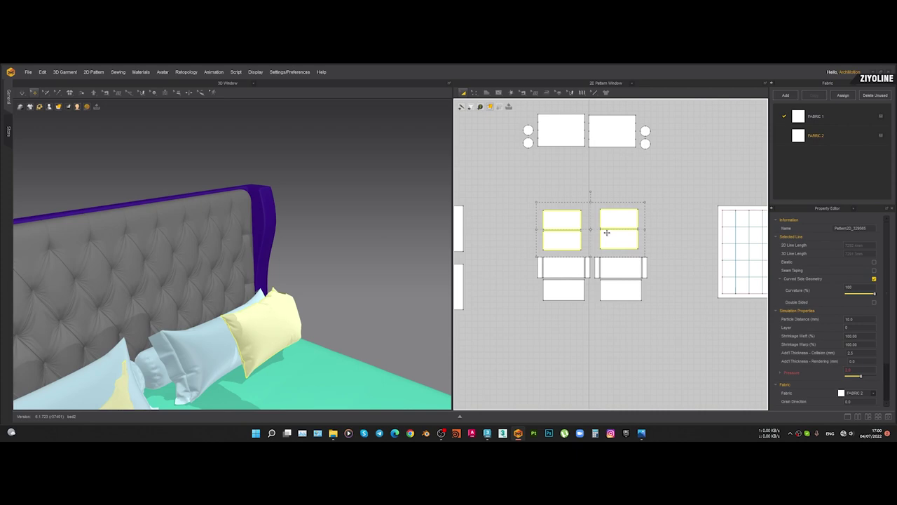
middle_drag(219, 349, 282, 245)
right_click(306, 233)
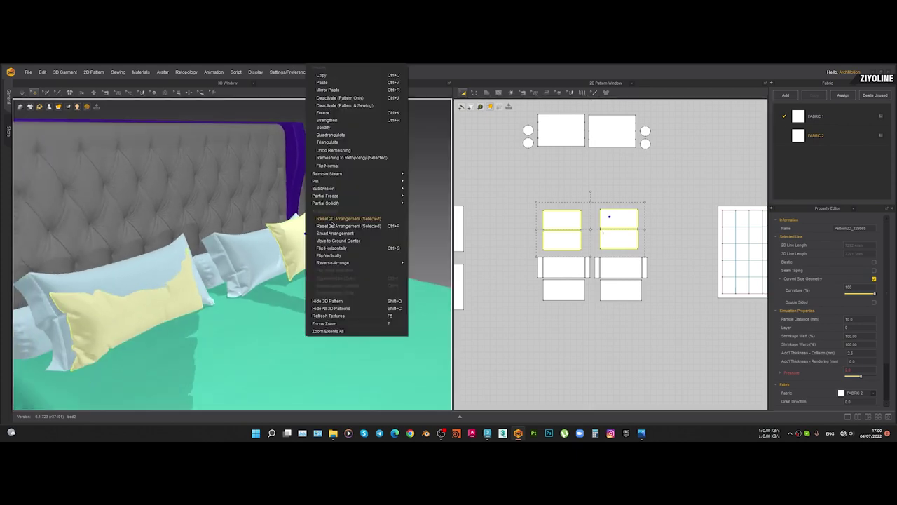
click(332, 222)
scroll(328, 246, down, 10)
middle_drag(327, 252, 322, 315)
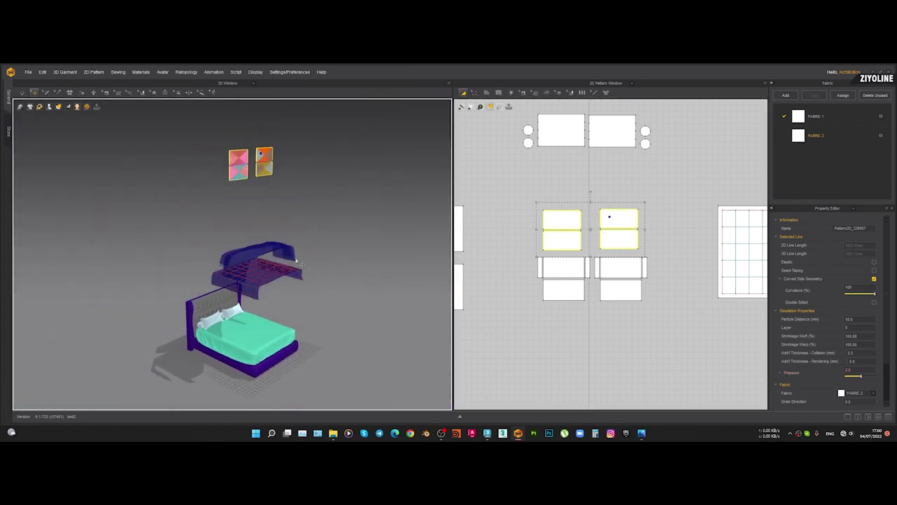
key(ctrl+z)
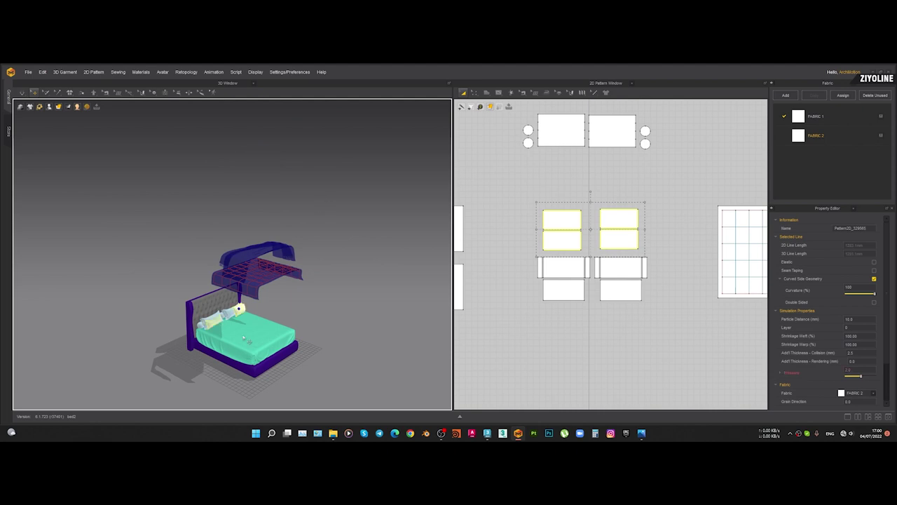
Try resetting the 3D arrangement of the front pillow patterns
scroll(198, 374, up, 3)
right_click(206, 358)
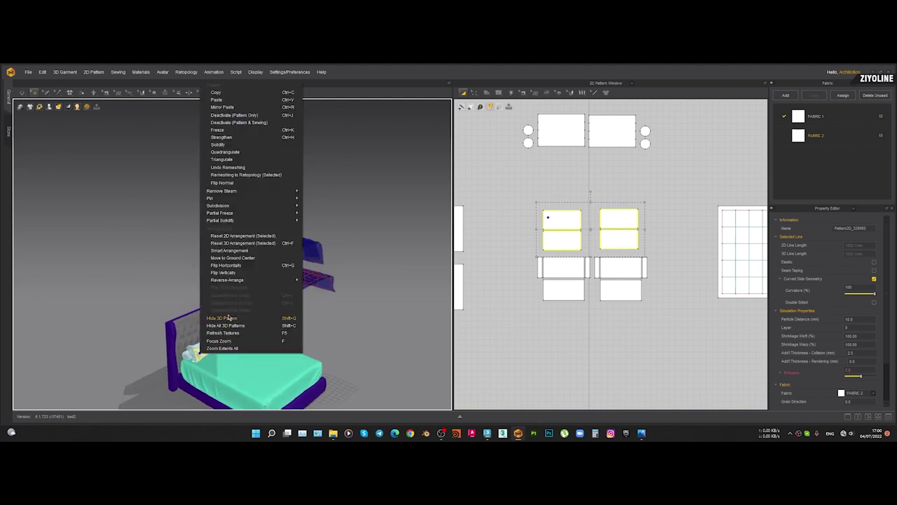
click(233, 245)
middle_drag(234, 277, 268, 223)
scroll(263, 280, up, 4)
right_drag(280, 287, 267, 300)
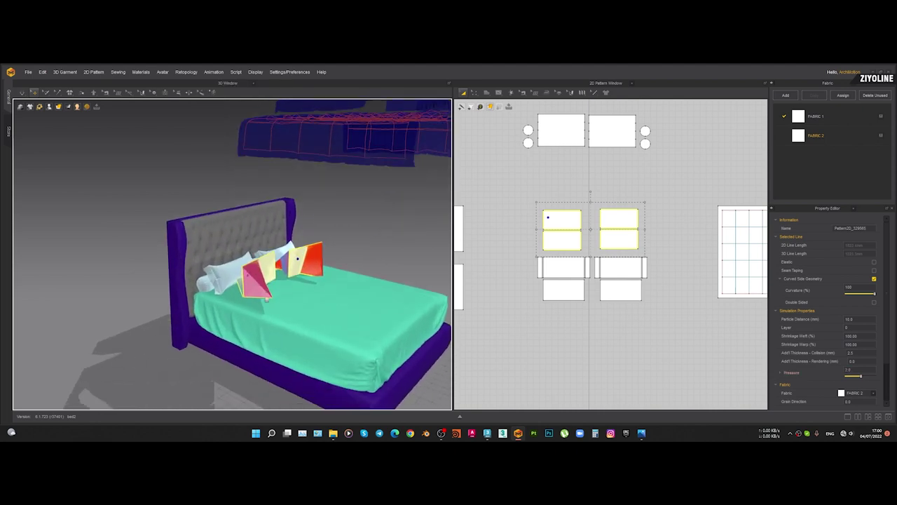
key(ctrl+z)
Move the left front pillow forward, clear of the rear pillow, and freeze the right front pillow
scroll(255, 295, up, 3)
click(257, 286)
drag(260, 287, 285, 294)
click(366, 247)
drag(600, 203, 627, 235)
click(650, 254)
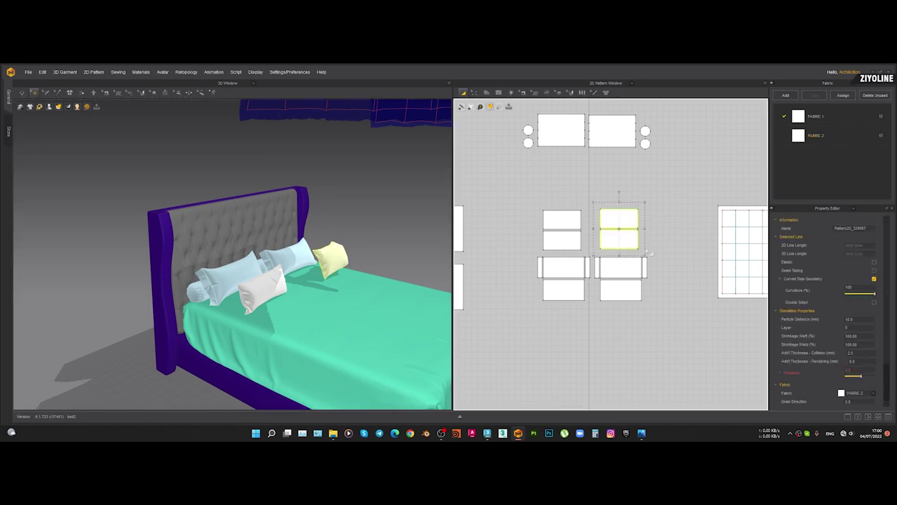
Simulate the left front pillow and pull it back until it leans against the rear pillow
scroll(321, 273, up, 3)
click(277, 308)
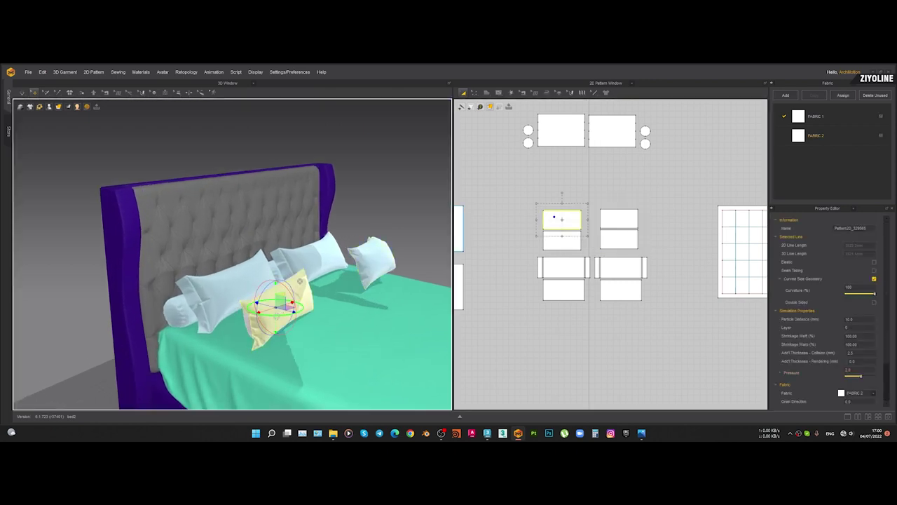
key(space)
drag(274, 323, 230, 310)
right_drag(230, 310, 267, 309)
drag(225, 323, 234, 311)
click(220, 297)
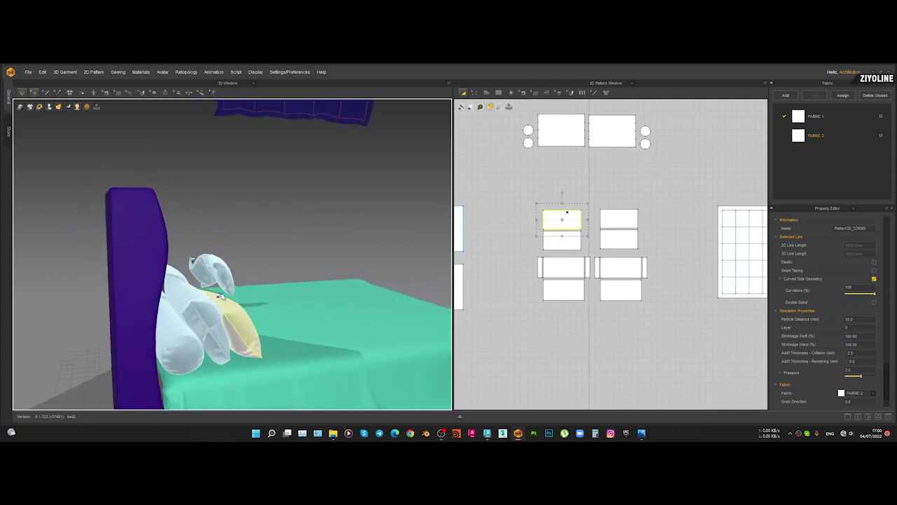
right_drag(226, 286, 184, 298)
drag(263, 291, 267, 287)
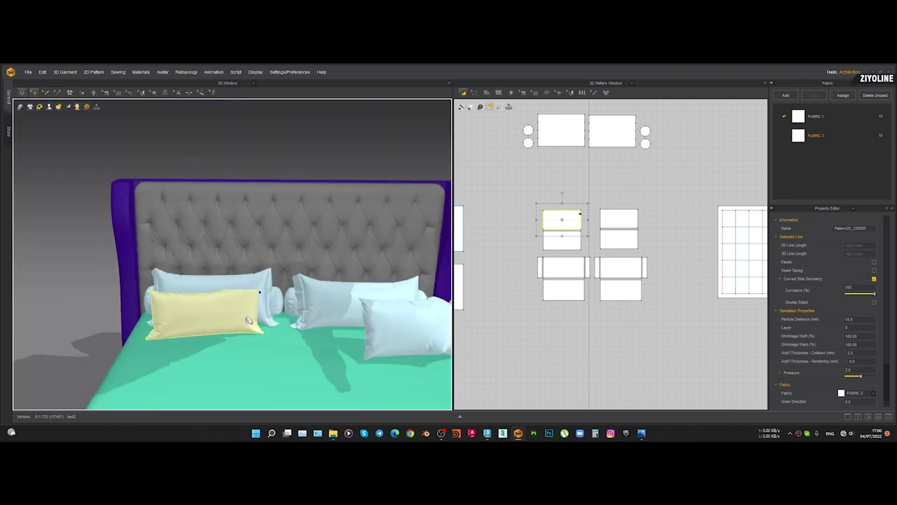
Select both patterns of the left front pillow and pull its ends into line with the rear pillow during simulation
shift+click(567, 242)
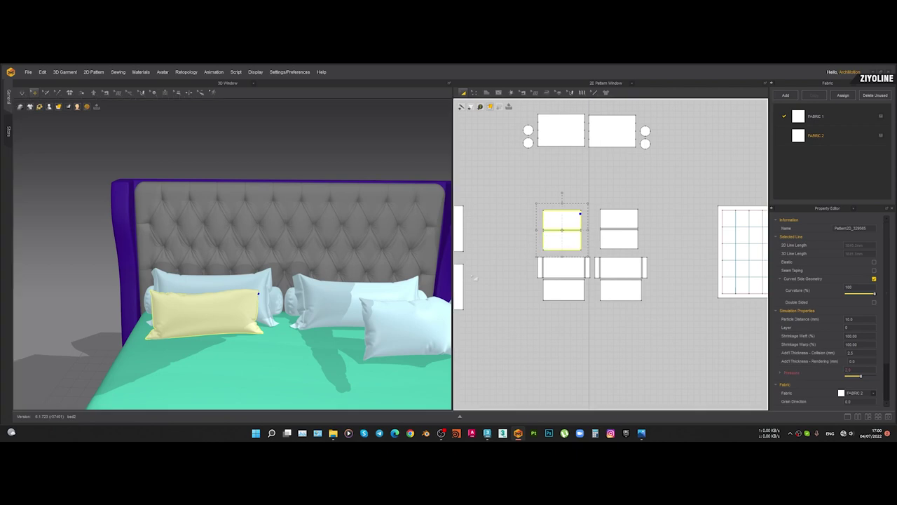
click(226, 319)
mouse_move(226, 320)
right_down()
mouse_move(241, 321)
mouse_move(233, 319)
right_up()
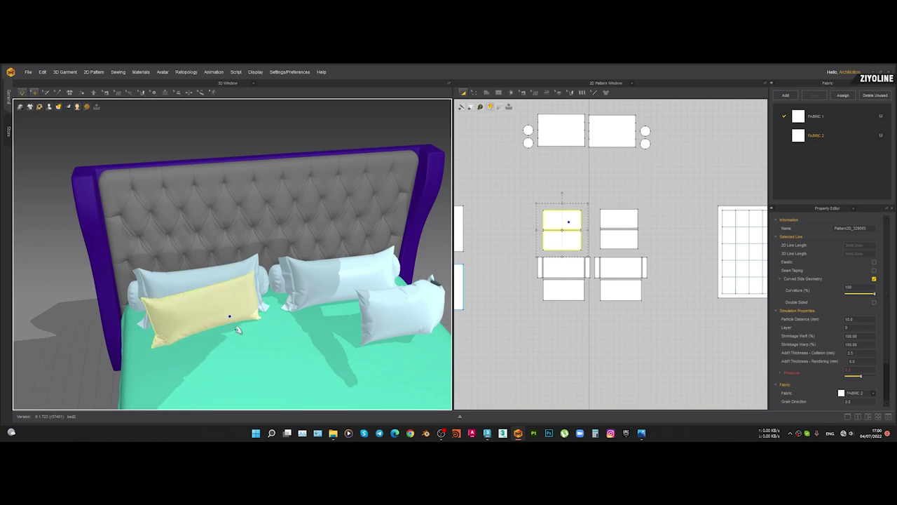
right_drag(212, 305, 227, 316)
right_drag(264, 349, 197, 362)
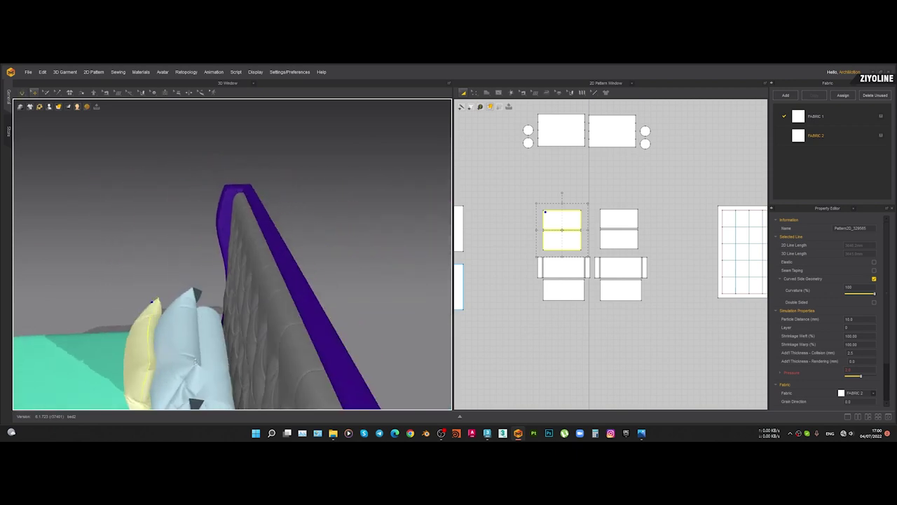
drag(125, 372, 150, 378)
right_drag(161, 308, 297, 305)
mouse_move(303, 303)
mouse_down()
mouse_move(321, 294)
mouse_move(297, 300)
mouse_up()
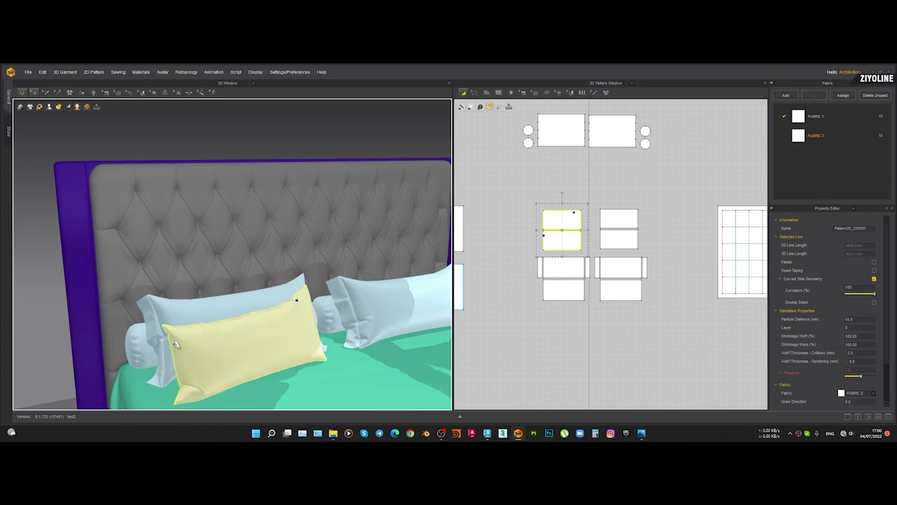
Straighten the left front pillow against the rear pillow and stop the simulation
drag(211, 335, 209, 316)
right_drag(126, 322, 206, 331)
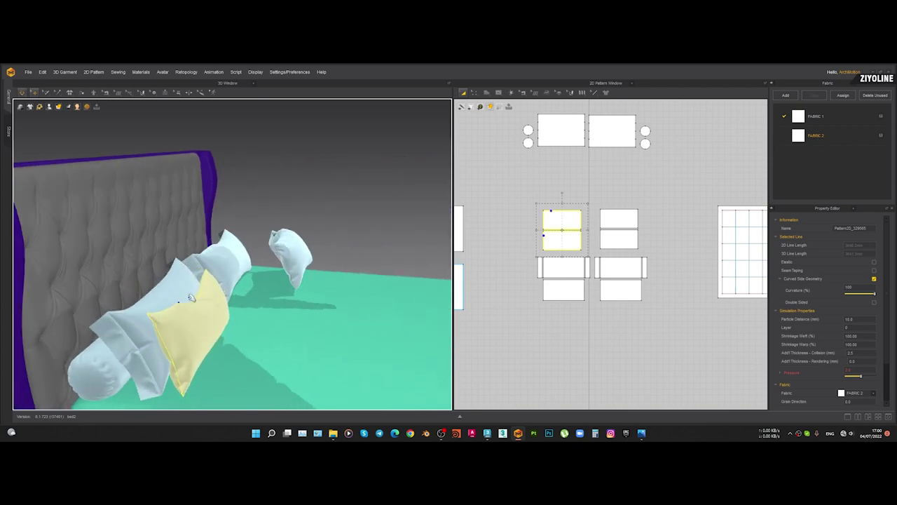
right_drag(279, 339, 208, 348)
drag(247, 350, 241, 353)
right_drag(219, 356, 268, 360)
key(space)
middle_drag(234, 380, 190, 317)
Switch the simulation quality to Normal (Default), restart the simulation and adjust the left front pillow against the rear one
click(28, 107)
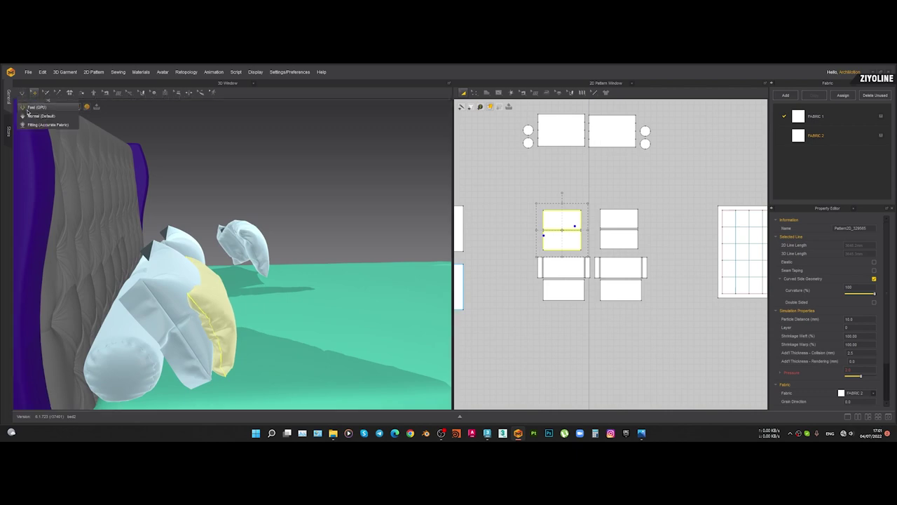
click(40, 116)
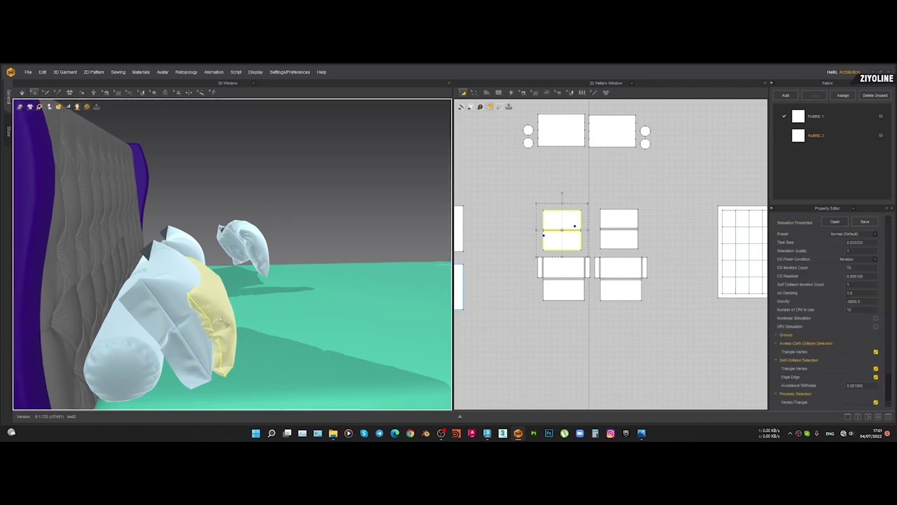
drag(229, 275, 228, 263)
right_drag(298, 353, 196, 309)
right_drag(279, 279, 176, 337)
key(space)
drag(226, 310, 224, 304)
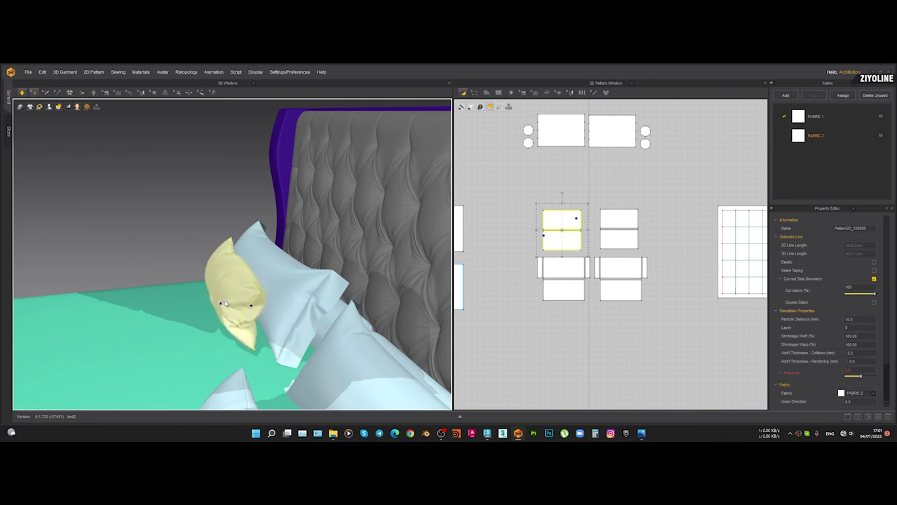
right_drag(264, 299, 238, 324)
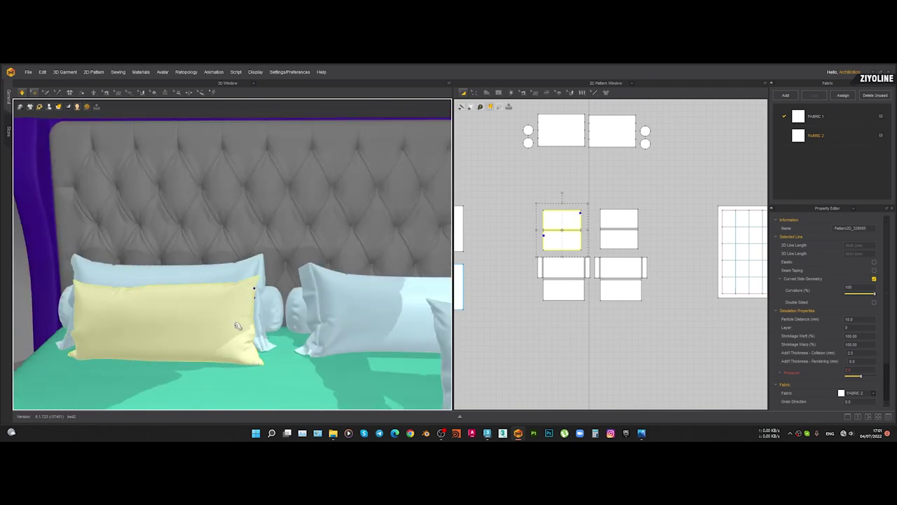
Adjust the upper and lower edges and the ends of the left front pillow during simulation and freeze it against the rear pillow
middle_drag(238, 325, 304, 306)
right_drag(240, 318, 274, 307)
drag(156, 295, 159, 305)
drag(162, 396, 160, 391)
drag(149, 285, 149, 272)
right_drag(274, 330, 300, 344)
scroll(301, 363, down, 3)
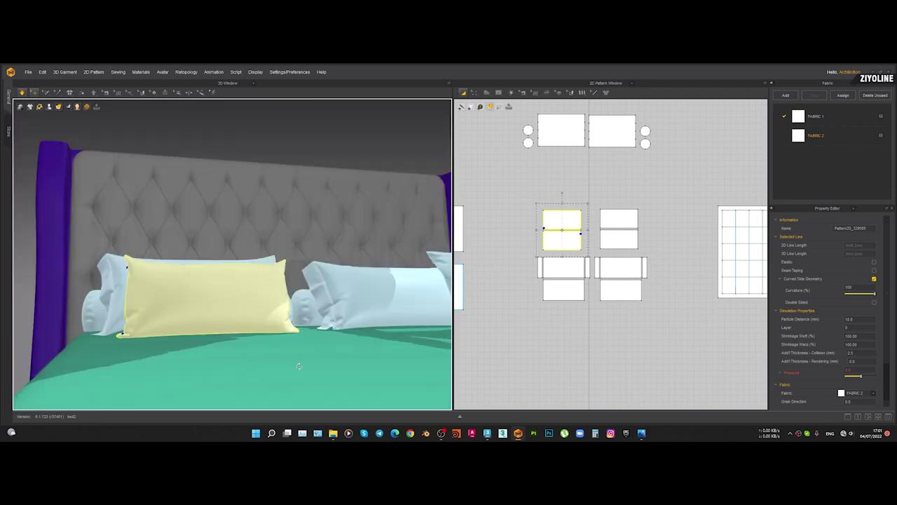
right_drag(153, 326, 226, 326)
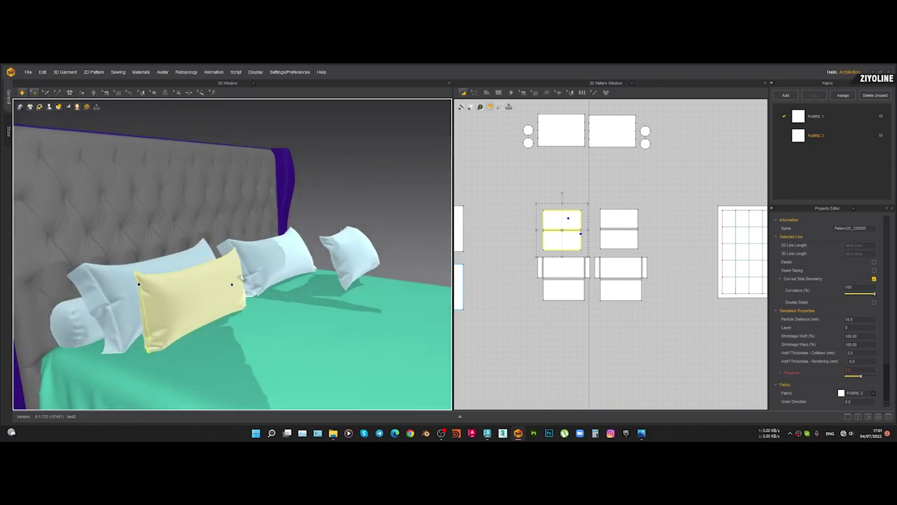
drag(239, 276, 233, 280)
right_drag(213, 324, 121, 331)
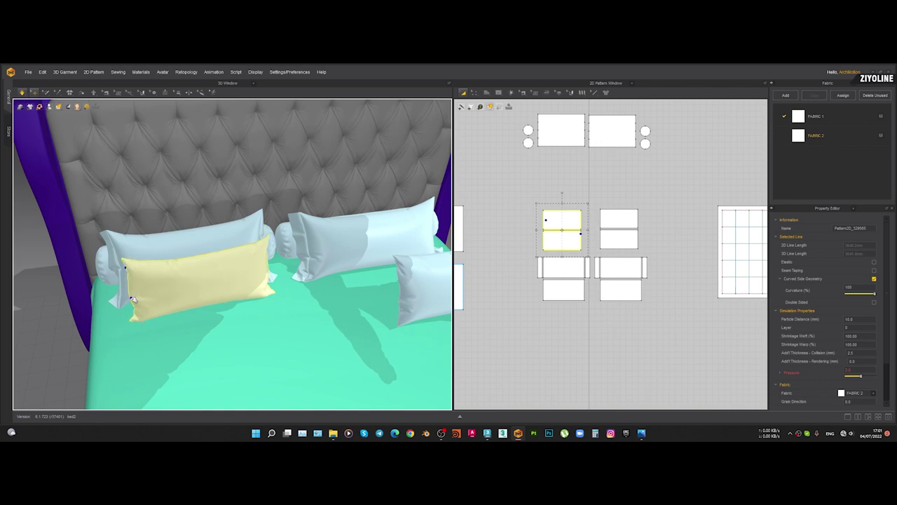
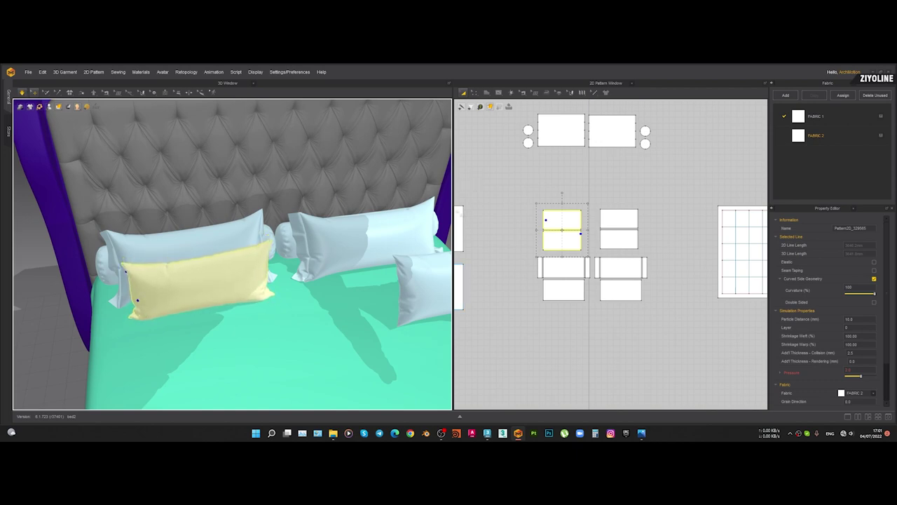
Select both patterns of the right front pillow, unfreeze them, move the pillow beside the rear one and start the simulation
drag(592, 195, 636, 248)
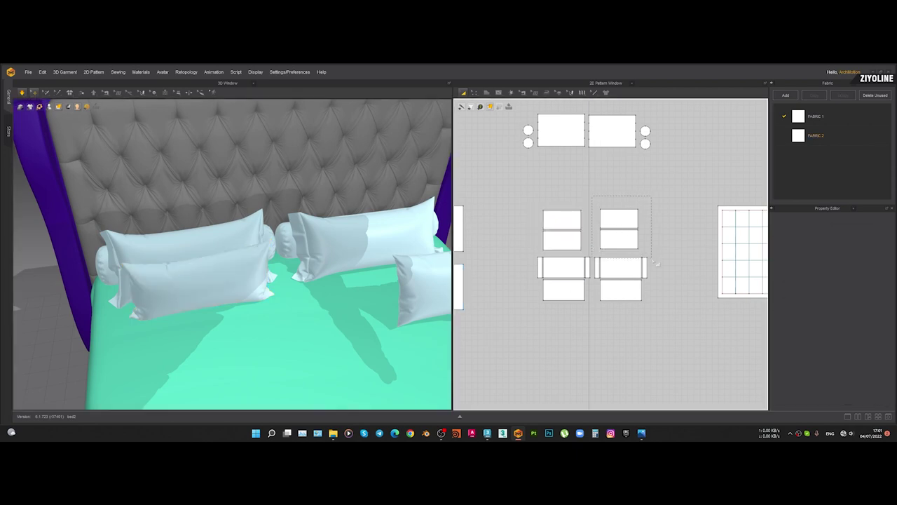
click(434, 261)
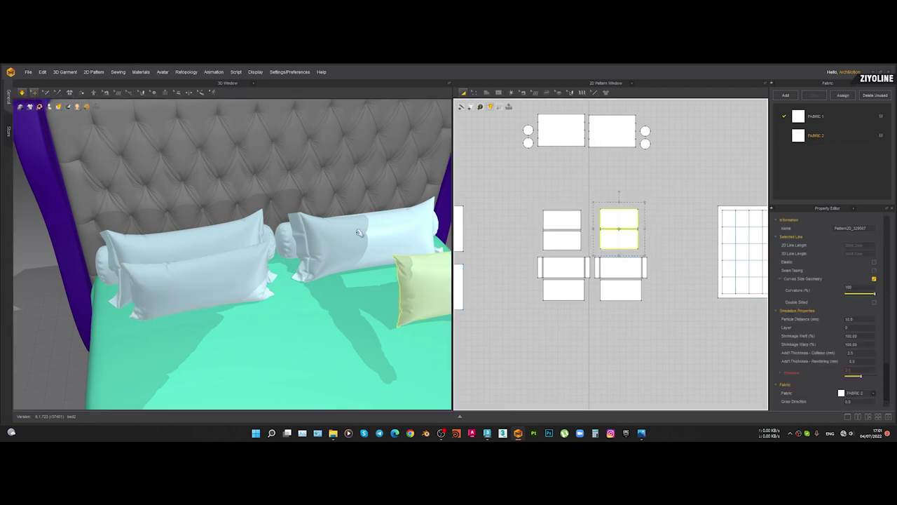
key(space)
middle_drag(422, 261, 143, 301)
click(191, 322)
middle_drag(215, 293, 270, 287)
drag(260, 318, 207, 307)
right_drag(197, 309, 264, 296)
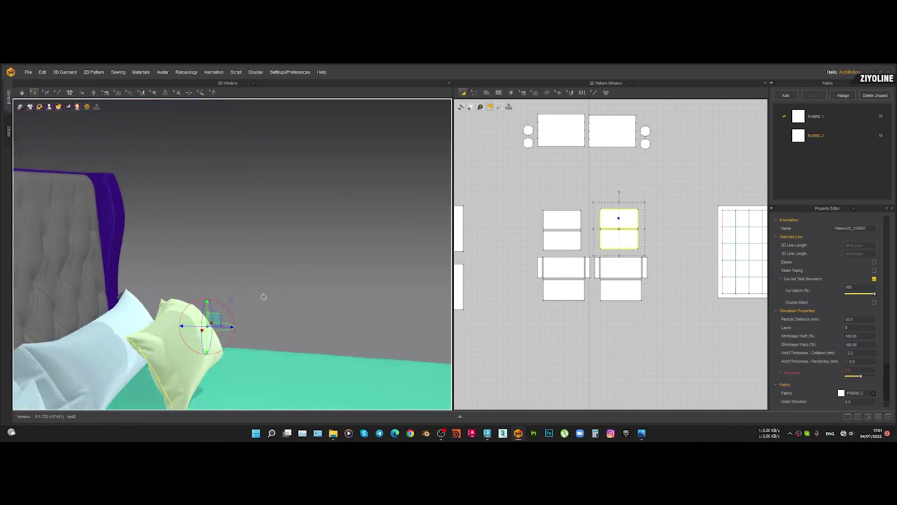
drag(213, 314, 224, 285)
key(space)
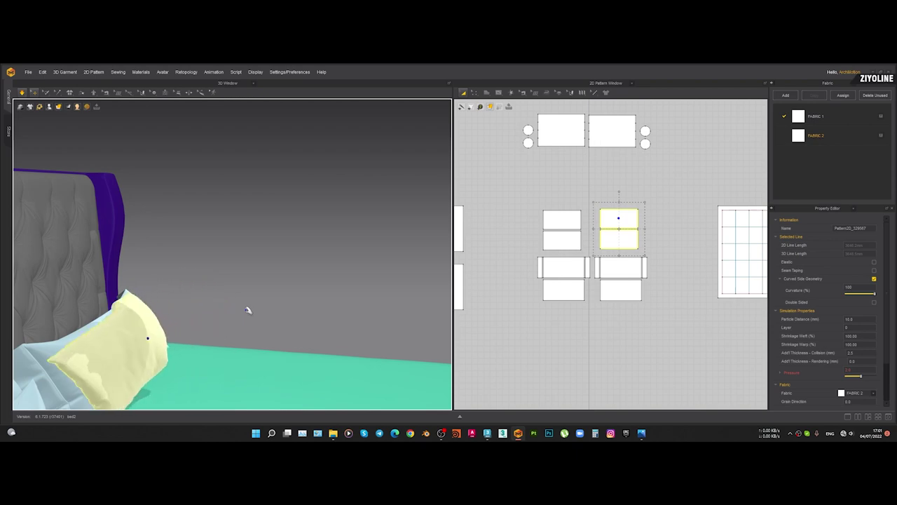
Pull the right front pillow into place in front of the rear pillow during simulation
right_drag(208, 321, 286, 367)
mouse_move(286, 379)
mouse_down()
mouse_move(295, 397)
mouse_move(272, 380)
mouse_up()
click(242, 391)
right_drag(272, 379, 204, 403)
drag(276, 336, 402, 350)
Select both patterns of the right front pillow and set their pressure to 2.0
double_click(858, 370)
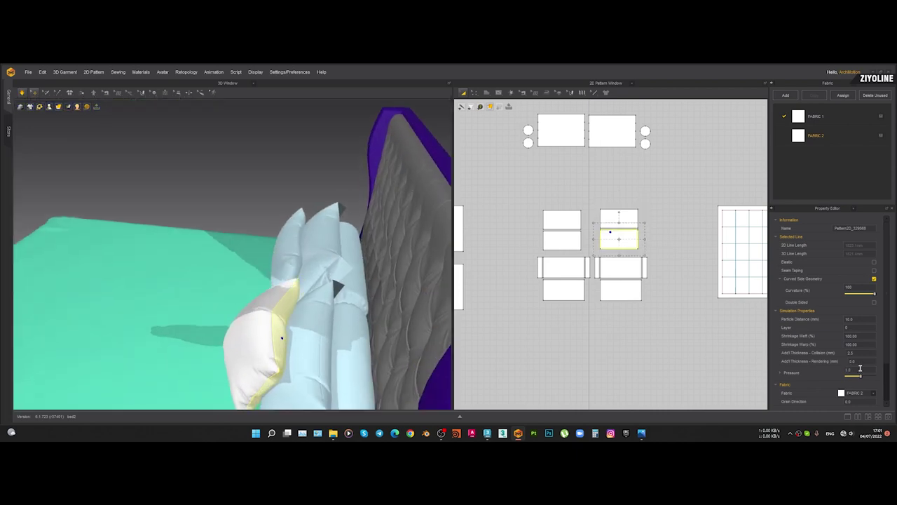
click(228, 336)
double_click(852, 370)
click(594, 195)
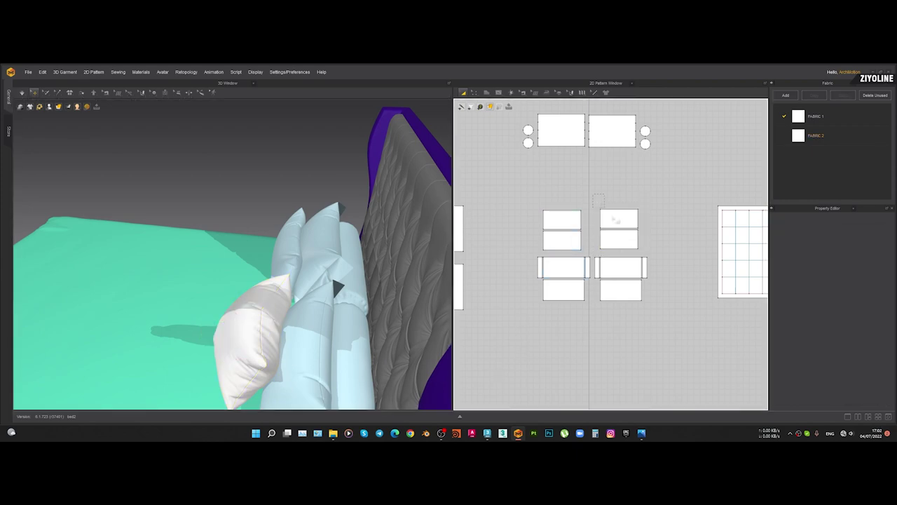
drag(663, 258, 663, 258)
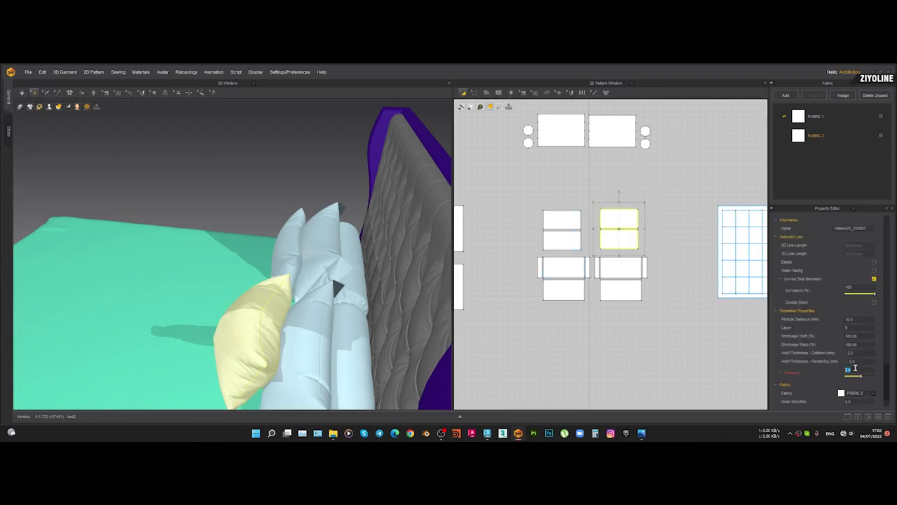
Simulate the right front pillow in short runs and pull its lower edge and body into position on the mattress
right_drag(266, 335, 337, 337)
right_drag(224, 358, 279, 363)
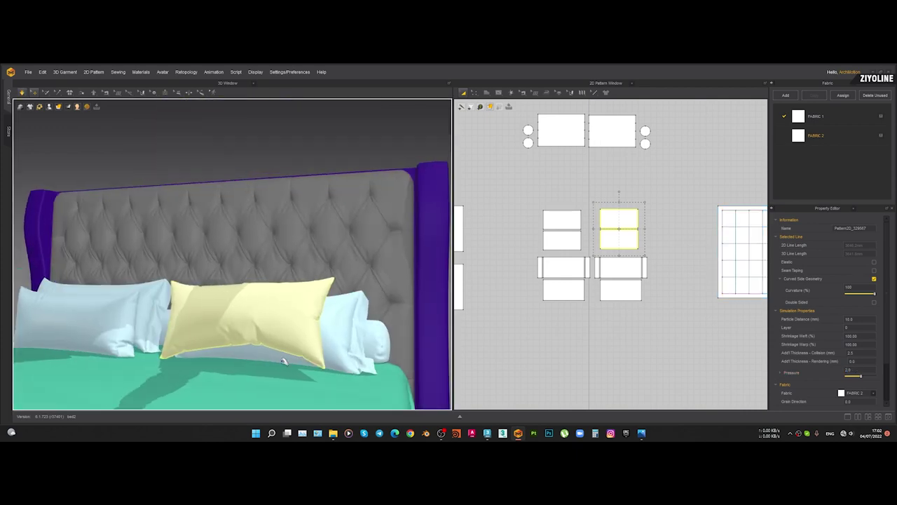
drag(318, 356, 327, 369)
key(space)
right_drag(328, 369, 414, 356)
key(space)
key(space)
key(space)
drag(231, 334, 270, 341)
key(space)
Pull the upper edge and both upper corners of the right front pillow level with the rear pillow during simulation
right_drag(303, 349, 273, 387)
key(space)
drag(244, 306, 181, 335)
drag(255, 278, 271, 291)
drag(168, 310, 207, 337)
right_drag(294, 364, 249, 319)
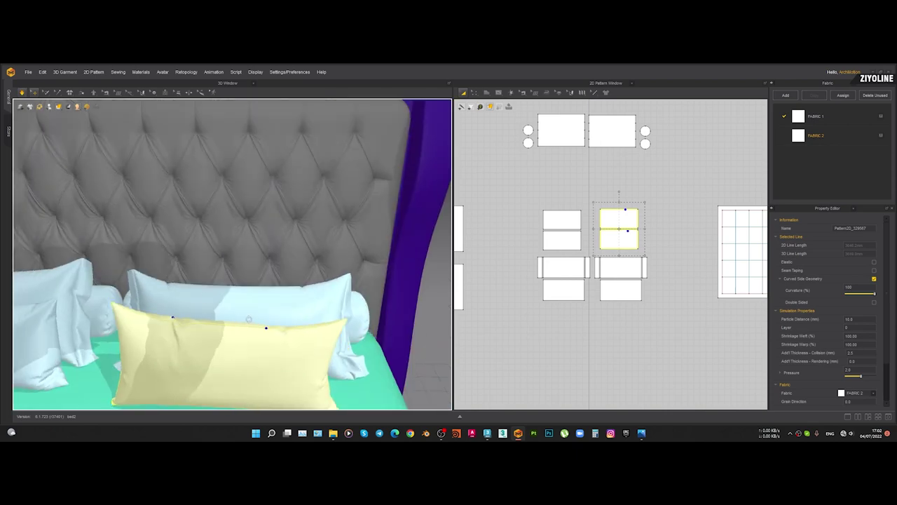
middle_drag(249, 319, 229, 290)
click(309, 288)
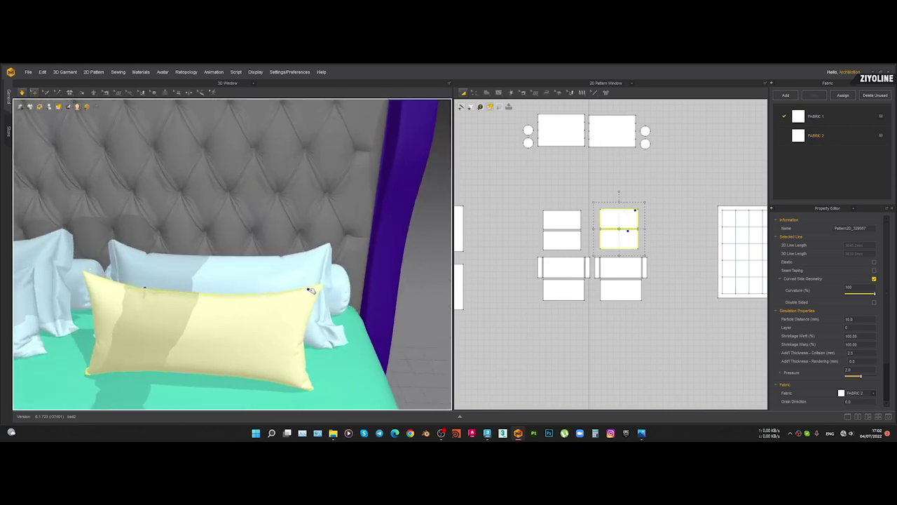
drag(110, 296, 119, 286)
Set the pressure of the right front pillow's back pattern to 4.0 and restart the simulation
right_drag(294, 308, 150, 312)
middle_drag(150, 378, 159, 297)
scroll(155, 291, up, 3)
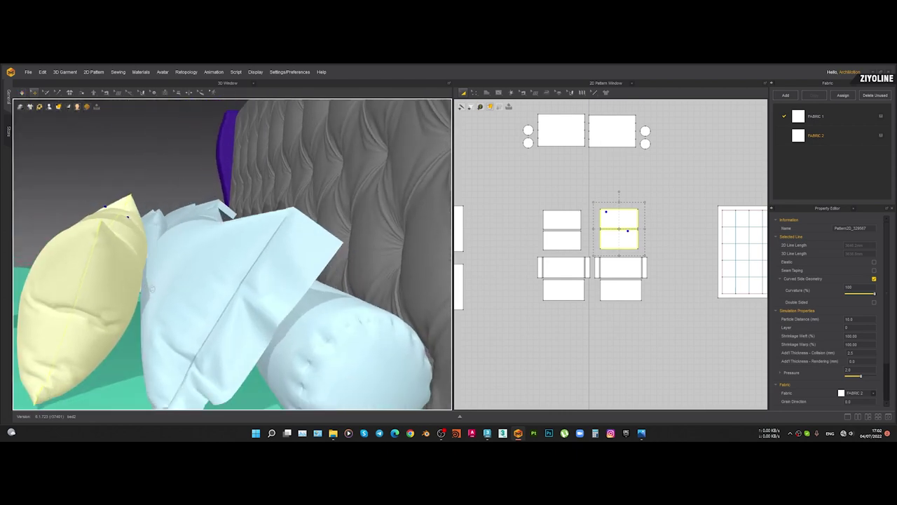
click(111, 293)
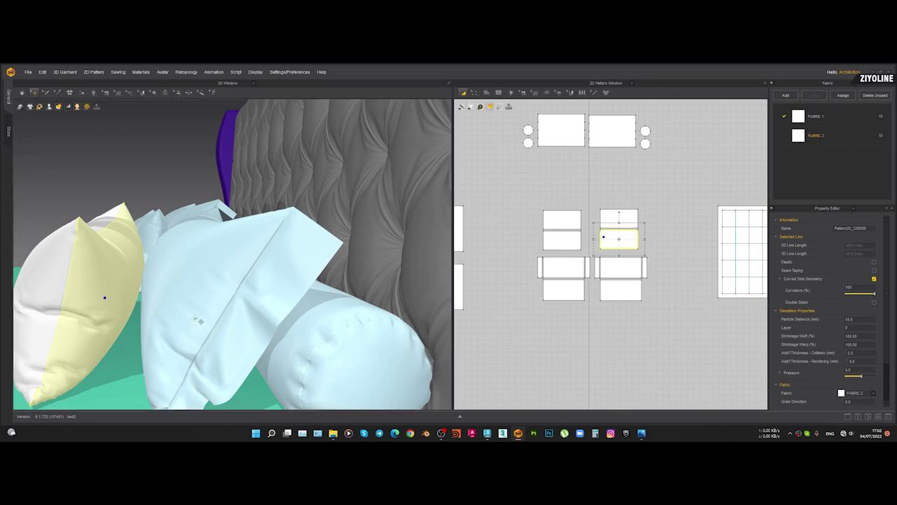
key(space)
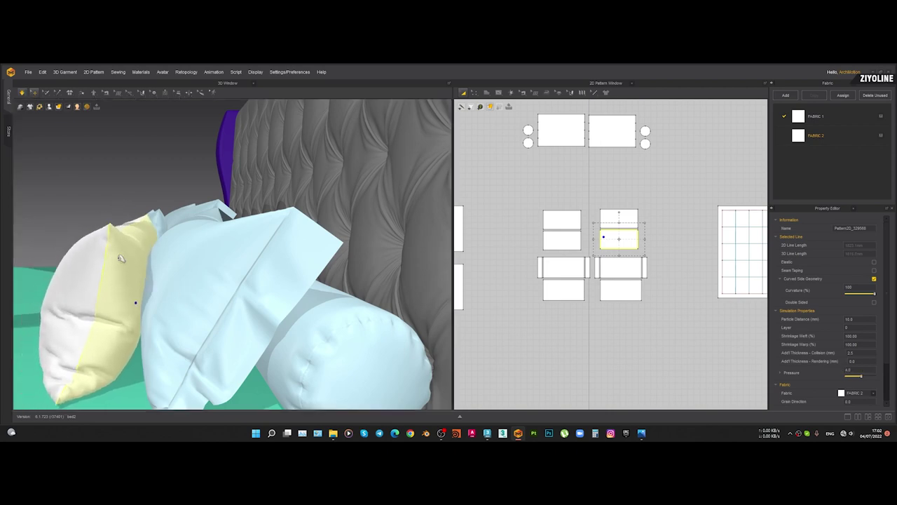
Pull both upper corners of the right front pillow back so it leans against the rear pillow
right_drag(112, 258, 224, 260)
scroll(129, 286, down, 3)
right_drag(128, 286, 307, 288)
right_drag(239, 293, 365, 305)
click(369, 259)
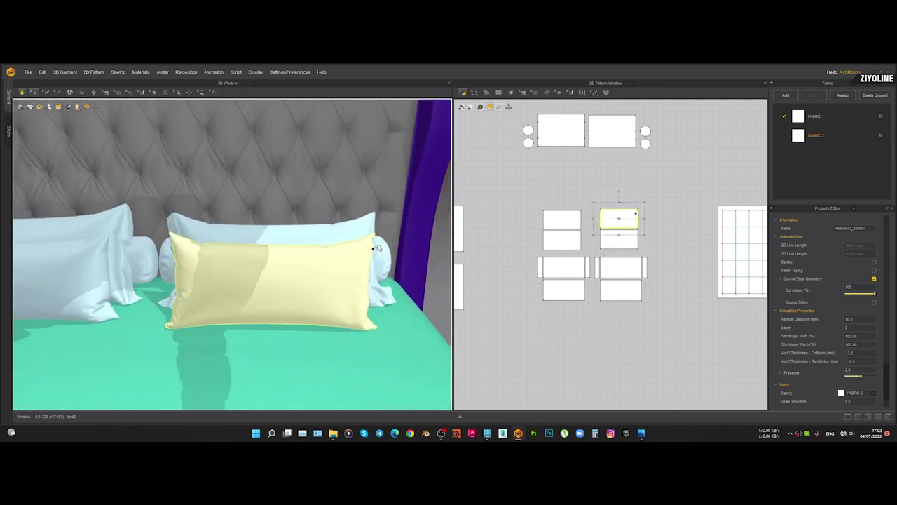
drag(171, 242, 179, 244)
Stop the simulation, select both patterns of the right front pillow and freeze them
scroll(155, 281, down, 3)
right_drag(151, 282, 186, 285)
middle_drag(318, 287, 312, 292)
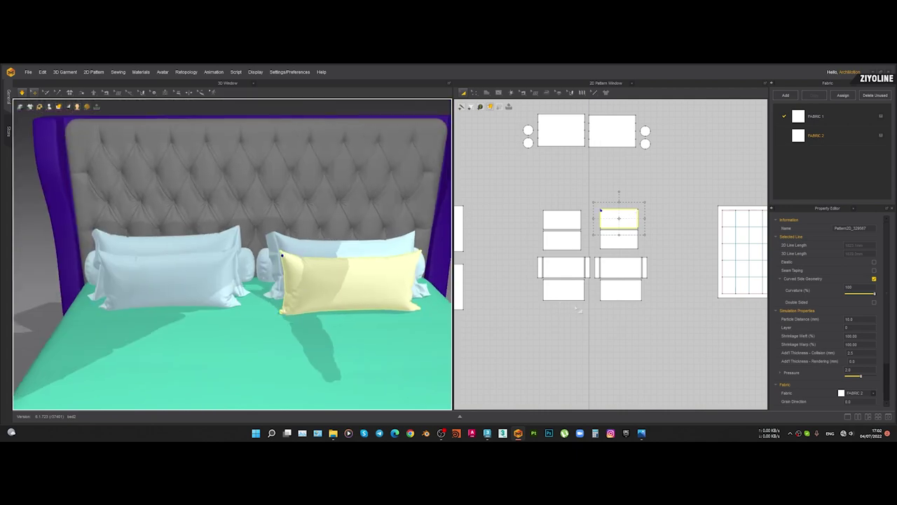
click(664, 320)
key(space)
mouse_move(353, 300)
right_down()
mouse_move(275, 266)
mouse_move(355, 317)
right_up()
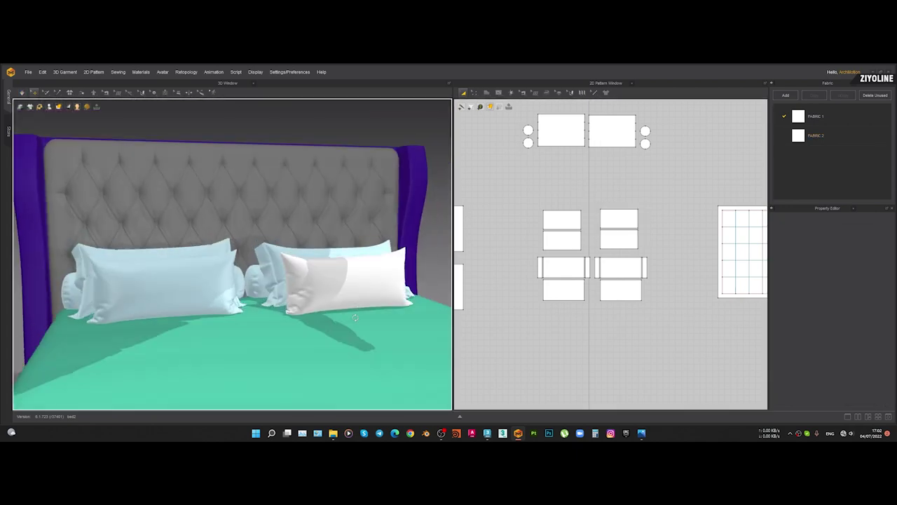
drag(587, 205, 657, 259)
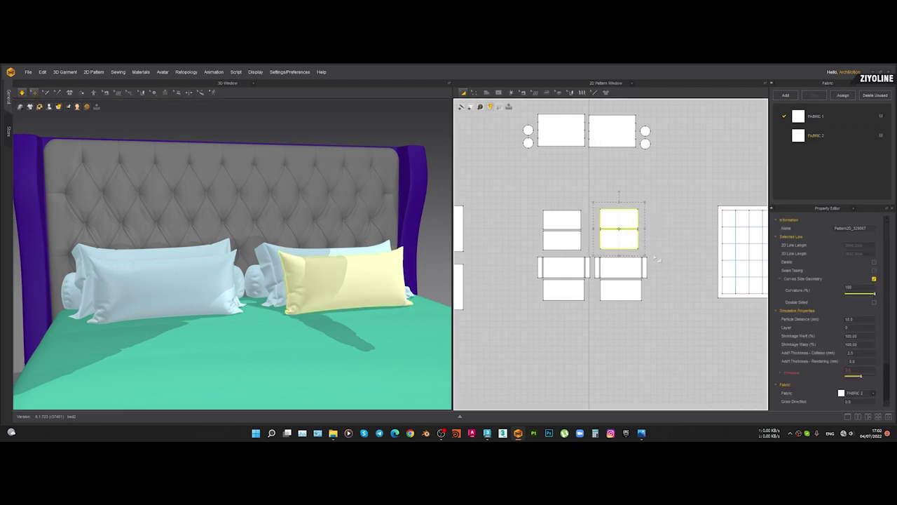
click(593, 342)
Select both grid-quilted blanket patterns, activate them and lower the blanket onto the mattress
scroll(283, 265, down, 5)
right_drag(264, 262, 309, 262)
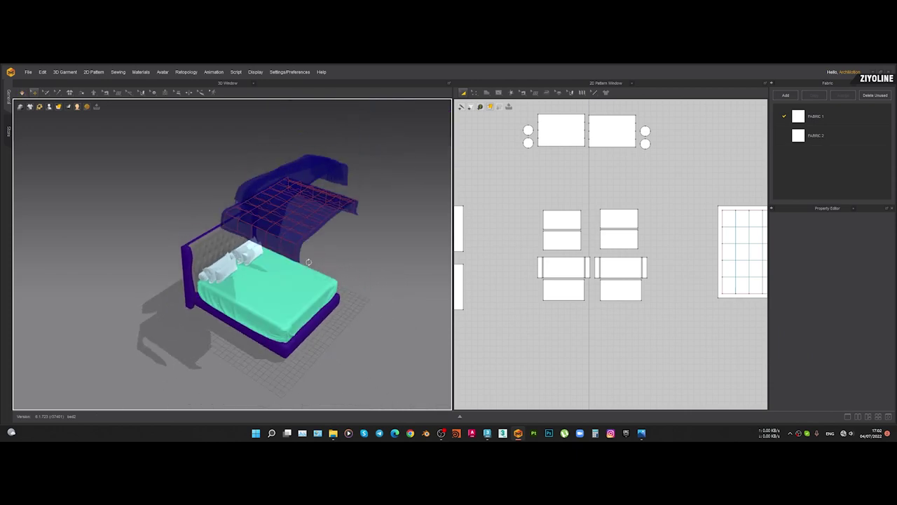
click(316, 206)
right_drag(384, 239, 367, 228)
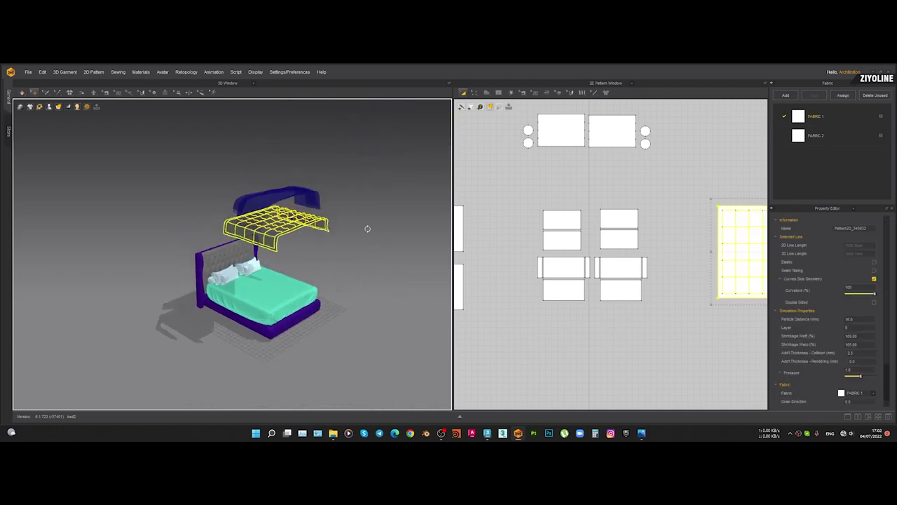
scroll(729, 259, down, 5)
middle_drag(754, 264, 573, 235)
click(599, 307)
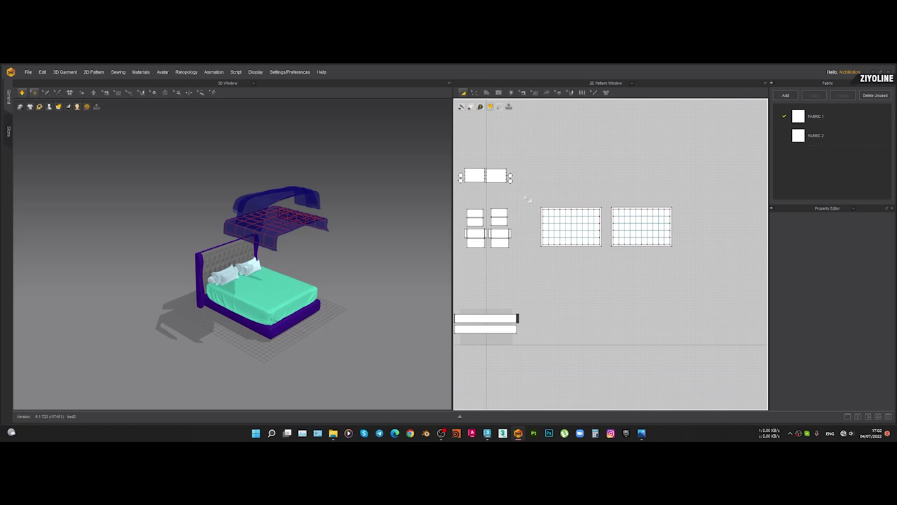
click(266, 225)
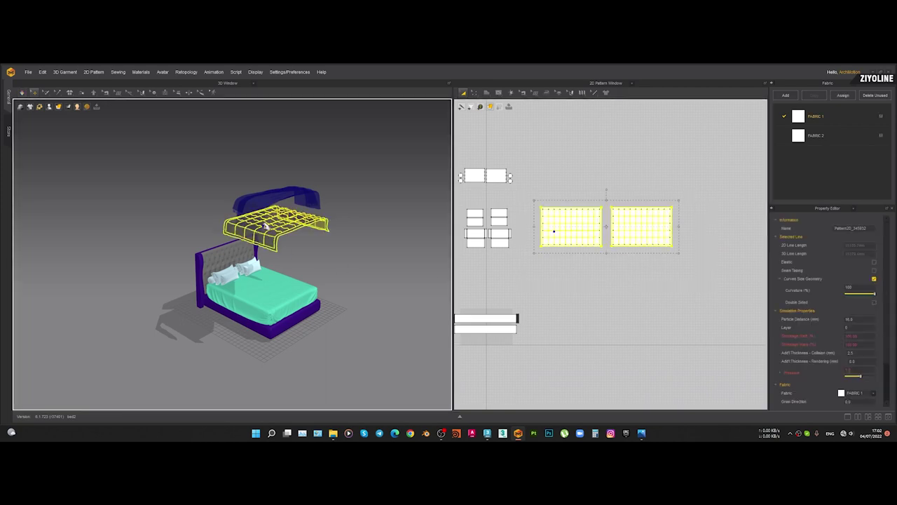
scroll(266, 228, up, 2)
click(277, 218)
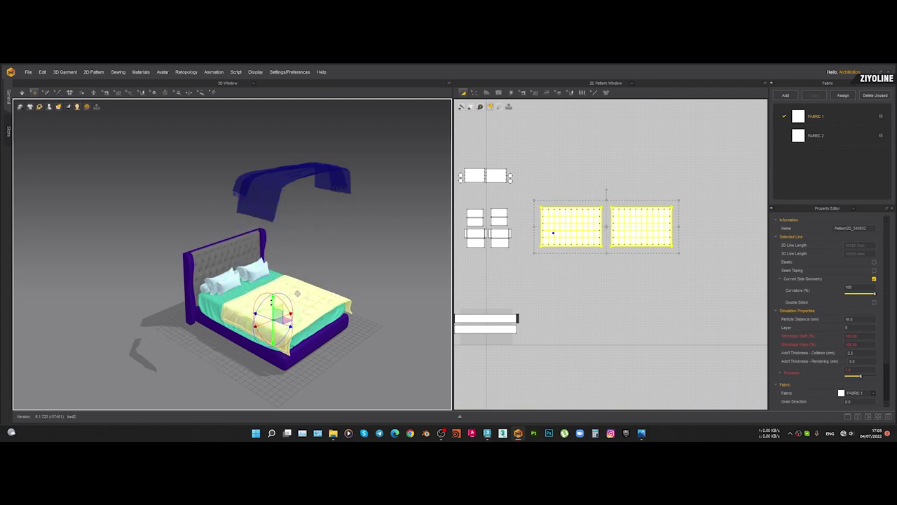
Shift the quilted blanket along the mattress closer to the pillows
mouse_move(271, 300)
right_down()
mouse_move(246, 308)
mouse_move(226, 359)
mouse_move(281, 291)
right_up()
scroll(281, 290, up, 4)
middle_drag(281, 290, 289, 265)
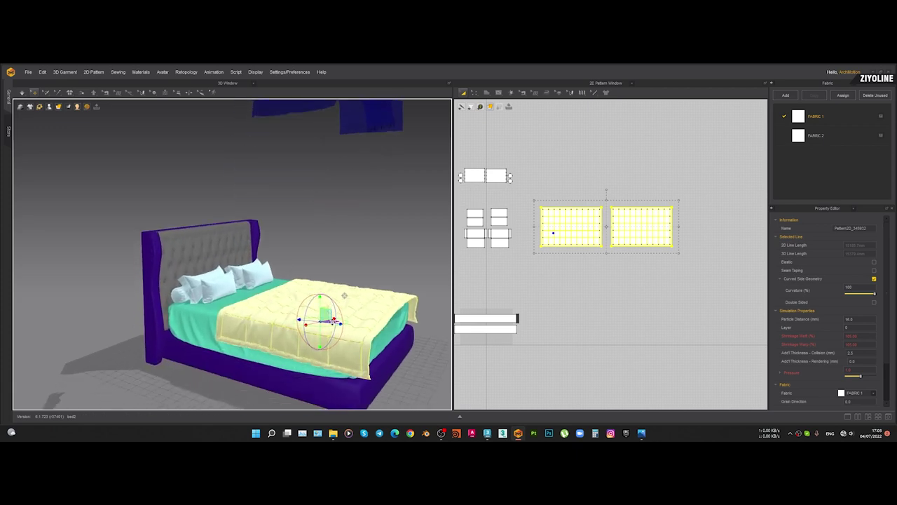
drag(335, 321, 312, 316)
right_drag(309, 319, 276, 341)
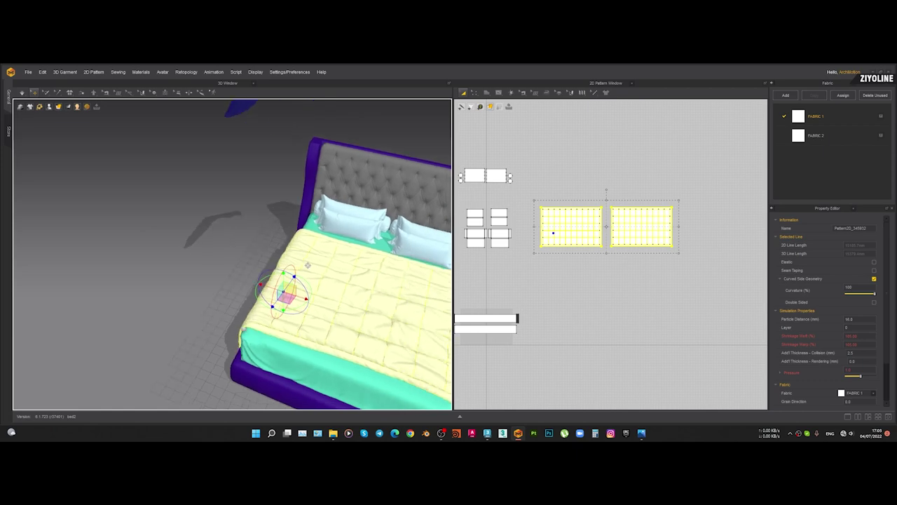
middle_drag(280, 341, 146, 297)
right_drag(170, 295, 178, 280)
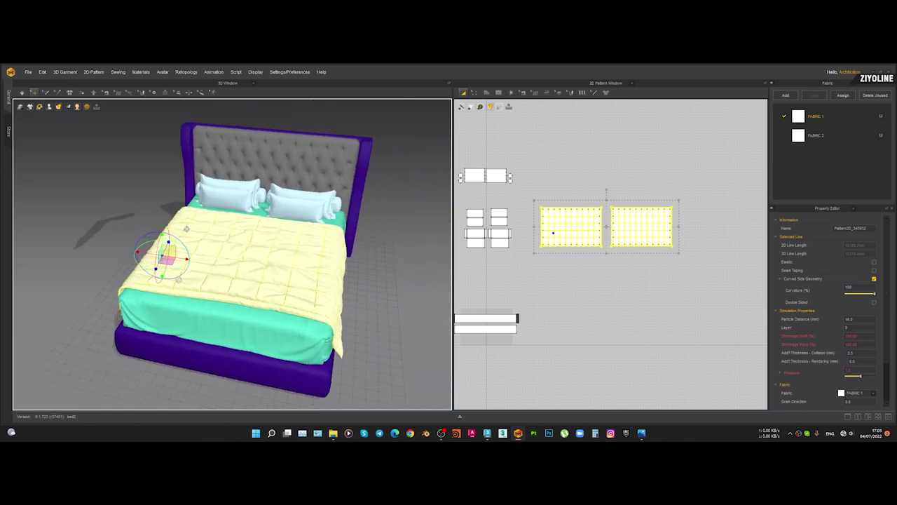
Simulate the quilted blanket so it settles on the mattress and adjust its hanging side edge
key(space)
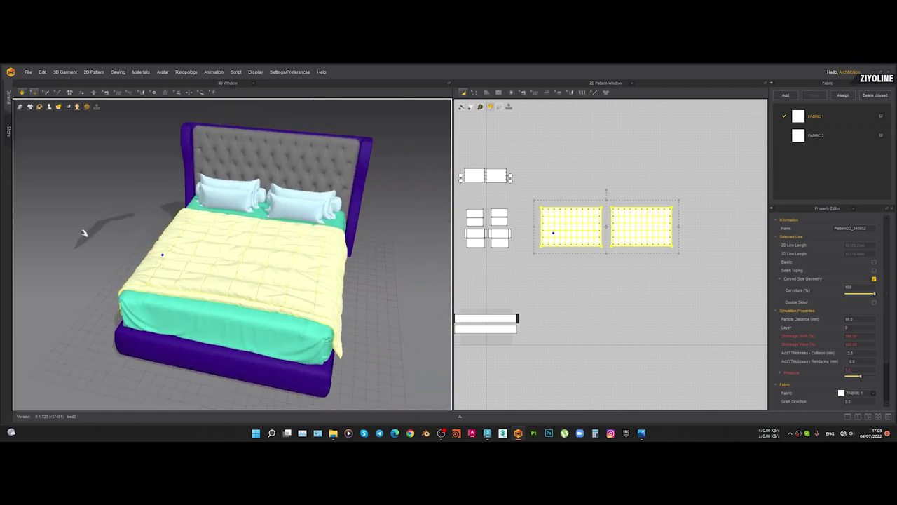
click(86, 257)
key(space)
right_drag(98, 276, 169, 251)
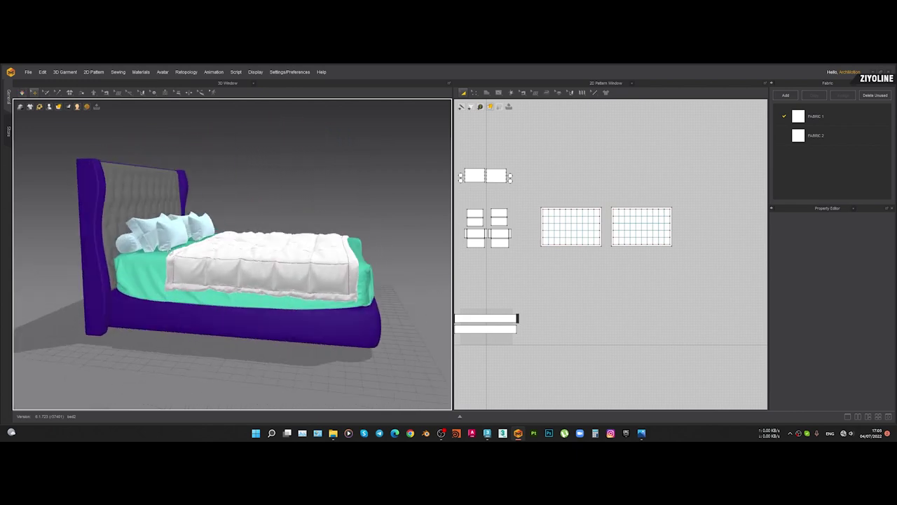
click(199, 287)
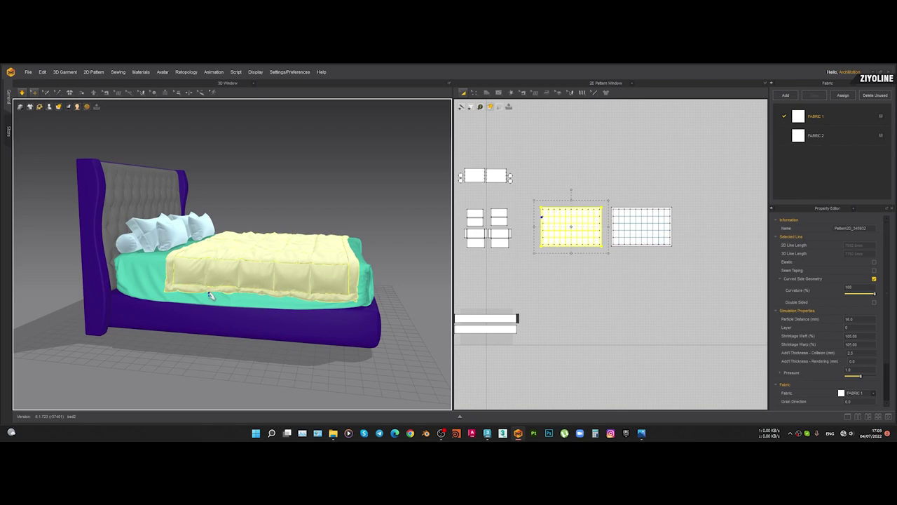
Switch the simulation quality to Fast (GPU) and let the quilted blanket drape over the bed
click(23, 94)
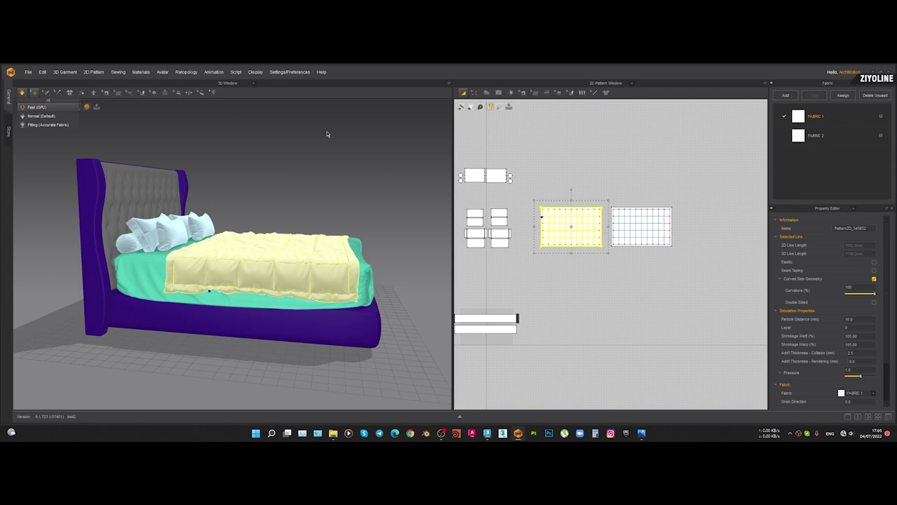
click(390, 158)
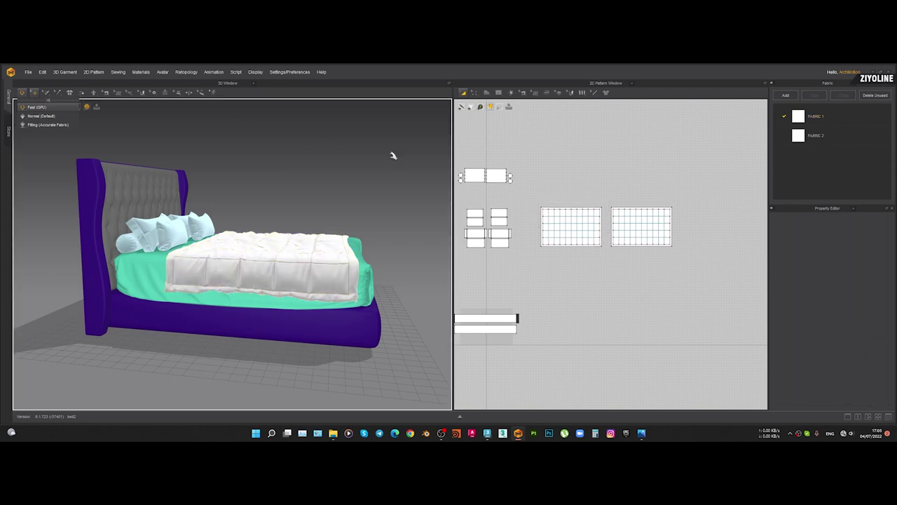
right_drag(215, 320, 162, 332)
scroll(200, 307, up, 4)
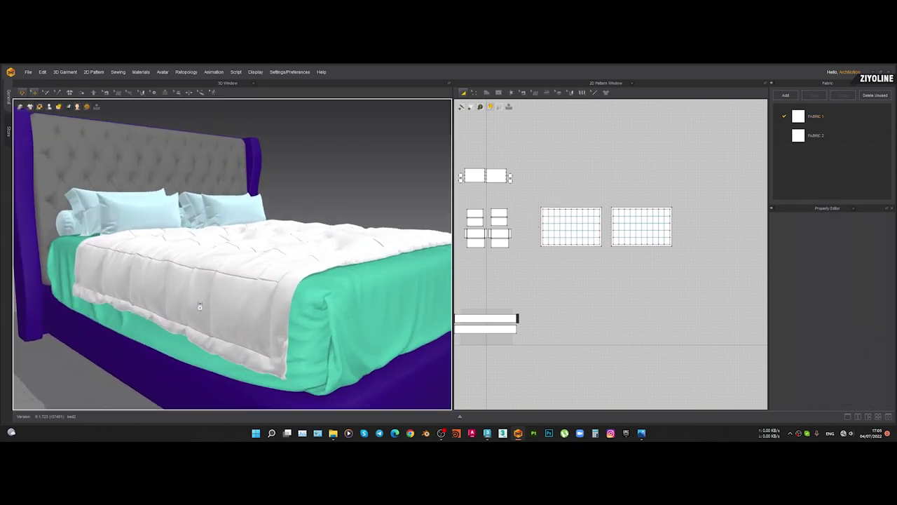
Pull the quilted blanket's raised hem near the pillows down over the side of the mattress
right_drag(200, 306, 226, 278)
scroll(174, 253, up, 2)
drag(173, 254, 138, 228)
click(121, 267)
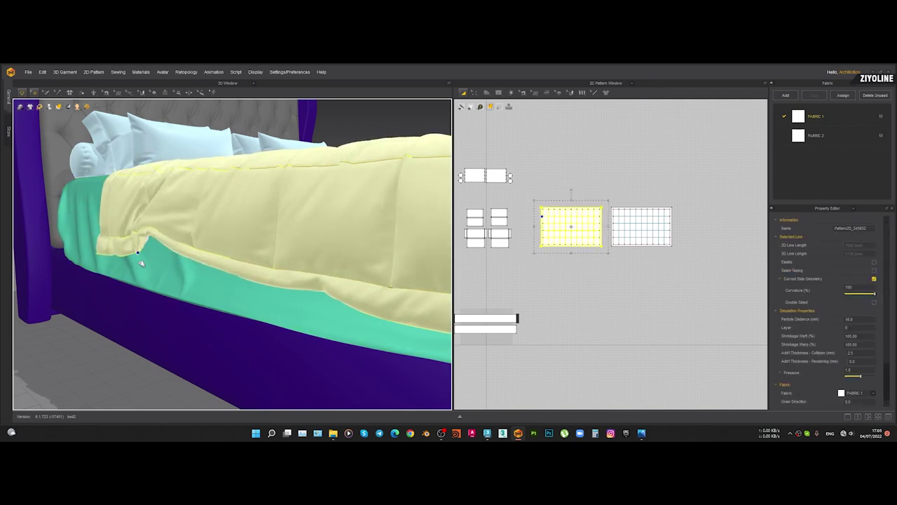
right_drag(247, 291, 202, 297)
drag(129, 187, 135, 234)
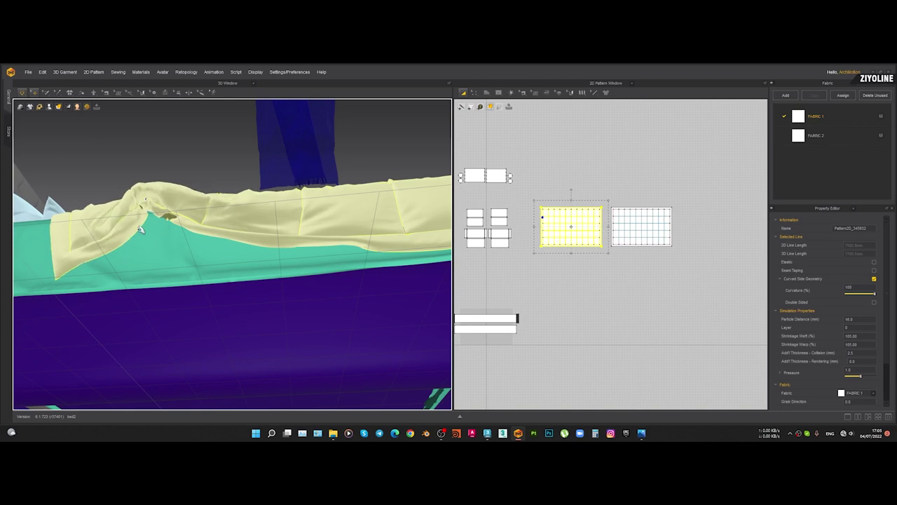
drag(149, 126, 150, 164)
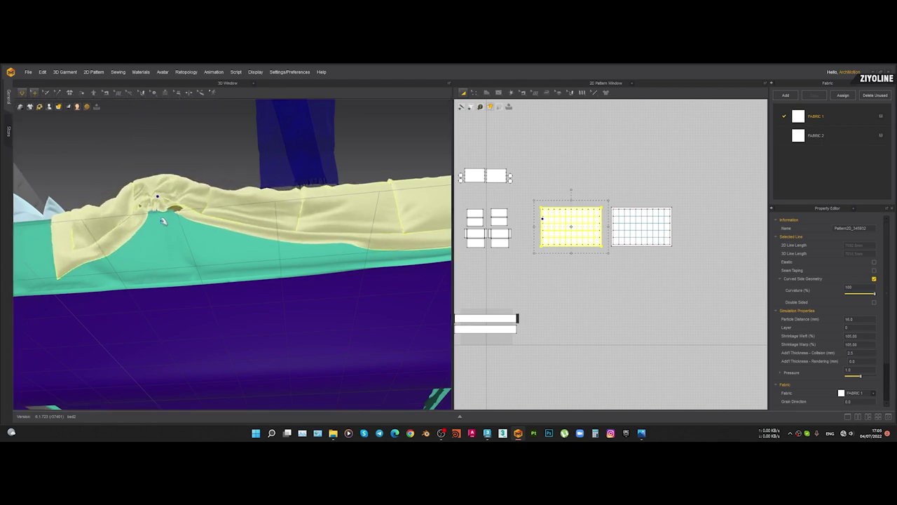
Work on the bunched hem and pull the blanket's pillow-end corner outward along the mattress side
scroll(158, 208, up, 2)
scroll(158, 208, up, 1)
right_drag(157, 208, 155, 239)
drag(128, 226, 125, 169)
scroll(151, 298, down, 2)
right_drag(139, 203, 219, 197)
drag(222, 258, 449, 295)
right_drag(225, 301, 174, 307)
drag(136, 296, 7, 275)
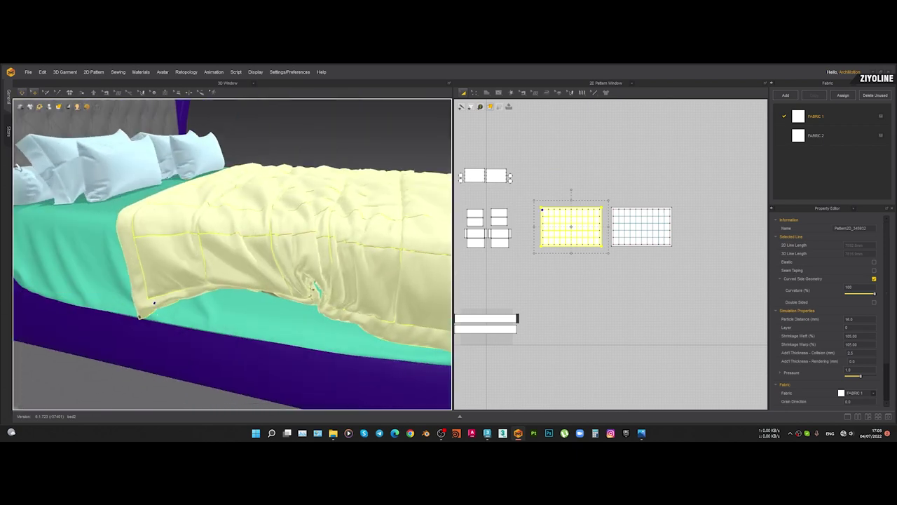
Set the simulation quality to Normal (Default), select both quilted blanket patterns and run the simulation
mouse_move(20, 96)
click(29, 115)
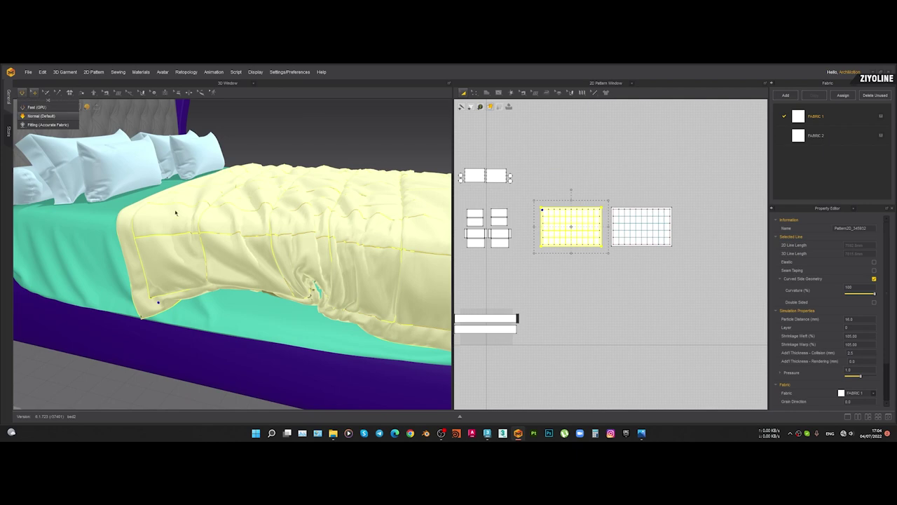
click(339, 120)
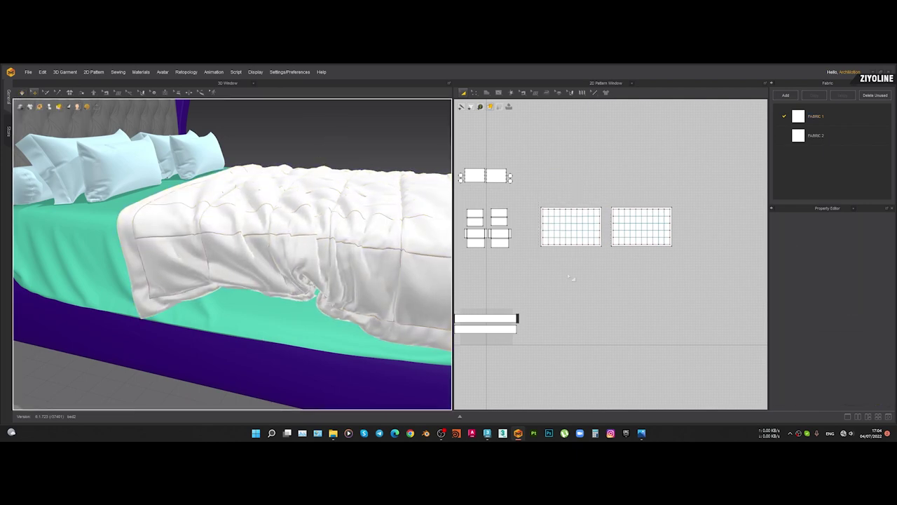
scroll(571, 279, down, 3)
drag(307, 210, 311, 138)
key(space)
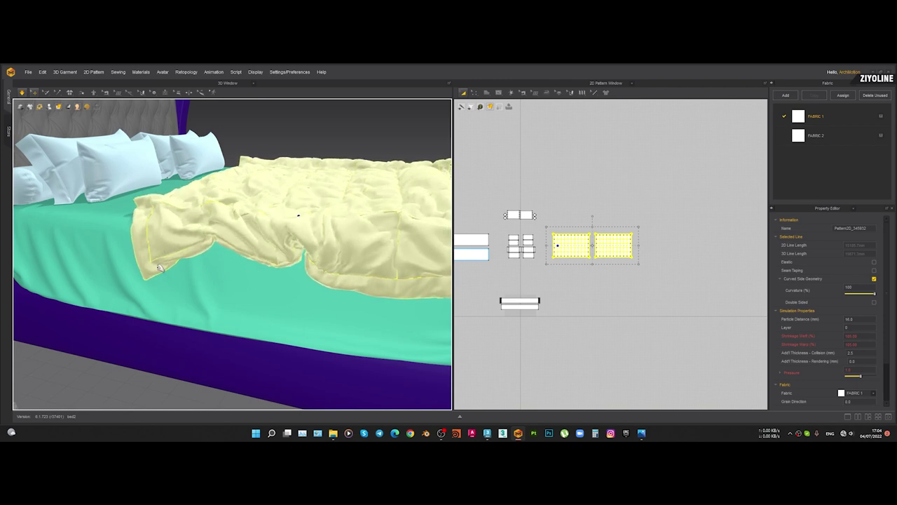
Pull the blanket's pillow-end corner and the gathered part of its side hem downward during the simulation
drag(109, 270, 104, 269)
drag(220, 279, 208, 306)
drag(304, 296, 250, 321)
scroll(316, 324, down, 3)
key(space)
Straighten the blanket's hanging side hem between the foot corner and the pillow end
right_drag(355, 322, 262, 276)
scroll(292, 338, up, 3)
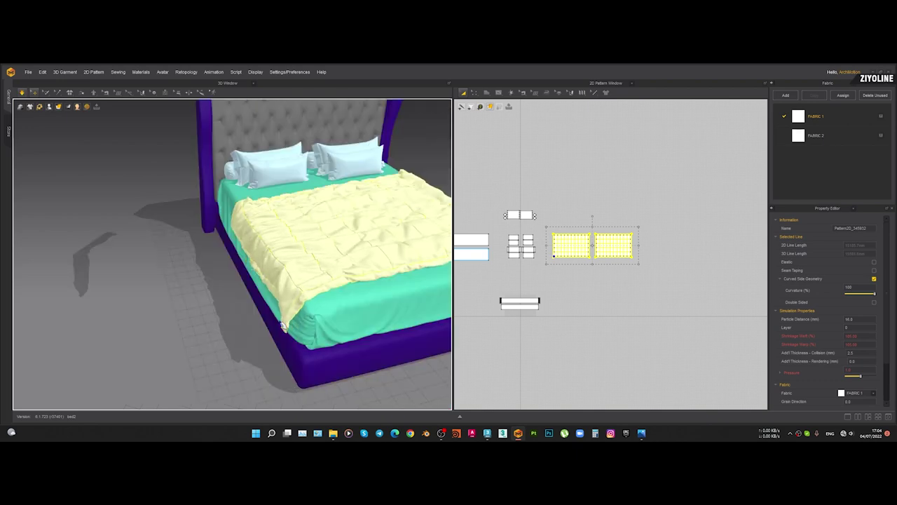
right_drag(324, 316, 337, 306)
scroll(290, 305, up, 4)
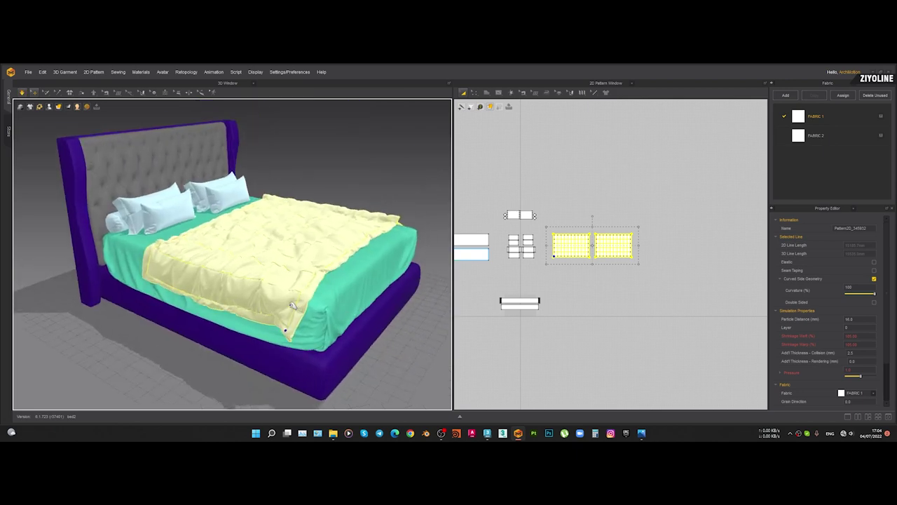
middle_drag(286, 282, 283, 263)
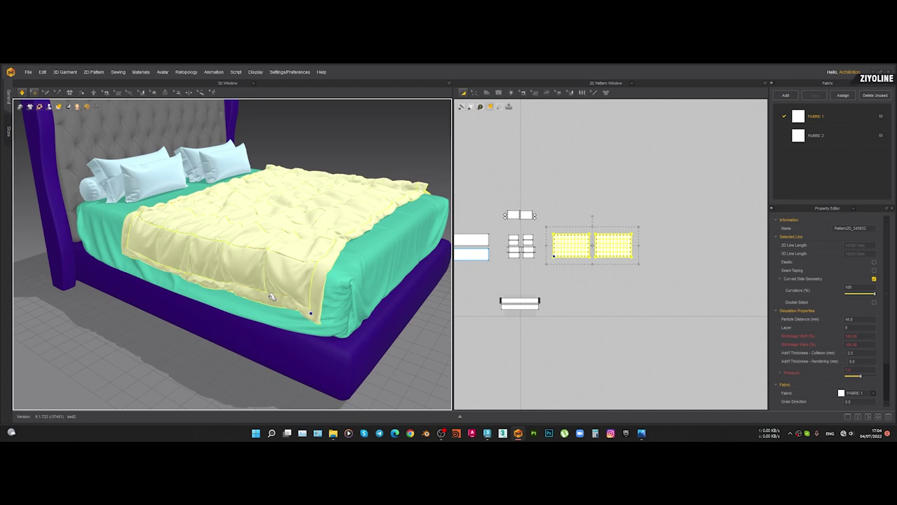
drag(263, 318, 143, 260)
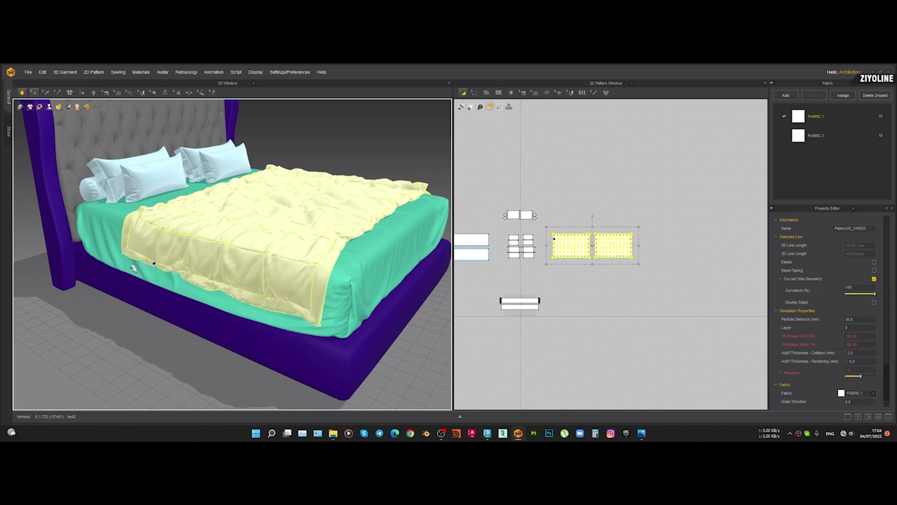
Pull the blanket's foot-end corner outward on the opposite side of the bed
scroll(360, 315, down, 2)
right_drag(360, 314, 229, 243)
key(space)
key(space)
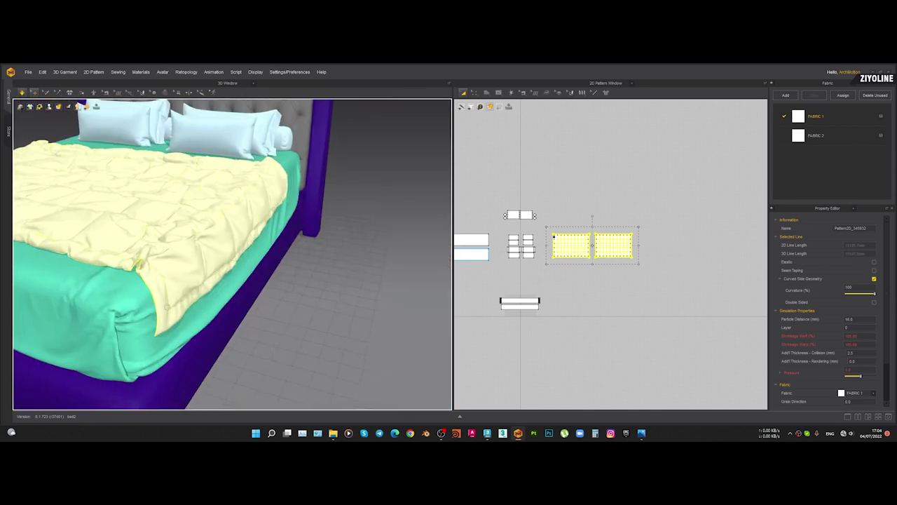
drag(198, 333, 225, 334)
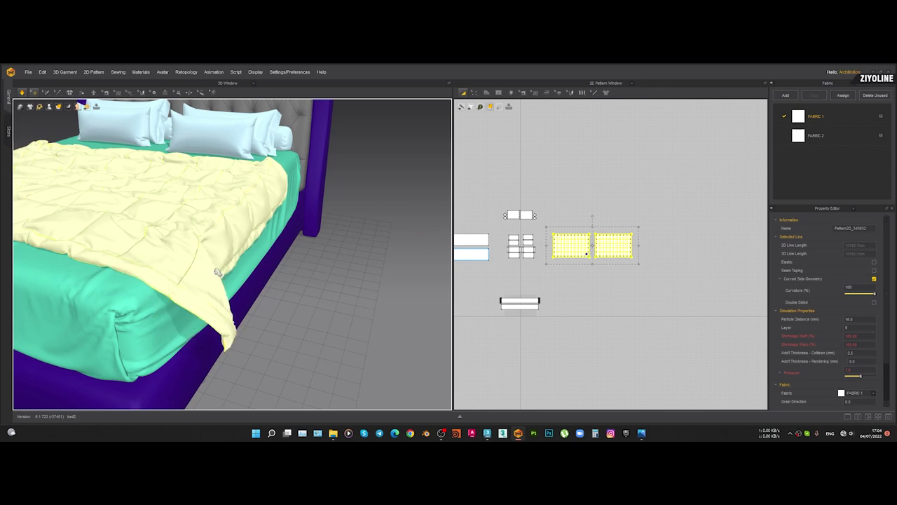
Switch the simulation quality to Fast (GPU), simulate the blanket and adjust its hanging edge near the pillows
click(25, 92)
click(35, 108)
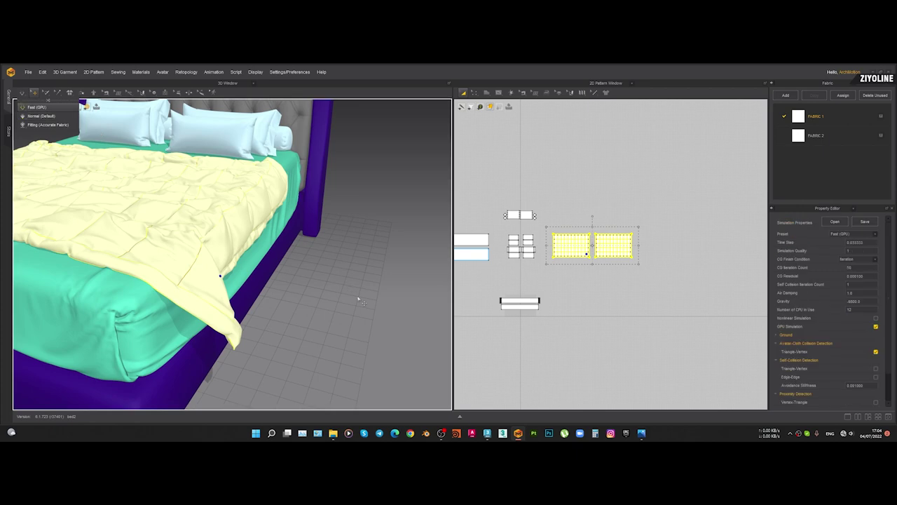
click(377, 311)
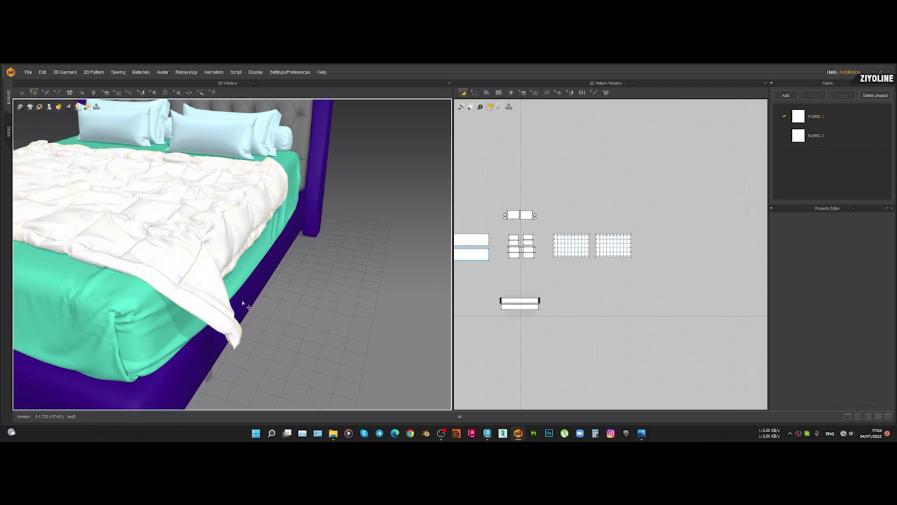
key(space)
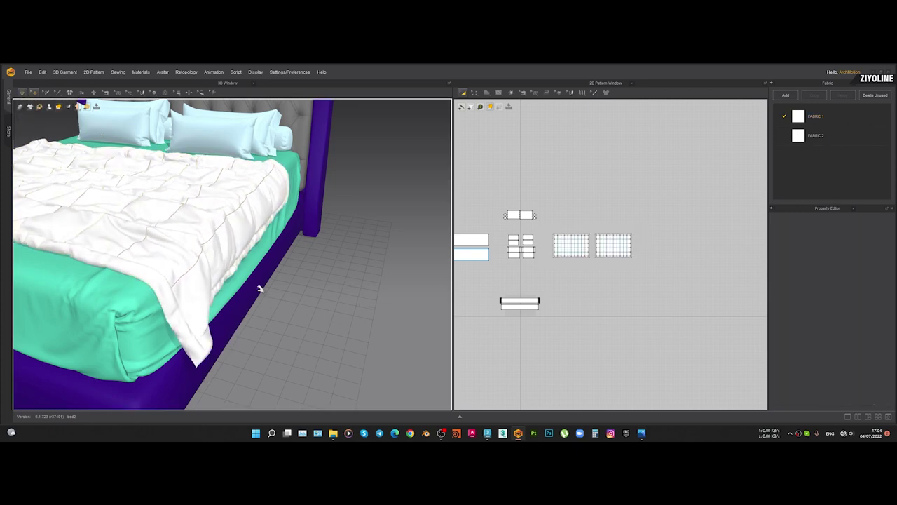
drag(277, 221, 300, 226)
Pull the blanket's hanging side hem into line from the pillow end to the foot corner
scroll(51, 260, down, 3)
middle_drag(51, 259, 287, 299)
right_drag(286, 299, 312, 310)
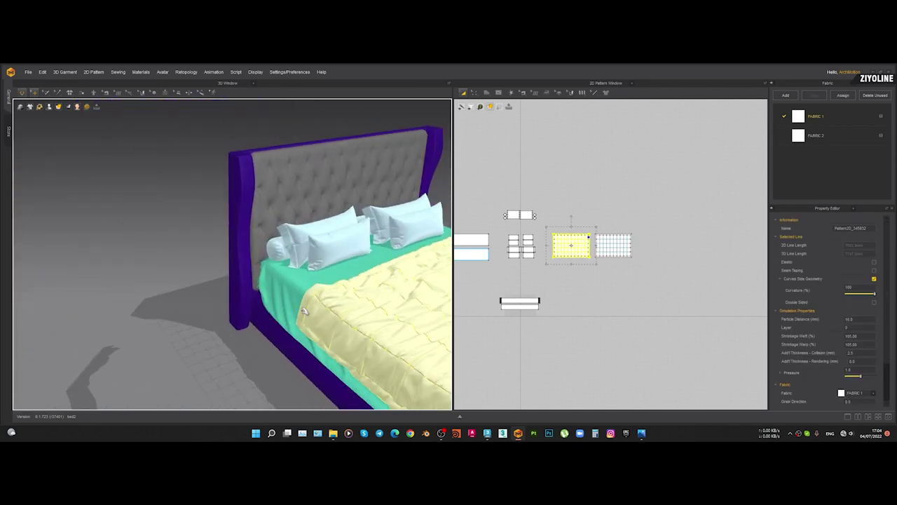
middle_drag(312, 310, 242, 247)
drag(243, 241, 379, 350)
right_drag(381, 351, 331, 357)
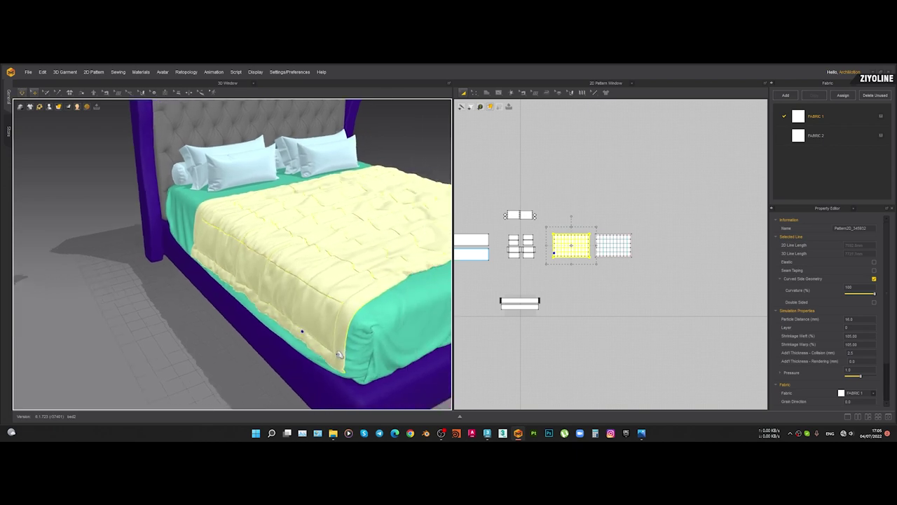
drag(332, 360, 337, 375)
right_drag(337, 374, 402, 371)
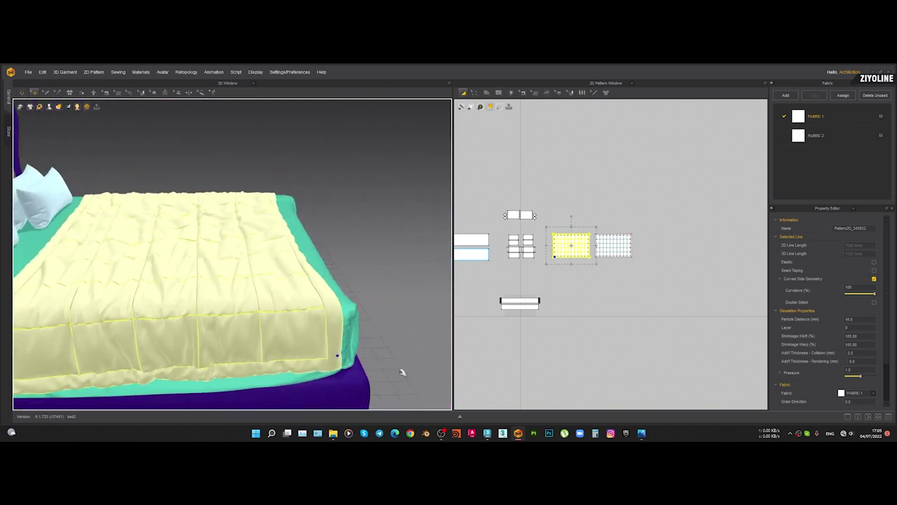
Pull the blanket's foot-end edge outward at the far corner of the mattress
middle_drag(263, 343, 332, 323)
right_drag(382, 273, 266, 267)
drag(277, 262, 335, 202)
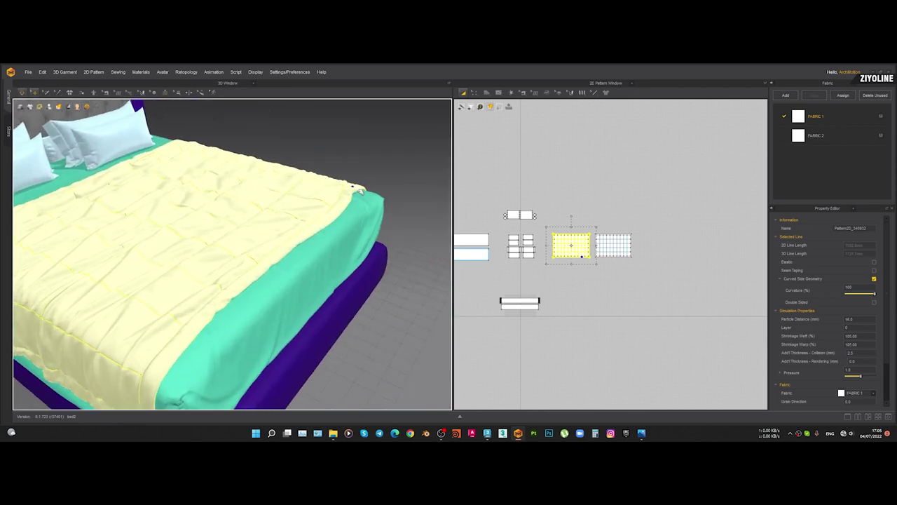
right_drag(365, 239, 269, 232)
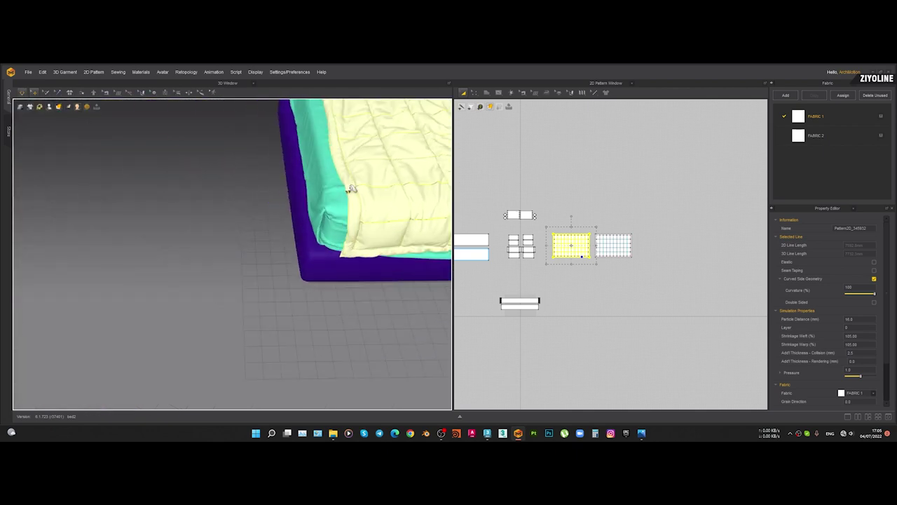
drag(334, 183, 326, 181)
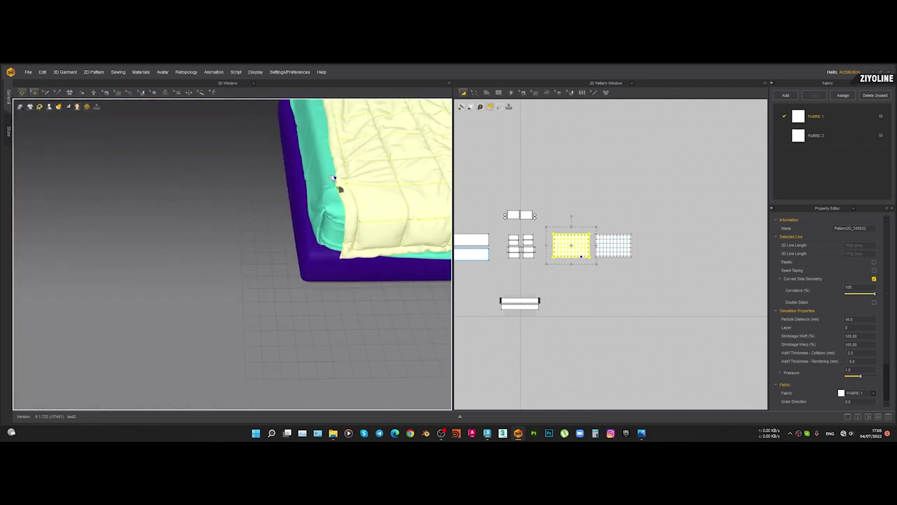
drag(342, 187, 318, 184)
Draw successive sections of the blanket's foot-end edge outward across the width of the mattress
scroll(343, 193, up, 4)
middle_drag(422, 149, 308, 184)
drag(309, 183, 270, 170)
scroll(286, 163, down, 4)
middle_drag(268, 119, 259, 181)
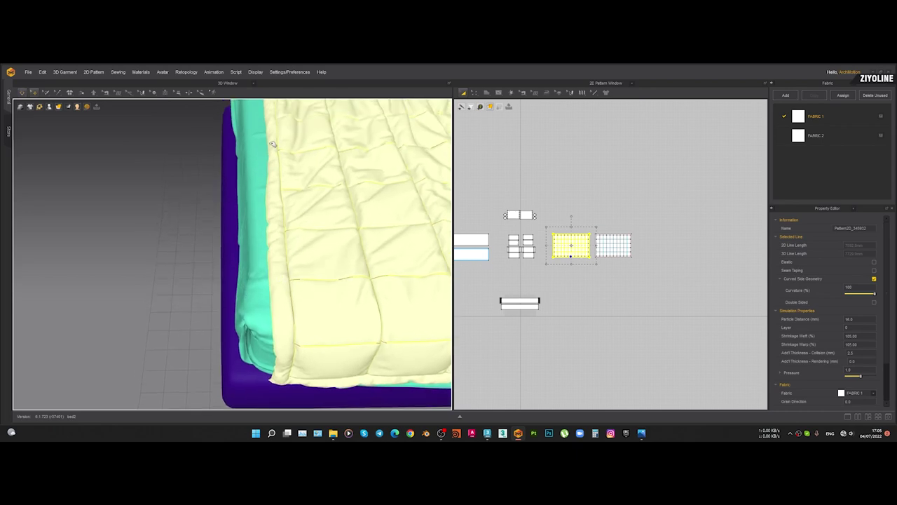
drag(256, 141, 218, 142)
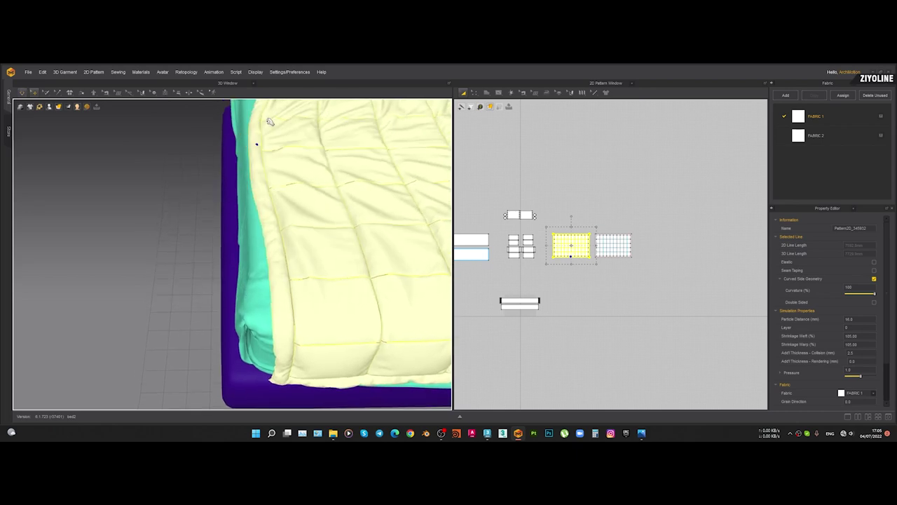
middle_drag(269, 118, 271, 174)
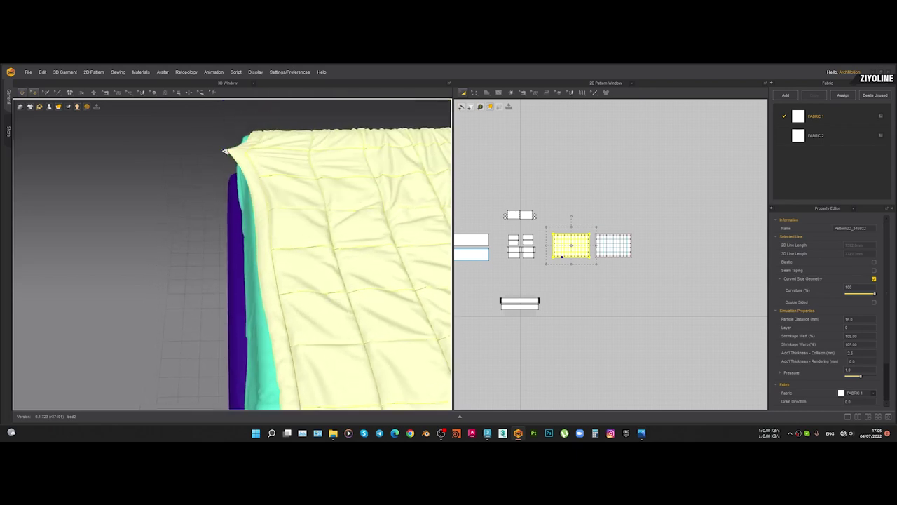
Pull the blanket's hanging corner at the foot end over the exposed mattress corner
right_drag(240, 148, 282, 136)
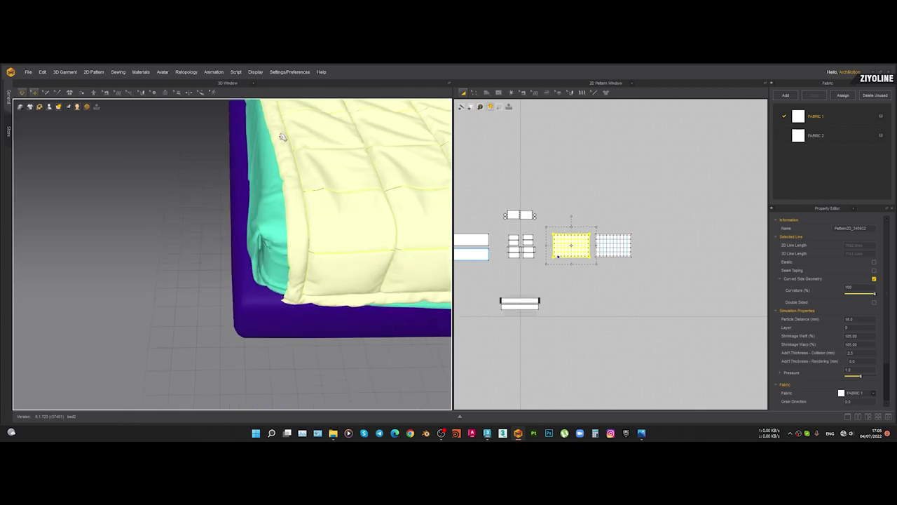
drag(259, 185, 226, 192)
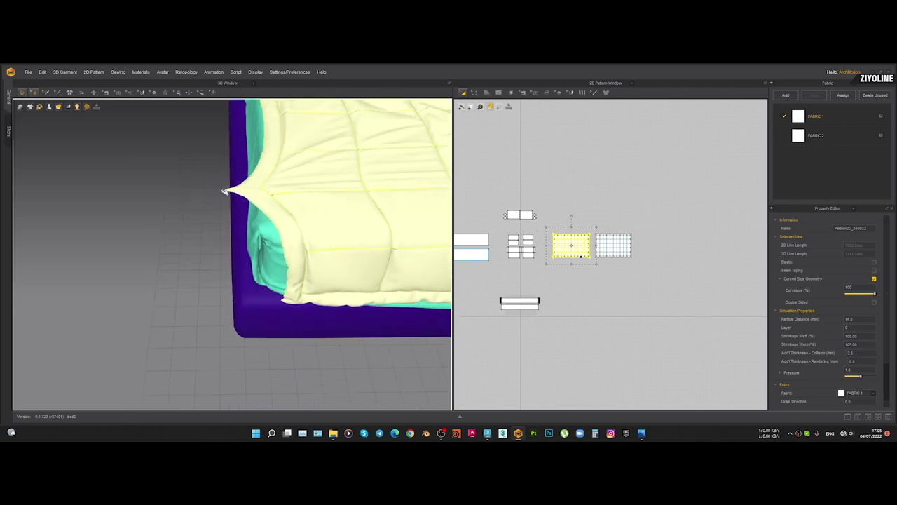
drag(284, 260, 222, 273)
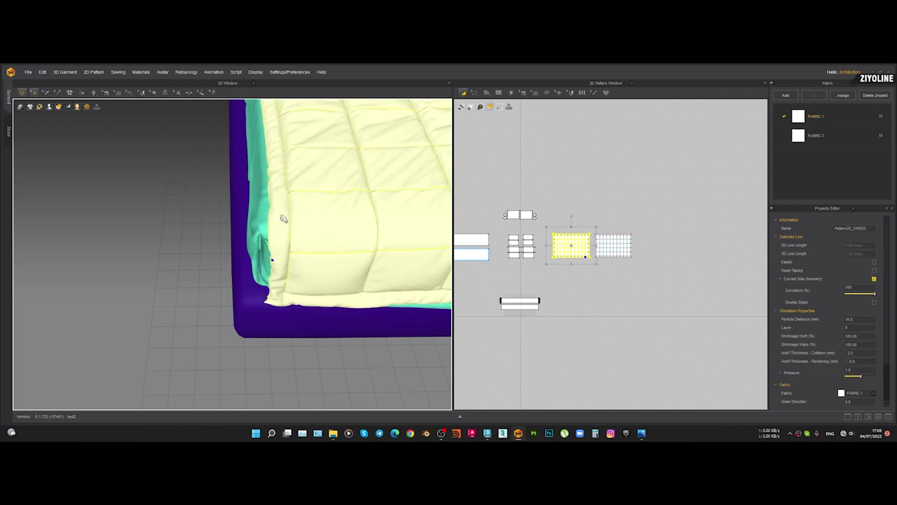
Straighten the blanket's pillow-end edge across the mattress
scroll(250, 206, down, 5)
middle_drag(250, 206, 171, 264)
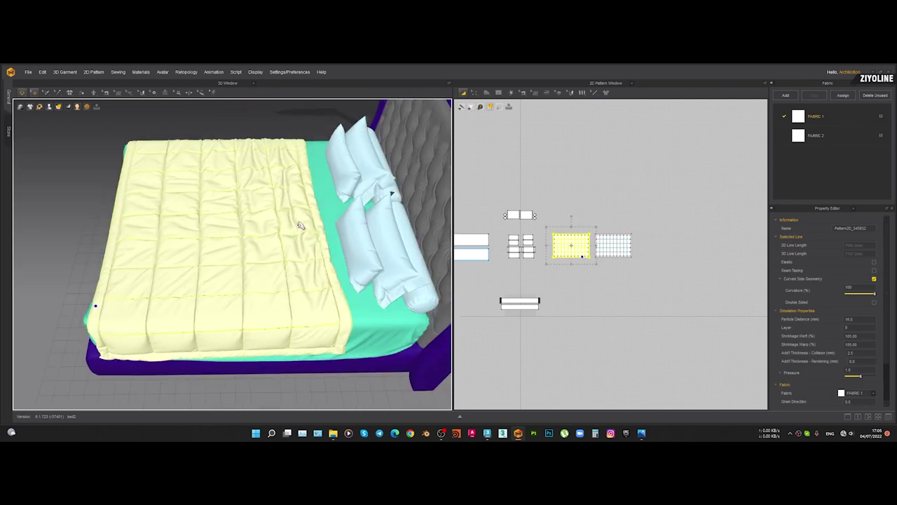
scroll(300, 226, up, 5)
drag(362, 231, 356, 230)
click(344, 188)
drag(335, 168, 342, 168)
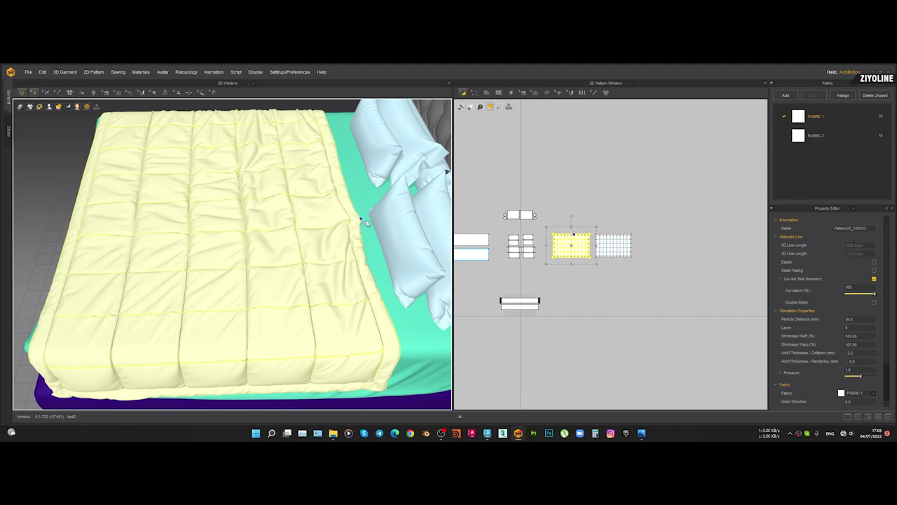
Nudge the middle of the blanket's pillow-end edge toward the front pillow to even out the line
scroll(215, 270, down, 4)
right_drag(214, 271, 260, 270)
scroll(281, 266, up, 5)
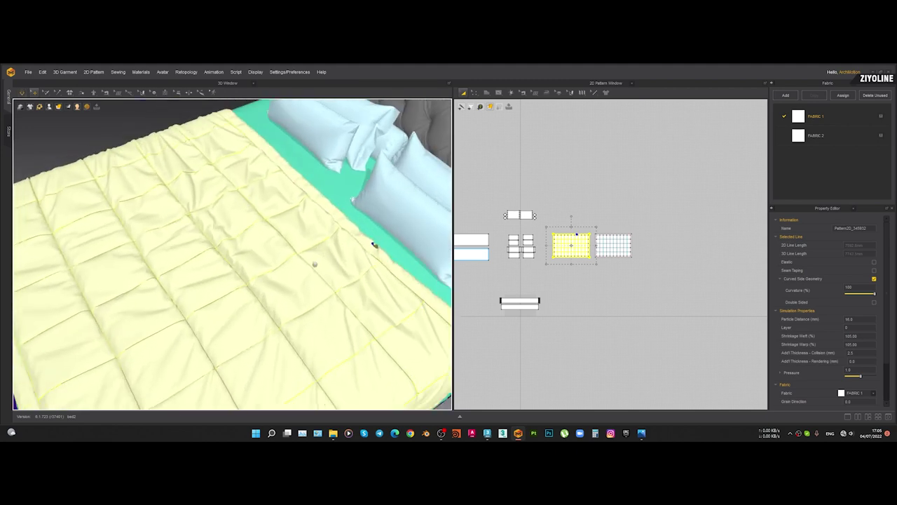
middle_drag(344, 263, 288, 255)
drag(310, 237, 338, 240)
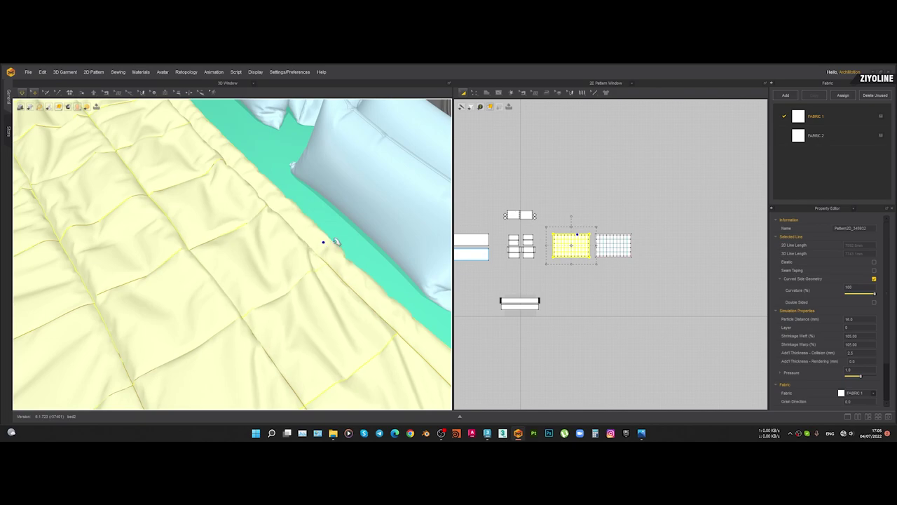
click(339, 240)
Select both grid-quilted blanket patterns and freeze the draped blanket
scroll(340, 240, down, 3)
scroll(340, 240, down, 5)
right_drag(340, 240, 176, 219)
scroll(327, 173, up, 4)
scroll(326, 173, down, 4)
scroll(175, 219, down, 3)
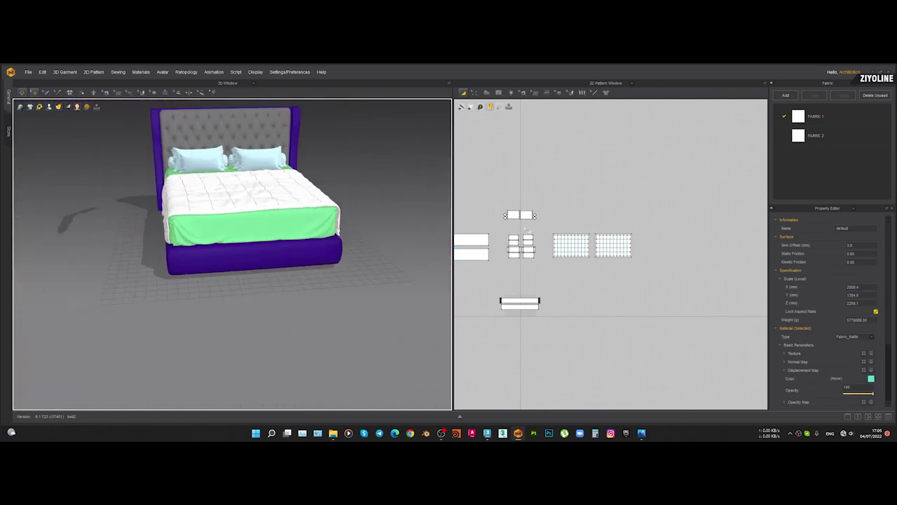
drag(547, 219, 651, 282)
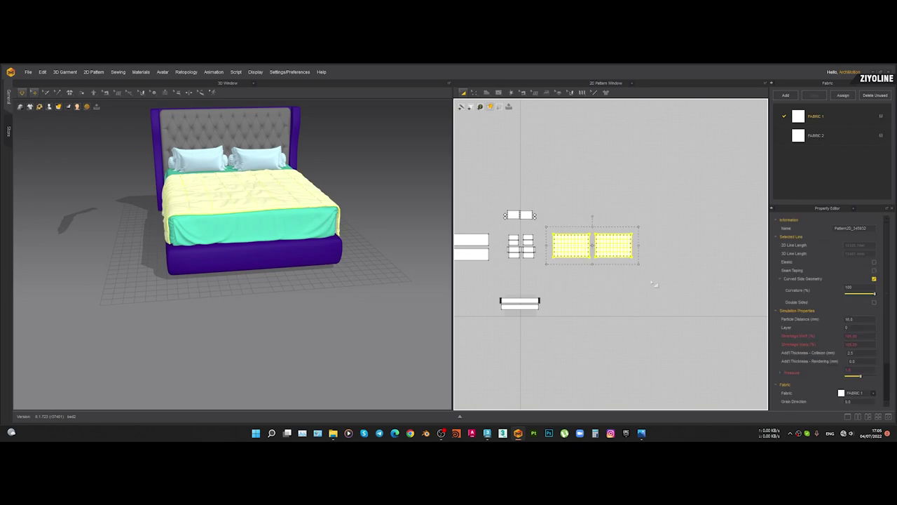
scroll(235, 238, up, 4)
right_drag(239, 274, 239, 254)
click(312, 342)
scroll(313, 342, down, 3)
scroll(263, 268, down, 3)
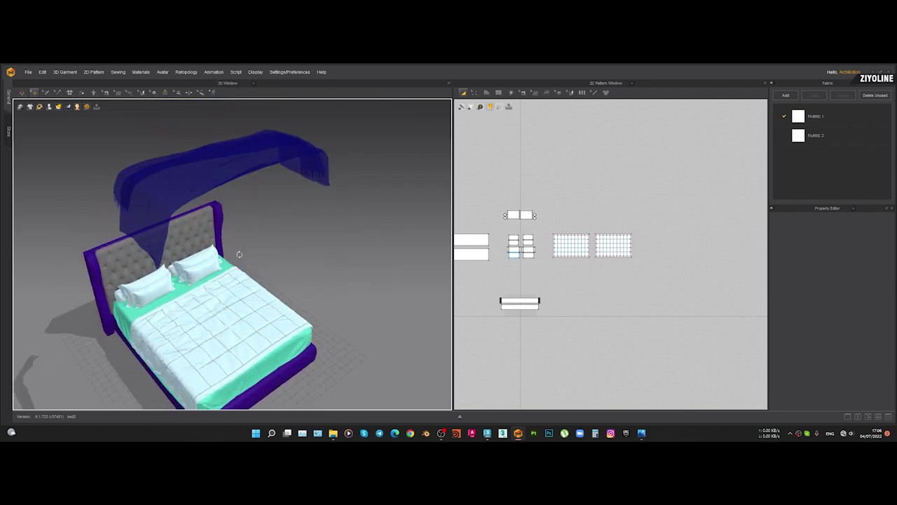
Select the two long plain throw patterns and activate them with the simulation stopped
right_drag(193, 190, 203, 197)
click(202, 197)
middle_drag(460, 239, 537, 241)
scroll(525, 239, up, 4)
drag(499, 208, 597, 285)
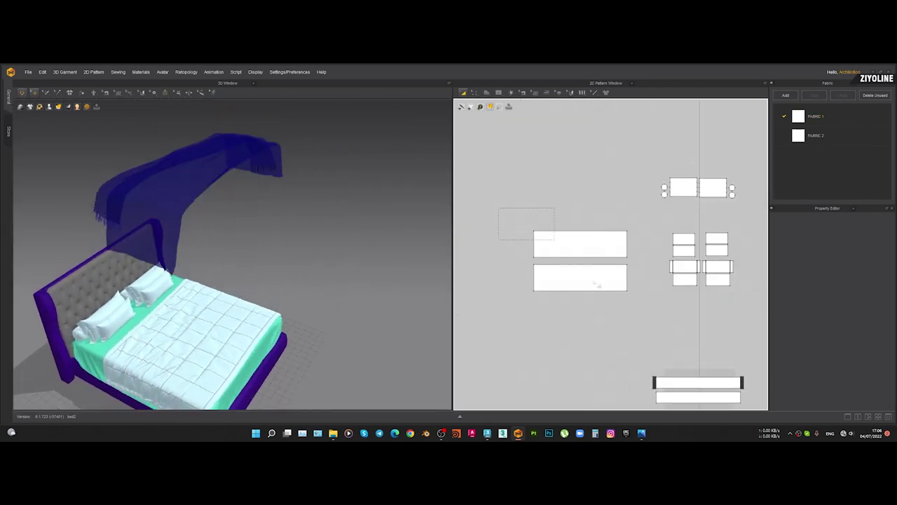
drag(628, 313, 626, 312)
middle_drag(198, 209, 201, 197)
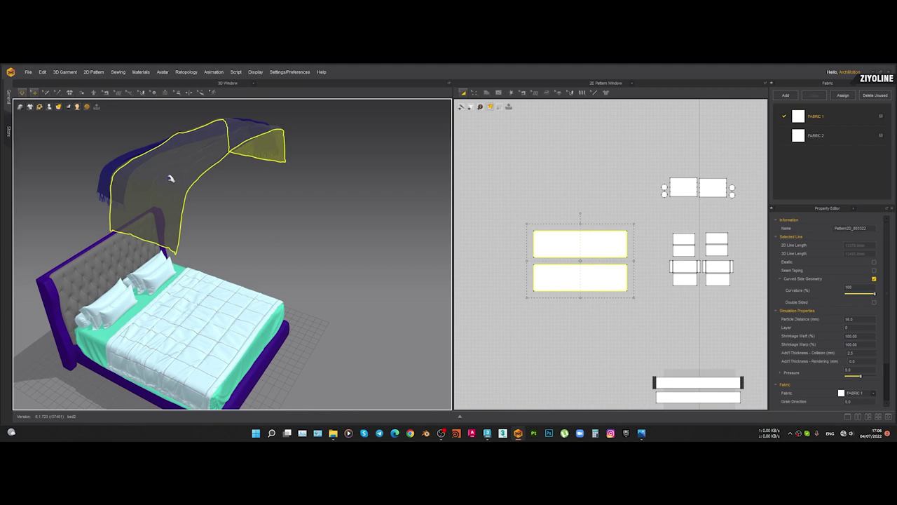
key(ctrl+j)
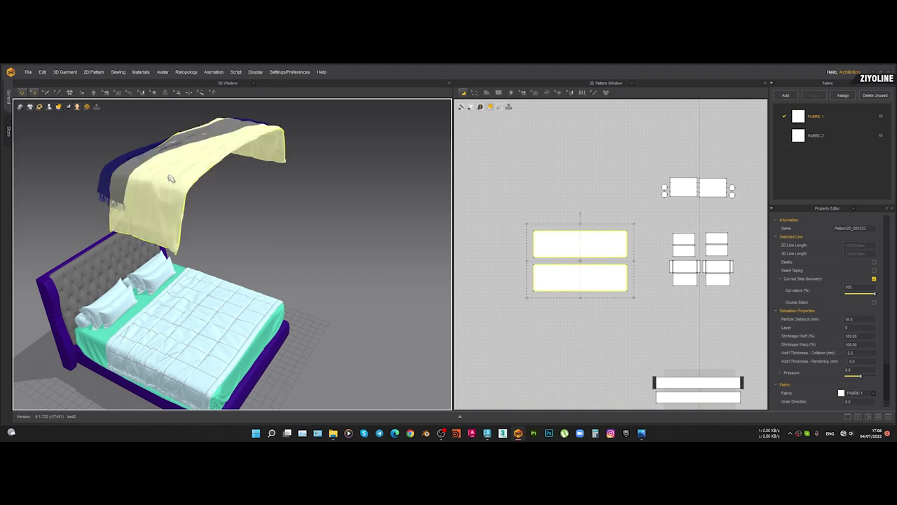
key(space)
scroll(180, 193, up, 2)
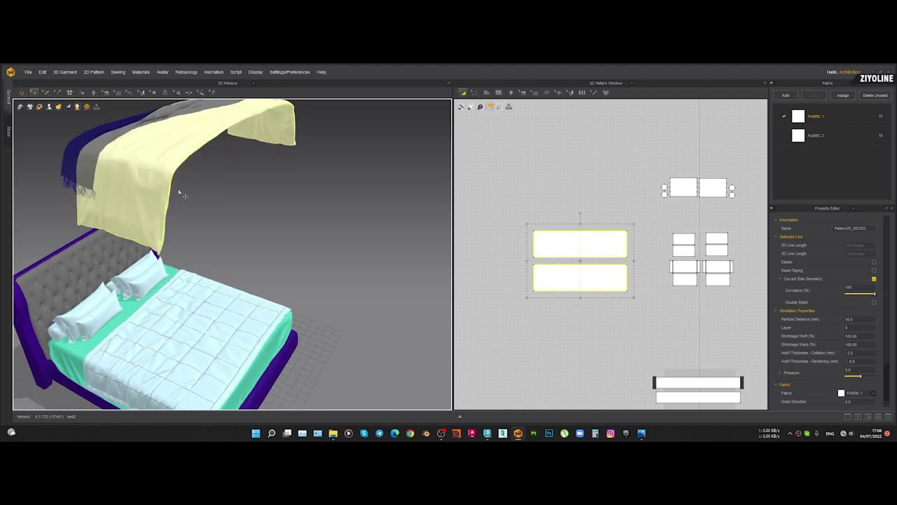
Lower the plain throw from above the headboard until it rests just over the quilted blanket
click(157, 161)
right_drag(158, 160, 161, 120)
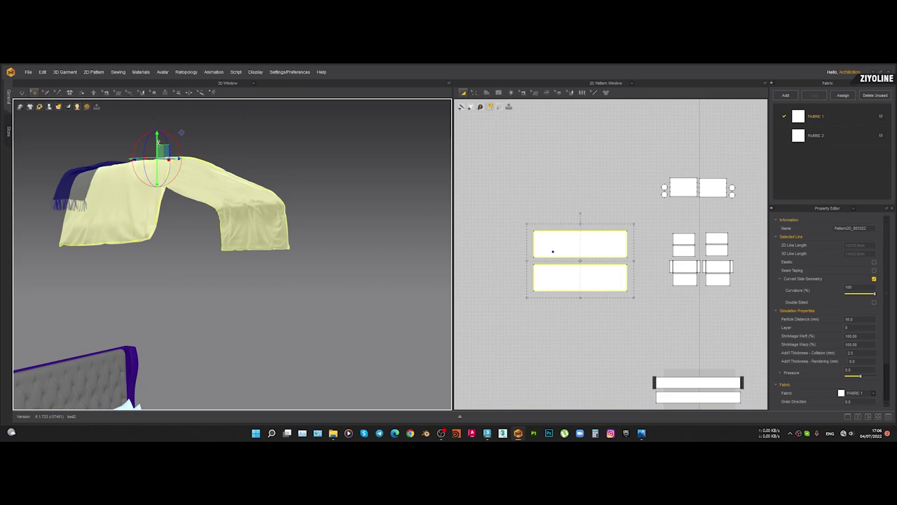
drag(156, 177, 173, 315)
middle_drag(174, 315, 329, 161)
right_drag(329, 162, 327, 222)
scroll(320, 271, down, 1)
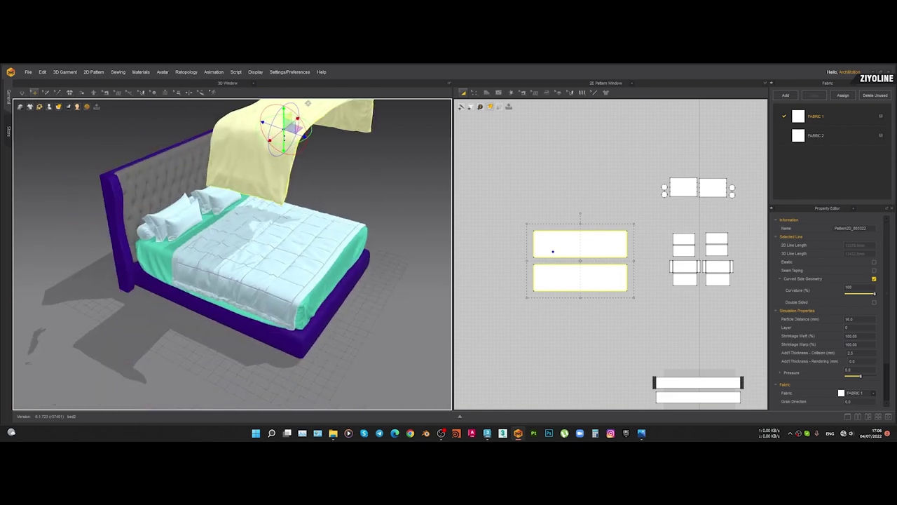
right_drag(308, 103, 286, 125)
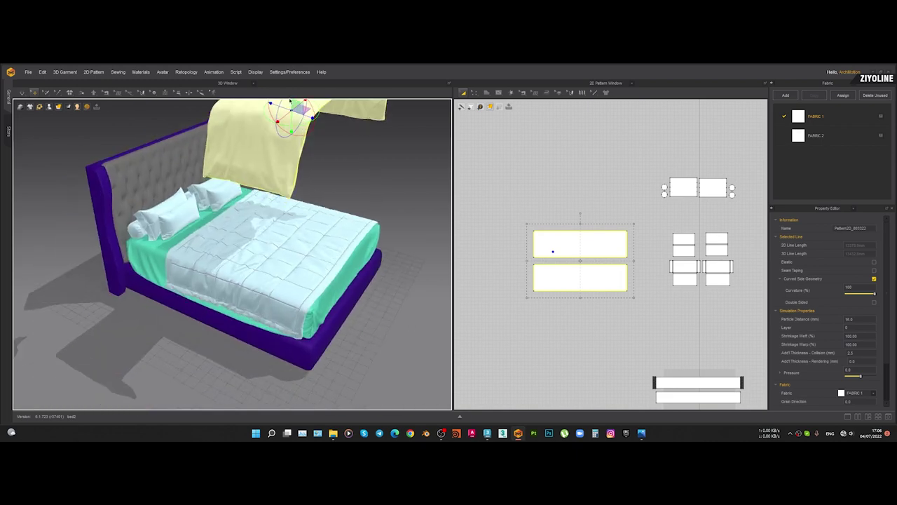
middle_drag(312, 100, 307, 118)
drag(289, 135, 280, 299)
Shift the throw along the bed slightly toward the pillows
right_drag(282, 289, 315, 264)
middle_drag(316, 263, 303, 314)
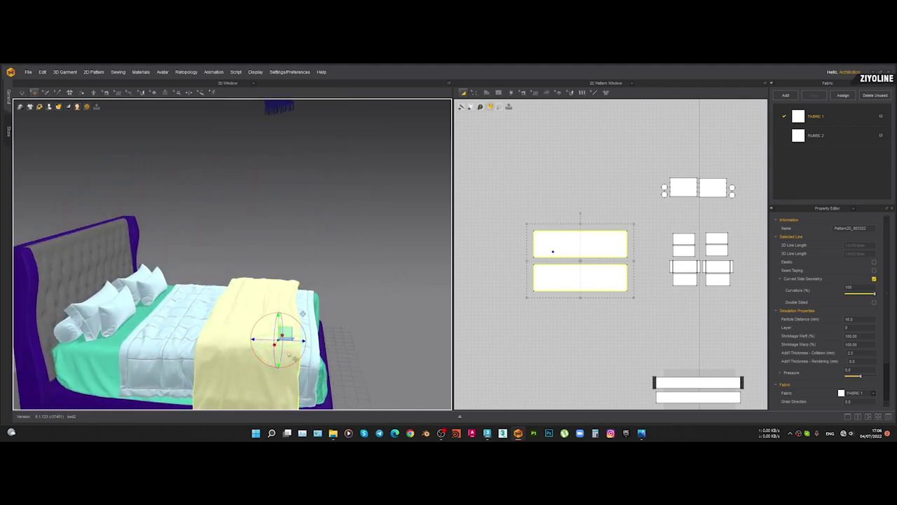
drag(302, 313, 276, 312)
Set the simulation mode to Normal (Default) and simulate so the throw drapes over the bed
click(20, 106)
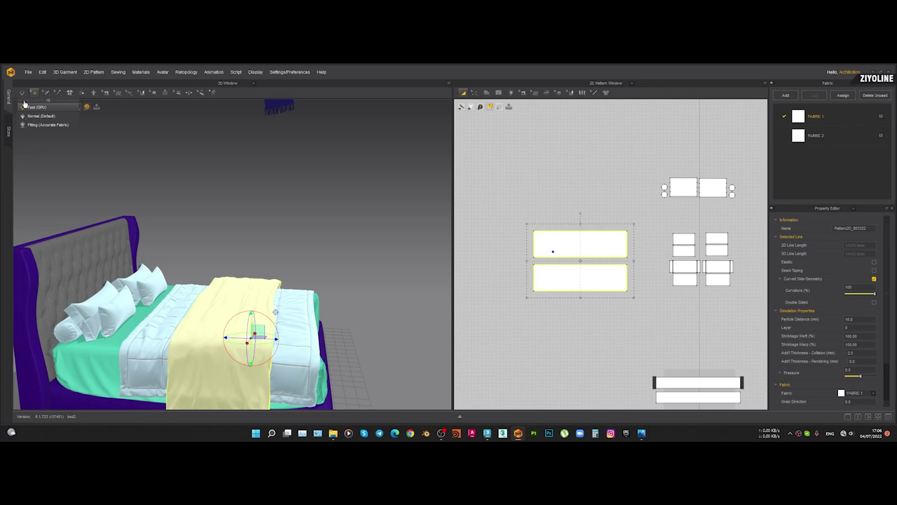
click(34, 117)
click(345, 188)
right_drag(346, 189, 358, 261)
middle_drag(357, 261, 349, 202)
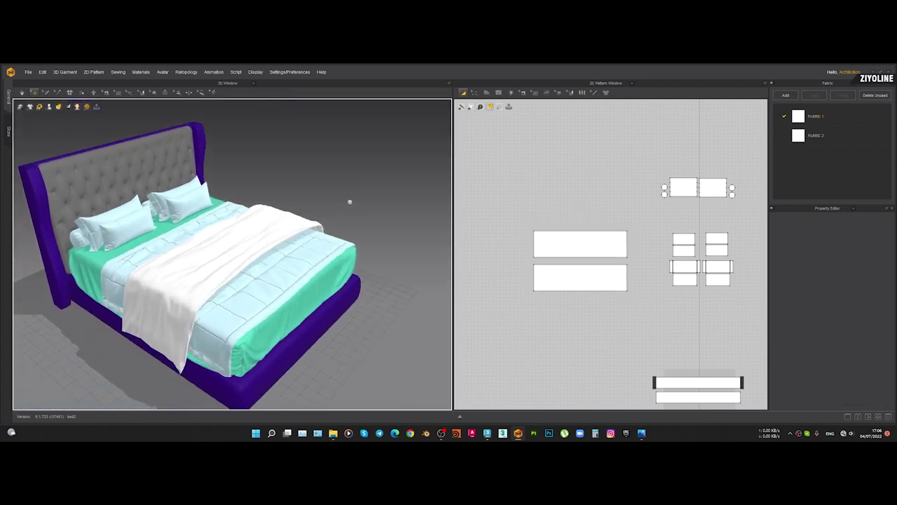
key(space)
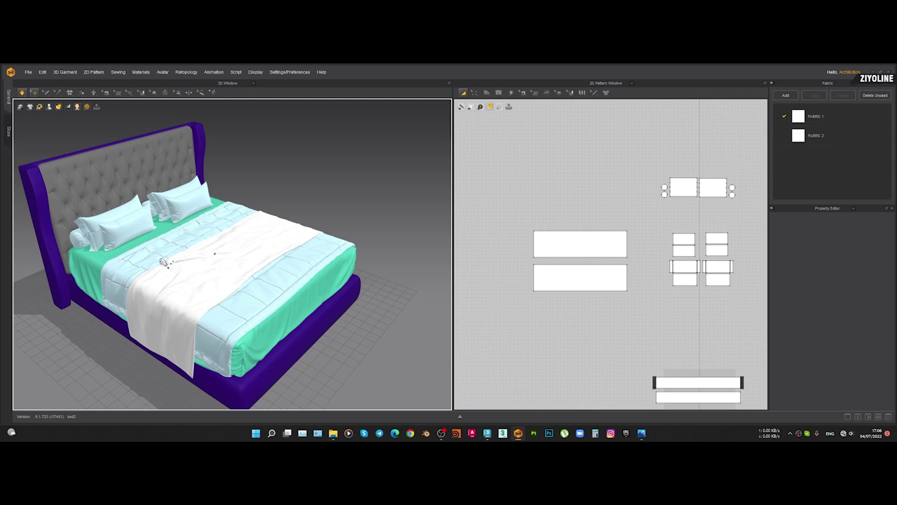
Pull the throw's fabric toward the pillows around the spot where the blanket pokes through
scroll(168, 269, up, 4)
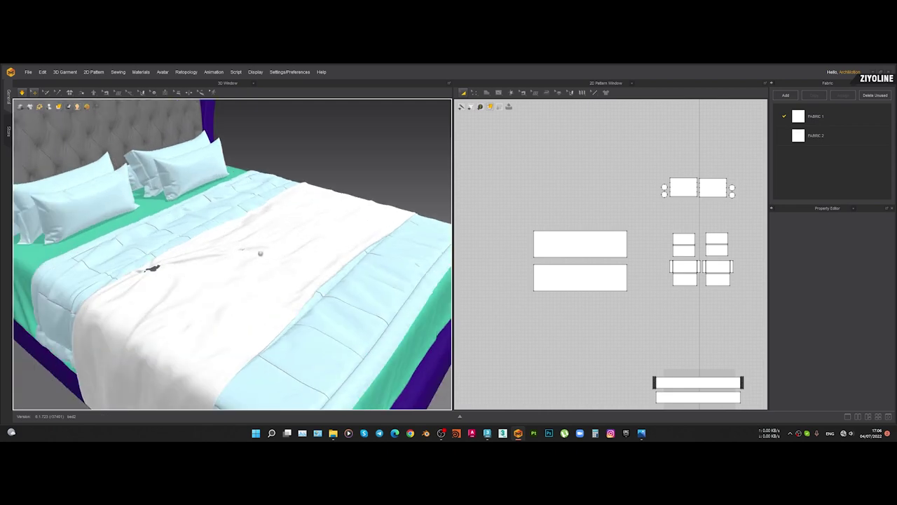
middle_drag(208, 253, 224, 248)
drag(227, 243, 232, 180)
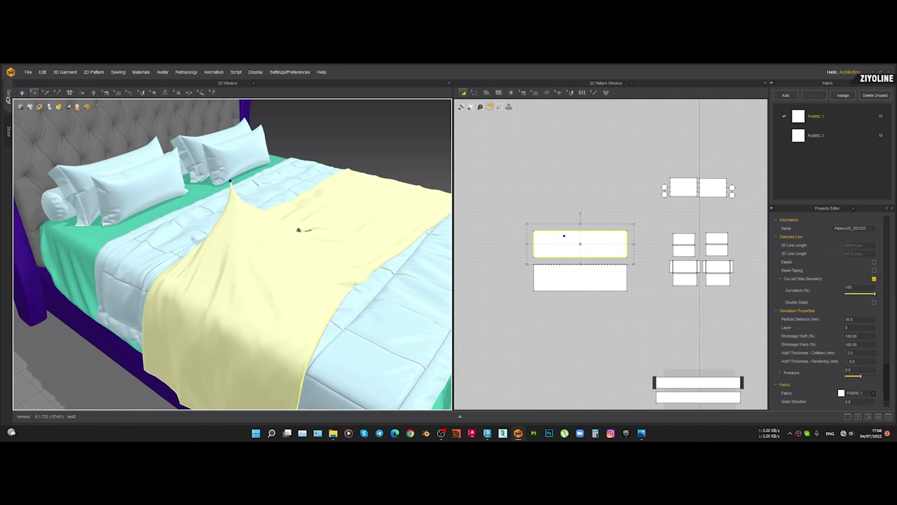
Detach the simulation mode list as a floating palette, set the mode to Fast (GPU), and resume simulating
click(22, 93)
click(37, 102)
click(43, 112)
drag(40, 104, 42, 207)
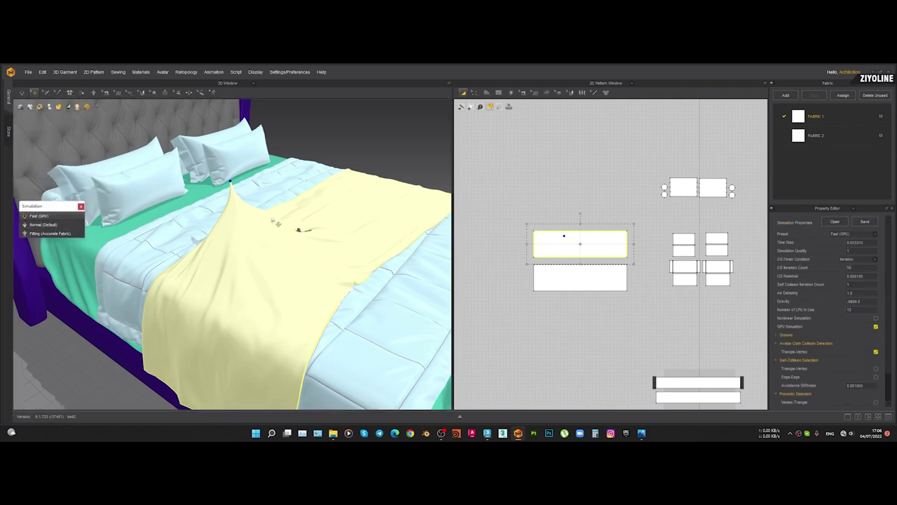
click(367, 140)
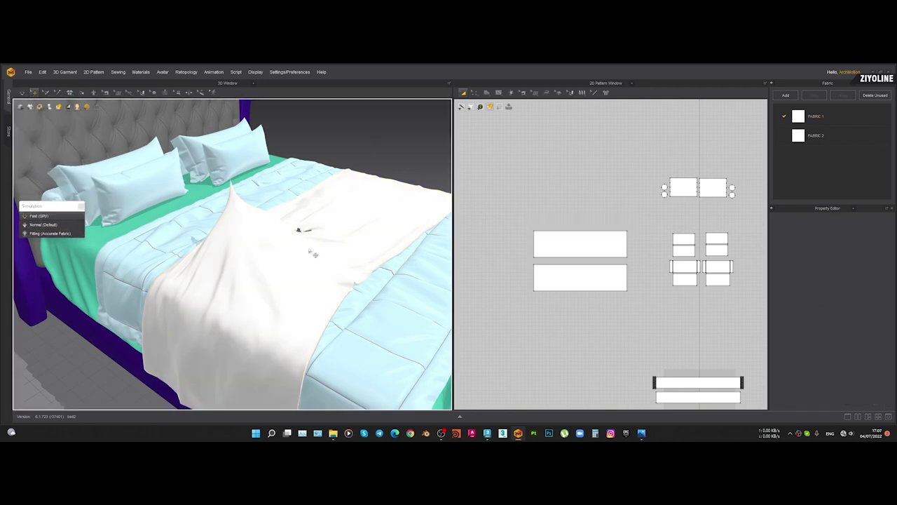
key(space)
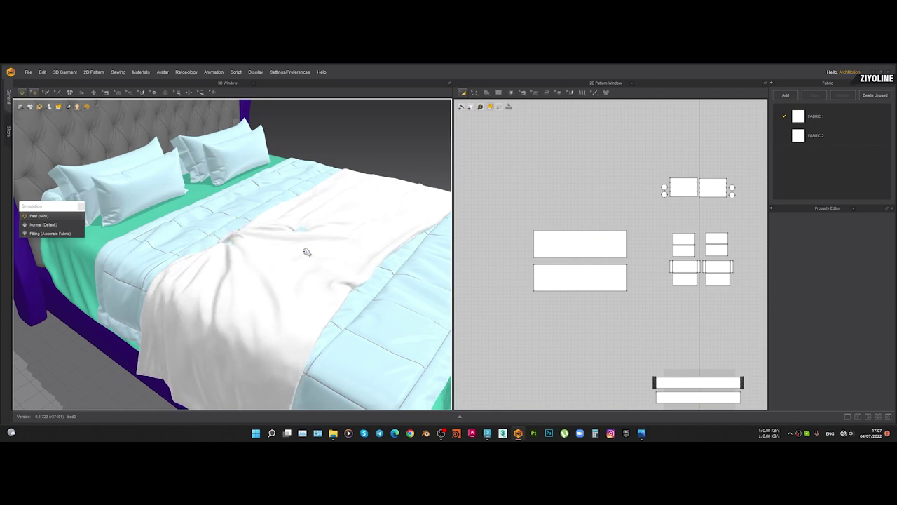
Select both throw patterns and raise the throw slightly above the quilted blanket
right_drag(300, 253, 334, 249)
middle_drag(330, 250, 297, 197)
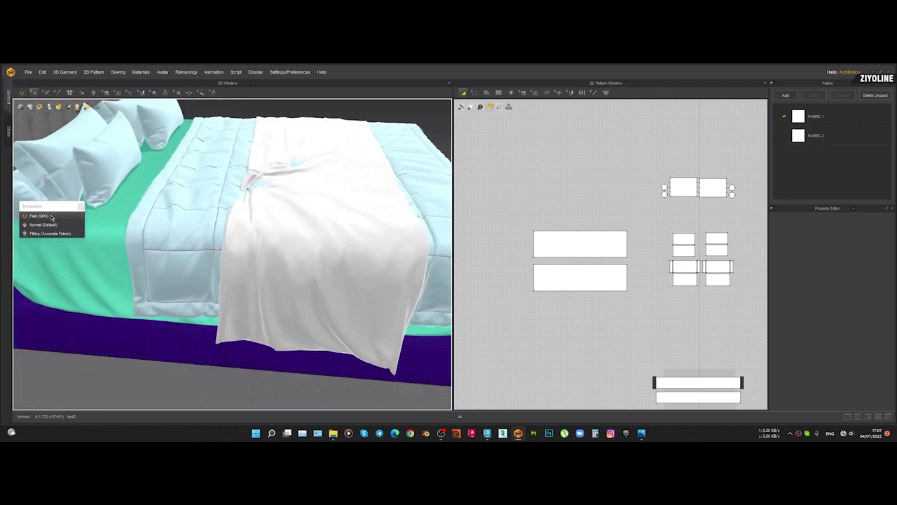
click(354, 236)
shift+click(579, 281)
right_drag(343, 270, 329, 267)
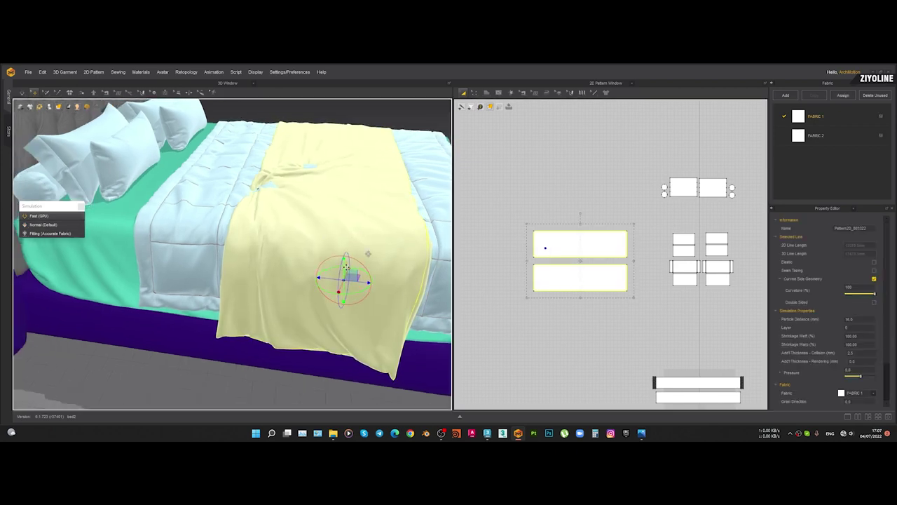
drag(345, 264, 346, 242)
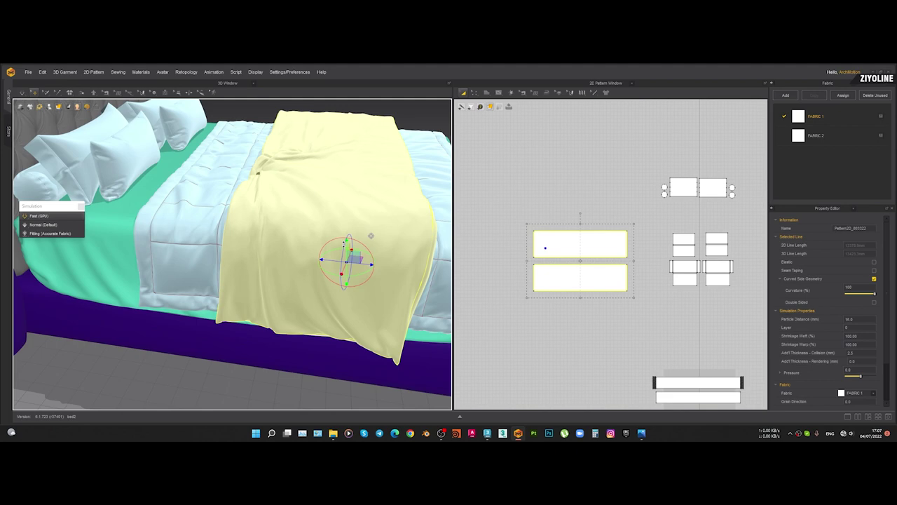
Simulate the raised throw and pull its pillow-side fabric outward to smooth the bunched area
key(space)
drag(264, 183, 272, 171)
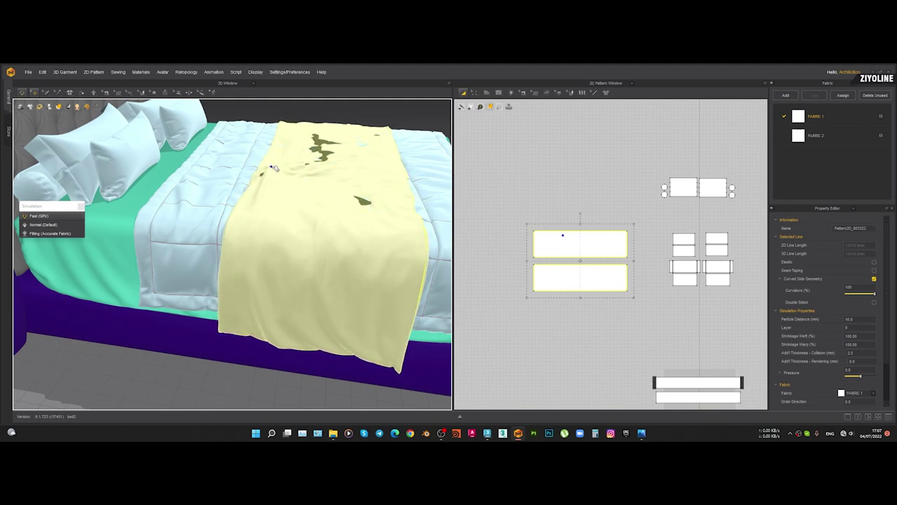
drag(339, 153, 306, 112)
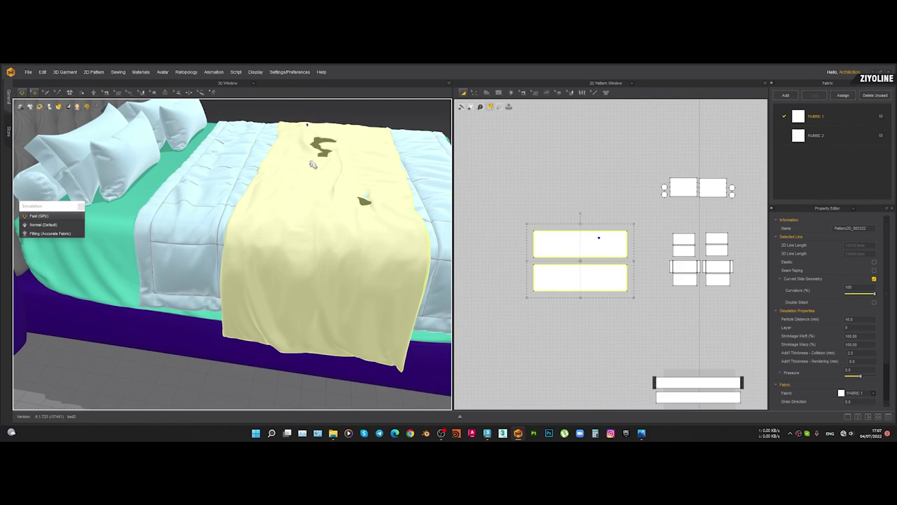
key(space)
Tug the throw's fabric across the middle of the bed to smooth out the poke-through patches
right_drag(324, 144, 262, 201)
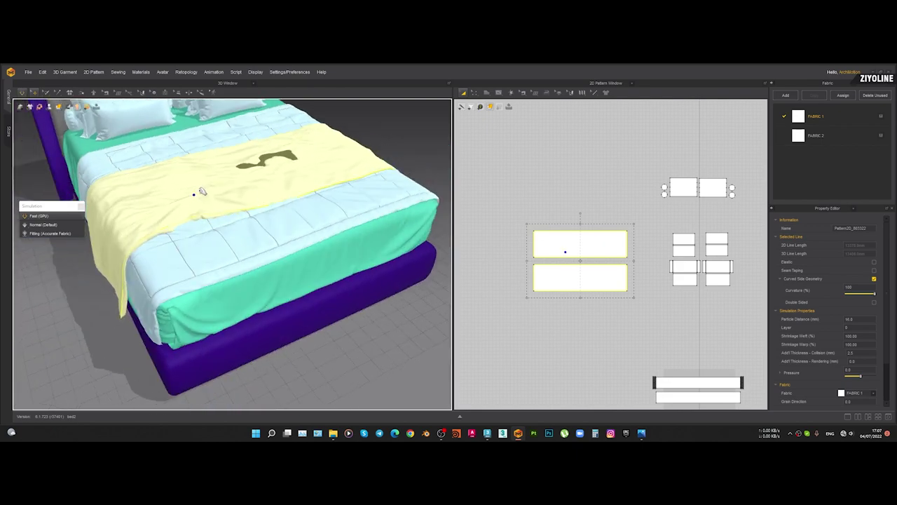
scroll(187, 210, up, 5)
mouse_move(187, 210)
right_down()
mouse_move(210, 184)
mouse_move(176, 203)
mouse_move(177, 222)
right_up()
drag(159, 209, 190, 207)
drag(187, 186, 183, 155)
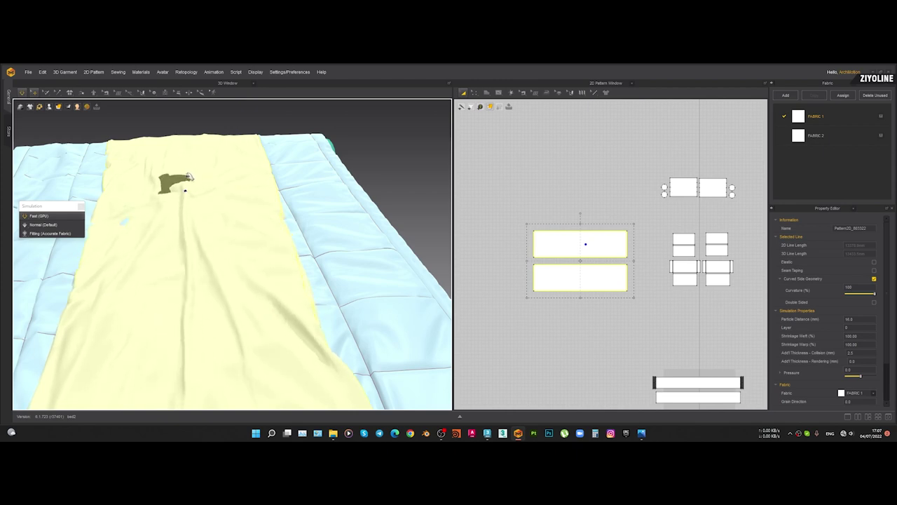
drag(184, 140, 180, 133)
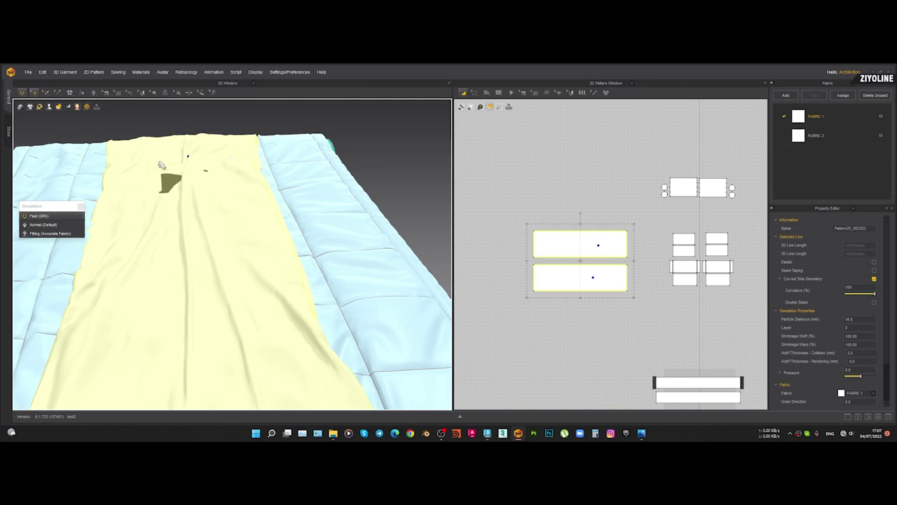
mouse_move(153, 167)
mouse_down()
mouse_move(150, 135)
mouse_move(151, 169)
mouse_up()
scroll(267, 291, down, 4)
key(space)
Pull the pillow-side corners of both throw layers at the hanging end toward the headboard
right_drag(379, 245, 347, 206)
click(228, 276)
drag(232, 275, 212, 288)
right_drag(263, 286, 301, 228)
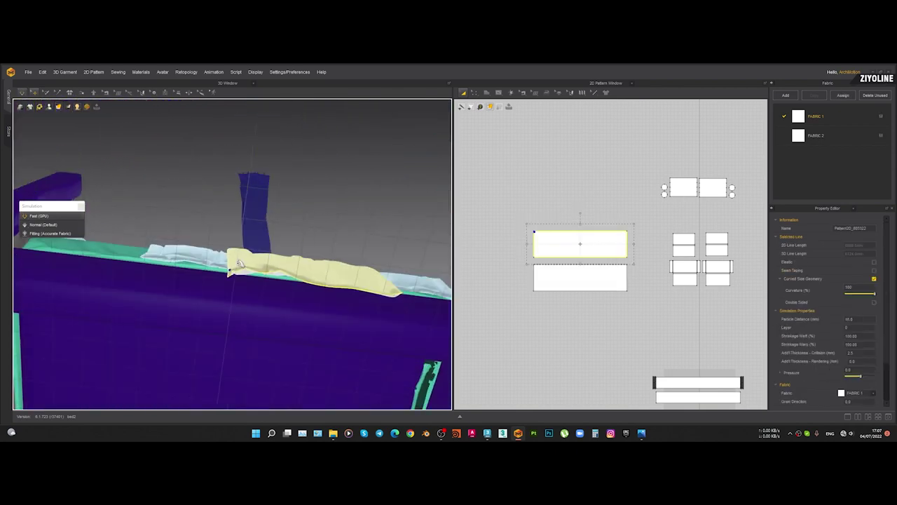
click(230, 276)
click(237, 273)
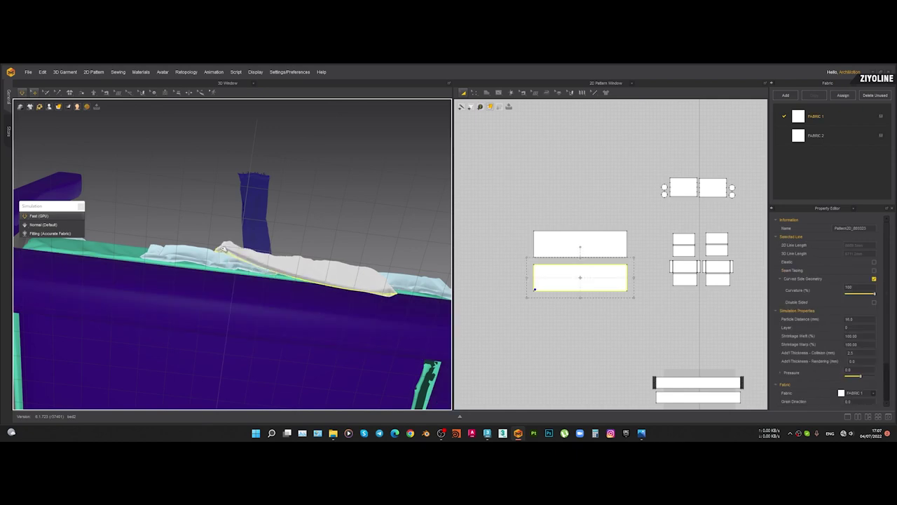
Tuck the throw's protruding lower layer back under its foot-side edge, starting near the hanging end
right_drag(293, 278, 142, 277)
middle_drag(142, 278, 355, 279)
middle_drag(217, 278, 334, 281)
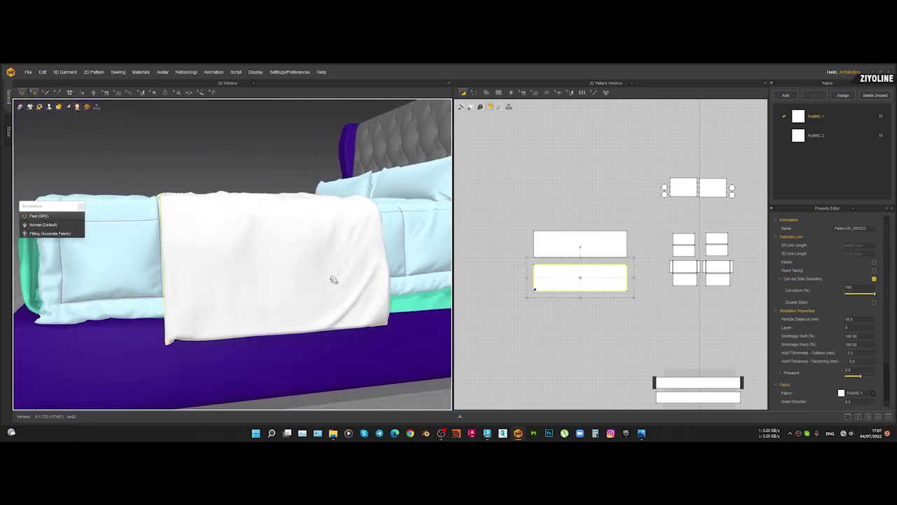
scroll(334, 280, down, 5)
right_drag(238, 252, 305, 273)
middle_drag(305, 273, 288, 297)
right_drag(263, 301, 322, 265)
scroll(292, 263, up, 3)
scroll(372, 264, up, 4)
middle_drag(372, 264, 289, 270)
scroll(288, 269, up, 3)
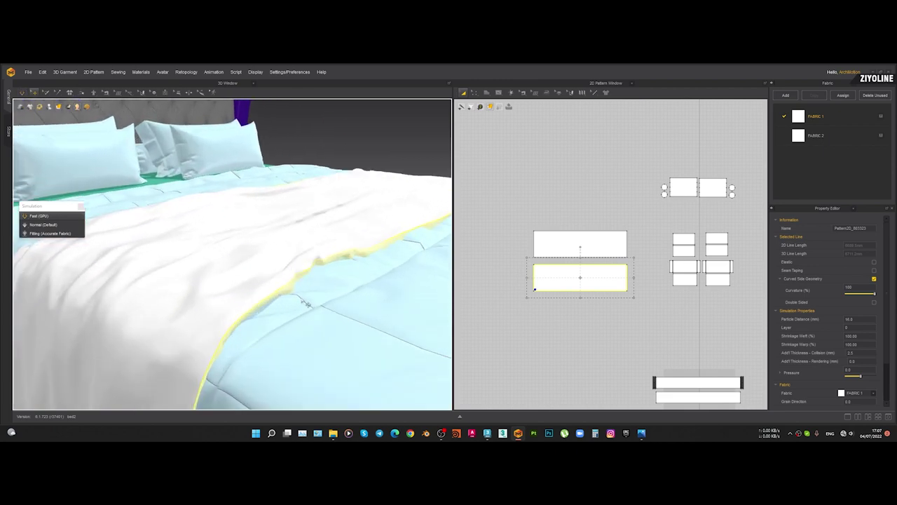
click(323, 255)
click(332, 237)
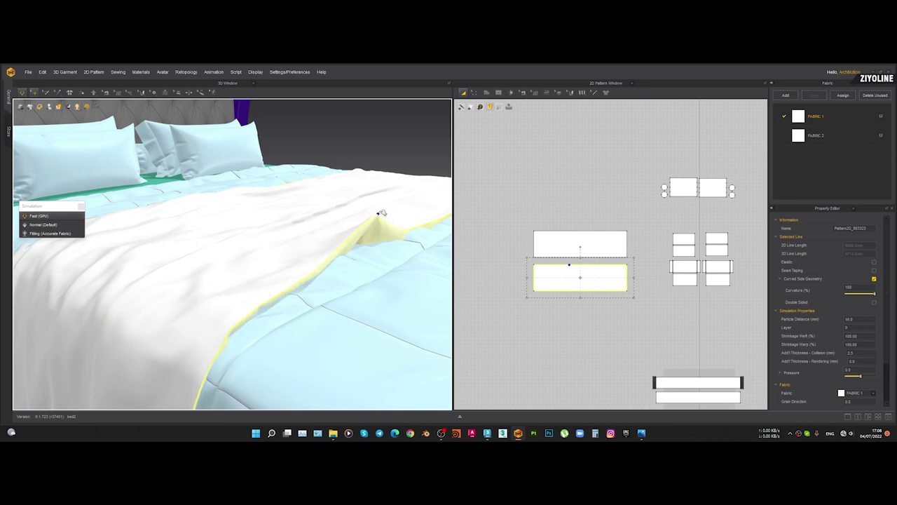
drag(412, 230, 429, 208)
Straighten the rest of the throw's foot-side edge across the bed by pulling the lower layer inward
right_drag(423, 244, 296, 259)
scroll(296, 260, up, 2)
drag(302, 259, 310, 226)
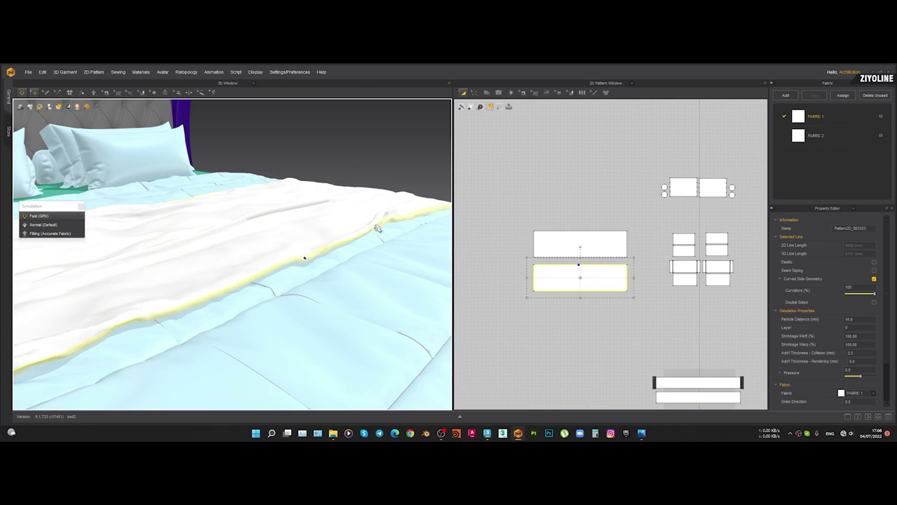
right_drag(411, 197, 319, 265)
drag(357, 223, 419, 205)
Push the throw's lower layer back under the top layer along the pillow-side edge
scroll(421, 240, down, 5)
right_drag(206, 260, 270, 236)
scroll(269, 234, up, 4)
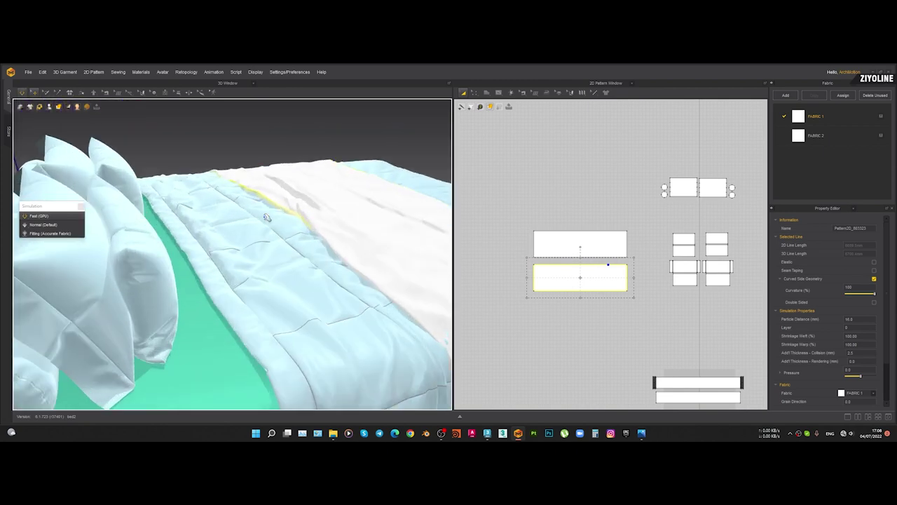
mouse_move(276, 198)
mouse_down()
mouse_move(269, 170)
mouse_move(309, 216)
mouse_move(308, 190)
mouse_move(283, 182)
mouse_up()
click(313, 182)
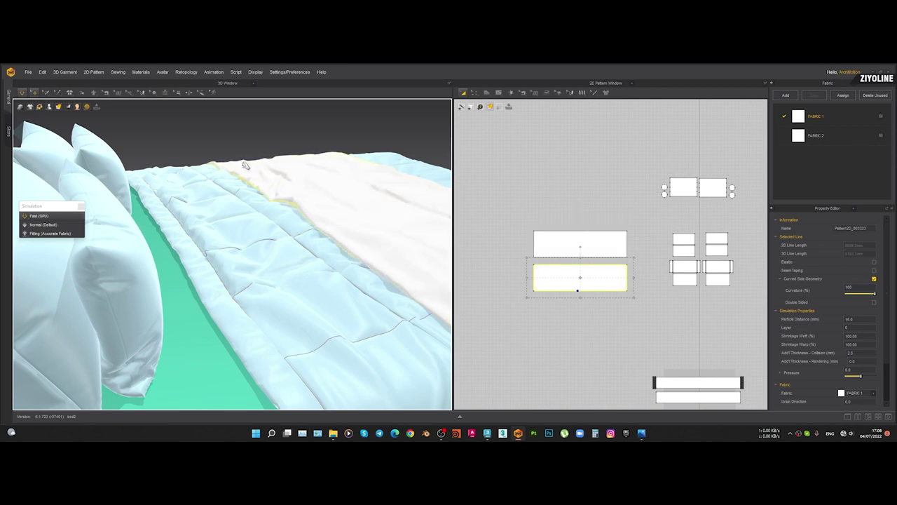
Nudge the far stretch of the throw's pillow-side edge outward over the lower layer
scroll(221, 162, up, 3)
middle_drag(217, 162, 206, 290)
scroll(204, 228, up, 3)
mouse_move(211, 216)
mouse_down()
mouse_move(211, 192)
mouse_move(201, 203)
mouse_up()
scroll(315, 319, down, 3)
Pull the throw's pillow-side fabric at the mattress edge to cover the spots where the quilted blanket pokes through
middle_drag(316, 320, 285, 255)
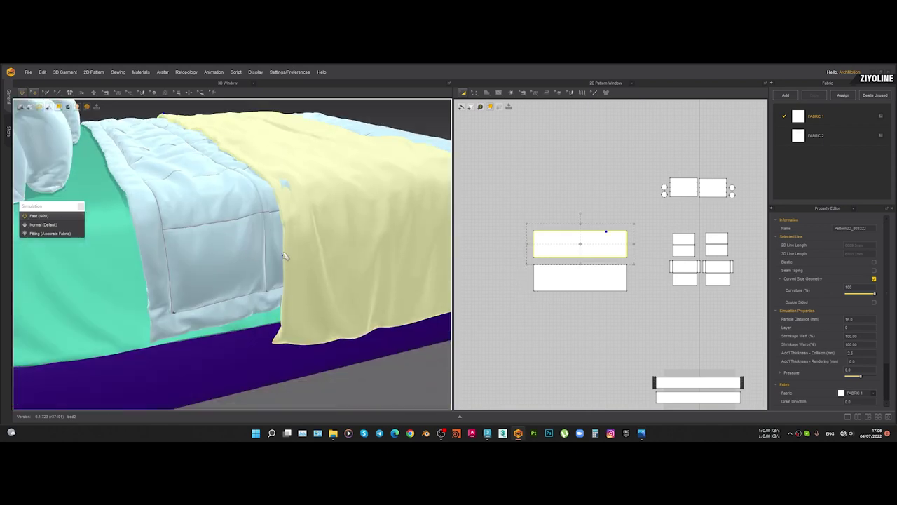
scroll(287, 253, up, 3)
drag(328, 152, 318, 154)
right_drag(319, 155, 310, 175)
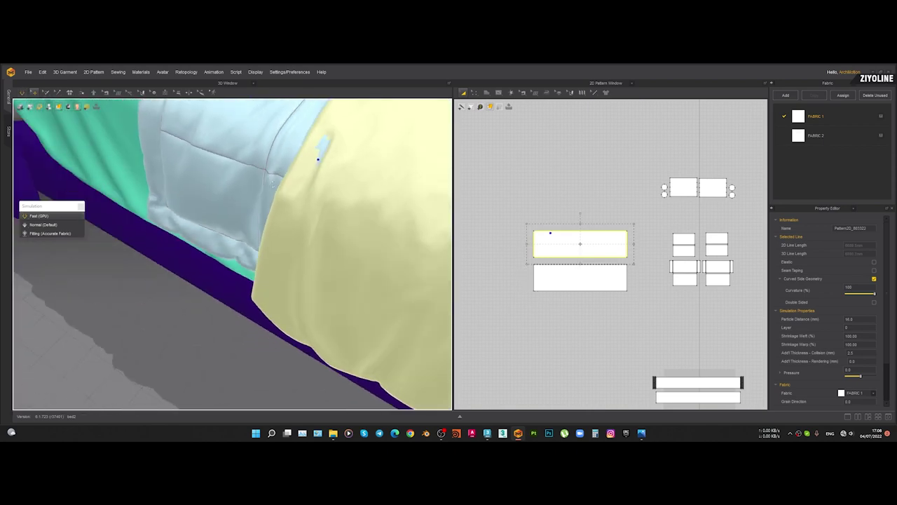
drag(305, 162, 288, 148)
right_drag(326, 197, 261, 229)
scroll(346, 214, down, 2)
scroll(260, 229, up, 1)
drag(281, 183, 278, 170)
mouse_move(303, 217)
right_down()
mouse_move(294, 308)
mouse_move(313, 218)
right_up()
Select both layers of the throw and freeze them in place
scroll(294, 307, down, 2)
scroll(571, 231, down, 3)
drag(519, 196, 612, 286)
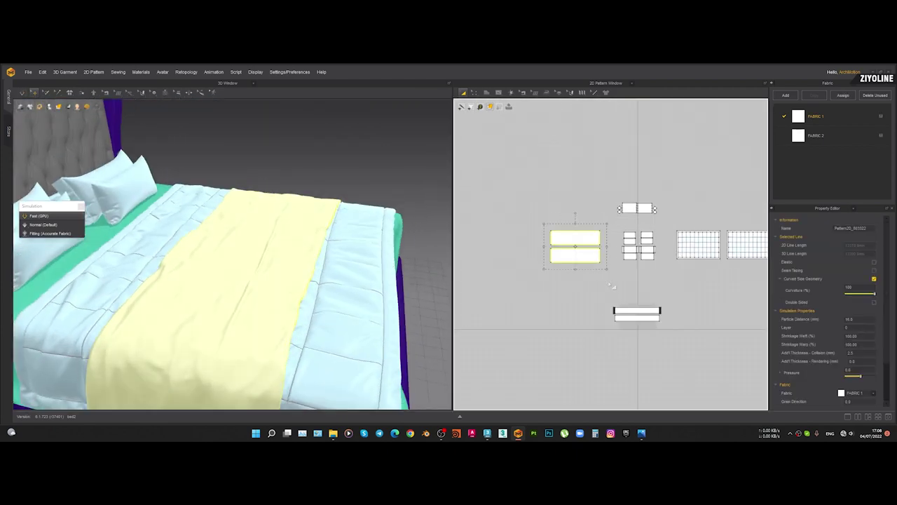
key(ctrl+k)
Activate the fringed scarf floating above the bed and lower it to just over the throw
scroll(258, 147, down, 3)
right_drag(303, 199, 284, 180)
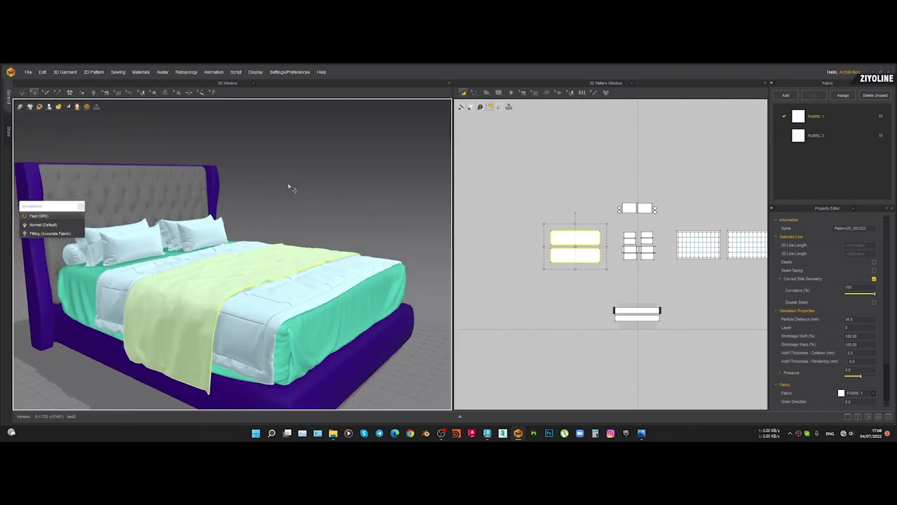
scroll(323, 194, down, 5)
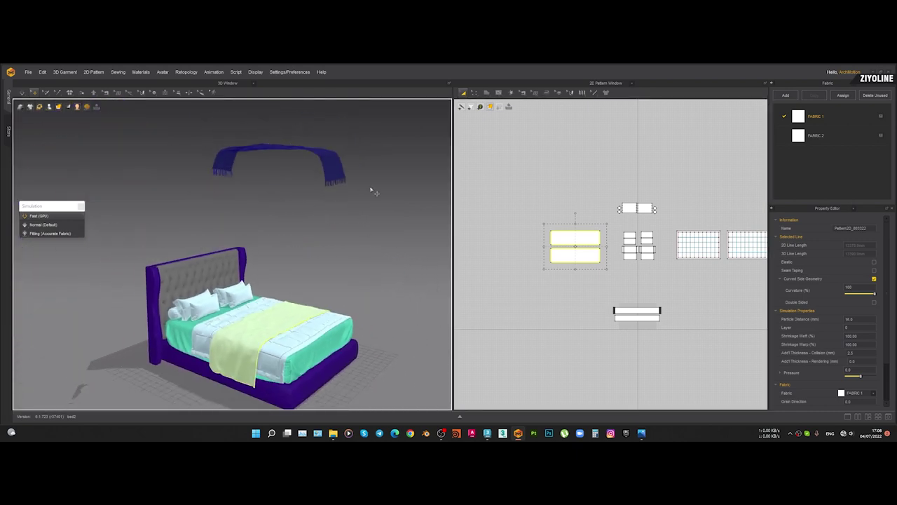
scroll(371, 190, down, 1)
drag(606, 299, 691, 356)
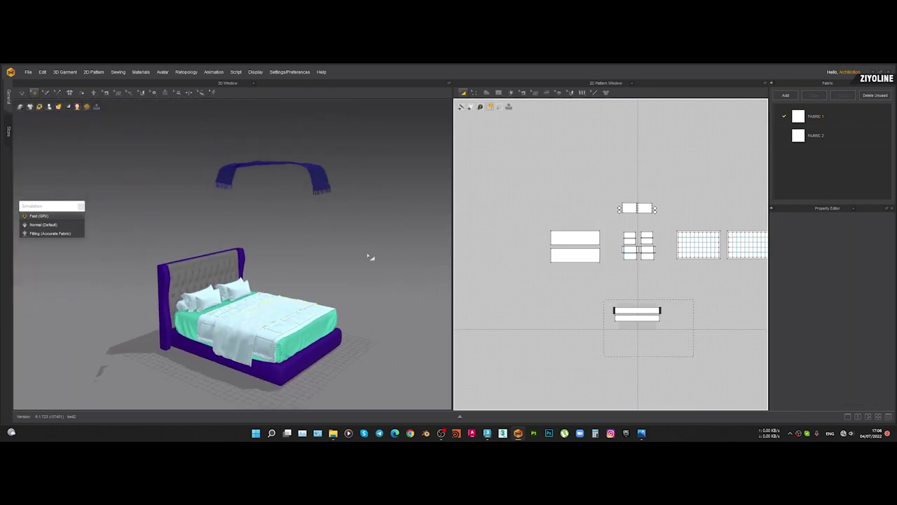
click(269, 166)
mouse_move(269, 166)
right_down()
mouse_move(280, 218)
mouse_move(269, 151)
right_up()
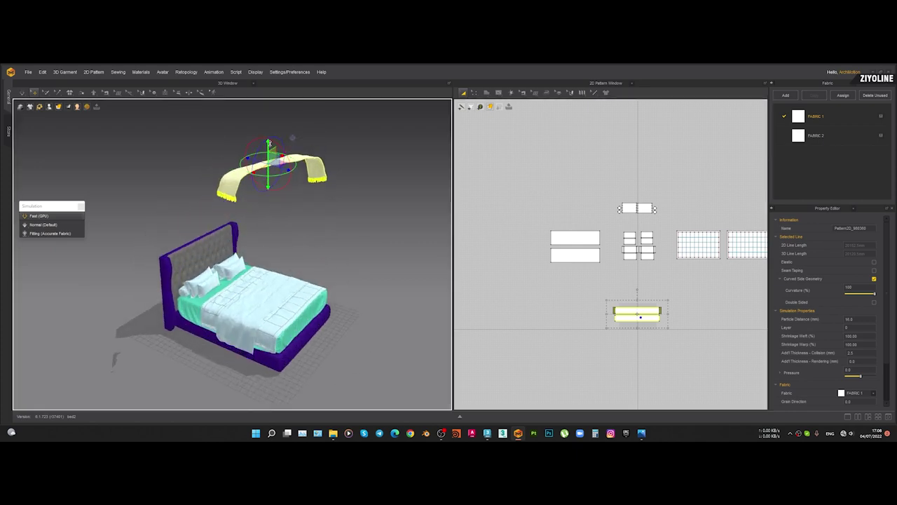
drag(272, 179, 274, 269)
right_drag(274, 268, 281, 293)
scroll(308, 265, up, 3)
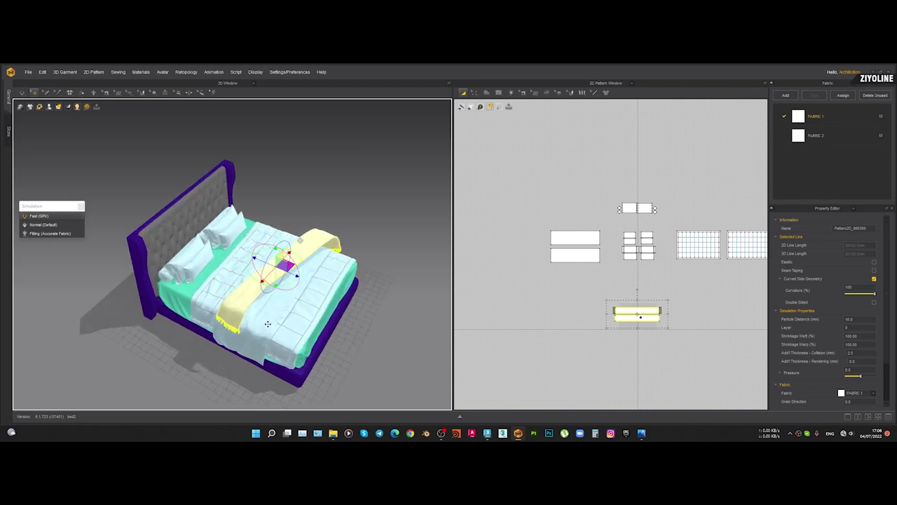
Try draping the scarf with the Fast (GPU) simulation while lifting its near end, and undo the drop
scroll(268, 323, up, 2)
key(space)
right_drag(272, 325, 266, 286)
click(237, 325)
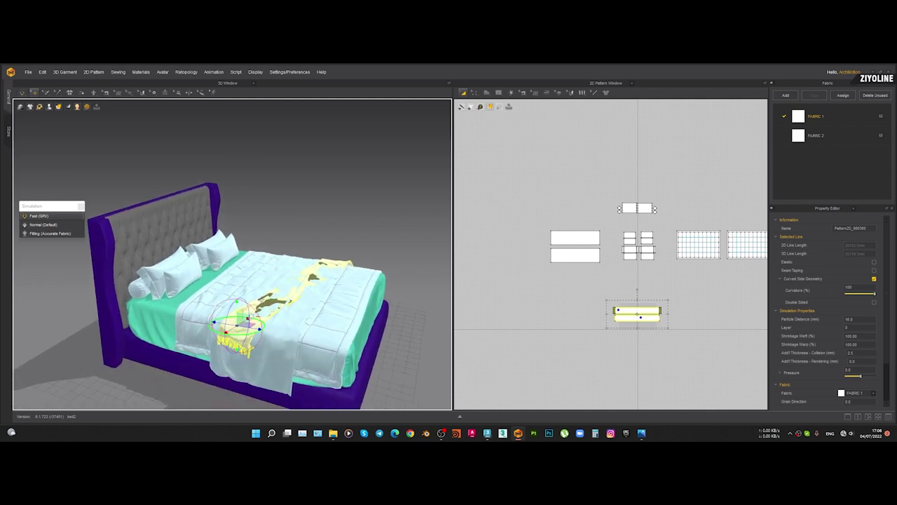
drag(237, 309, 239, 286)
key(space)
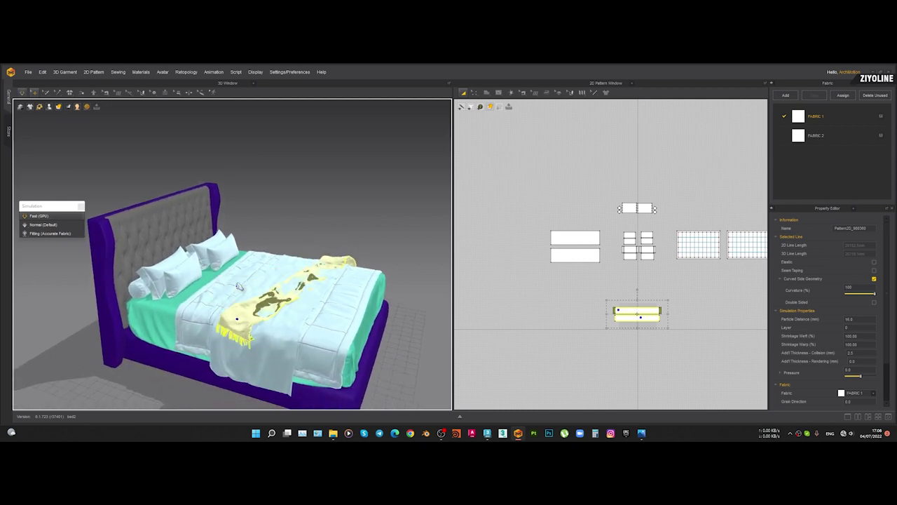
key(ctrl+z)
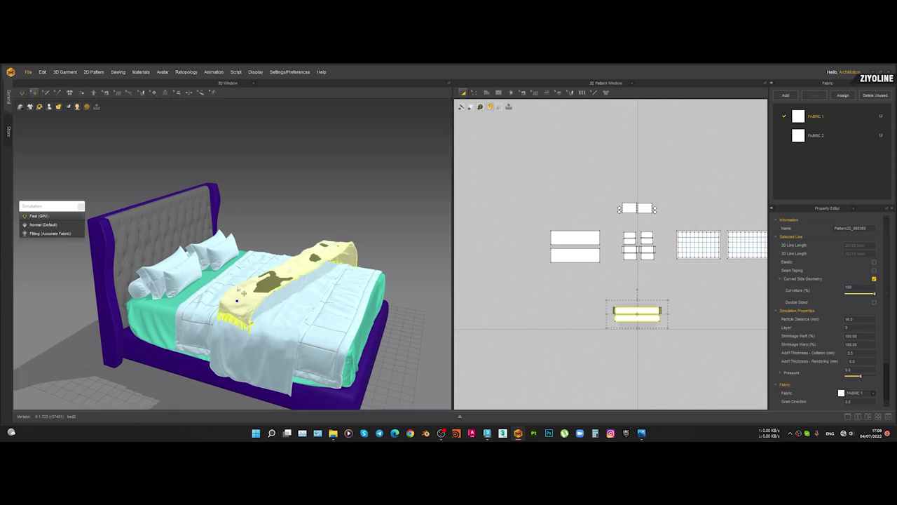
Try the Normal (Default) simulation on the sunken scarf, and undo back to its raised position above the bed
click(35, 225)
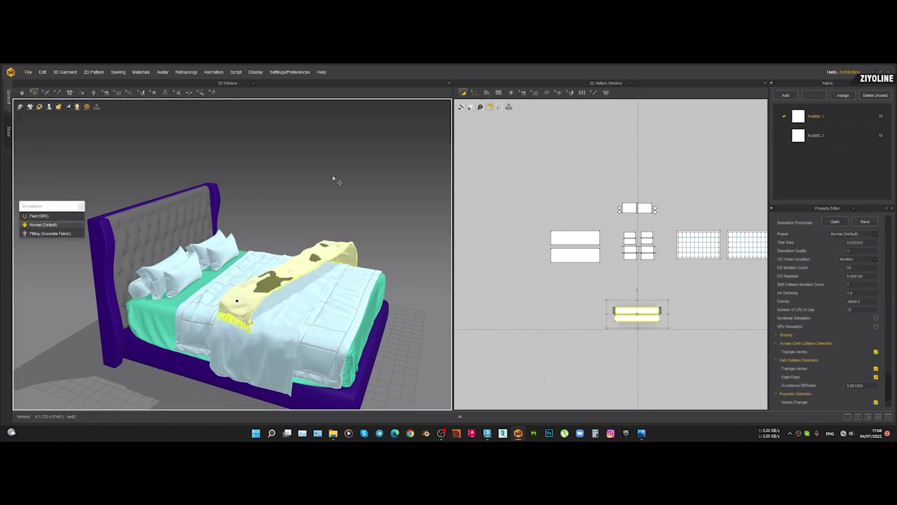
click(333, 179)
key(space)
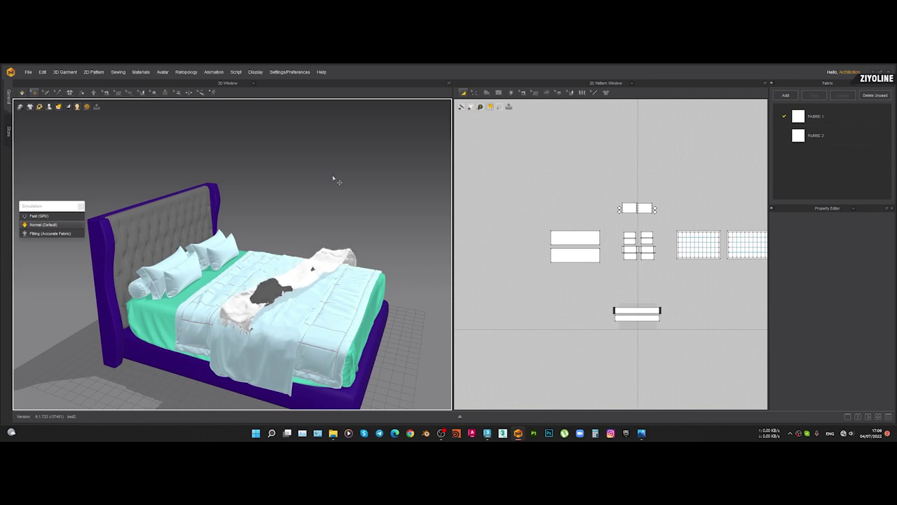
click(313, 268)
click(324, 229)
key(ctrl+z)
key(ctrl+z)
key(ctrl+z)
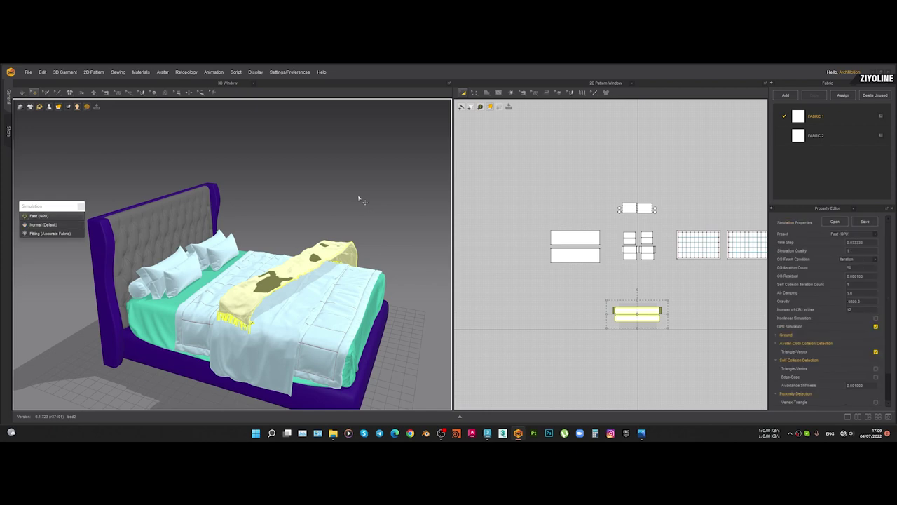
key(ctrl+z)
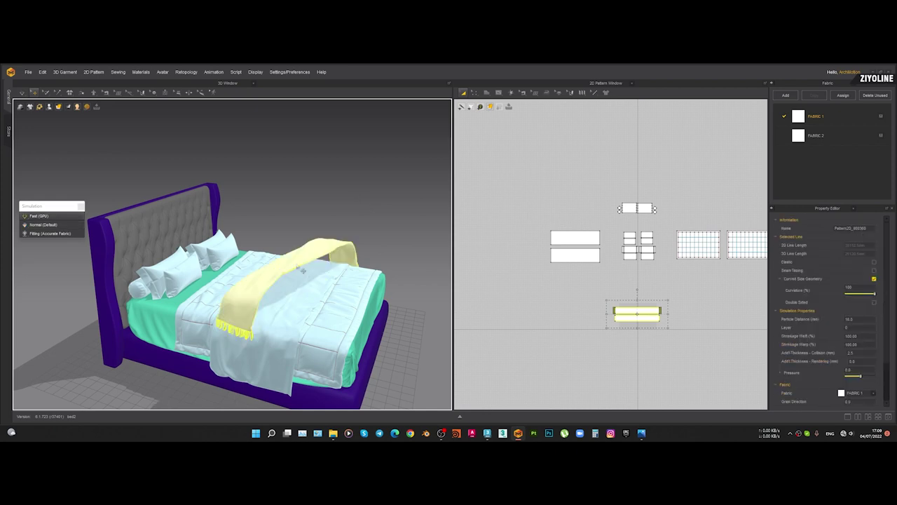
Drape the raised scarf onto the throw with the Normal (Default) simulation and pull its middle clear of the throw
click(58, 225)
click(375, 171)
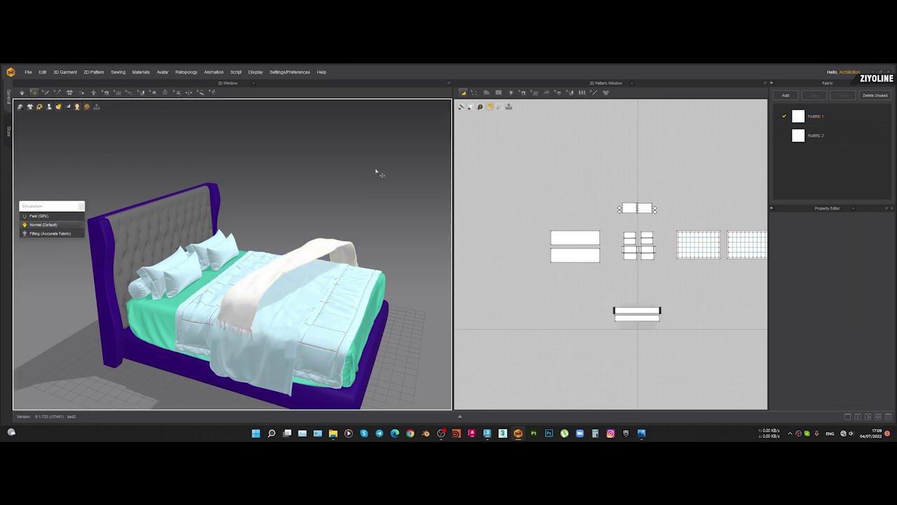
key(space)
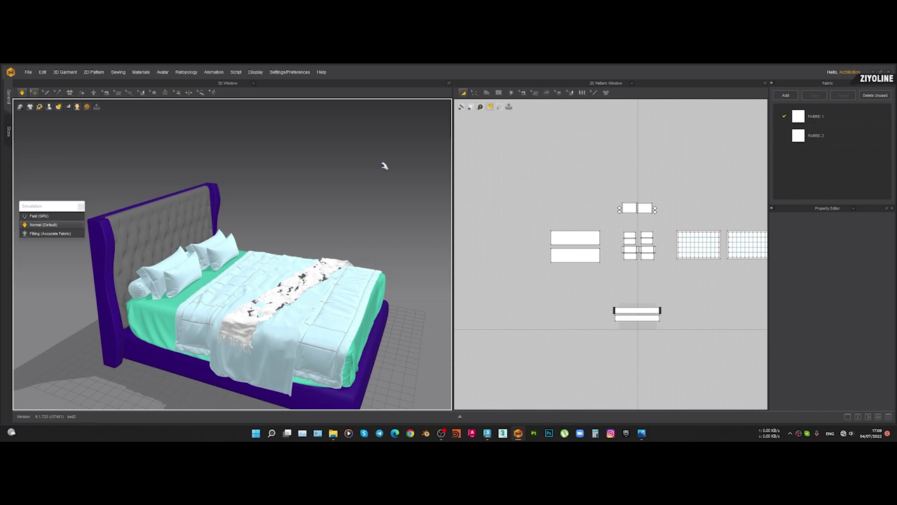
scroll(263, 302, up, 4)
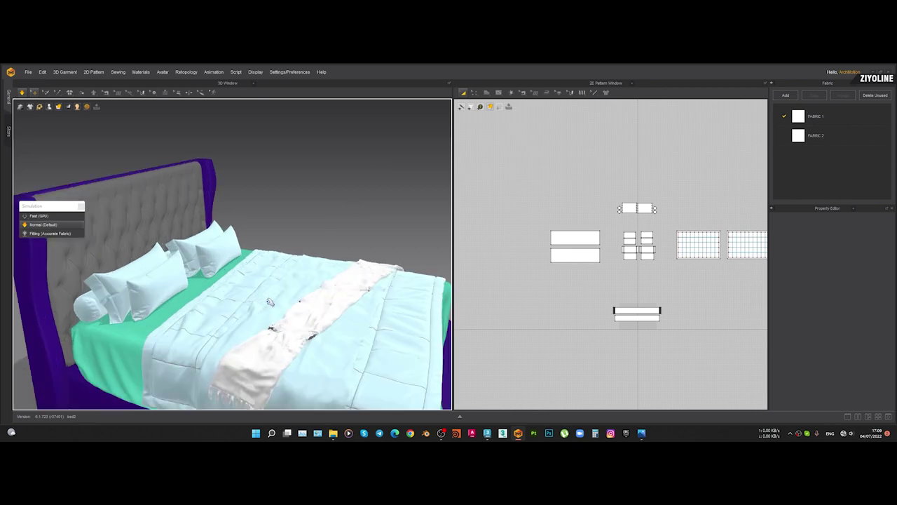
middle_drag(307, 304, 268, 229)
drag(267, 250, 257, 269)
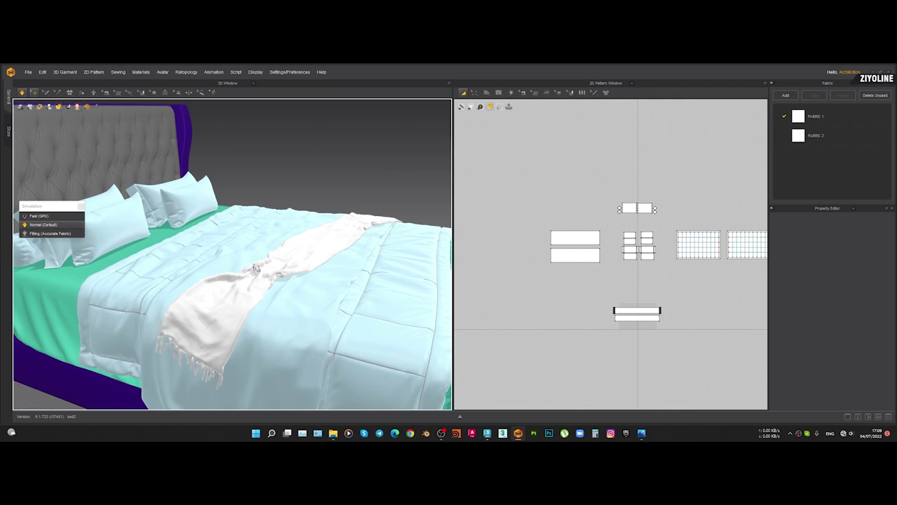
Switch the simulation to Fast (GPU) and pull open the bunched middle of the scarf
click(50, 216)
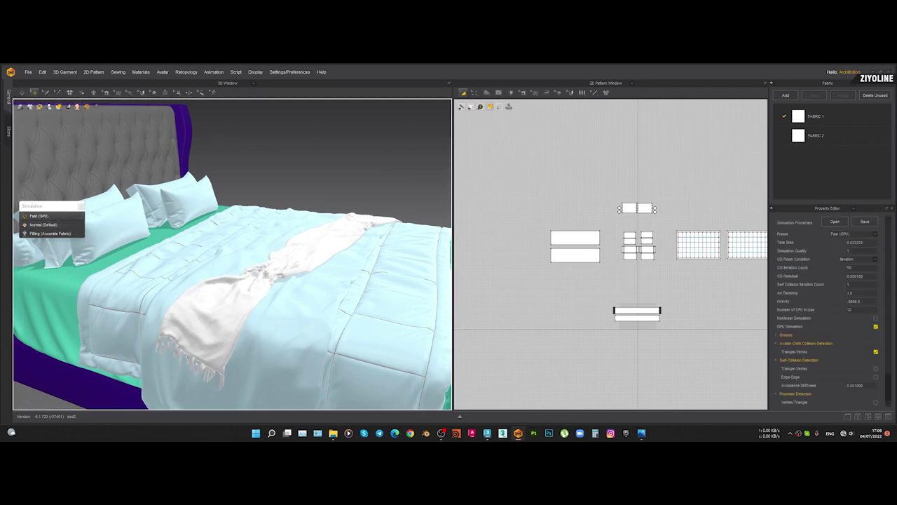
click(263, 245)
drag(264, 246, 288, 215)
click(298, 274)
drag(282, 259, 273, 253)
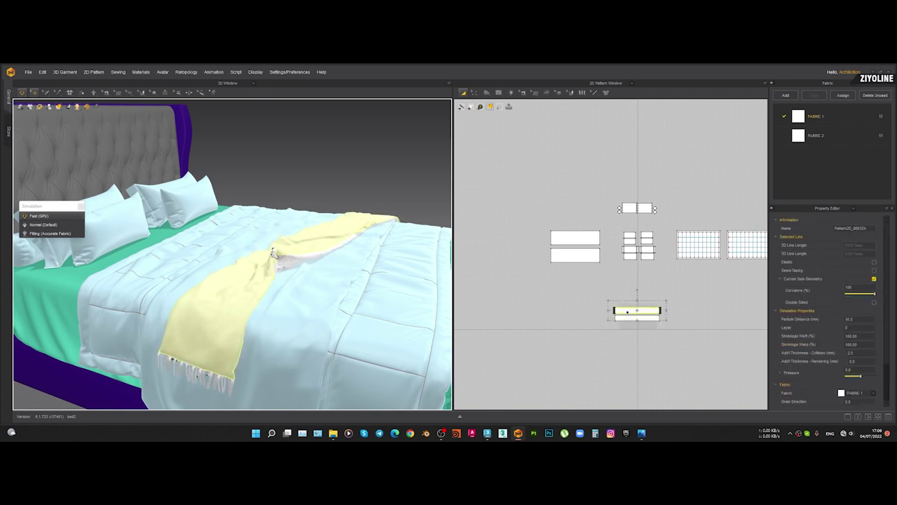
Spread the near half of the scarf by pulling its pillow-side edge toward the headboard
right_drag(317, 259, 357, 222)
scroll(235, 186, down, 4)
key(space)
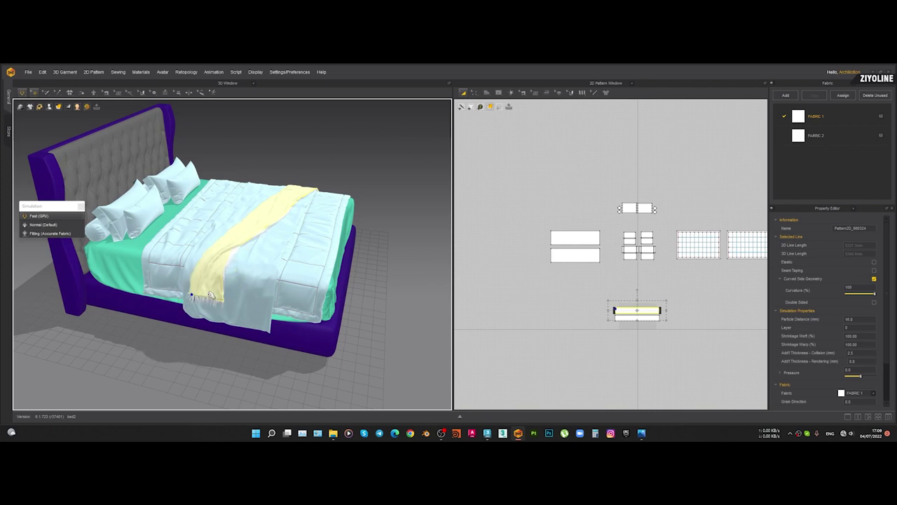
scroll(190, 297, up, 5)
drag(154, 326, 132, 327)
right_drag(166, 318, 203, 275)
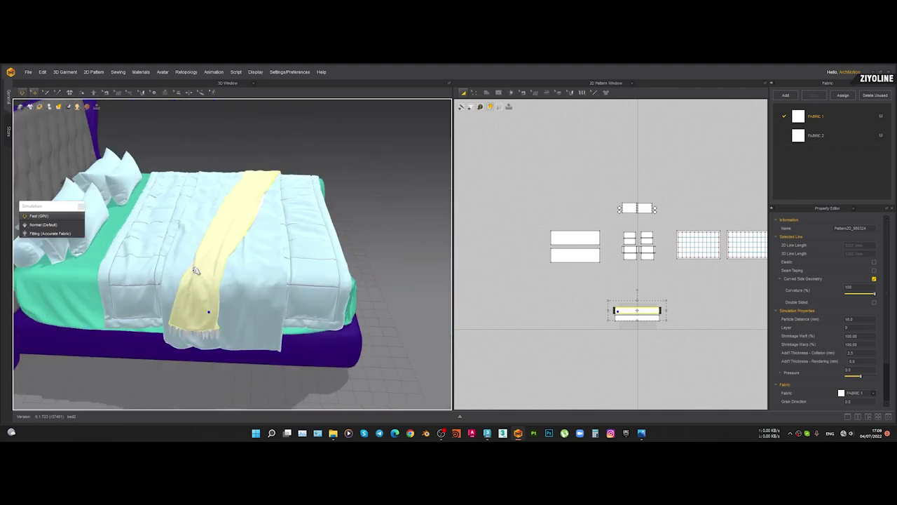
click(183, 267)
click(190, 273)
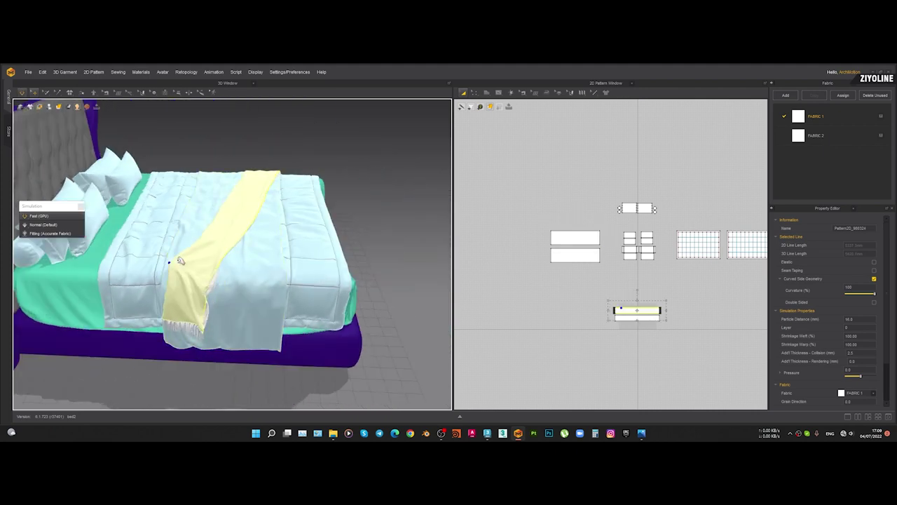
click(242, 244)
drag(216, 221, 211, 204)
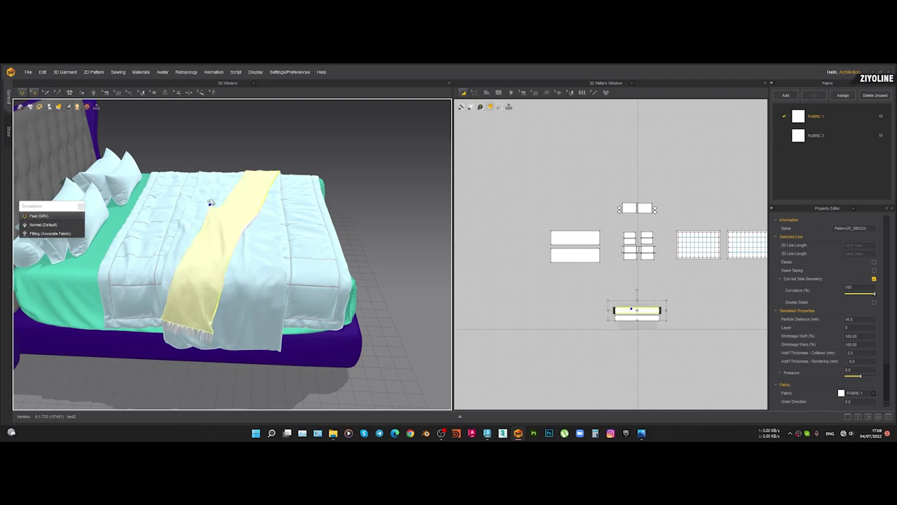
Adjust the scarf's fringed near end so that it hangs neatly over the throw at the bed's side
right_drag(259, 248, 257, 287)
click(342, 309)
right_drag(343, 281, 363, 279)
scroll(284, 281, down, 3)
scroll(231, 281, up, 3)
right_drag(230, 280, 329, 253)
click(250, 356)
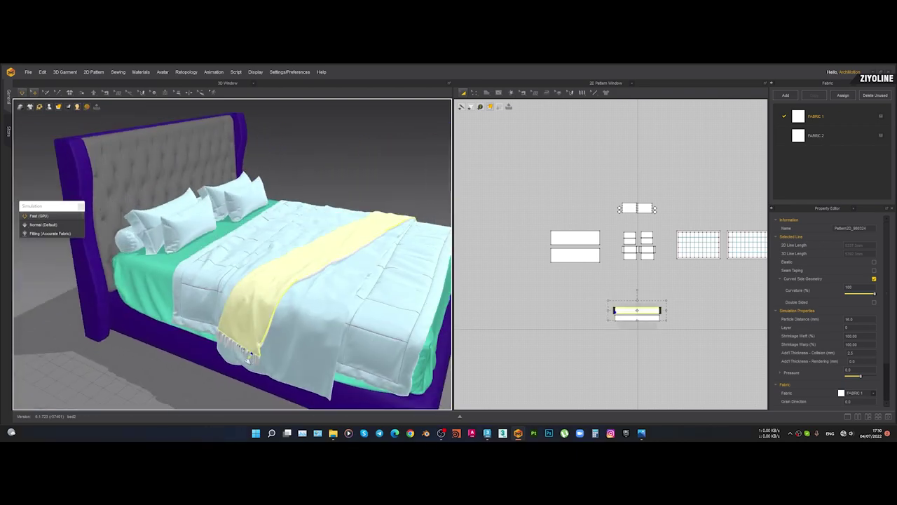
click(251, 359)
right_drag(261, 355, 260, 285)
click(236, 382)
scroll(259, 285, down, 3)
mouse_move(372, 272)
right_down()
mouse_move(307, 281)
mouse_move(359, 280)
right_up()
scroll(662, 269, down, 1)
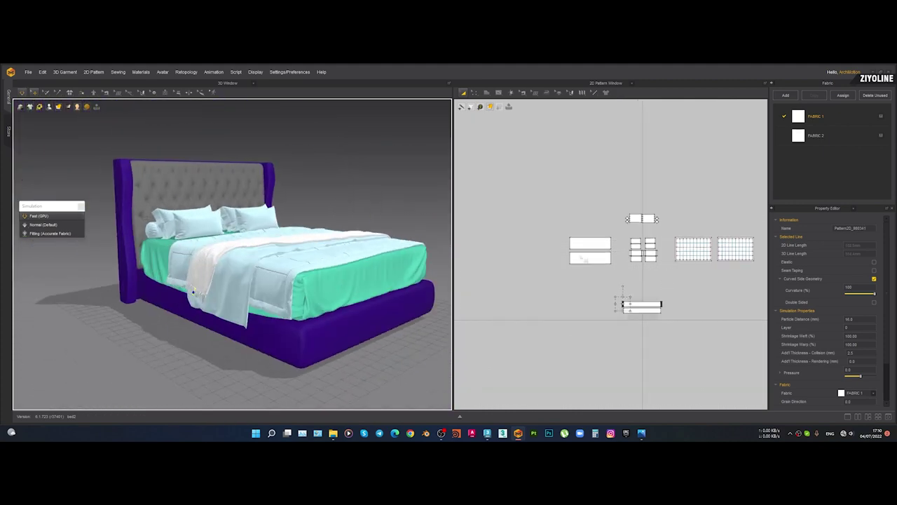
Freeze all the bedding patterns, including the scarf, and switch the garment display to mesh
click(491, 288)
drag(767, 386, 766, 385)
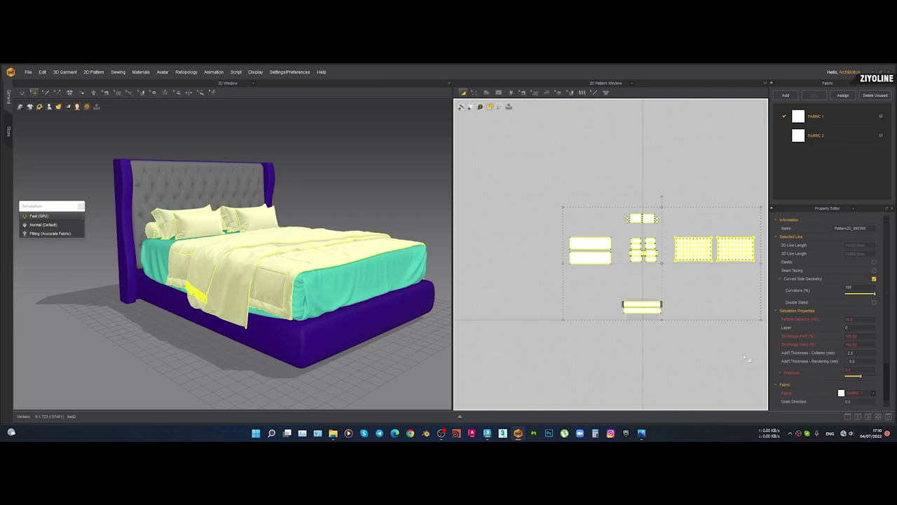
click(338, 396)
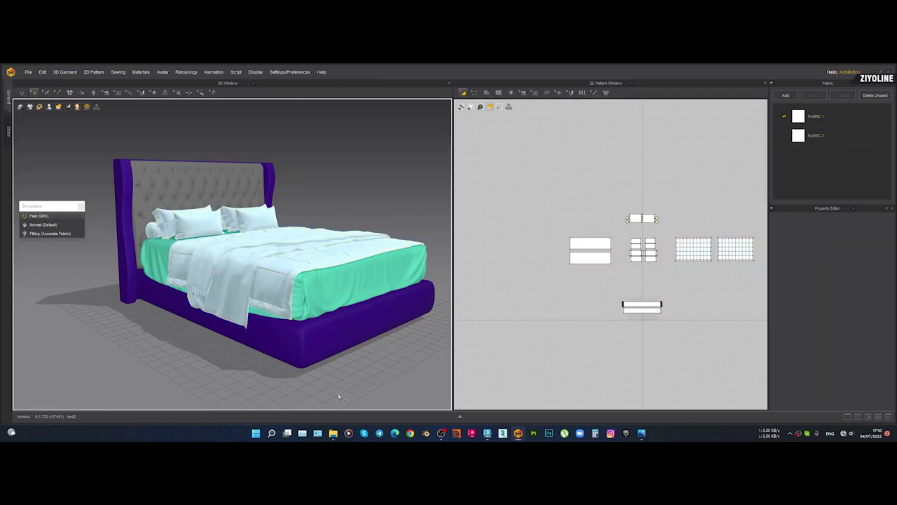
key(alt+5)
scroll(273, 286, up, 4)
right_drag(223, 235, 421, 235)
scroll(449, 256, down, 4)
Select all the bedding patterns and export them as OBJ, replacing the existing out.obj in the export folder
drag(536, 194, 764, 345)
middle_drag(503, 301, 460, 285)
click(29, 71)
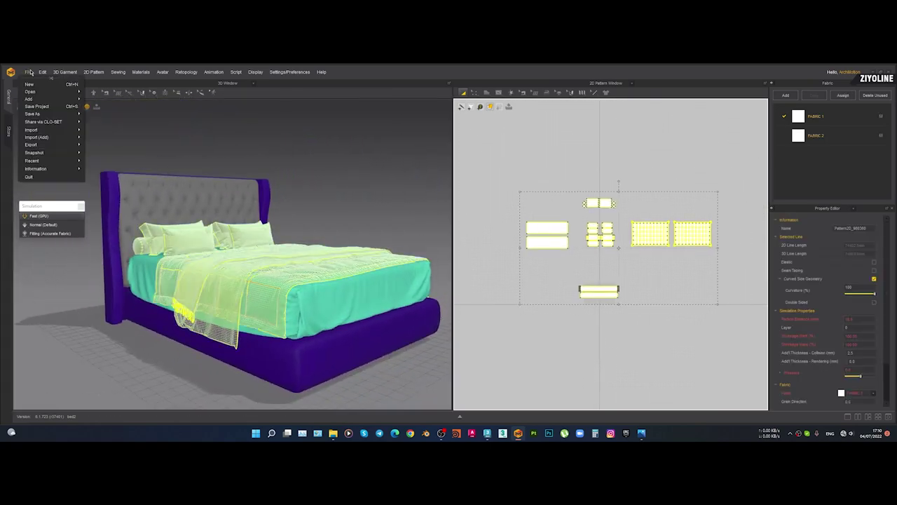
mouse_move(29, 147)
click(108, 158)
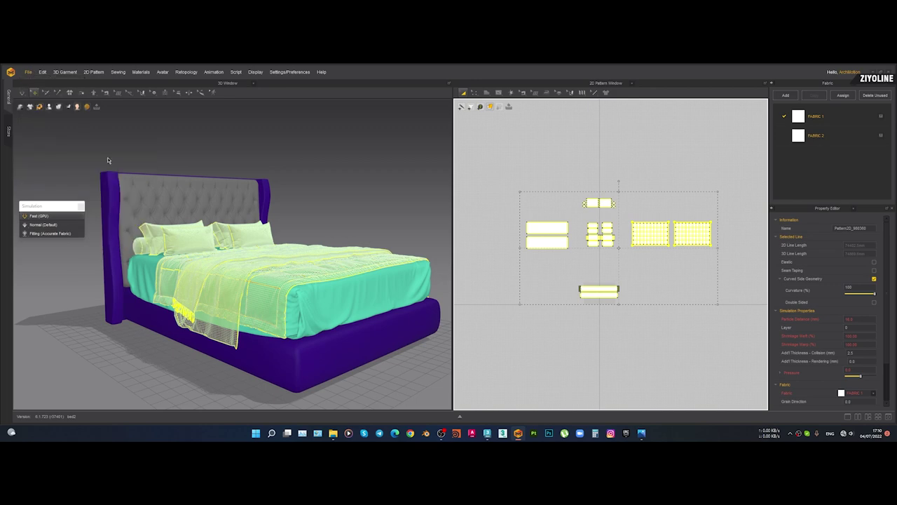
double_click(122, 133)
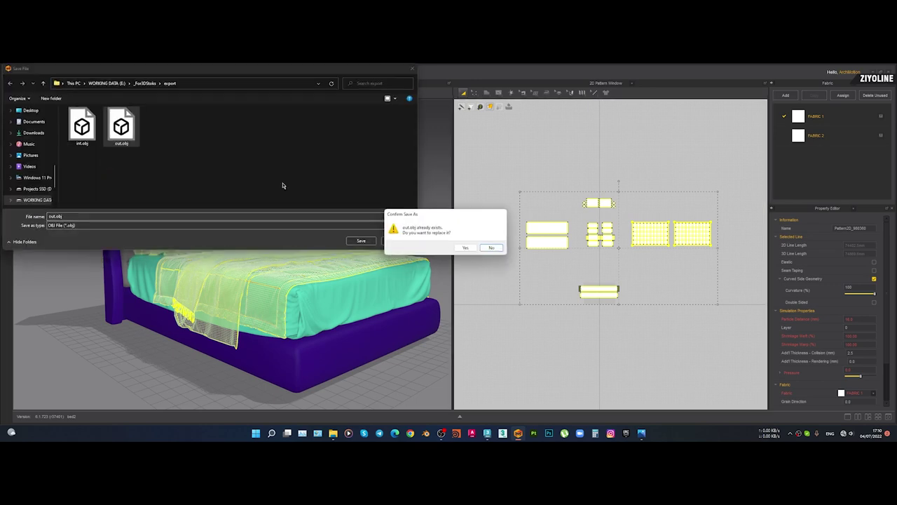
click(486, 249)
double_click(123, 141)
click(471, 250)
click(453, 341)
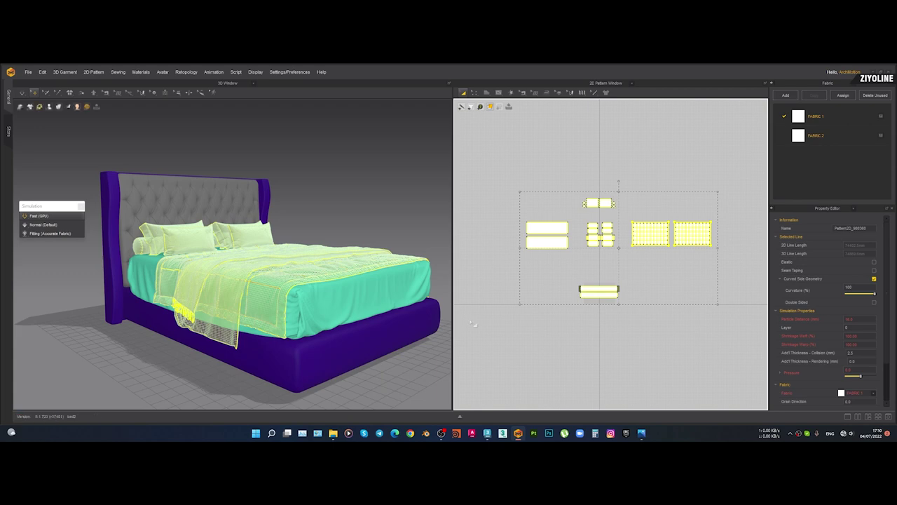
Switch to 3ds Max and import the exported bedding OBJ, accepting default002 as its new name
click(489, 434)
scroll(373, 297, down, 4)
scroll(365, 320, up, 6)
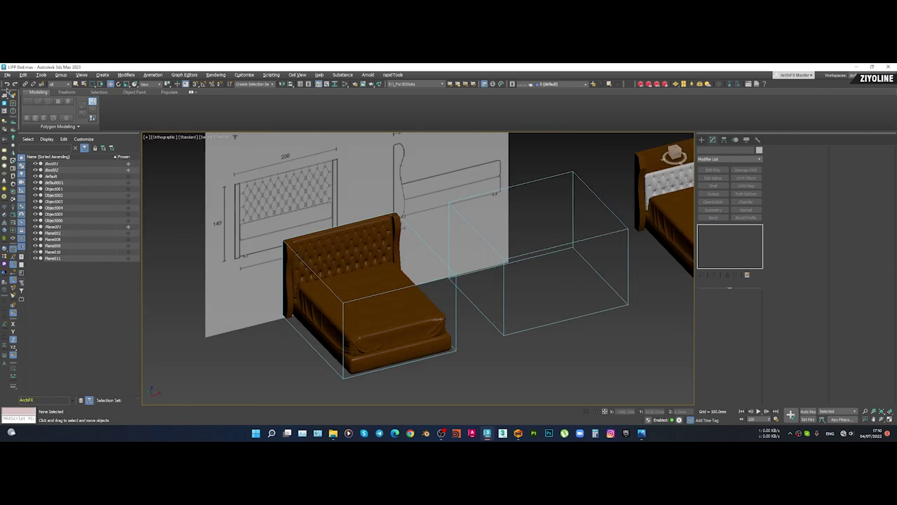
click(7, 74)
mouse_move(24, 179)
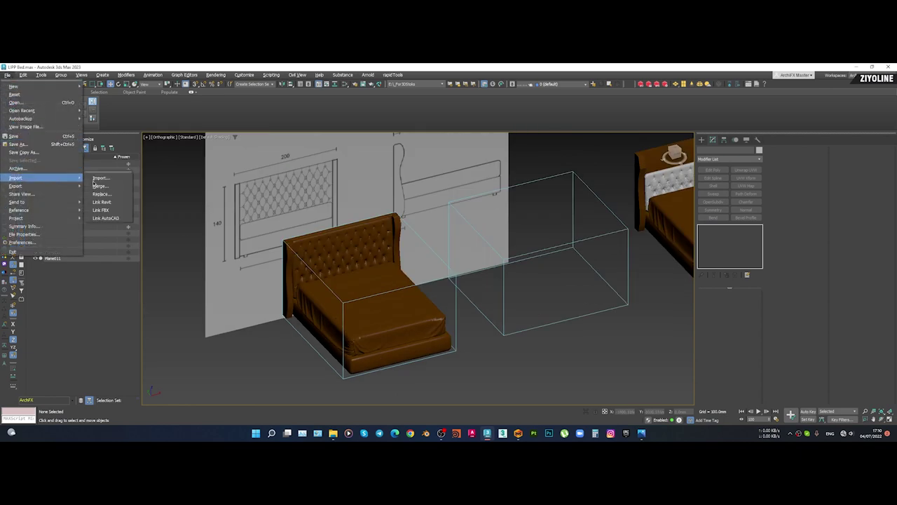
click(110, 178)
double_click(89, 129)
click(392, 365)
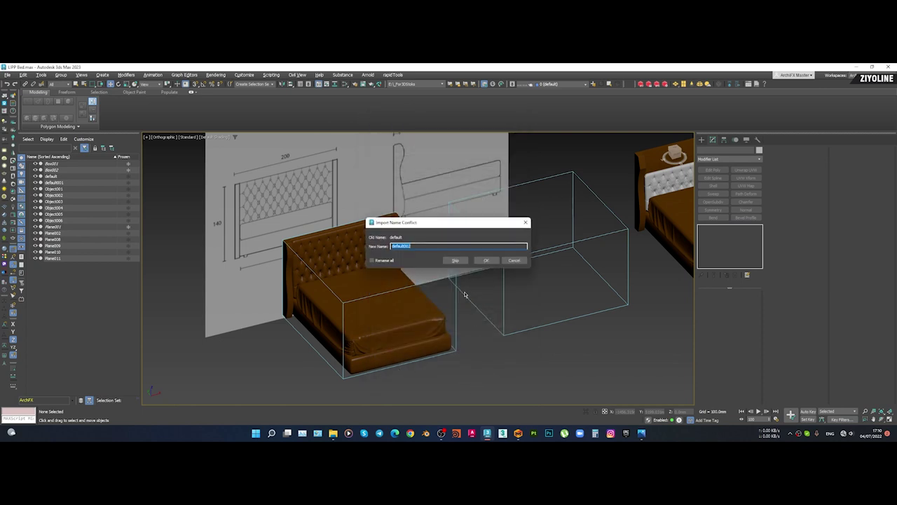
click(487, 261)
Frame the imported bedding and examine how it sits on the tufted bed
key(z)
click(544, 395)
alt+middle_drag(544, 394, 542, 362)
click(402, 335)
scroll(401, 335, down, 5)
alt+middle_drag(401, 334, 463, 305)
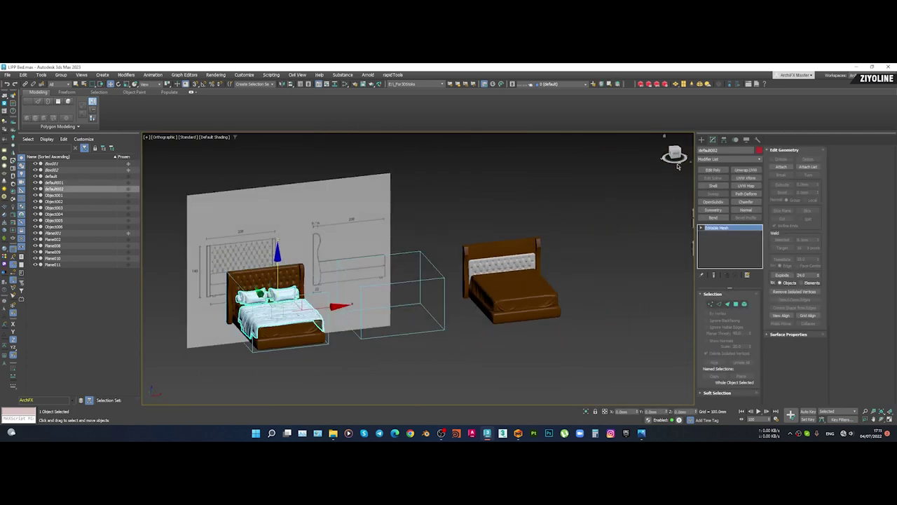
Copy the imported bedding from the tufted bed onto the second bed in the front view, aligning it by vertex snap as a single copy
key(f)
mouse_move(258, 216)
mouse_down()
mouse_move(529, 200)
mouse_move(486, 170)
mouse_move(462, 185)
mouse_up()
key(s)
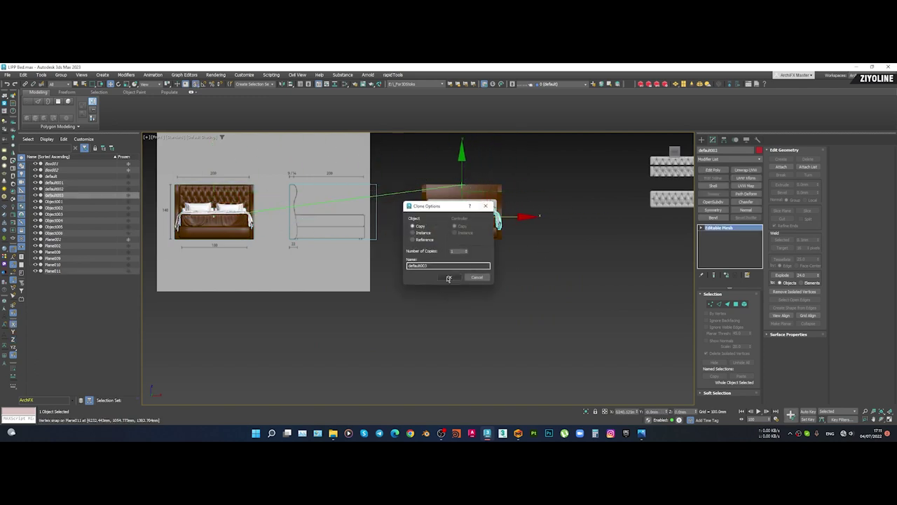
click(448, 278)
click(459, 272)
alt+middle_drag(445, 261, 469, 248)
middle_drag(470, 254, 464, 331)
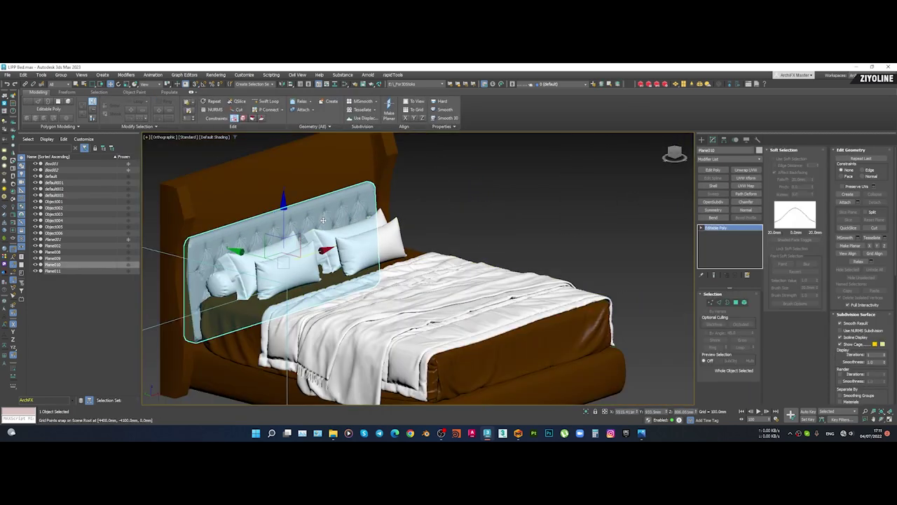
Smooth the second bed's outer headboard frame with an OpenSubdiv modifier
scroll(313, 215, up, 3)
scroll(313, 216, up, 2)
click(239, 199)
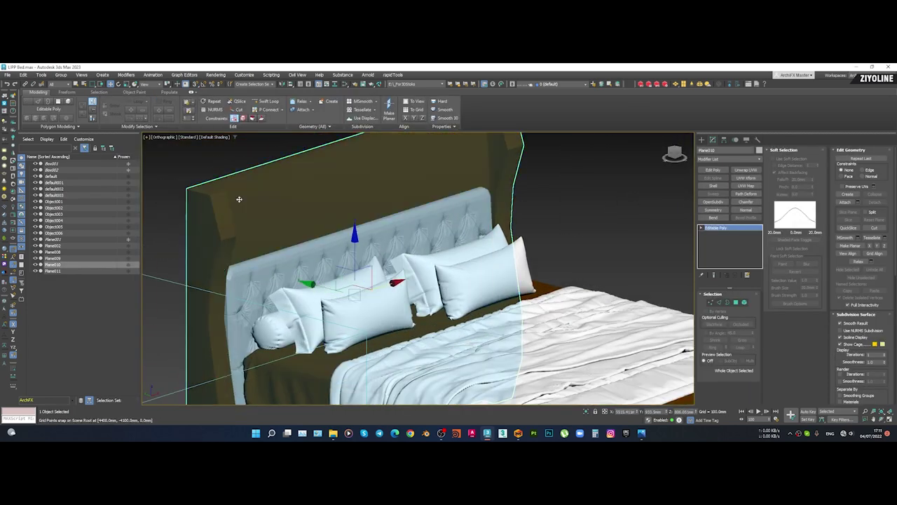
click(713, 201)
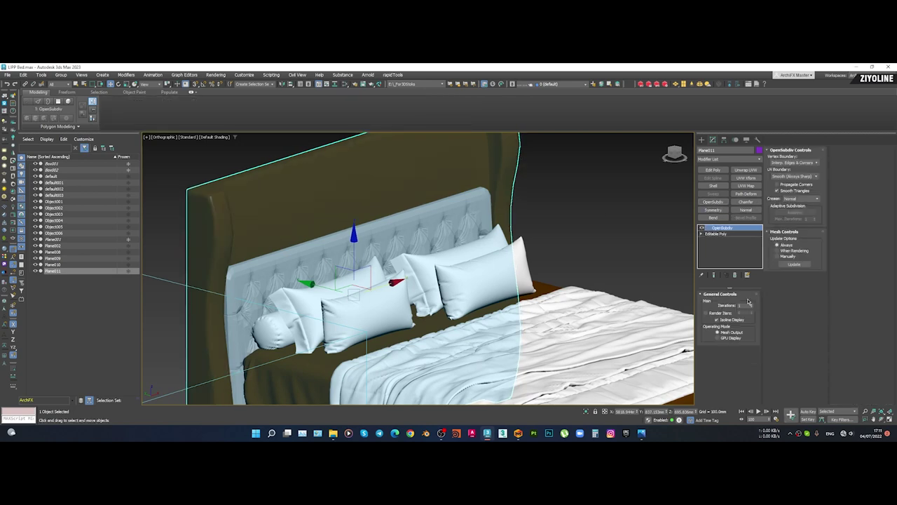
click(469, 219)
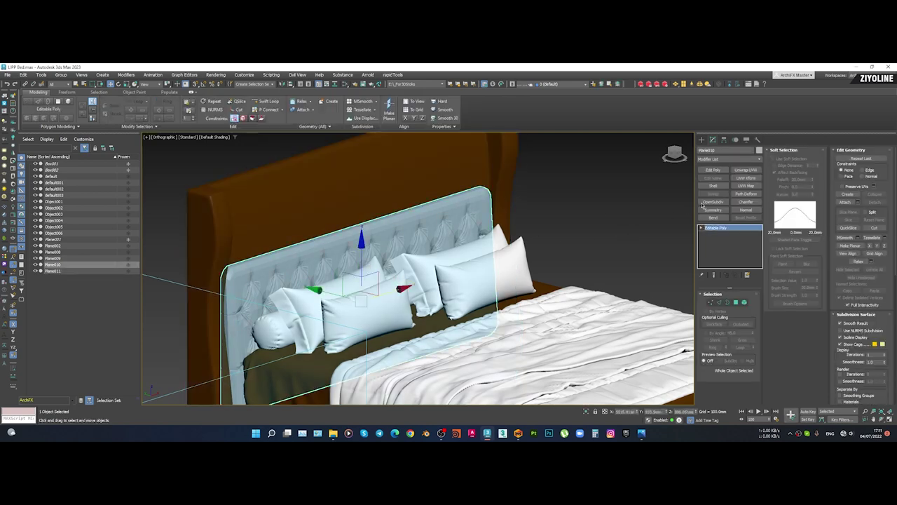
click(617, 220)
scroll(553, 216, down, 5)
scroll(459, 270, up, 7)
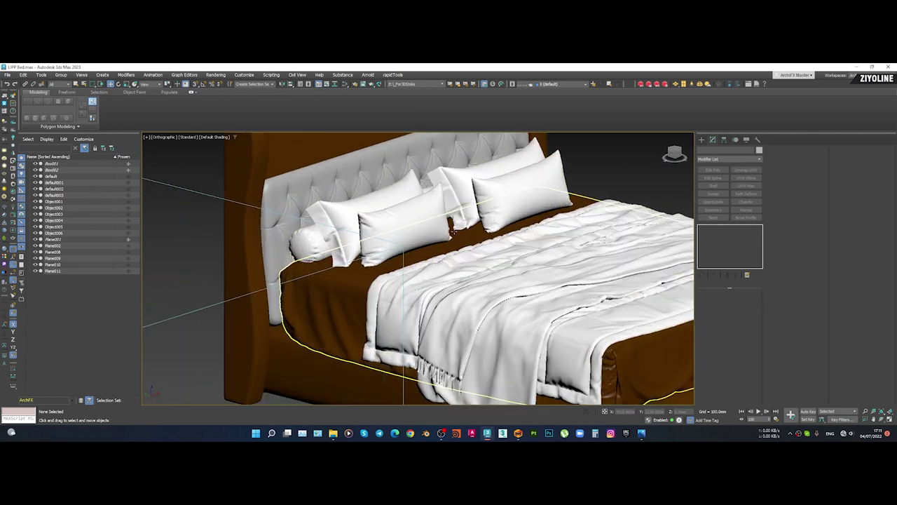
Select all parts of both beds with their bedding and isolate them from the rest of the scene
click(366, 225)
scroll(393, 238, down, 6)
alt+middle_drag(393, 238, 469, 264)
scroll(415, 246, down, 3)
scroll(415, 246, down, 4)
drag(425, 277, 415, 284)
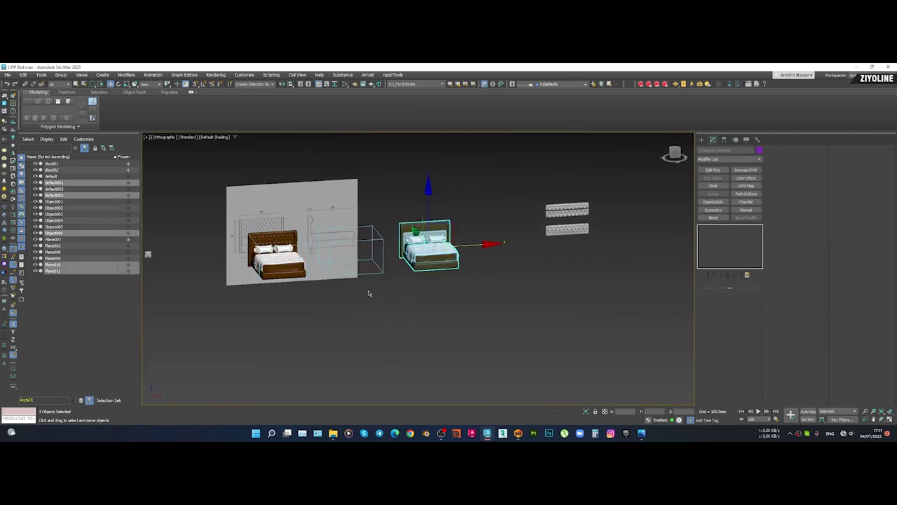
ctrl+click(274, 265)
scroll(307, 267, down, 3)
alt+middle_drag(312, 260, 274, 263)
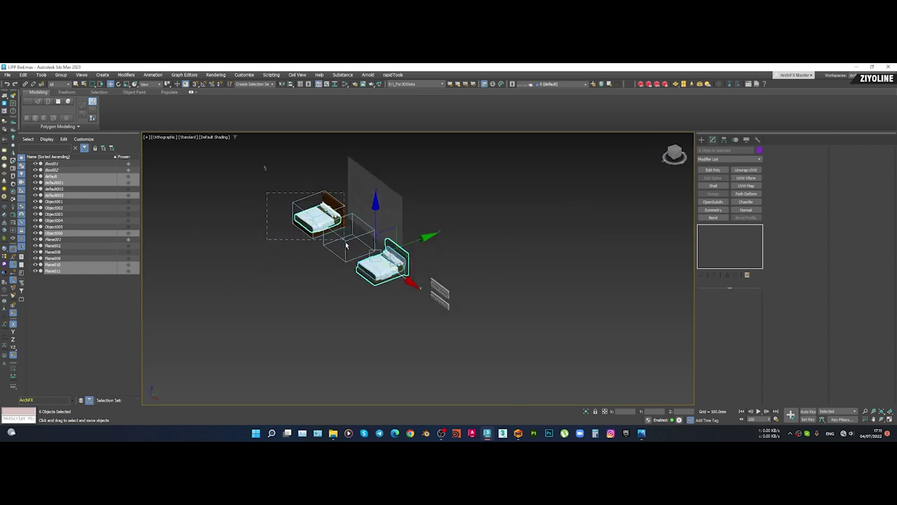
ctrl+drag(340, 246, 341, 253)
alt+middle_drag(343, 259, 429, 282)
key(alt+q)
click(447, 314)
Select the whole second bed in the top view and move it closer to the tufted bed
alt+middle_drag(448, 315, 444, 322)
key(t)
key(z)
scroll(427, 289, down, 5)
drag(420, 201, 572, 363)
drag(523, 273, 443, 269)
Show both beds in a perspective view, hide the interface with expert mode and clear the selection
alt+middle_drag(429, 302, 446, 229)
key(z)
scroll(369, 286, down, 4)
scroll(366, 246, up, 3)
scroll(437, 217, down, 3)
middle_drag(445, 276, 445, 293)
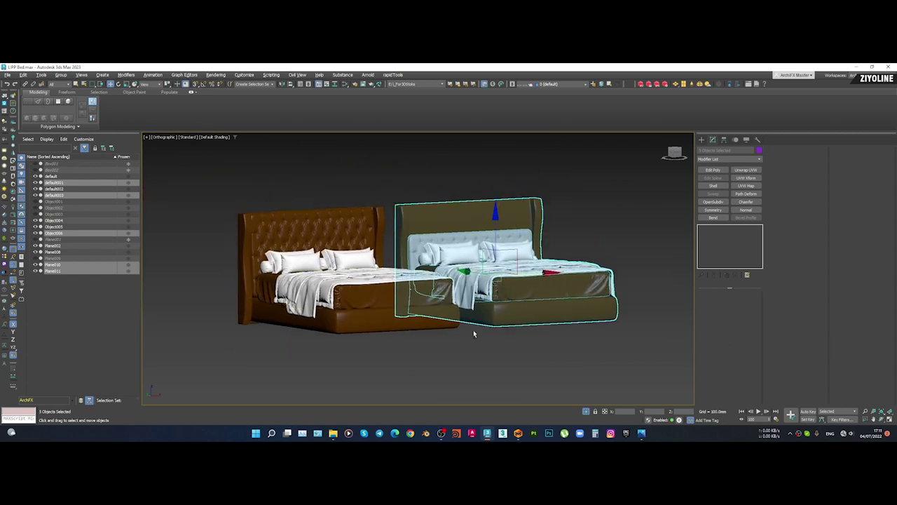
scroll(474, 333, up, 3)
middle_drag(475, 320, 489, 334)
alt+middle_drag(488, 334, 578, 300)
key(p)
key(z)
key(ctrl+x)
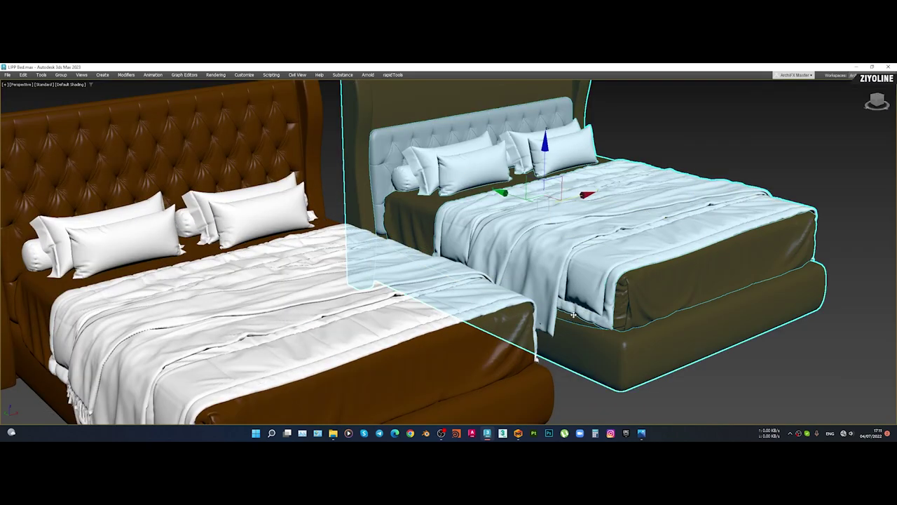
scroll(573, 309, down, 3)
click(568, 364)
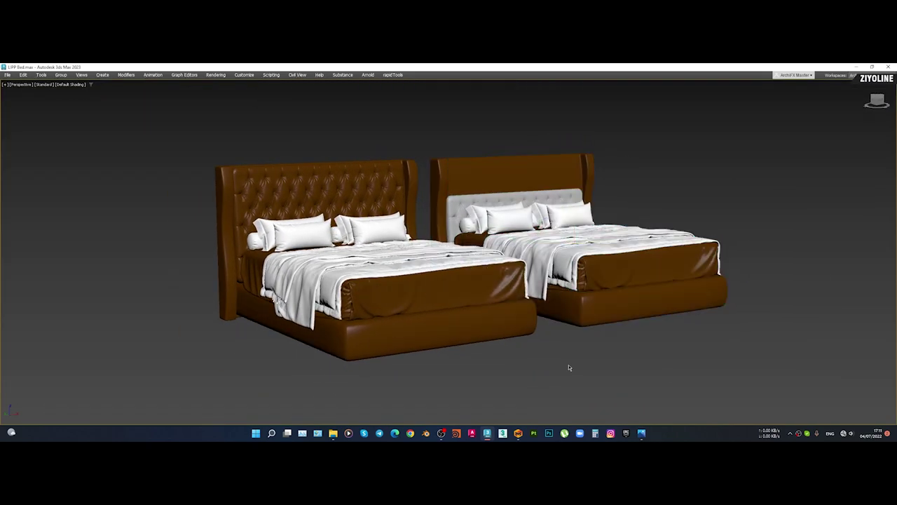
scroll(568, 364, up, 2)
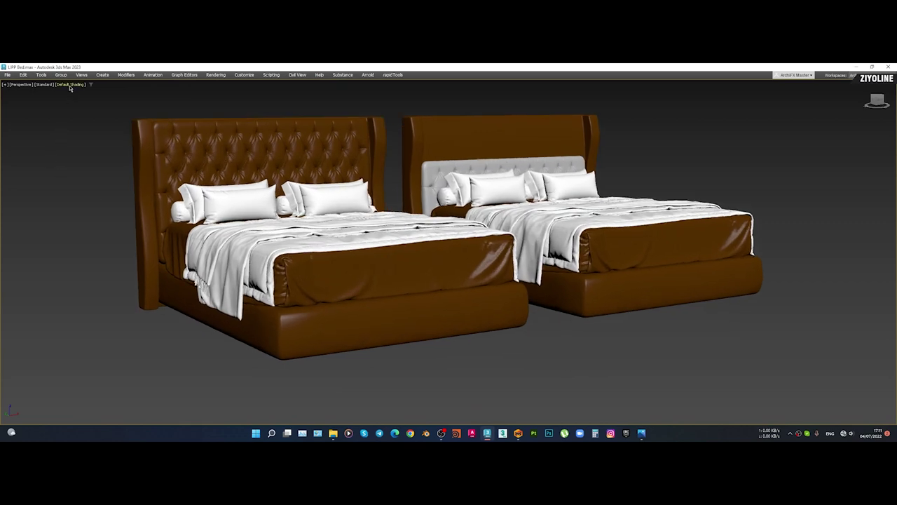
Set the viewport shading to Clay for presenting the two beds
click(70, 85)
click(75, 133)
mouse_move(323, 218)
alt+middle_down()
mouse_move(319, 246)
mouse_move(301, 232)
mouse_move(275, 236)
mouse_move(336, 239)
alt+middle_up()
Examine the two finished beds and their bedding from several angles in the clay-shaded perspective view
click(283, 267)
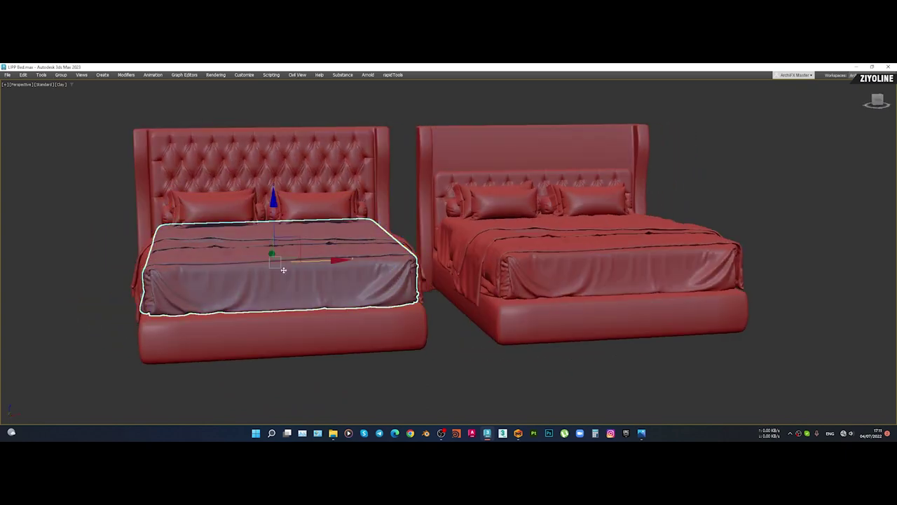
key(z)
scroll(213, 260, down, 3)
alt+middle_drag(214, 260, 334, 286)
click(566, 306)
middle_drag(566, 306, 596, 334)
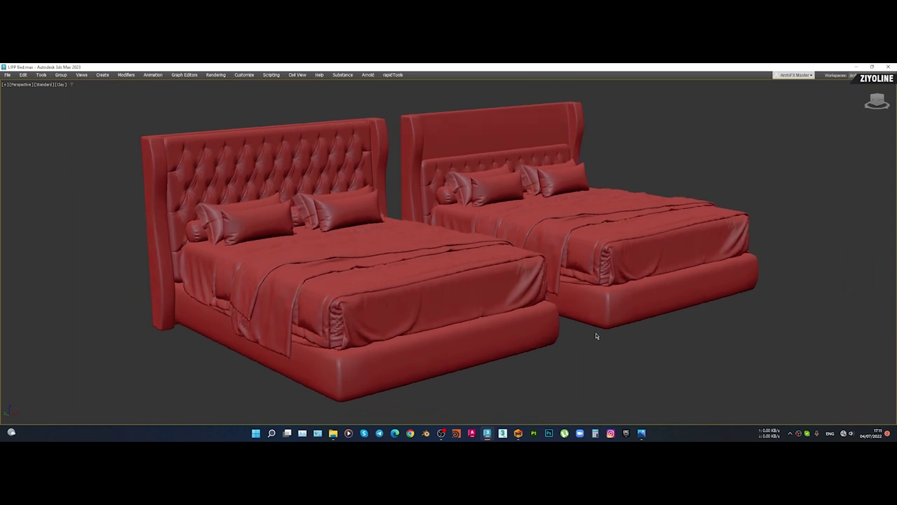
key(F4)
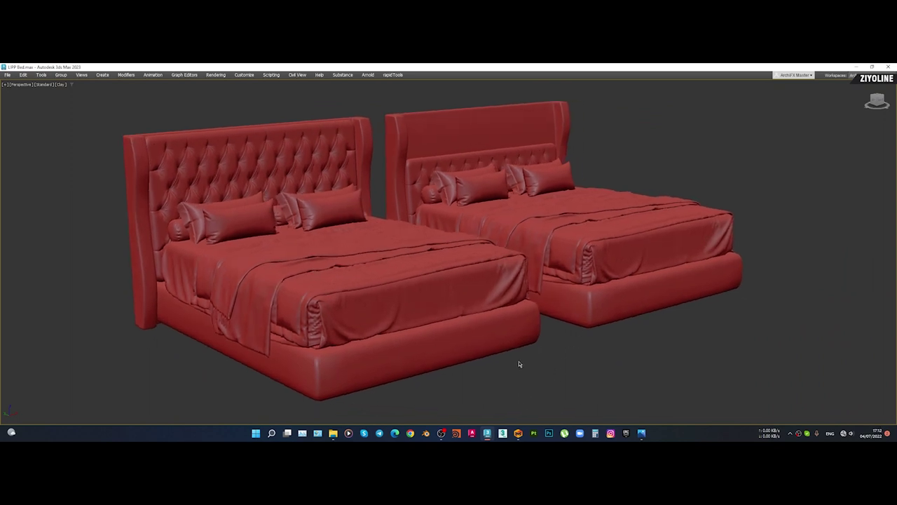
scroll(517, 370, up, 5)
click(521, 210)
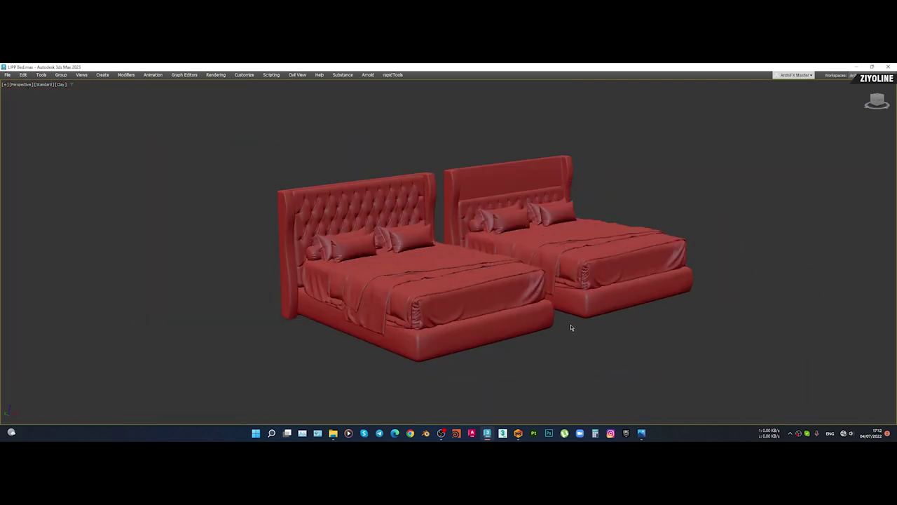
middle_drag(570, 326, 511, 369)
click(482, 341)
click(524, 356)
middle_drag(594, 374, 559, 361)
click(492, 360)
alt+middle_drag(489, 360, 529, 326)
click(529, 378)
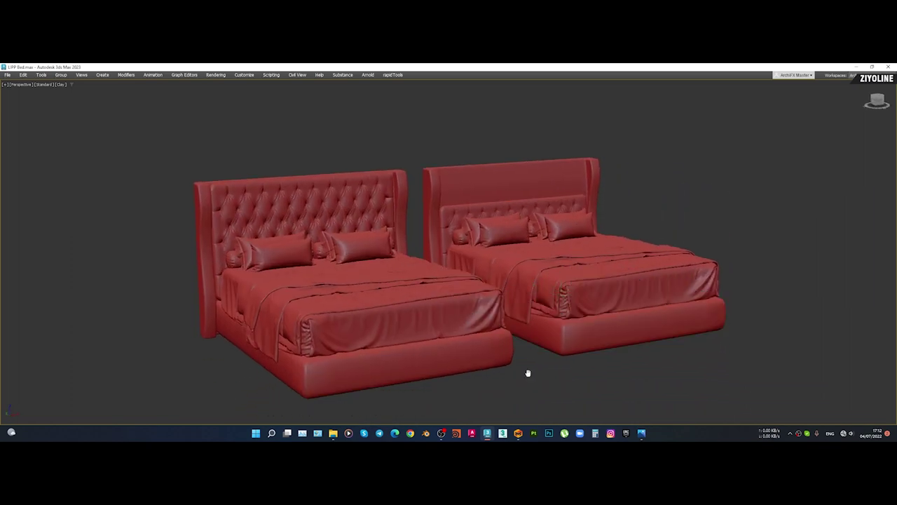
middle_drag(528, 378, 535, 368)
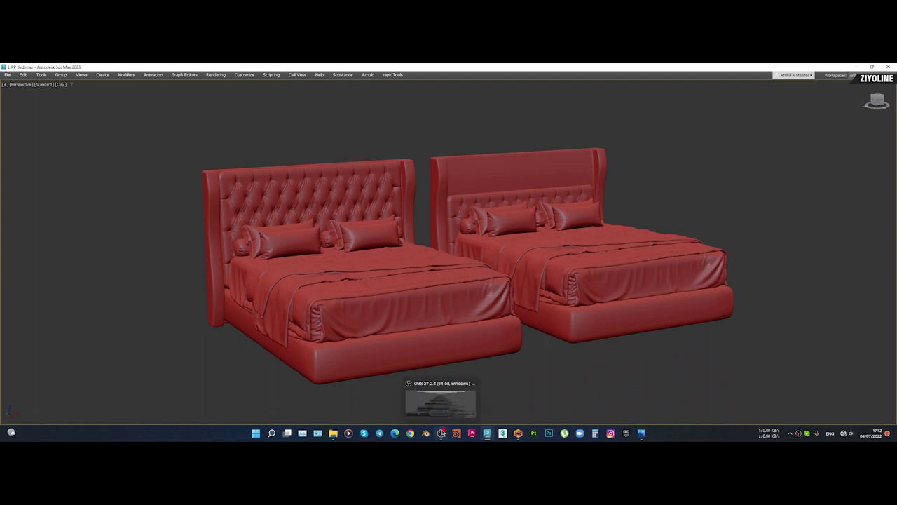
click(440, 432)
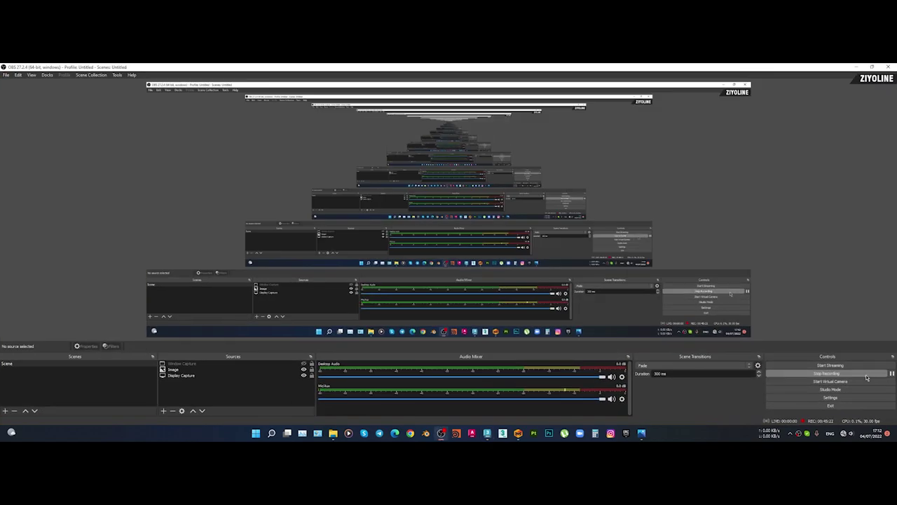